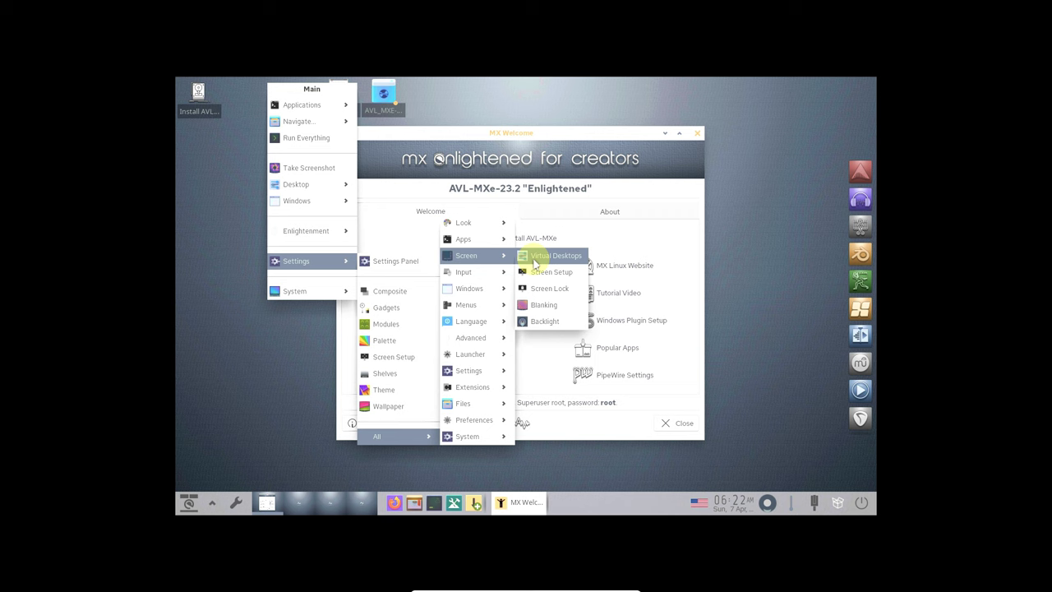
- Look over the virtual desktop flipping options, then close the virtual desktops settings
{"action": "left_click", "coordinate": [536, 257]}
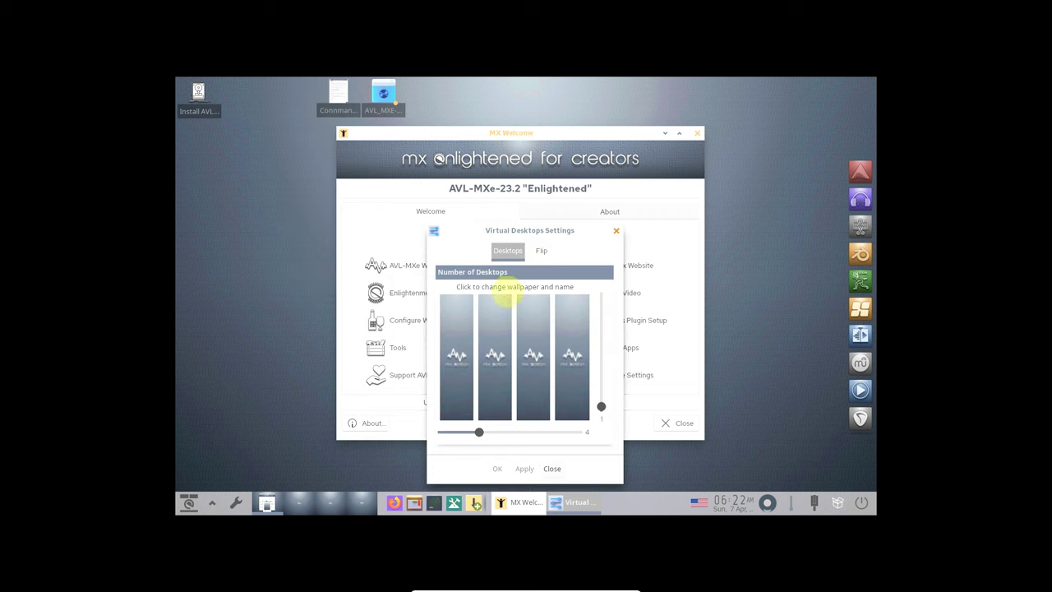
{"action": "left_click", "coordinate": [534, 252]}
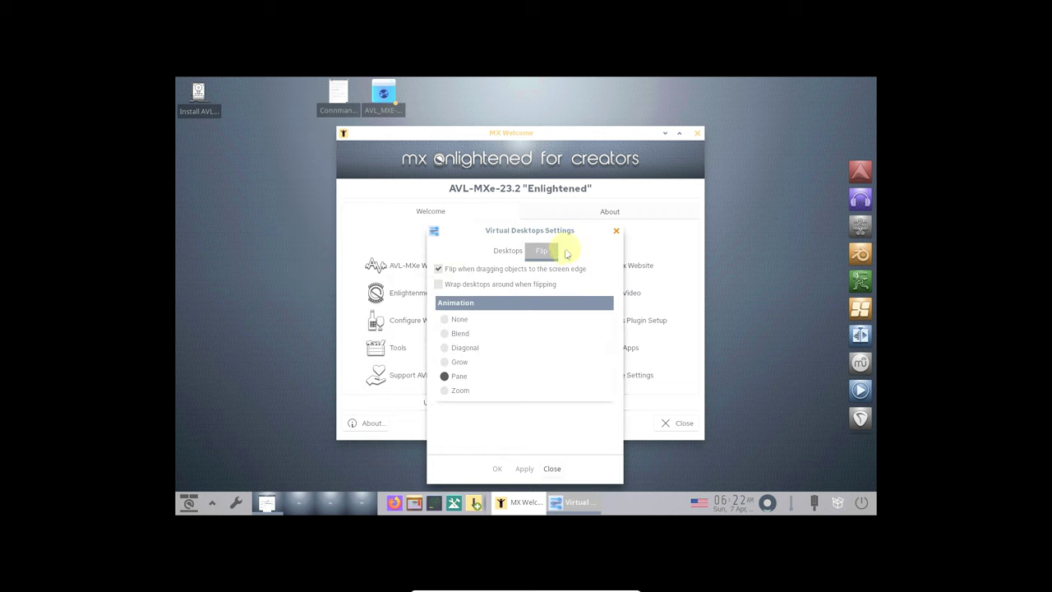
{"action": "left_click", "coordinate": [613, 234]}
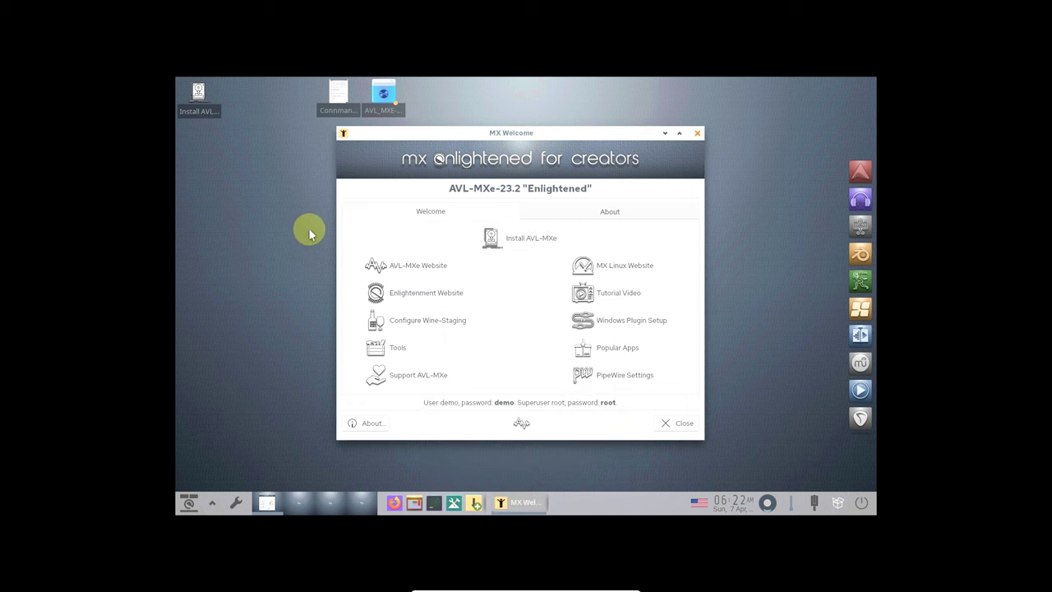
- Browse the Main menu's Applications categories, ending on Settings > All
{"action": "left_click", "coordinate": [233, 193]}
{"action": "mouse_move", "coordinate": [251, 214]}
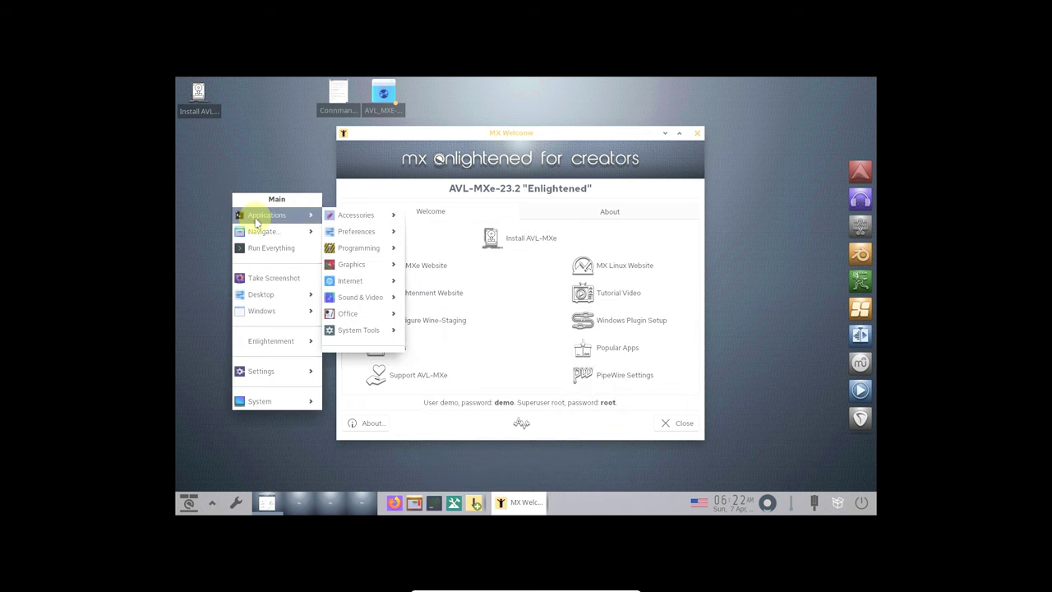
{"action": "mouse_move", "coordinate": [354, 231]}
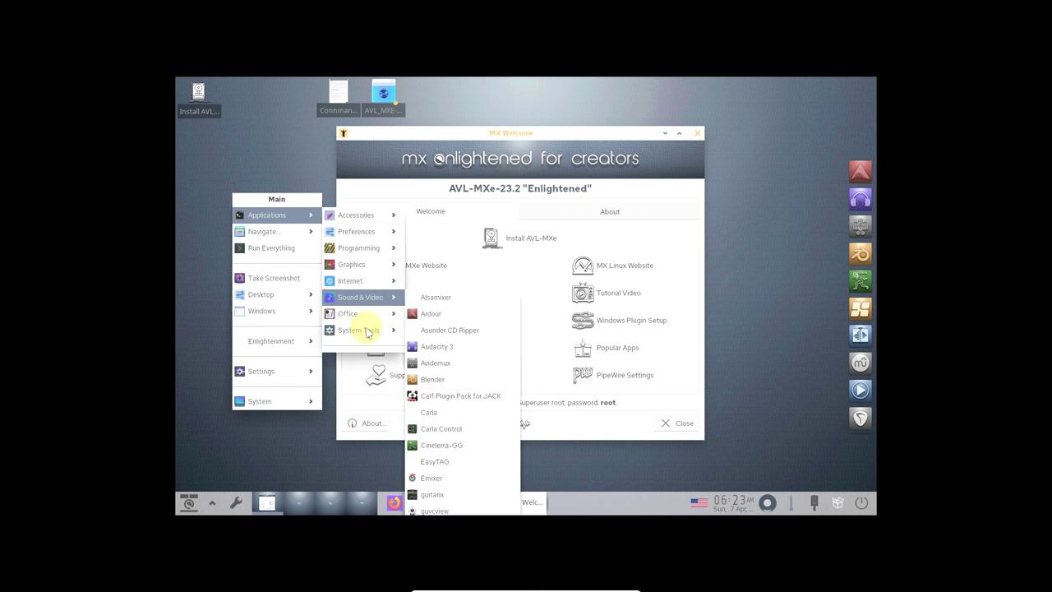
{"action": "mouse_move", "coordinate": [368, 332]}
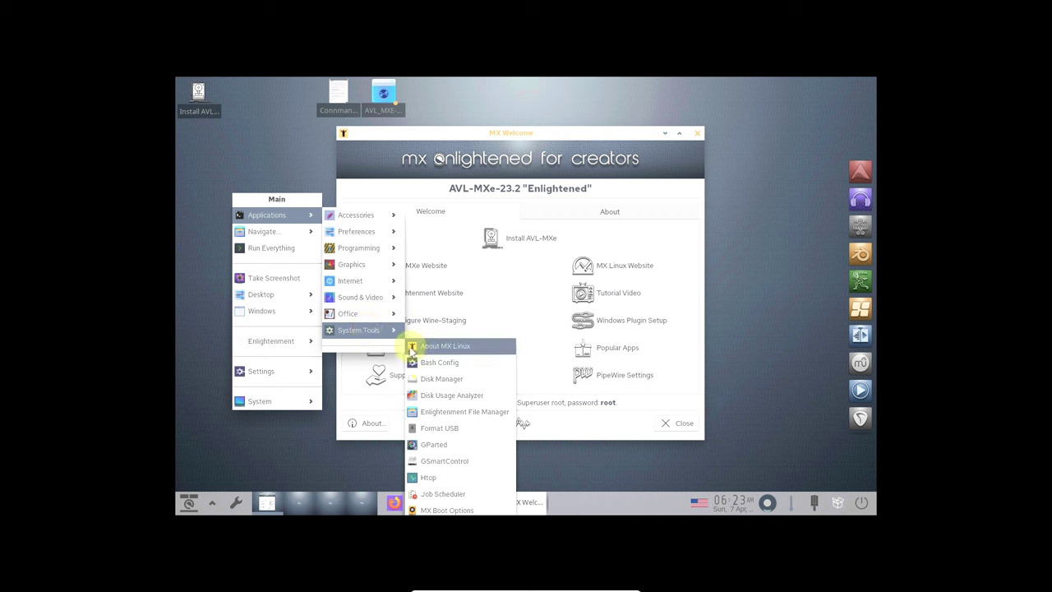
{"action": "mouse_move", "coordinate": [378, 304]}
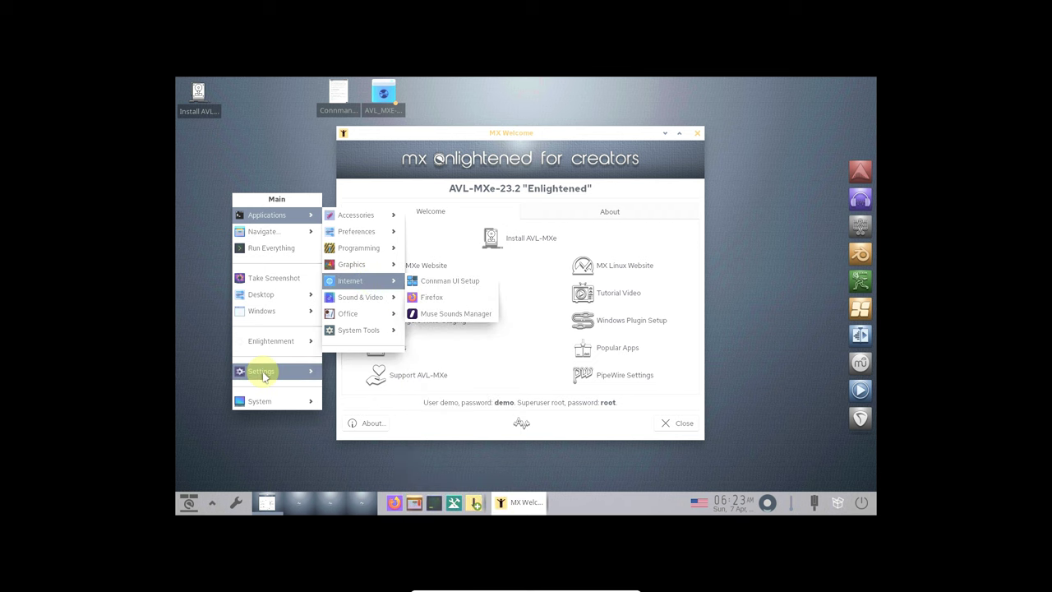
{"action": "mouse_move", "coordinate": [265, 375]}
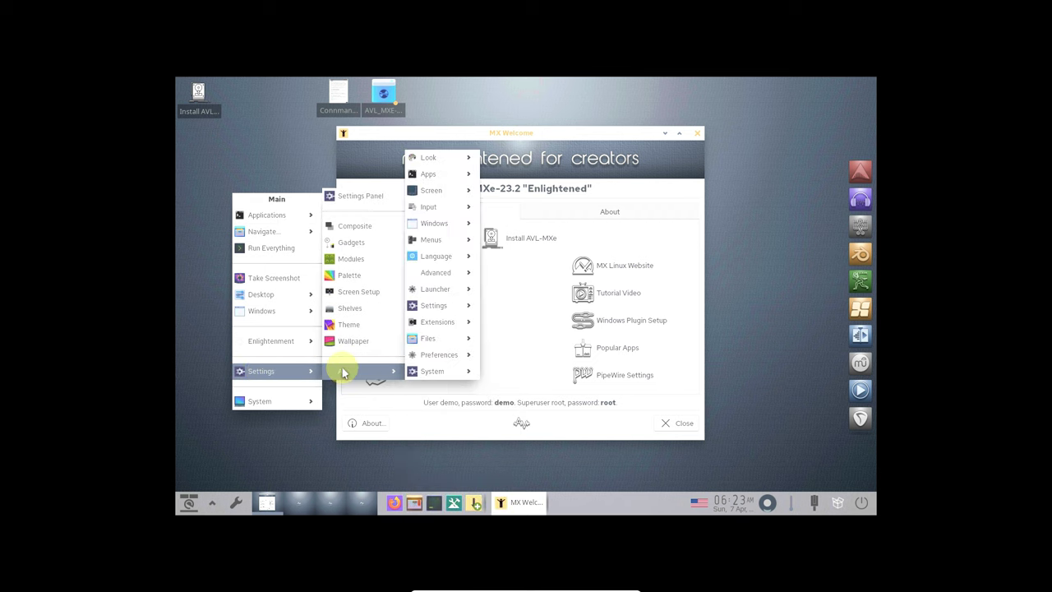
- Set the Virtual1 display resolution to 1920x1080 @ 59.96Hz and apply it
{"action": "left_click", "coordinate": [352, 294]}
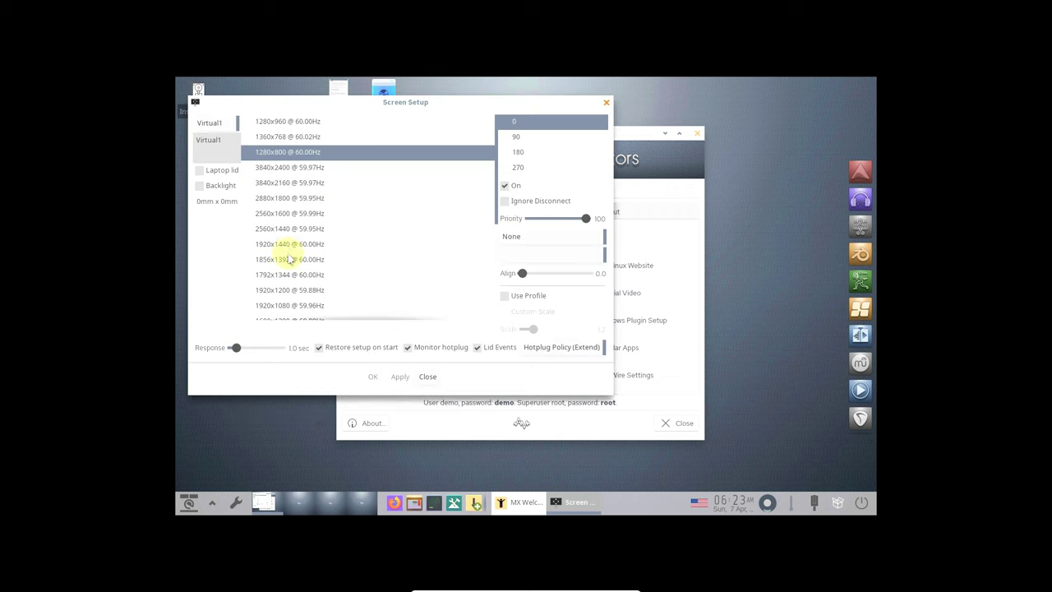
{"action": "left_click", "coordinate": [294, 307]}
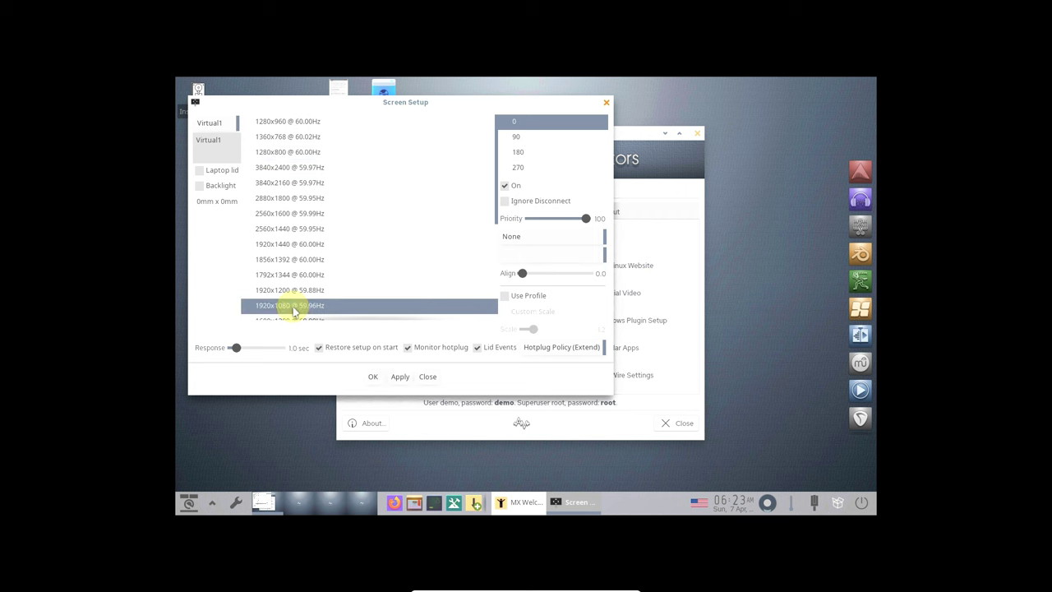
{"action": "left_click", "coordinate": [400, 378]}
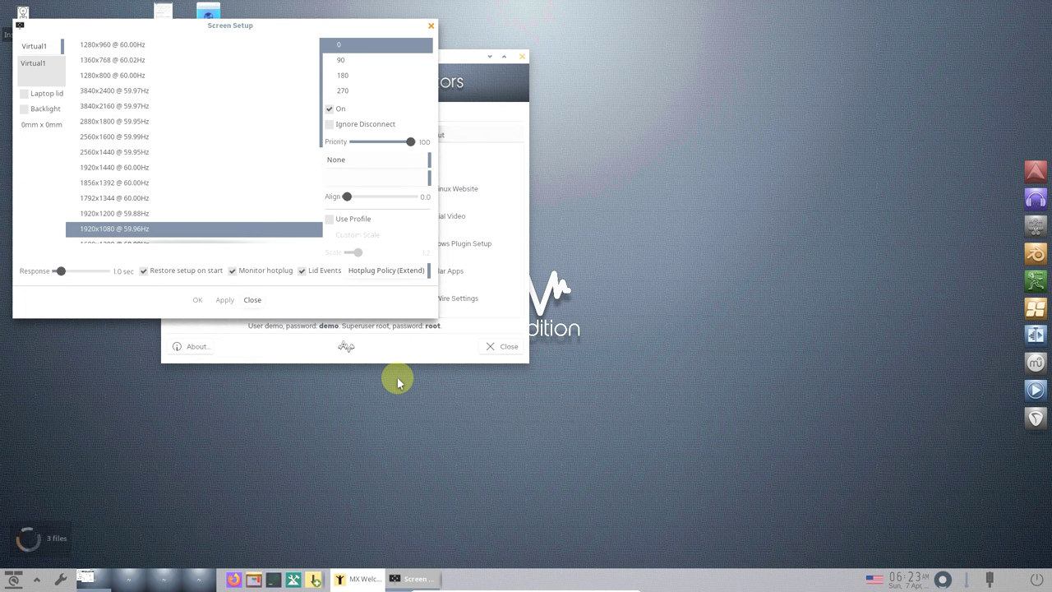
- Move the Screen Setup window aside, scroll its list, and close it
{"action": "left_click_drag", "start_coordinate": [272, 24], "coordinate": [639, 184]}
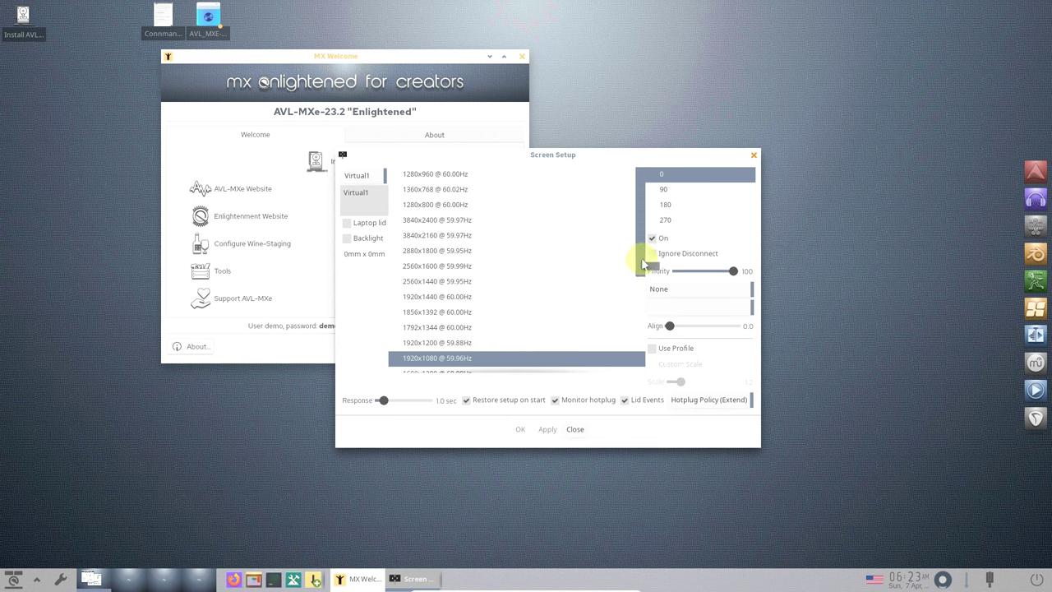
{"action": "scroll", "coordinate": [644, 299], "scroll_direction": "down", "scroll_amount": 2}
{"action": "scroll", "coordinate": [643, 298], "scroll_direction": "down", "scroll_amount": 5}
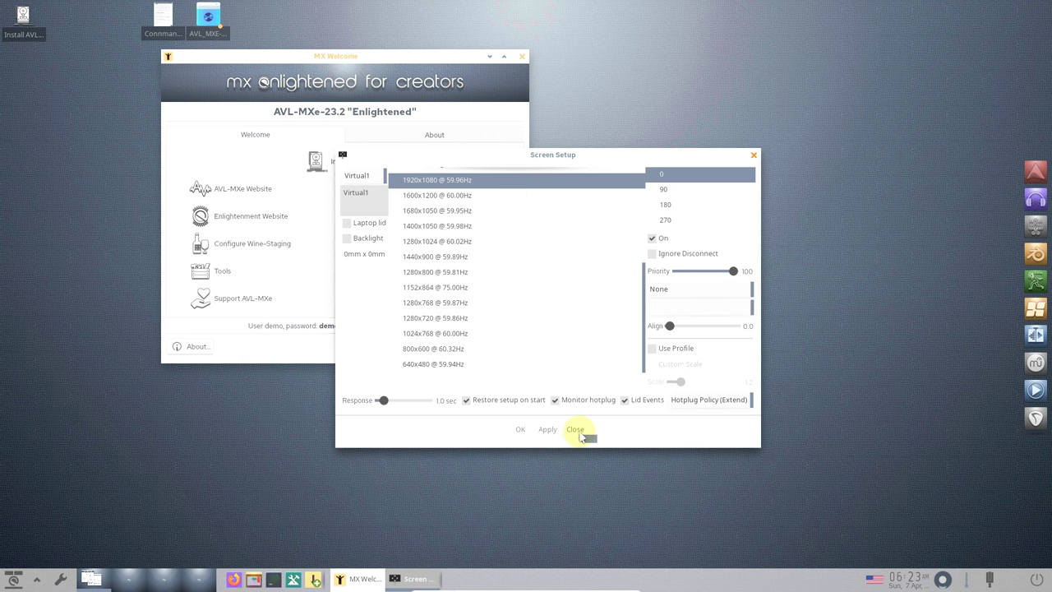
{"action": "left_click", "coordinate": [577, 430]}
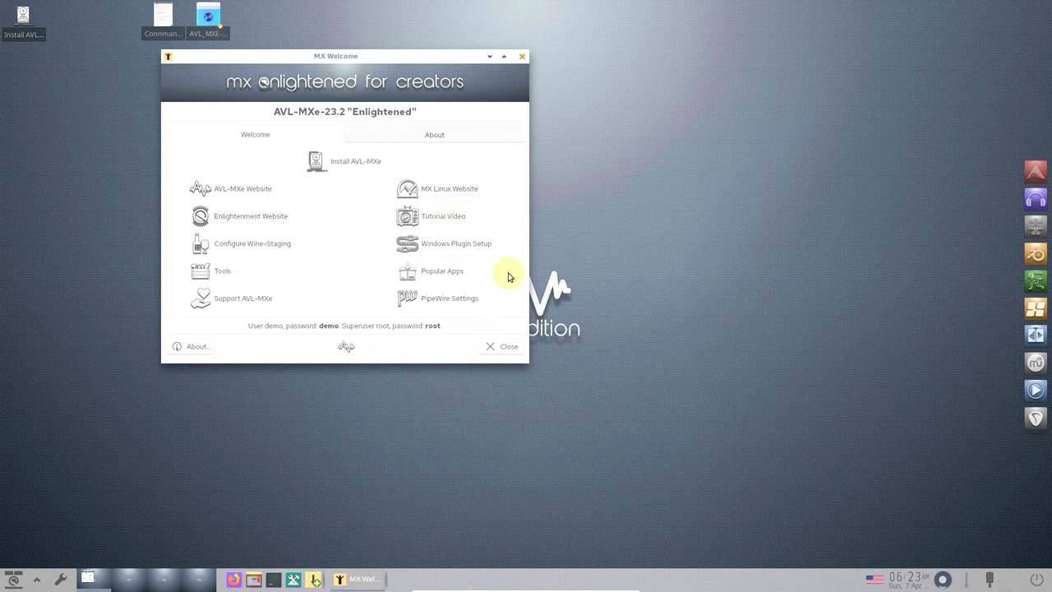
- Move MX Welcome aside and open the Quick-System-Info full report from its About tab
{"action": "left_click", "coordinate": [383, 53]}
{"action": "left_click_drag", "start_coordinate": [383, 53], "coordinate": [519, 61]}
{"action": "left_click", "coordinate": [567, 150]}
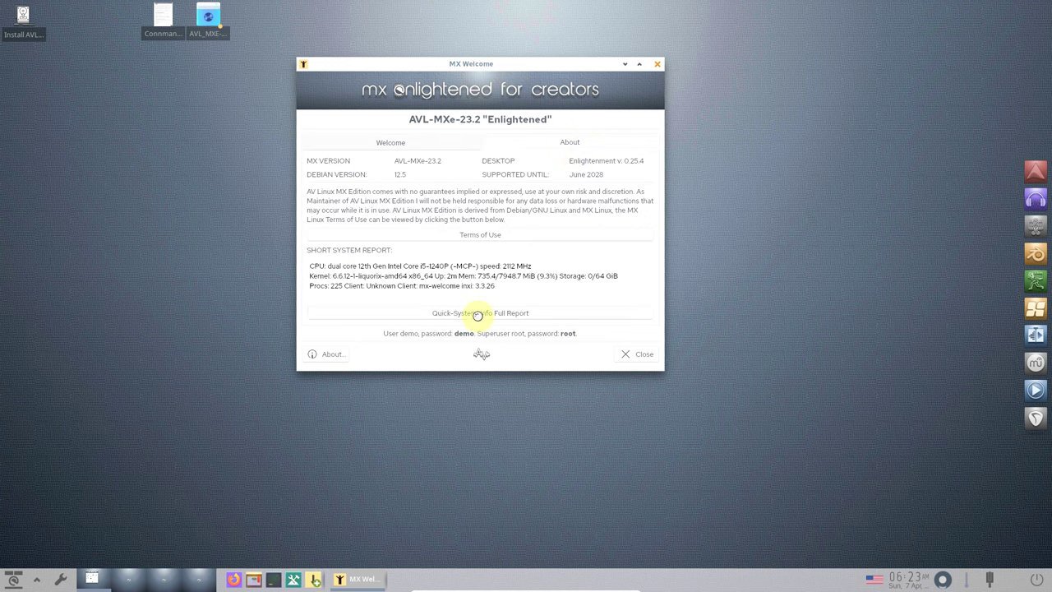
{"action": "left_click", "coordinate": [479, 317]}
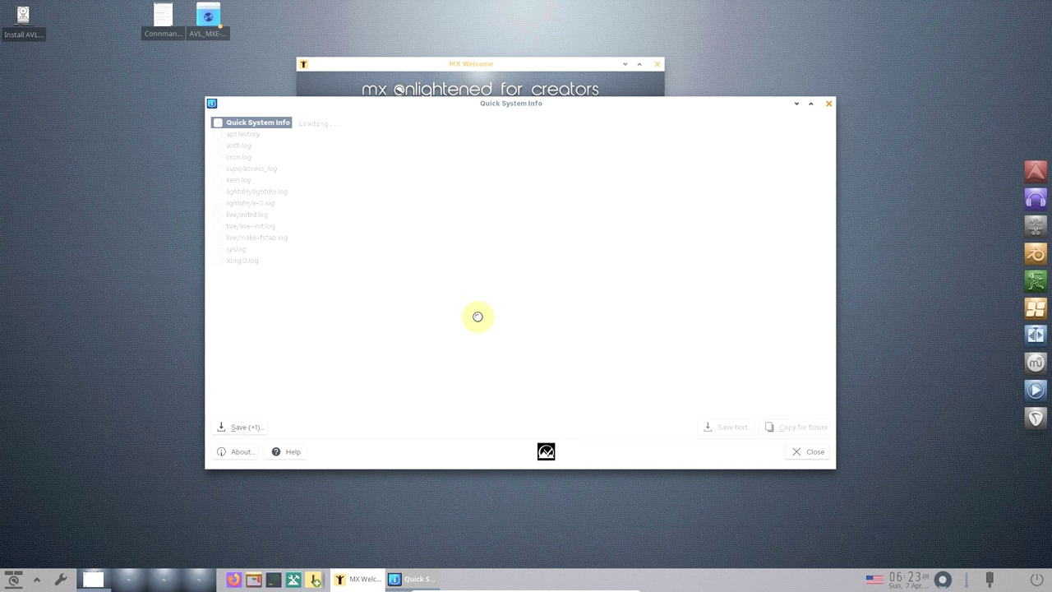
- Maximize the report window and check the report tool's version information
{"action": "left_click", "coordinate": [810, 104]}
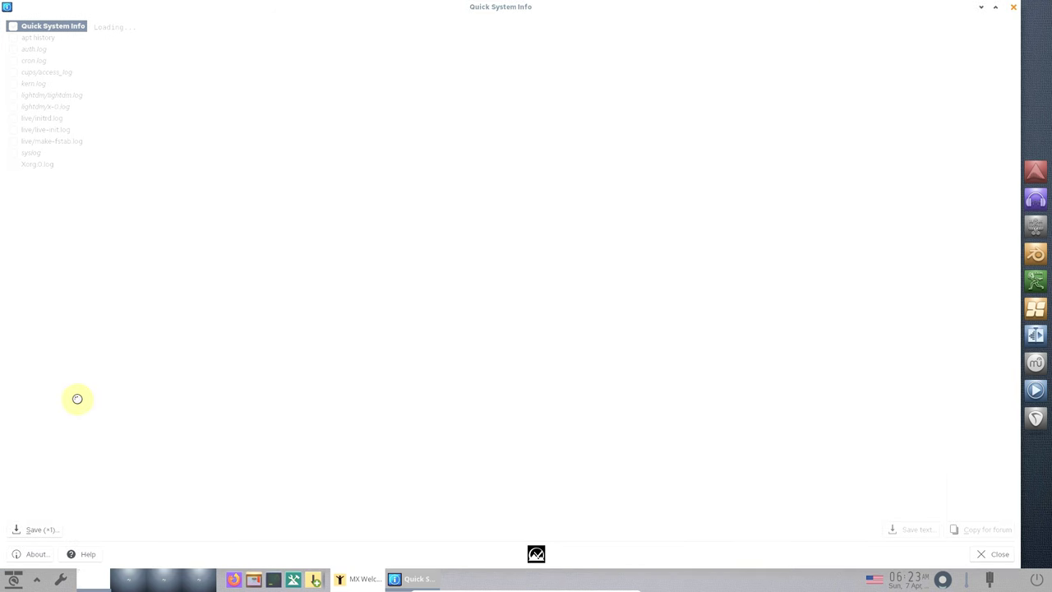
{"action": "left_click", "coordinate": [39, 554]}
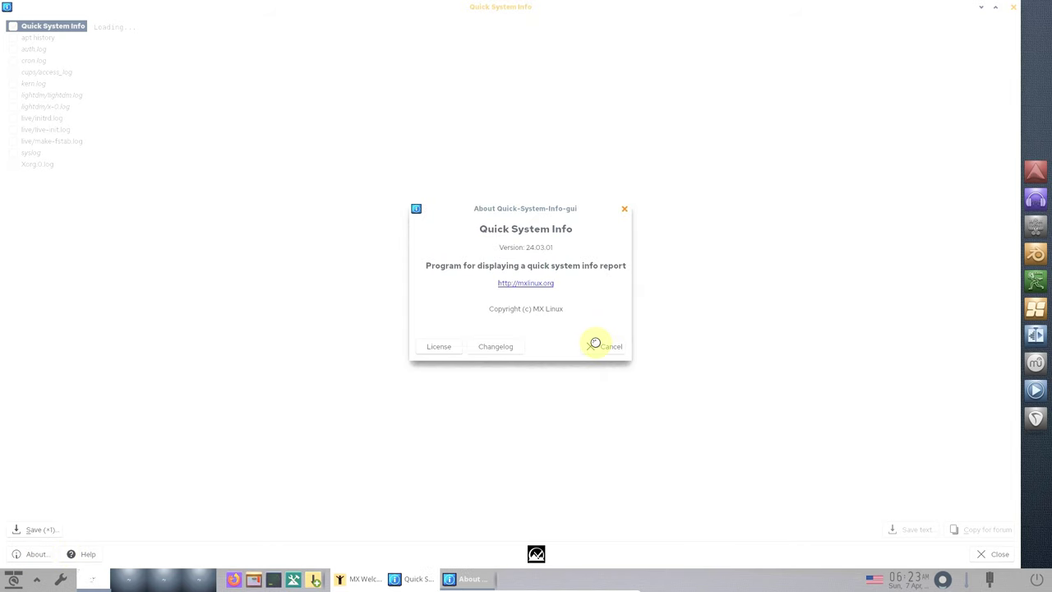
{"action": "left_click", "coordinate": [595, 344]}
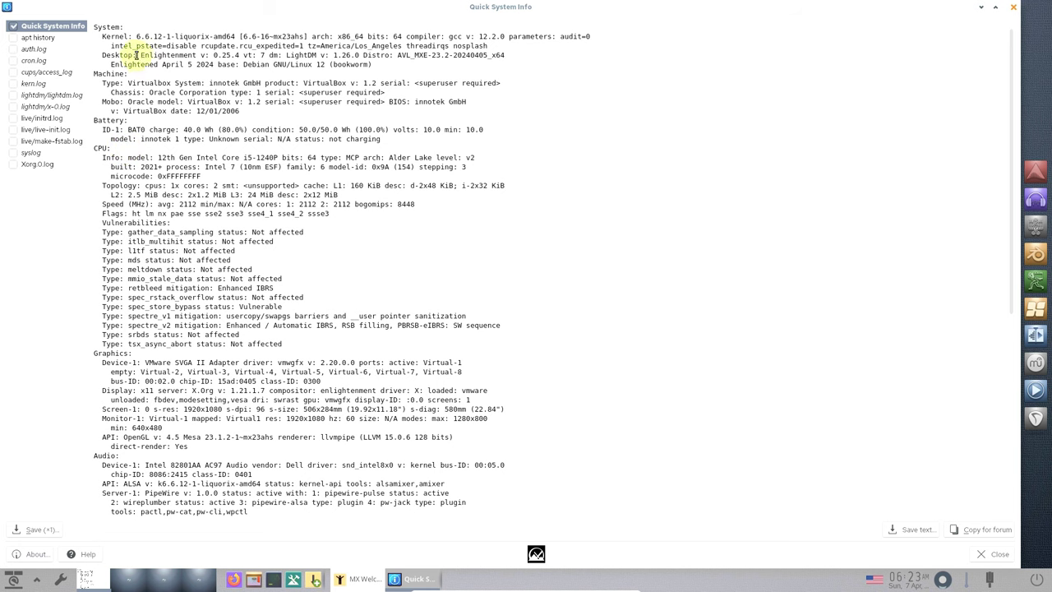
- Read through the report text down to Boot Mode, then close the report
{"action": "left_click_drag", "start_coordinate": [94, 25], "coordinate": [563, 447]}
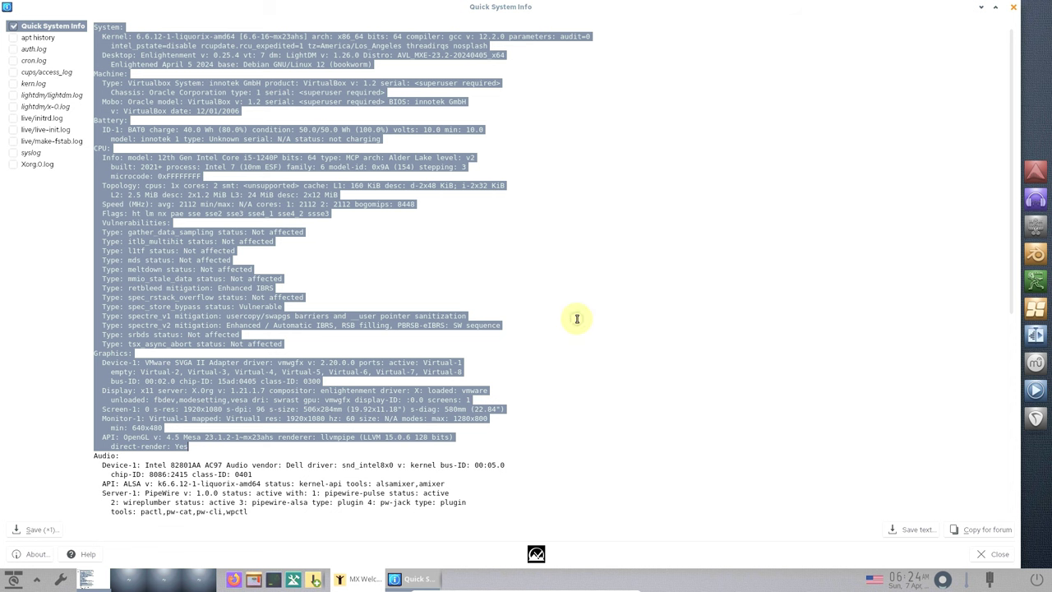
{"action": "left_click", "coordinate": [570, 315]}
{"action": "scroll", "coordinate": [569, 313], "scroll_direction": "down", "scroll_amount": 2}
{"action": "scroll", "coordinate": [570, 313], "scroll_direction": "down", "scroll_amount": 6}
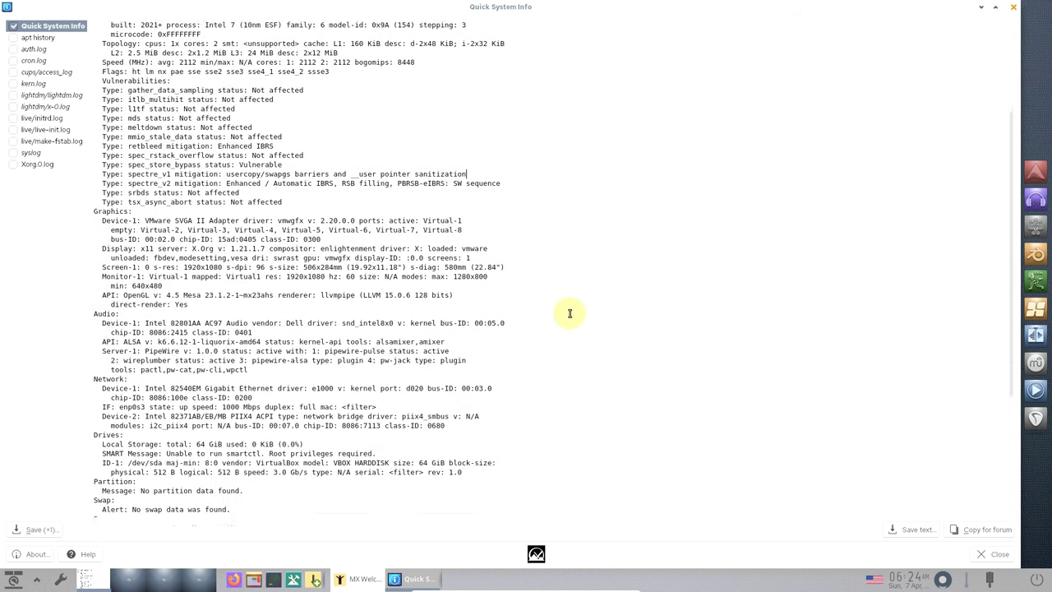
{"action": "scroll", "coordinate": [569, 313], "scroll_direction": "down", "scroll_amount": 4}
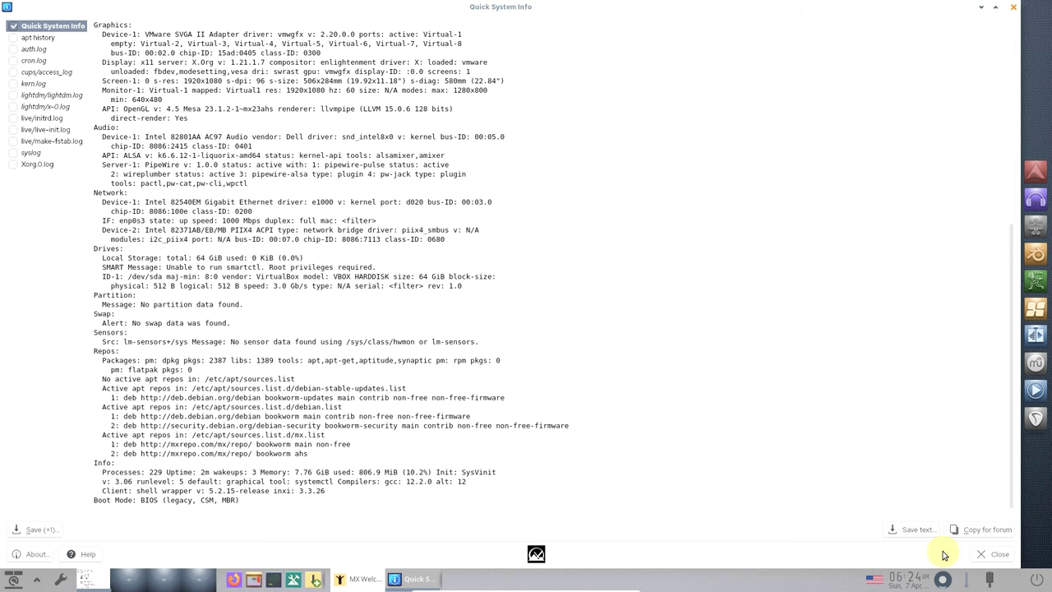
{"action": "left_click", "coordinate": [976, 559]}
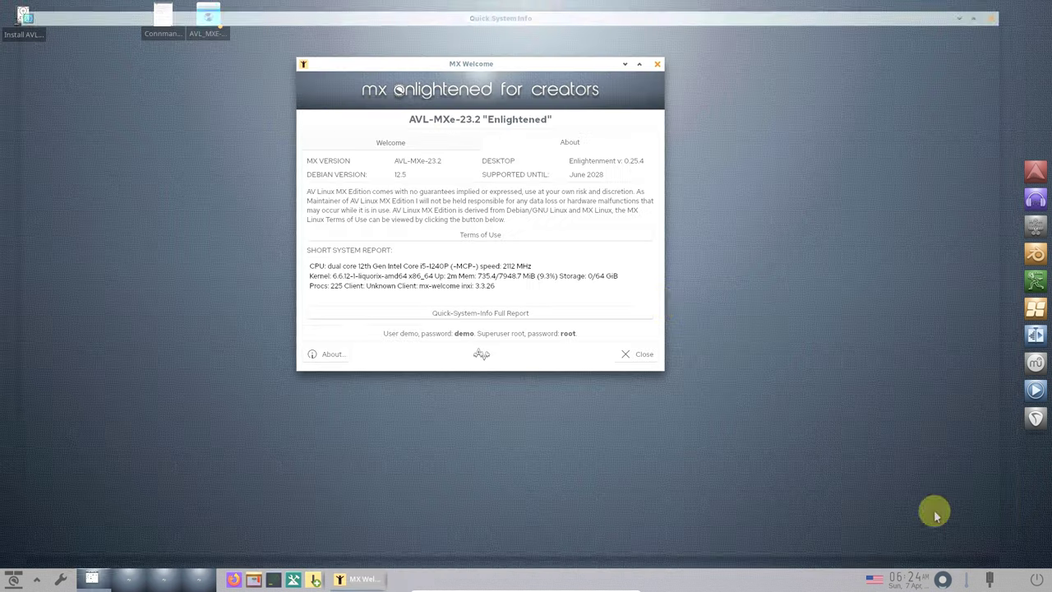
- Check About MX Welcome, maximize the window, toggle the Welcome and About tabs, then close it
{"action": "left_click", "coordinate": [345, 353]}
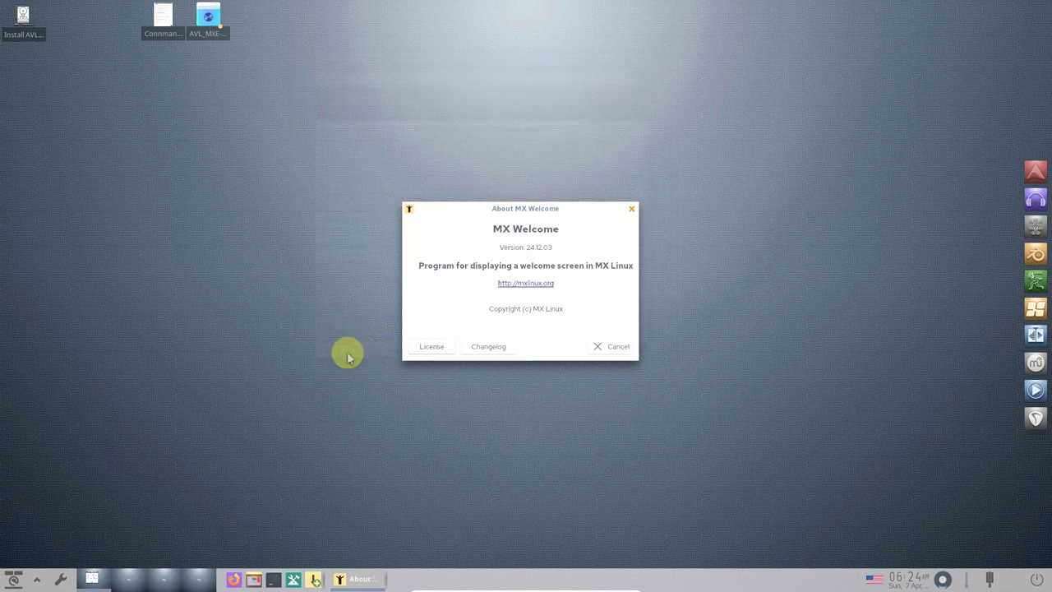
{"action": "left_click", "coordinate": [617, 346]}
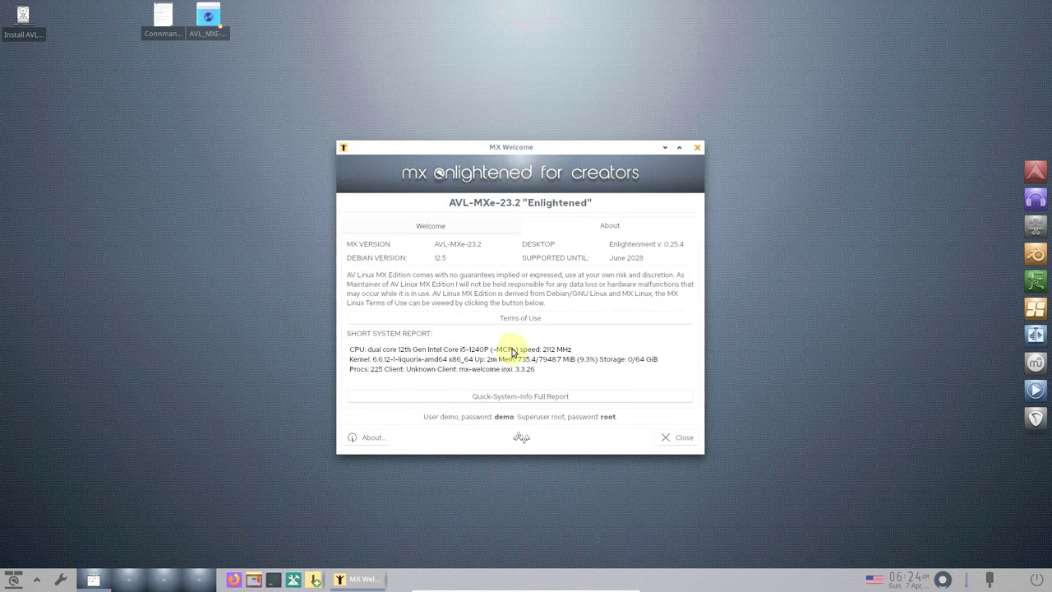
{"action": "left_click", "coordinate": [679, 147]}
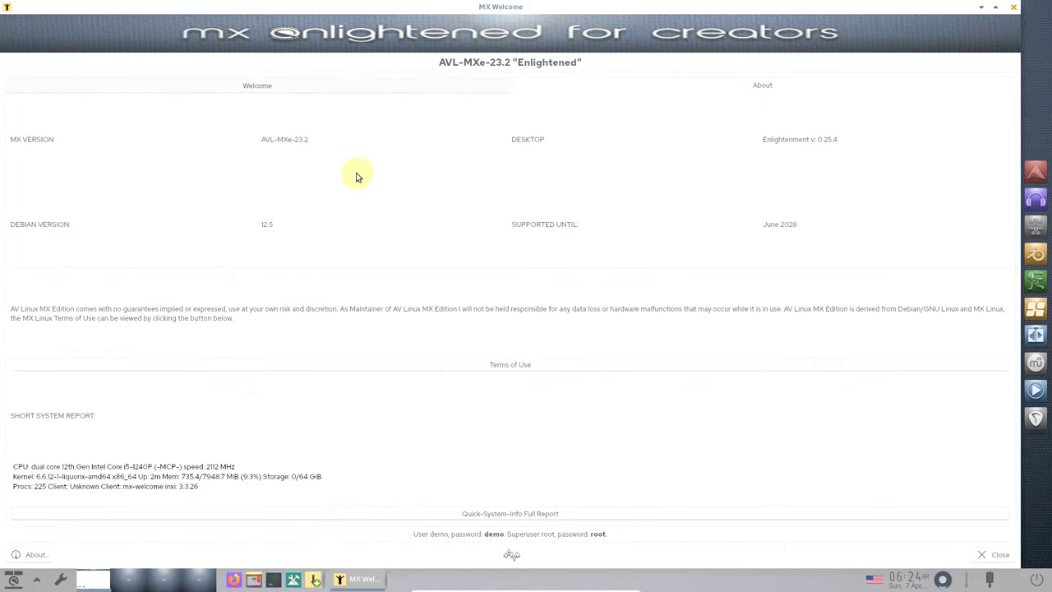
{"action": "left_click", "coordinate": [343, 91]}
{"action": "left_click", "coordinate": [564, 91]}
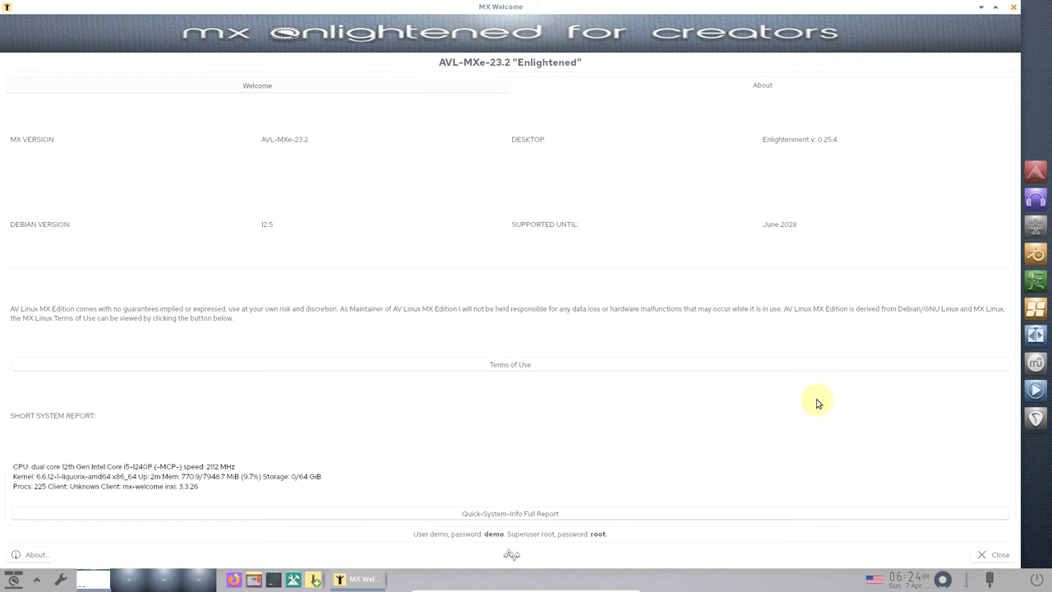
{"action": "left_click", "coordinate": [992, 555]}
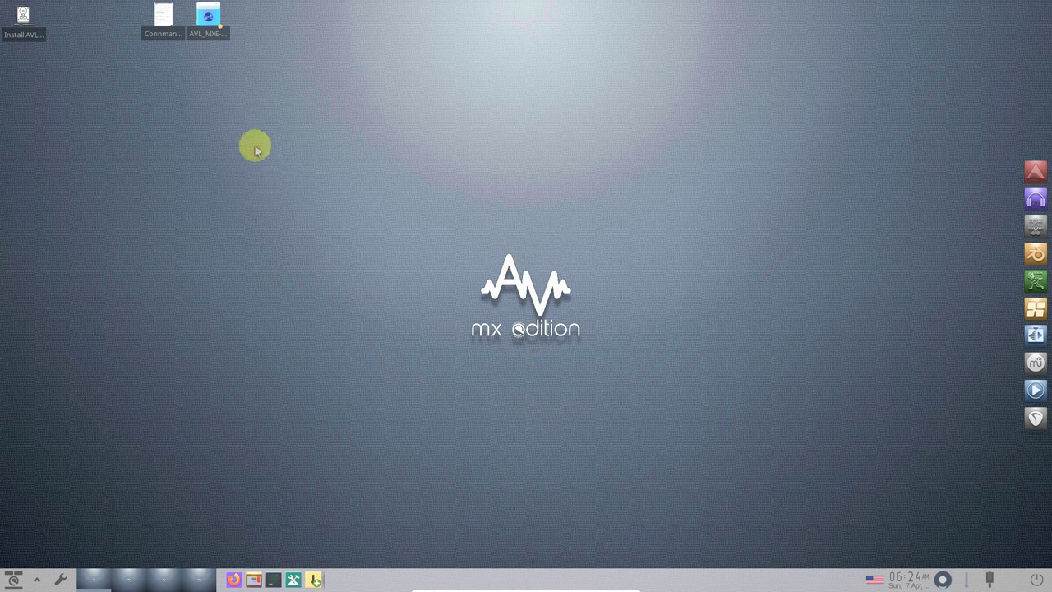
{"action": "left_click", "coordinate": [110, 109]}
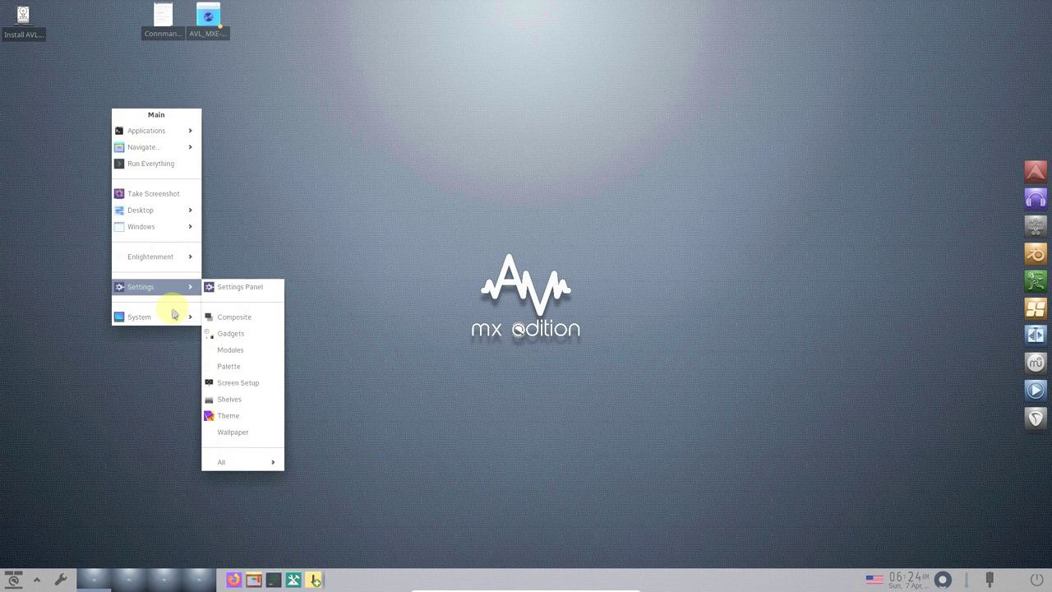
{"action": "mouse_move", "coordinate": [175, 317]}
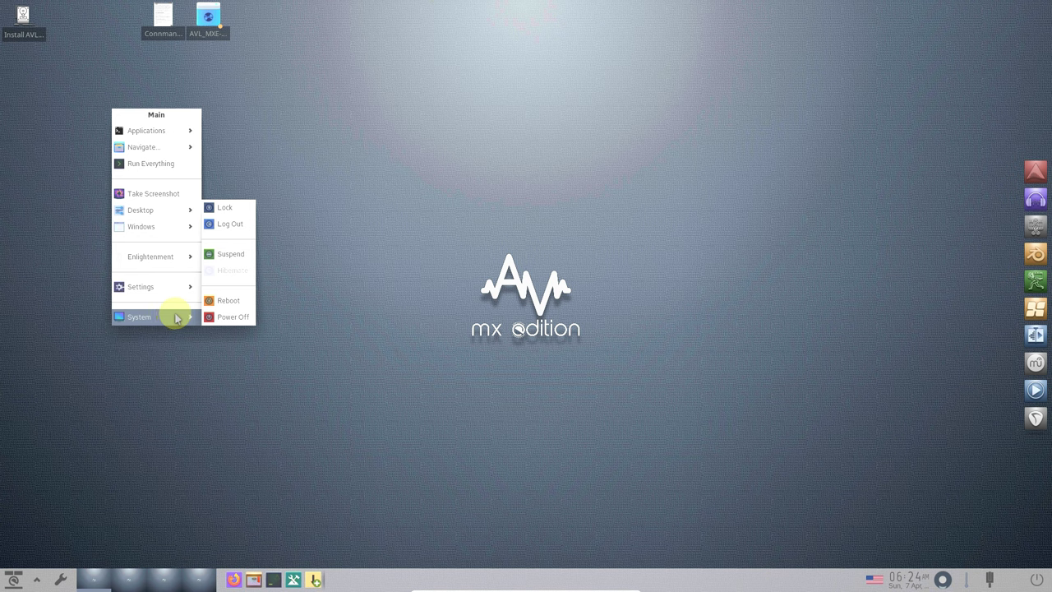
{"action": "mouse_move", "coordinate": [173, 290]}
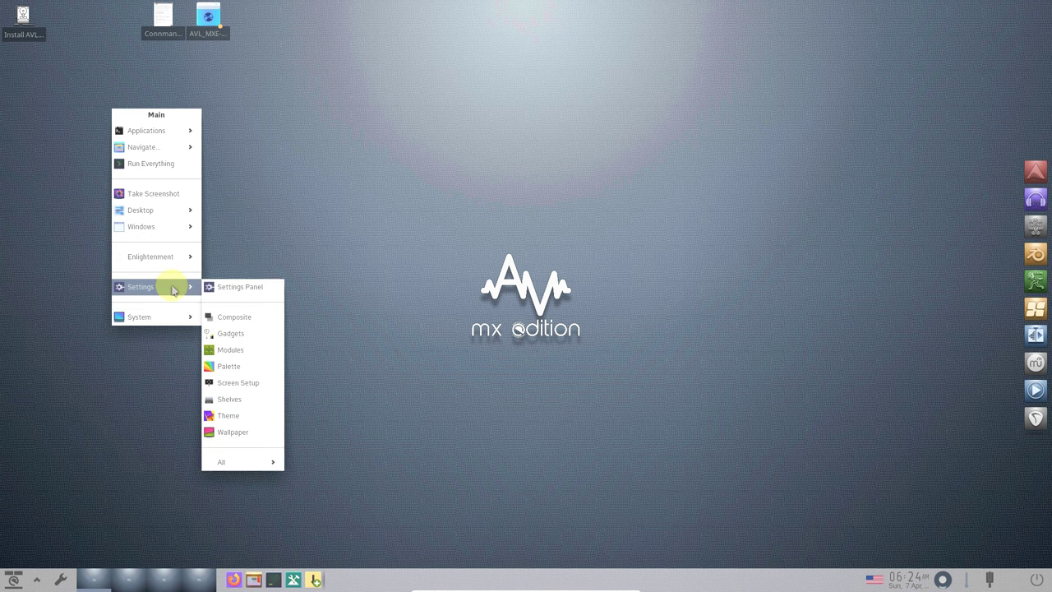
{"action": "mouse_move", "coordinate": [164, 129]}
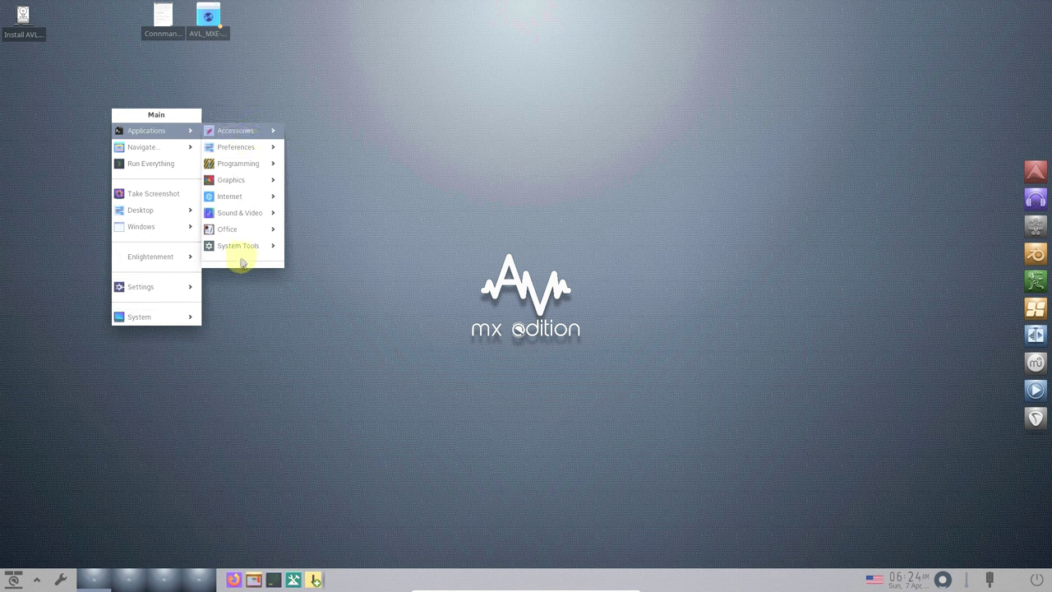
{"action": "mouse_move", "coordinate": [243, 250]}
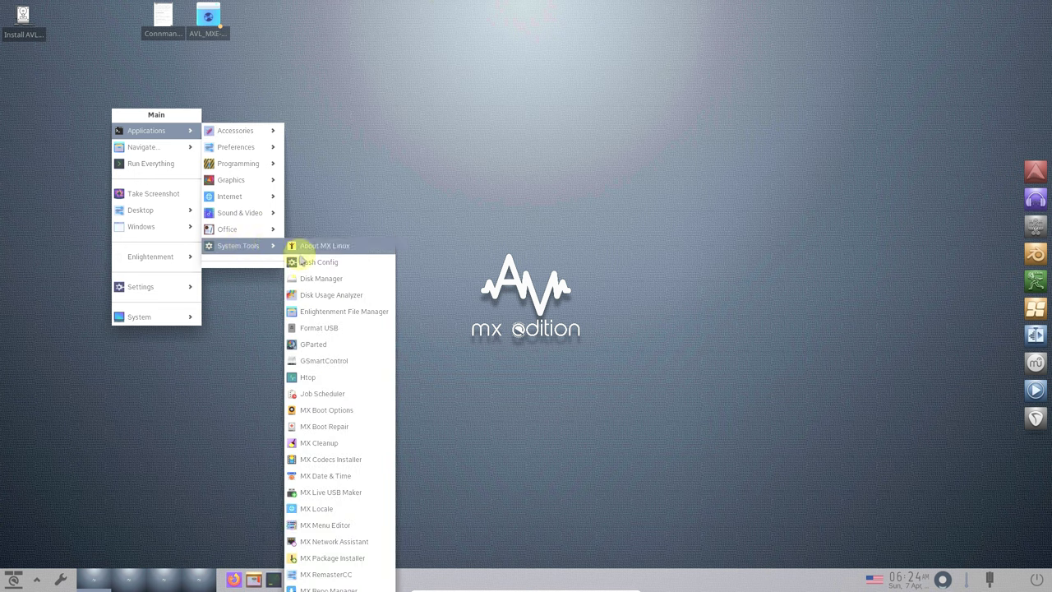
{"action": "left_click", "coordinate": [302, 245]}
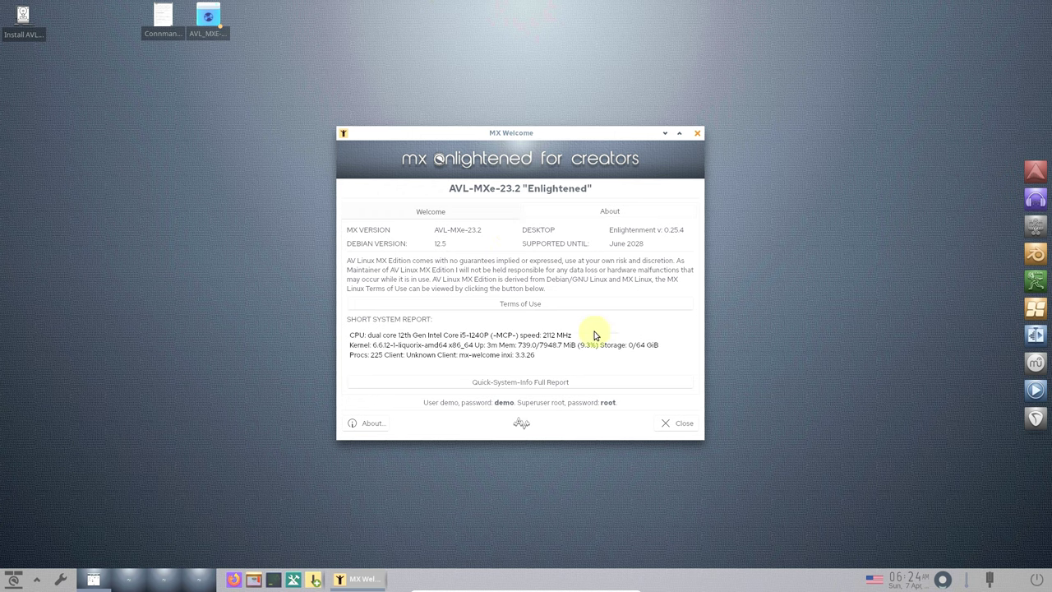
{"action": "left_click", "coordinate": [665, 425]}
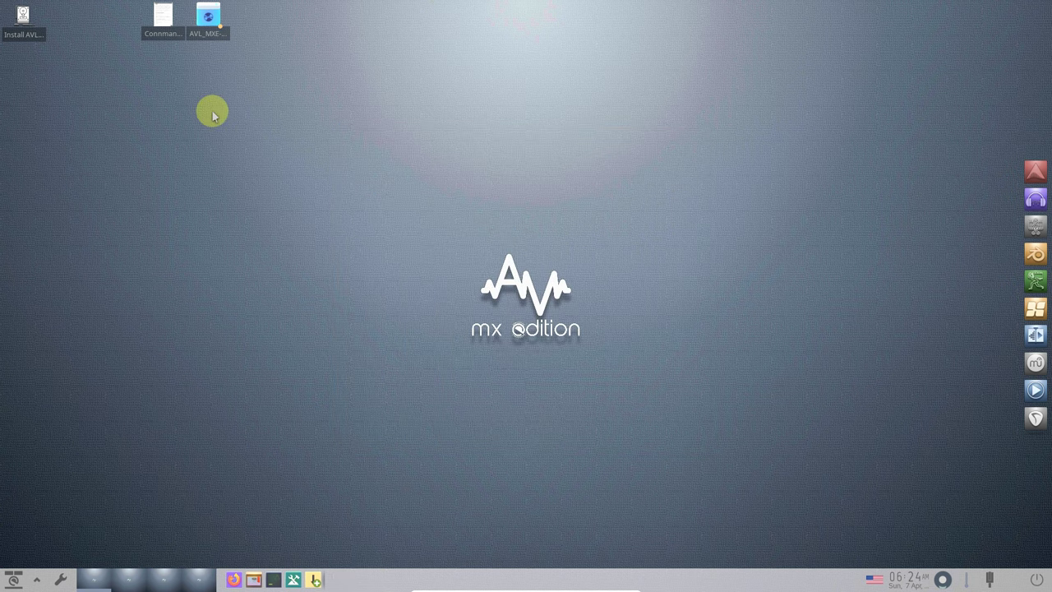
- Browse Main menu > Settings > All, then view and close About Enlightenment (version 0.25.4)
{"action": "left_click", "coordinate": [212, 113]}
{"action": "mouse_move", "coordinate": [237, 133]}
{"action": "mouse_move", "coordinate": [327, 168]}
{"action": "mouse_move", "coordinate": [331, 247]}
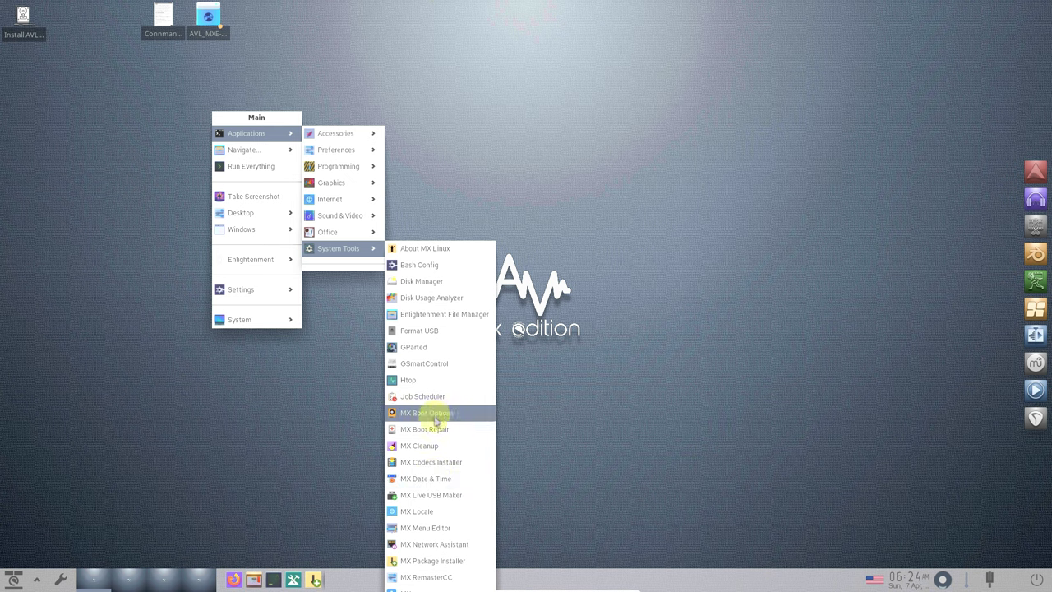
{"action": "mouse_move", "coordinate": [264, 299]}
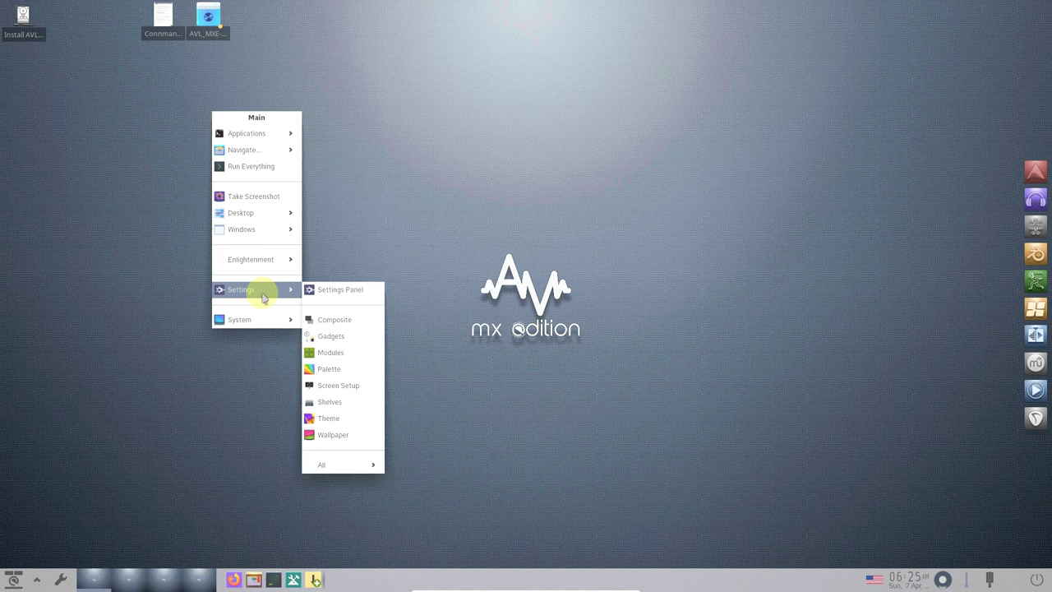
{"action": "mouse_move", "coordinate": [336, 467]}
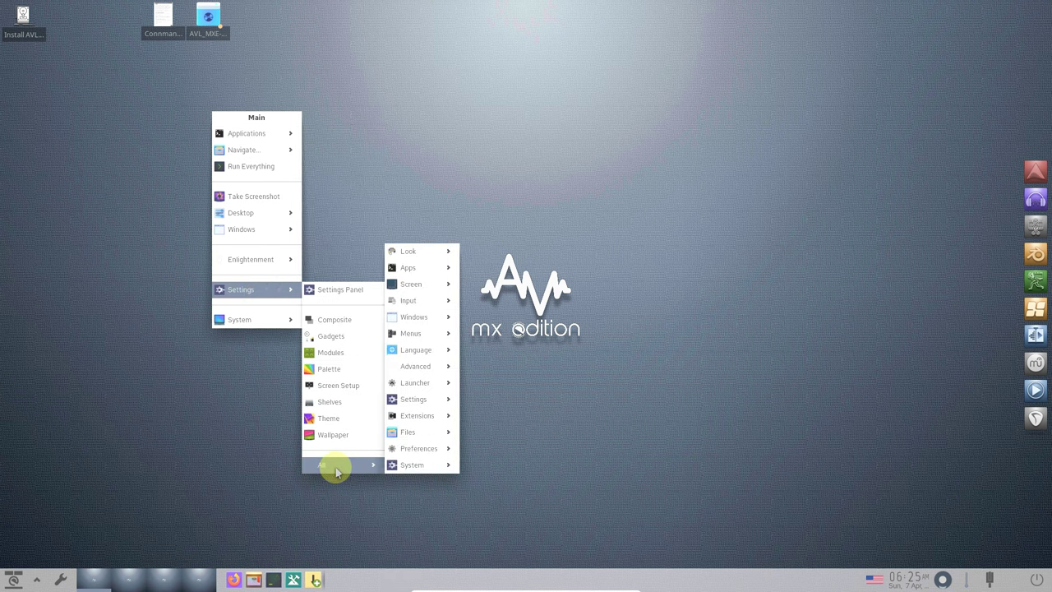
{"action": "mouse_move", "coordinate": [446, 466]}
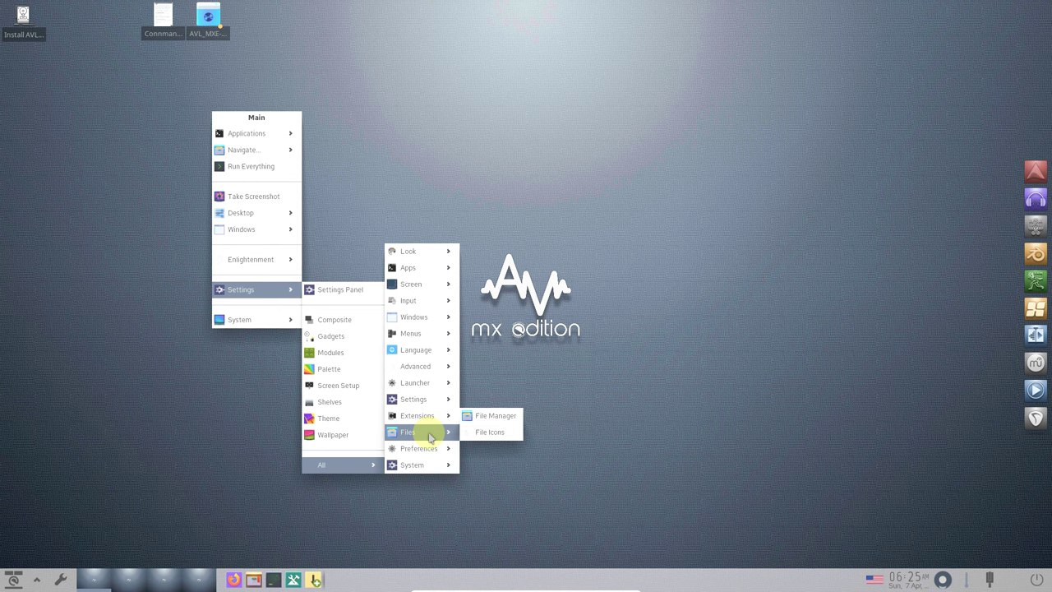
{"action": "mouse_move", "coordinate": [431, 425]}
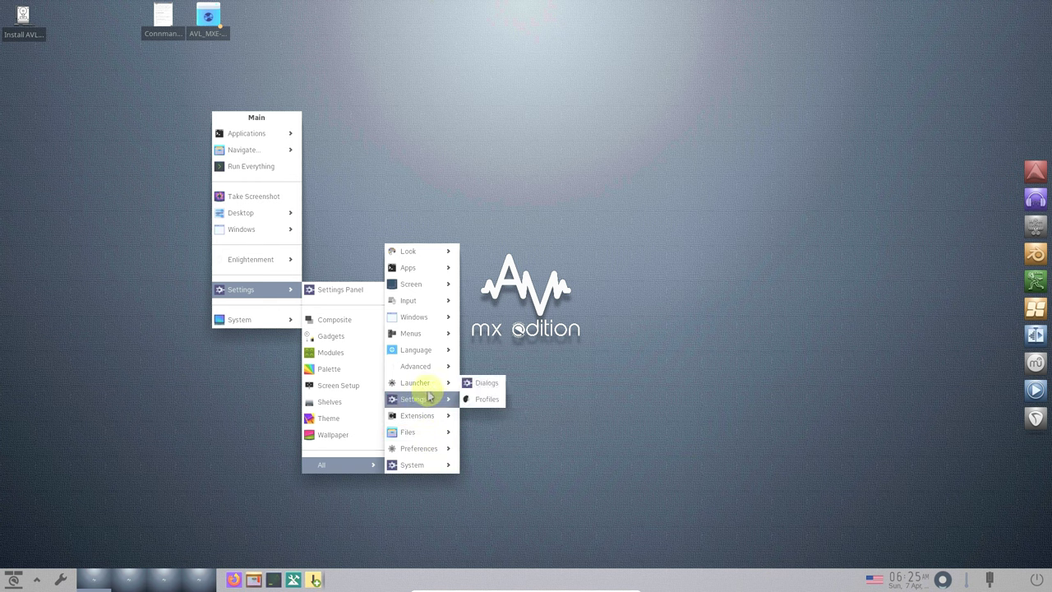
{"action": "mouse_move", "coordinate": [428, 382]}
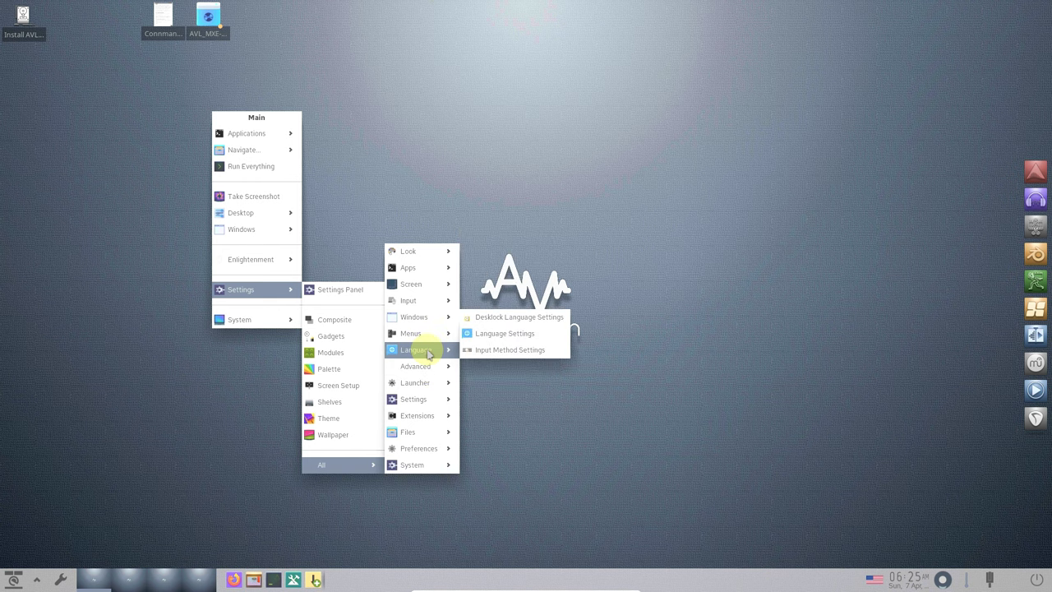
{"action": "mouse_move", "coordinate": [424, 306]}
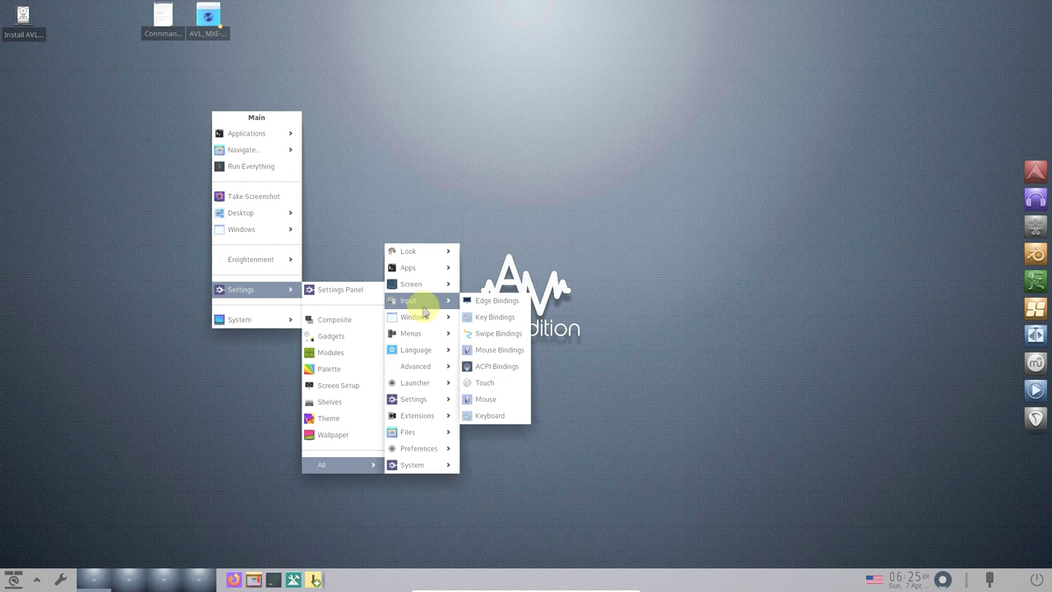
{"action": "mouse_move", "coordinate": [278, 265]}
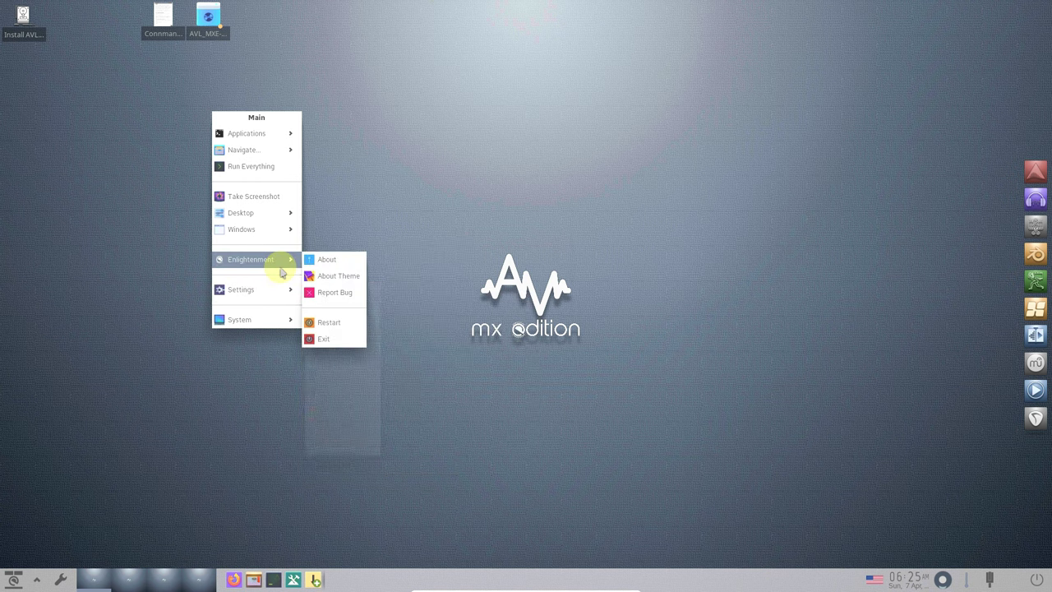
{"action": "left_click", "coordinate": [324, 259]}
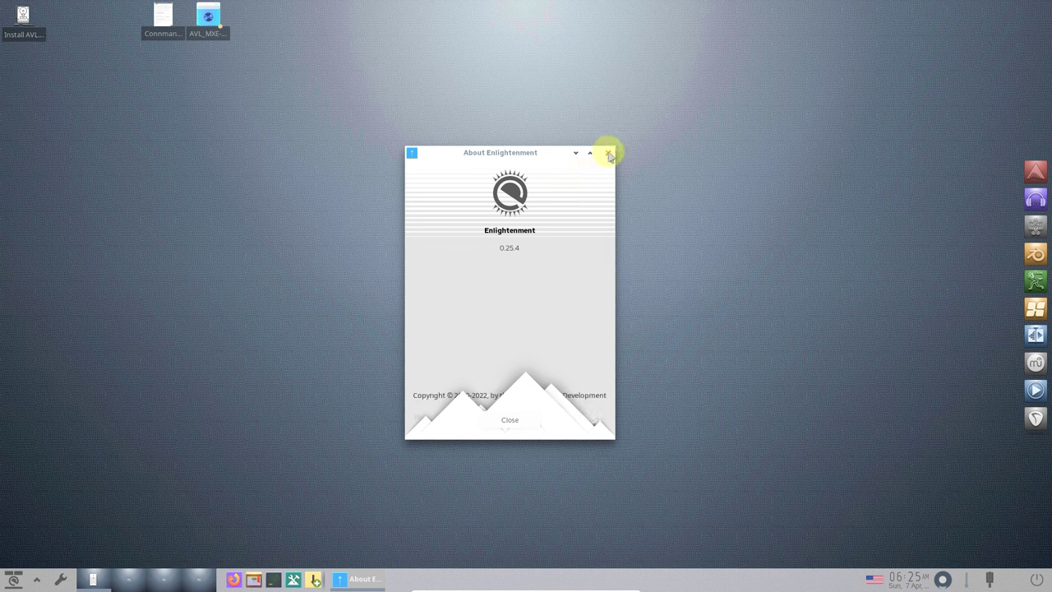
{"action": "left_click", "coordinate": [609, 155]}
- View the FLAT theme details in About Theme, then close it
{"action": "left_click", "coordinate": [290, 162]}
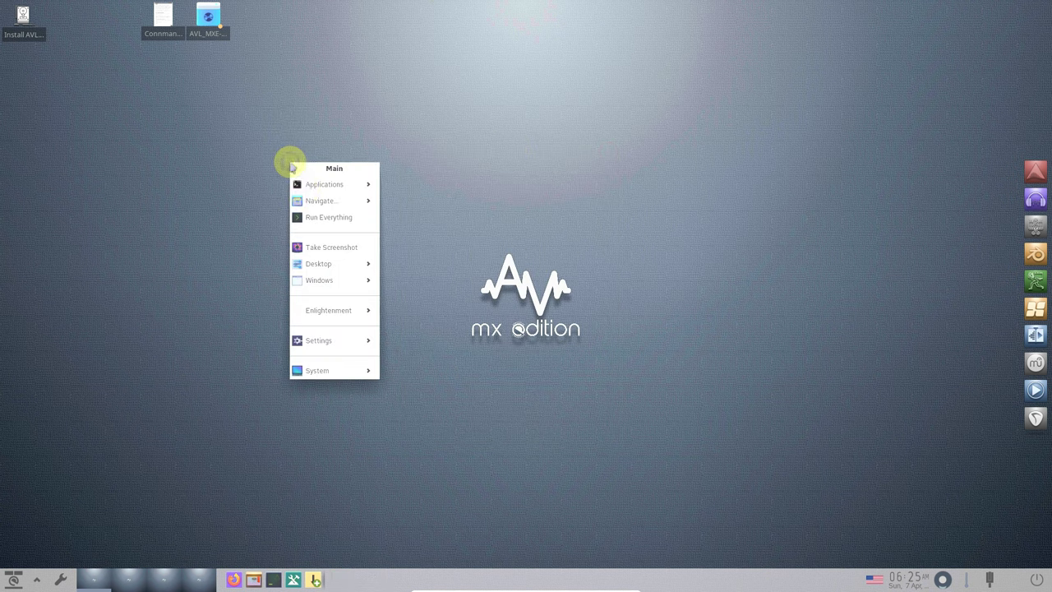
{"action": "mouse_move", "coordinate": [323, 309]}
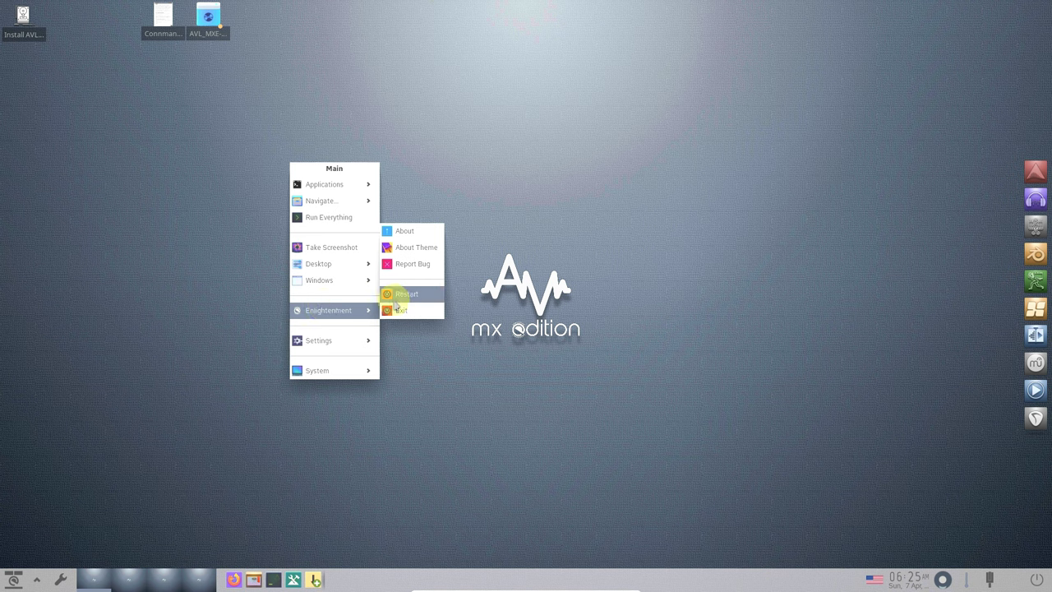
{"action": "left_click", "coordinate": [427, 255]}
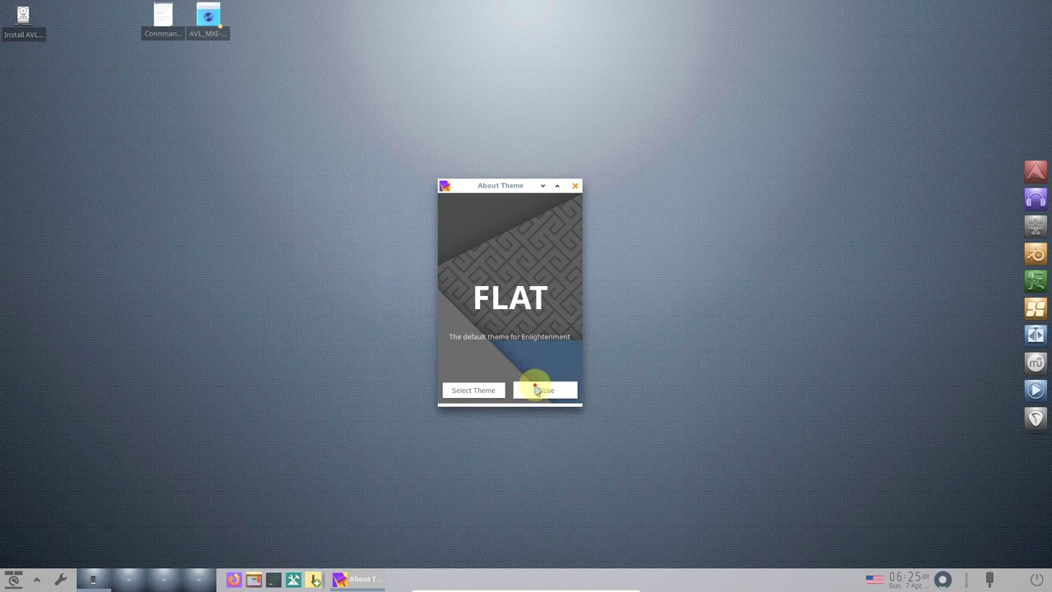
{"action": "left_click", "coordinate": [536, 390]}
- Bring up the Applications > Accessories list from the Main menu
{"action": "left_click", "coordinate": [150, 153]}
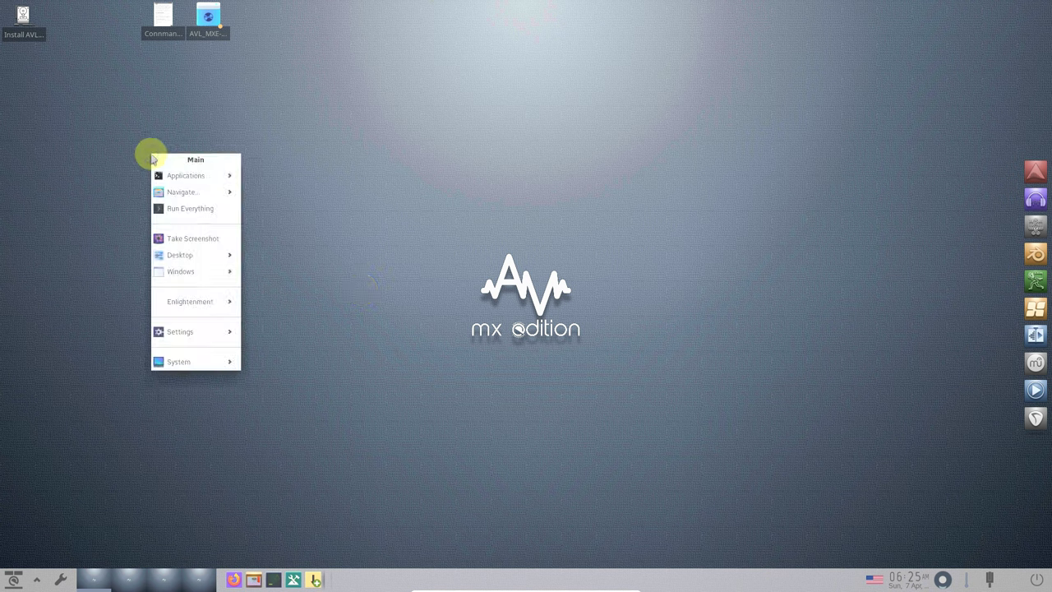
{"action": "mouse_move", "coordinate": [205, 175]}
{"action": "mouse_move", "coordinate": [263, 179]}
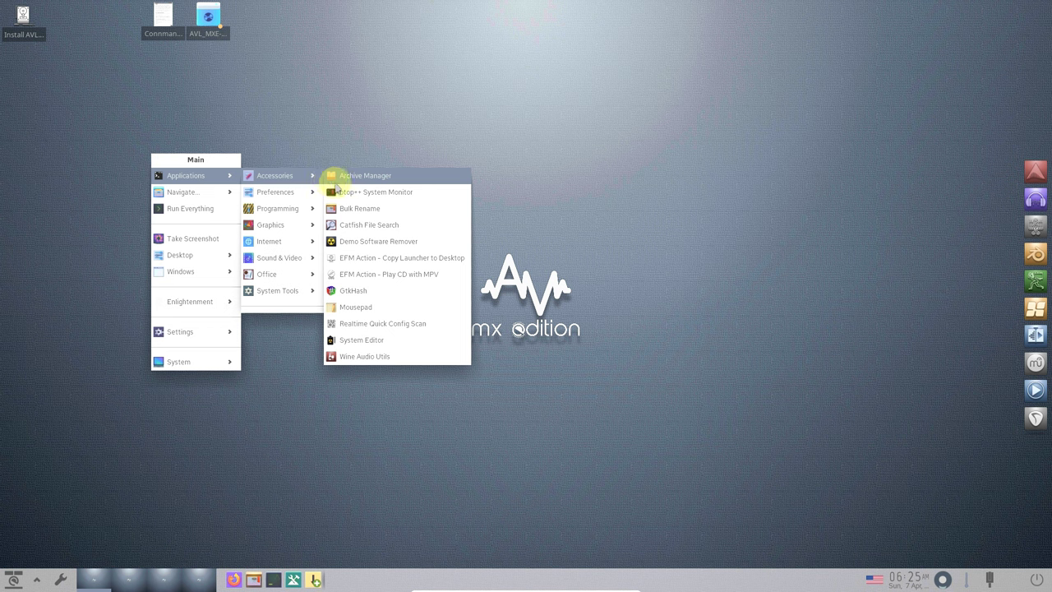
- Launch btop++ in a small window at the screen's top-right, and start Firefox
{"action": "left_click", "coordinate": [343, 193]}
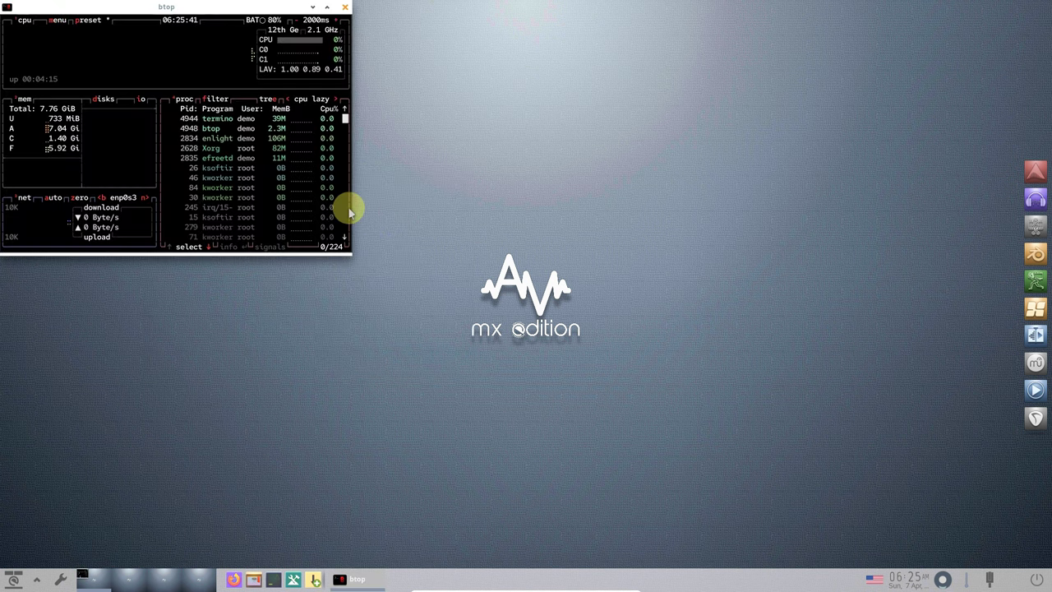
{"action": "left_click", "coordinate": [325, 6]}
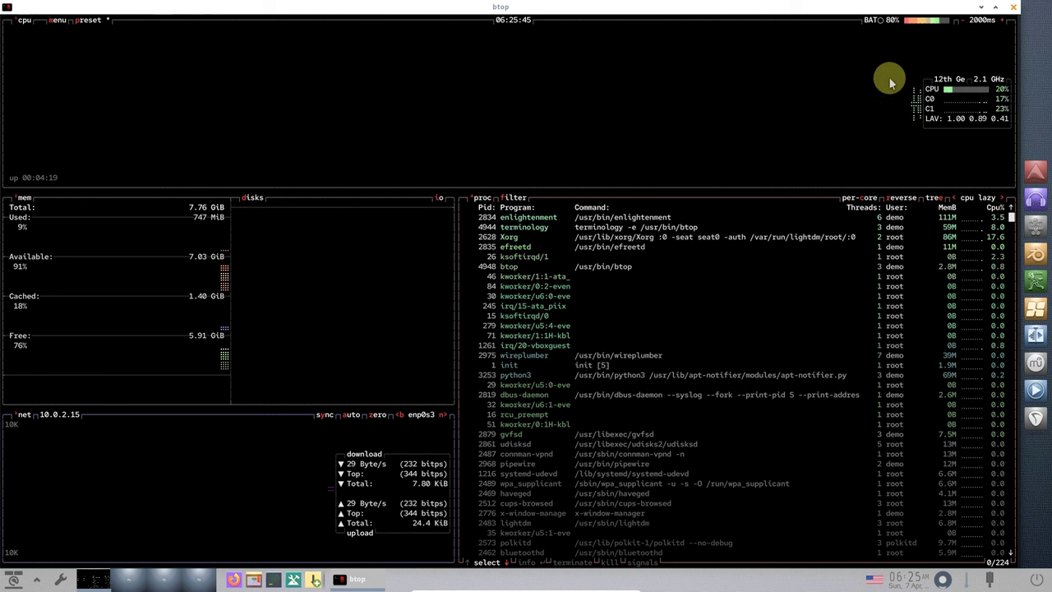
{"action": "left_click", "coordinate": [993, 9]}
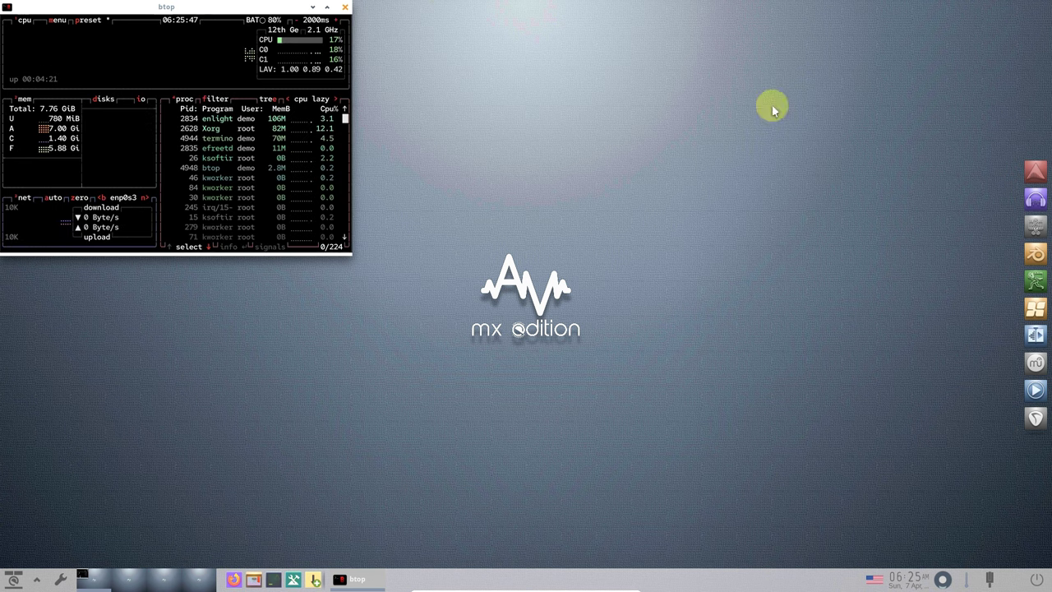
{"action": "left_click_drag", "start_coordinate": [195, 21], "coordinate": [921, 15]}
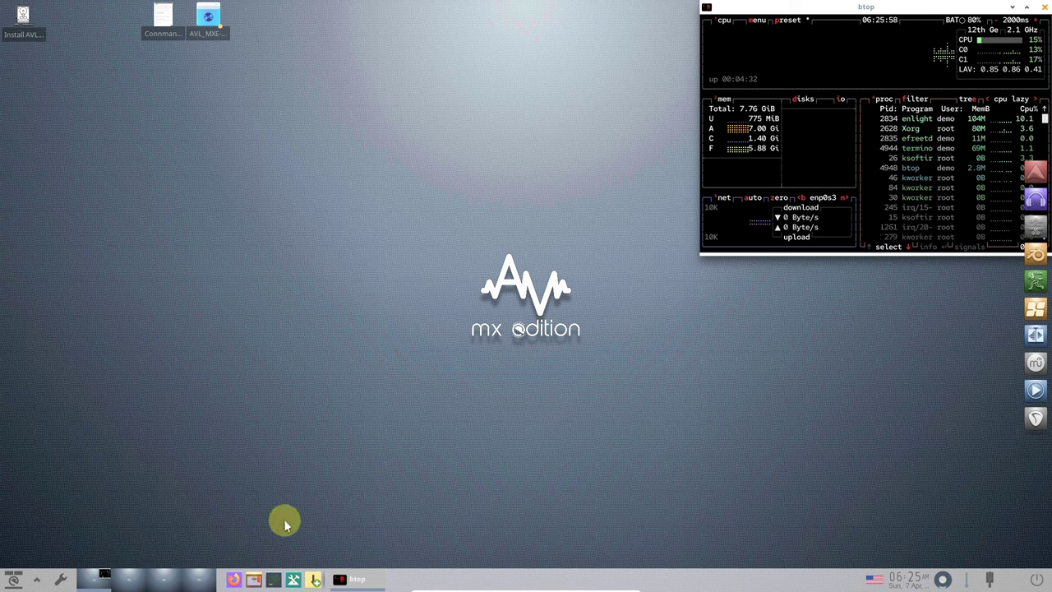
{"action": "left_click", "coordinate": [237, 582]}
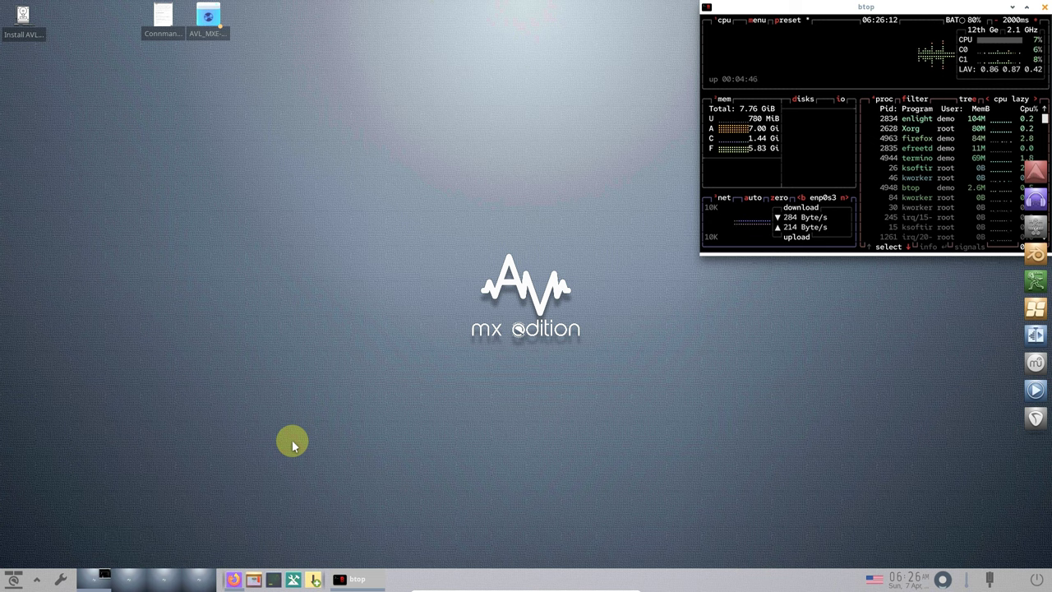
- Browse Main menu > Settings > All through the Files, Advanced and Language submenus
{"action": "left_click", "coordinate": [38, 581]}
{"action": "mouse_move", "coordinate": [54, 566]}
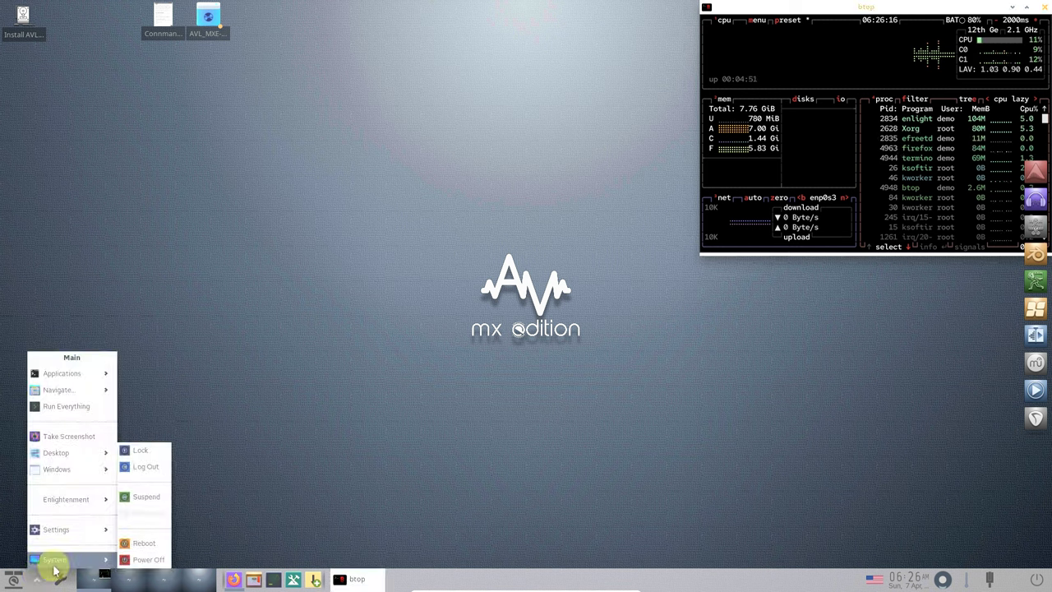
{"action": "mouse_move", "coordinate": [82, 530]}
{"action": "mouse_move", "coordinate": [134, 531]}
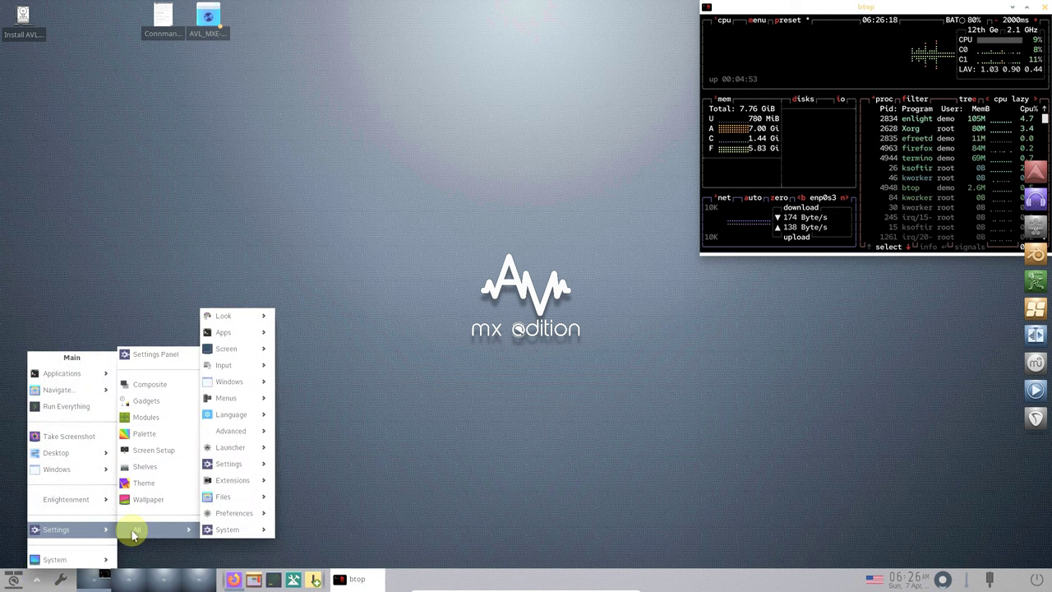
{"action": "mouse_move", "coordinate": [231, 530]}
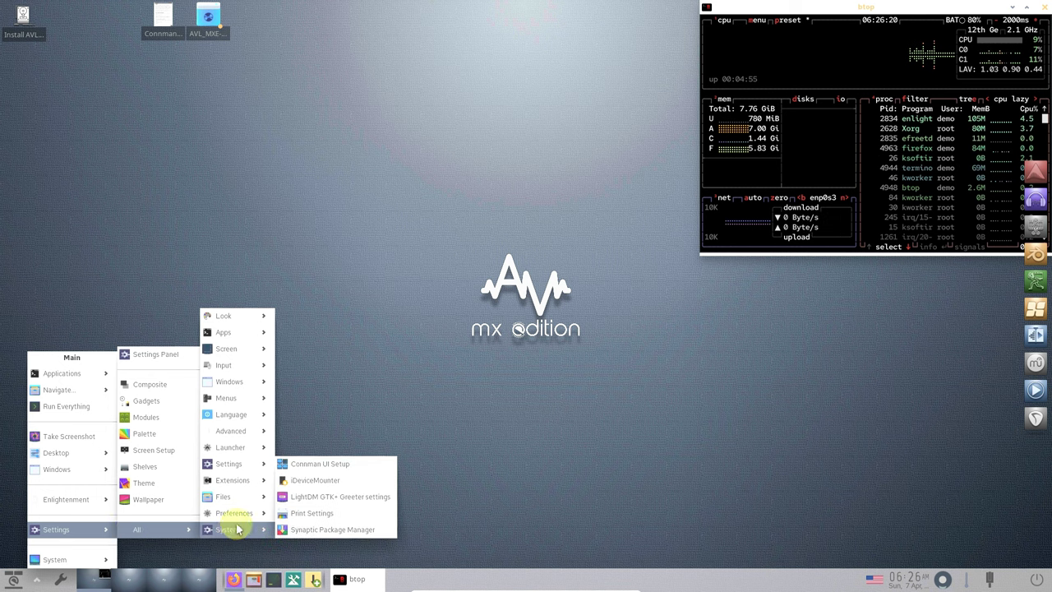
{"action": "mouse_move", "coordinate": [245, 496]}
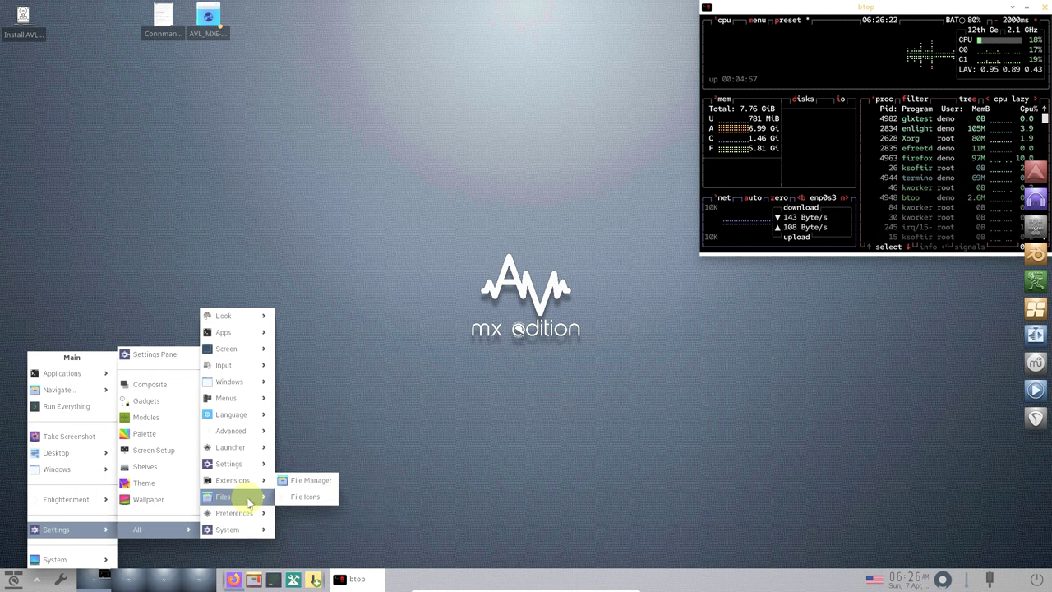
{"action": "mouse_move", "coordinate": [249, 436]}
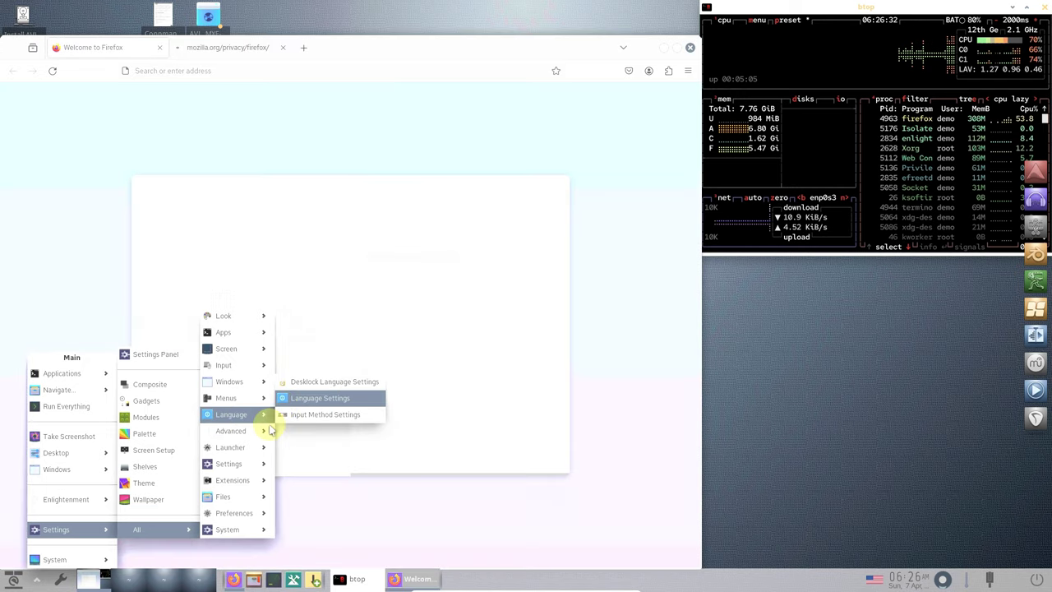
- Dismiss the Cpu Frequency settings, load the MX Blog bookmark, scroll its posts, and open a new tab
{"action": "left_click", "coordinate": [301, 413]}
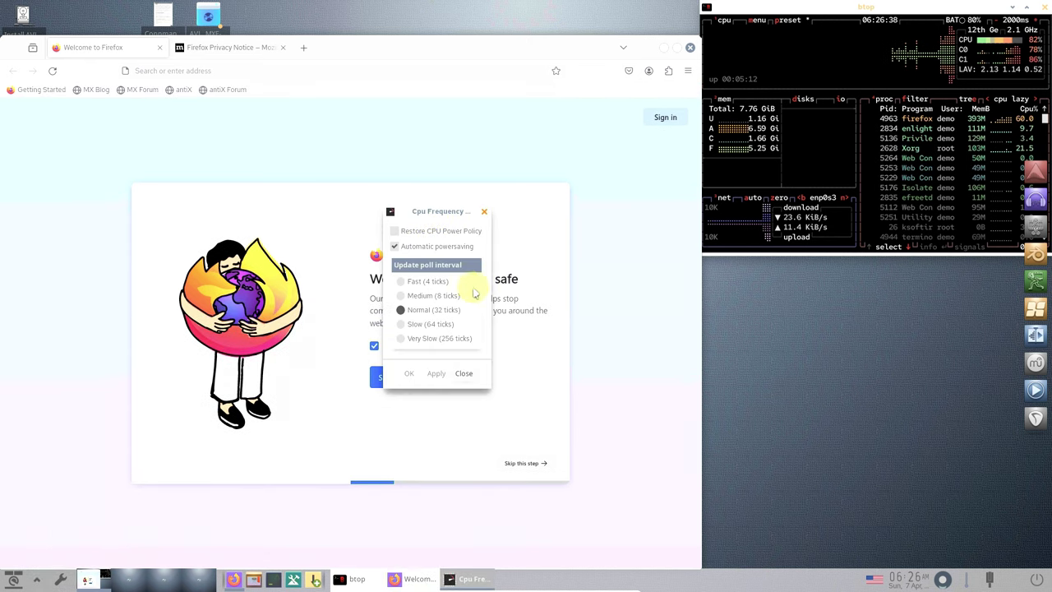
{"action": "left_click", "coordinate": [463, 373]}
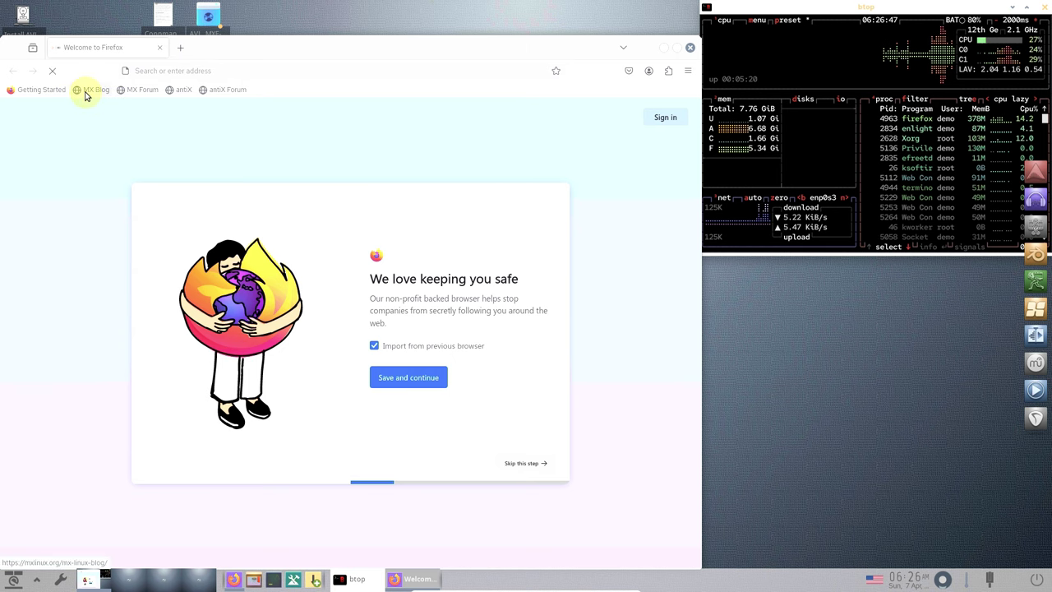
{"action": "left_click", "coordinate": [86, 91]}
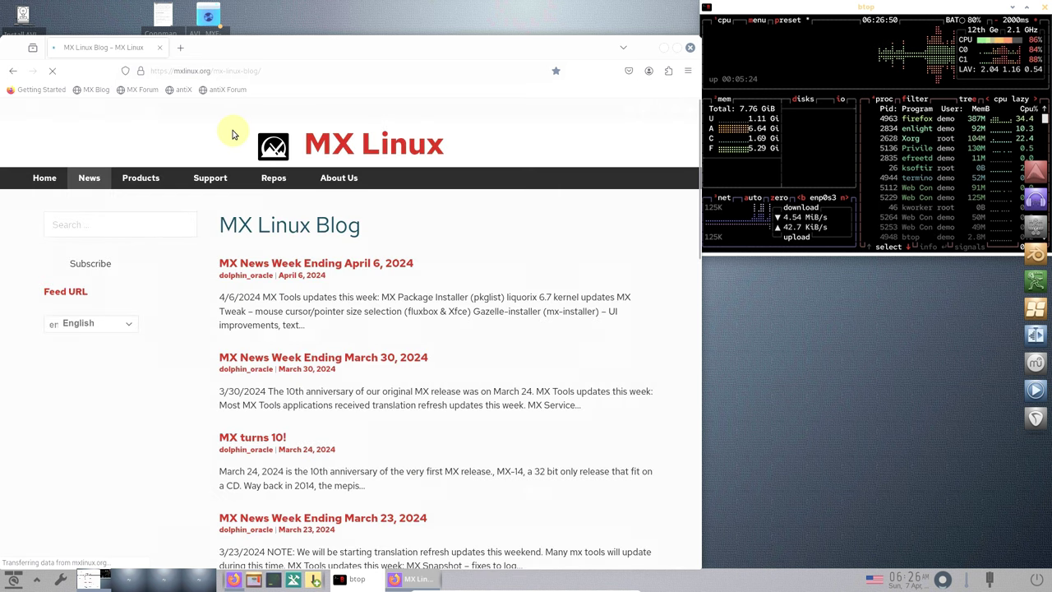
{"action": "scroll", "coordinate": [287, 225], "scroll_direction": "down", "scroll_amount": 4}
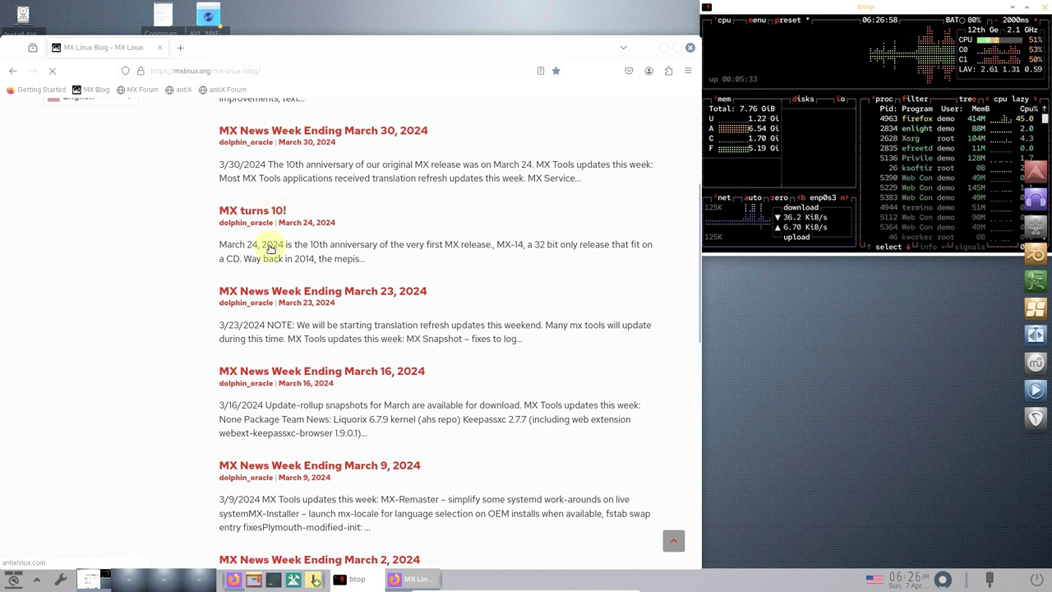
{"action": "left_click", "coordinate": [180, 46]}
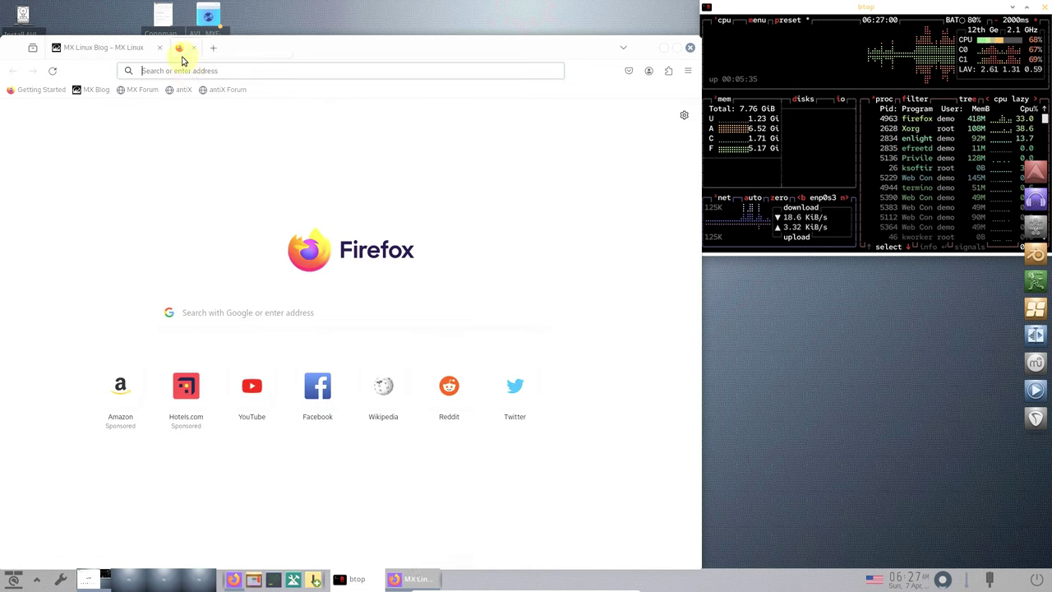
- Load about:support in the new tab, then retry antixlinux.com in the failed tab
{"action": "left_click", "coordinate": [187, 71]}
{"action": "type", "text": "about"}
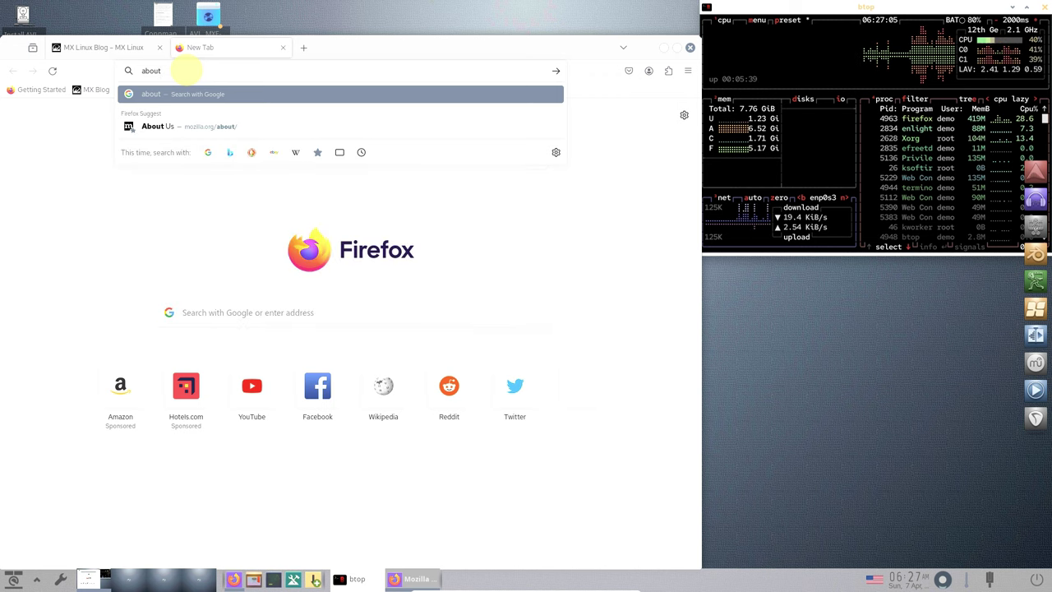
{"action": "type", "text": ":support"}
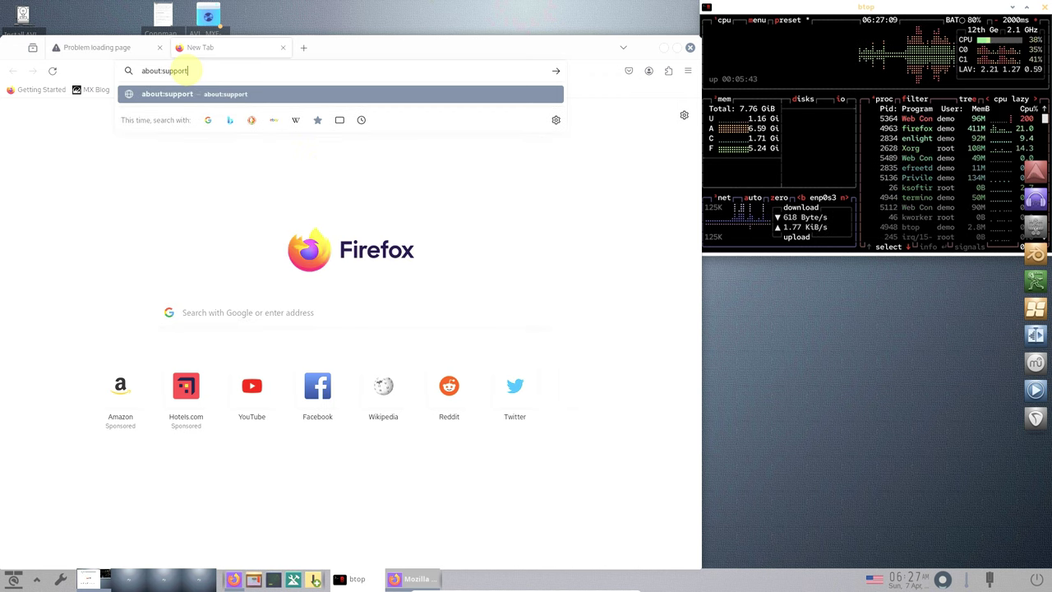
{"action": "key", "text": "Return"}
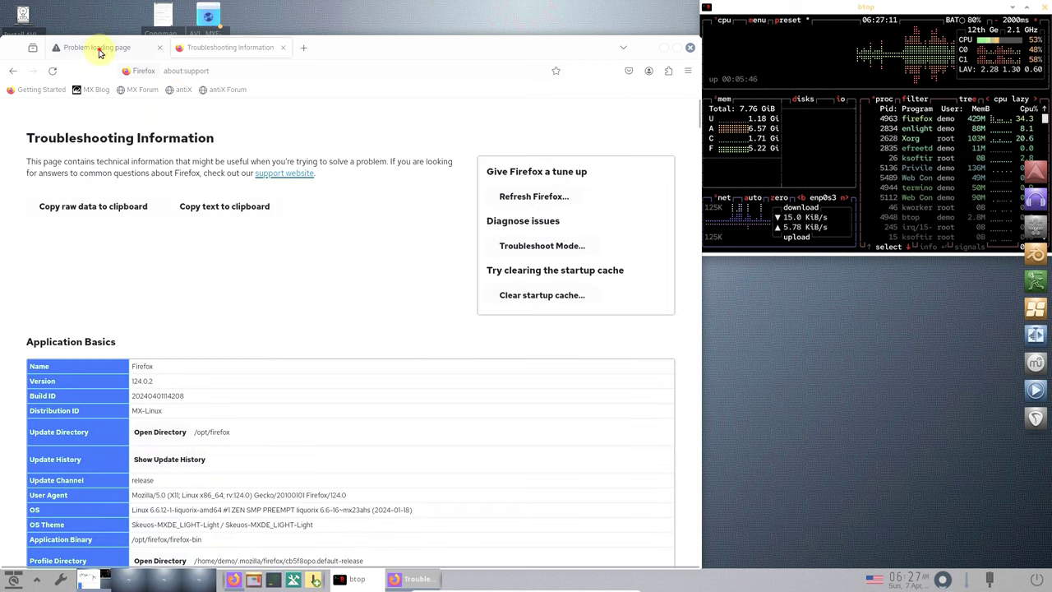
{"action": "left_click", "coordinate": [97, 47]}
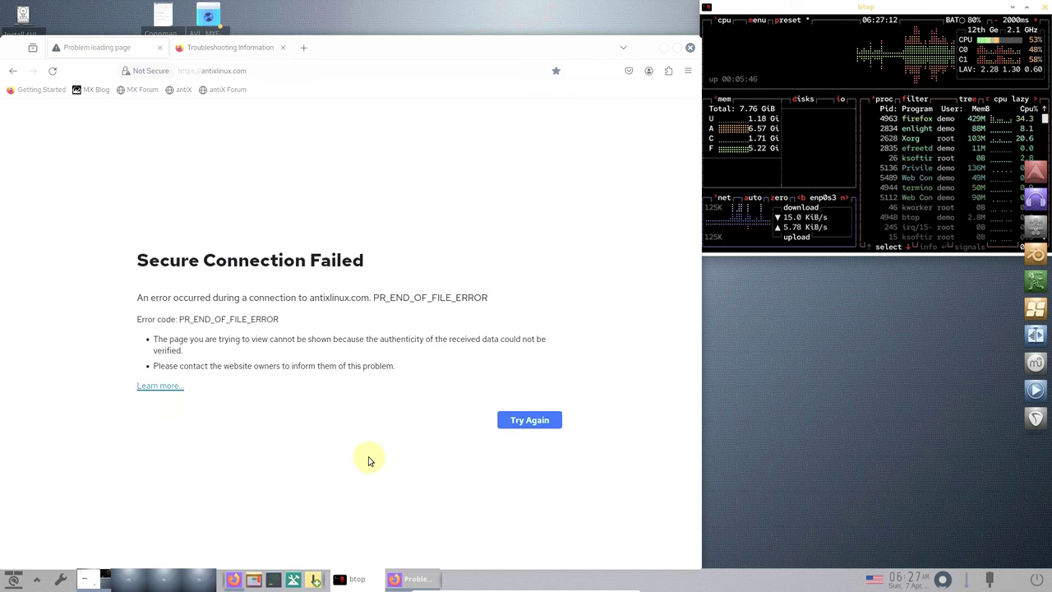
{"action": "left_click", "coordinate": [533, 426]}
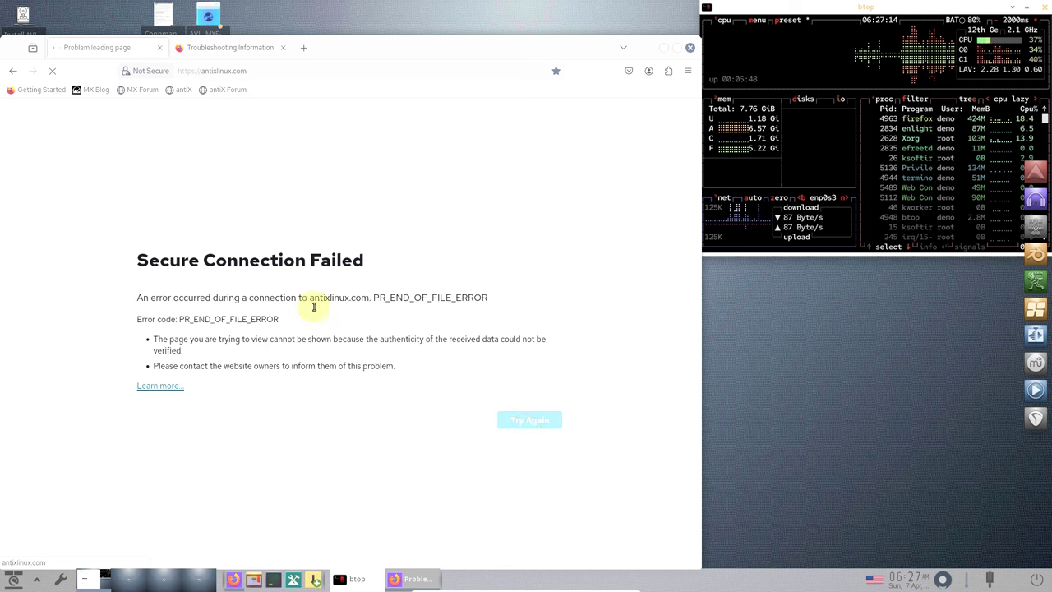
- Close the failed antixlinux.com tab and scroll down through Troubleshooting Information and back up
{"action": "left_click", "coordinate": [160, 49]}
{"action": "scroll", "coordinate": [194, 259], "scroll_direction": "down", "scroll_amount": 2}
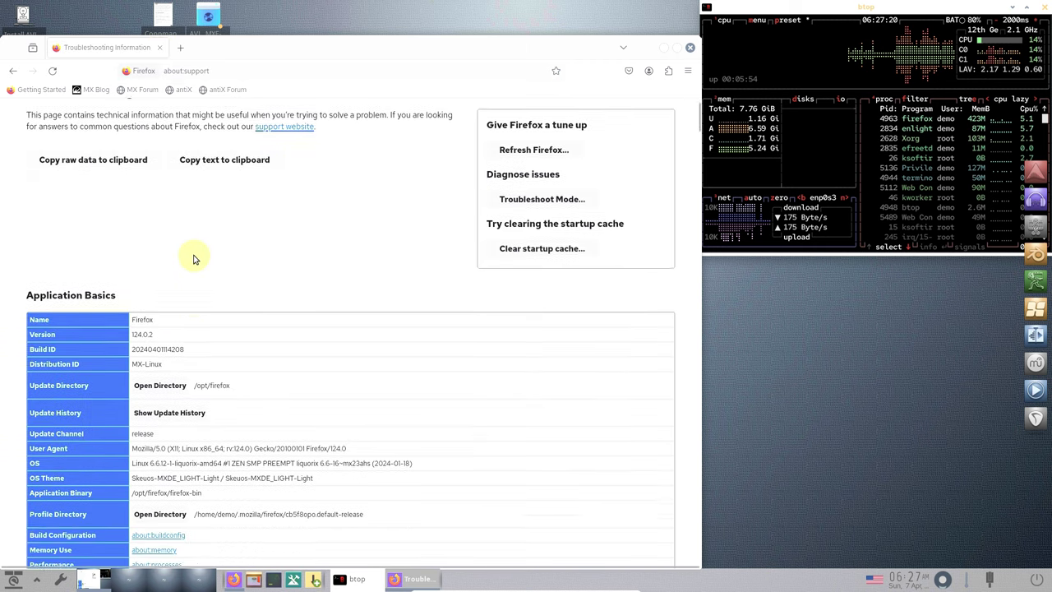
{"action": "scroll", "coordinate": [194, 259], "scroll_direction": "down", "scroll_amount": 2}
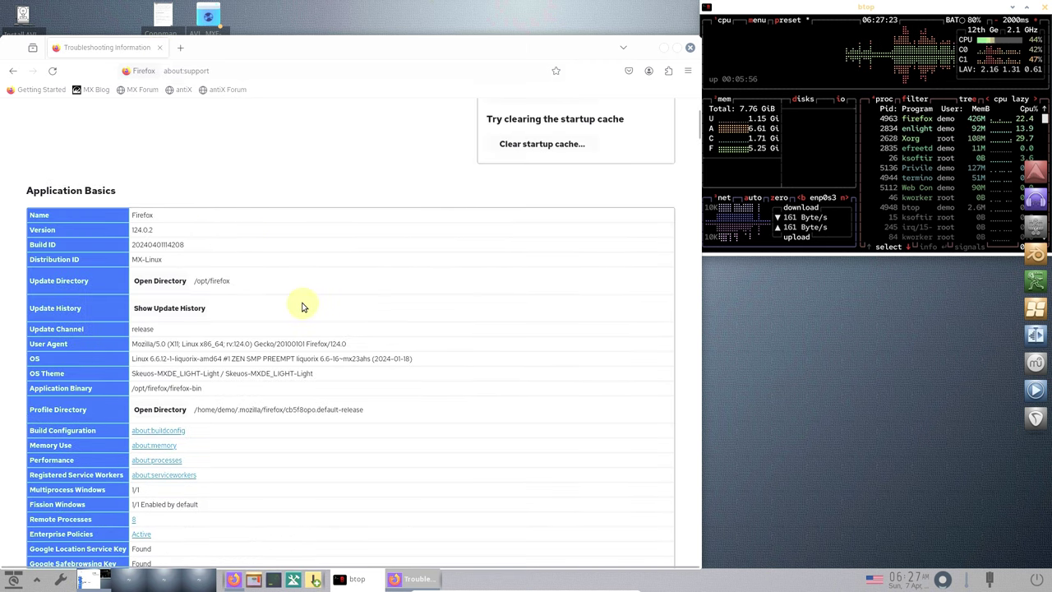
{"action": "scroll", "coordinate": [301, 307], "scroll_direction": "down", "scroll_amount": 3}
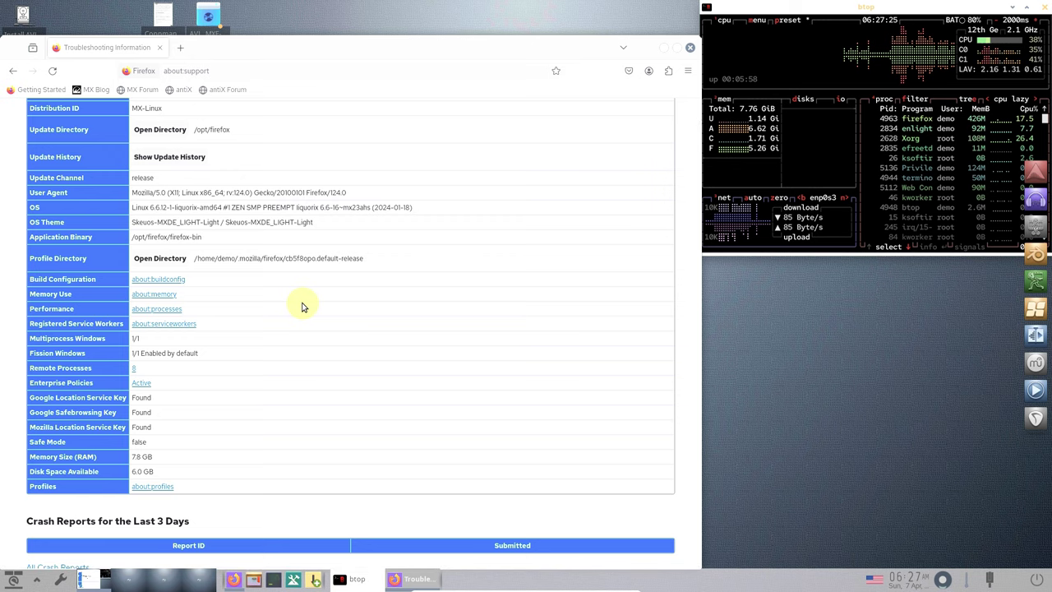
{"action": "scroll", "coordinate": [301, 307], "scroll_direction": "down", "scroll_amount": 2}
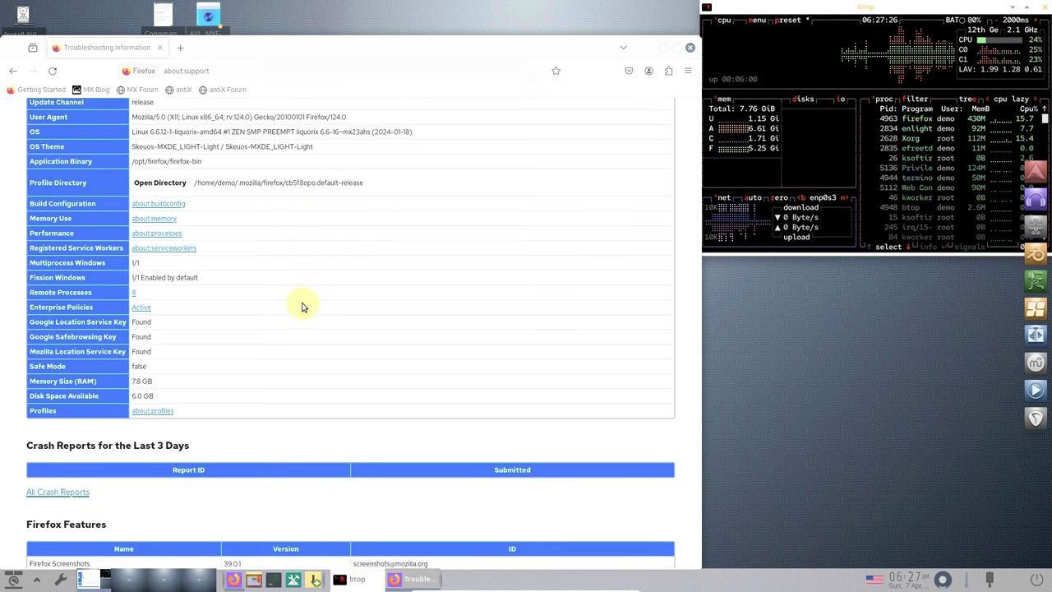
{"action": "scroll", "coordinate": [302, 306], "scroll_direction": "down", "scroll_amount": 4}
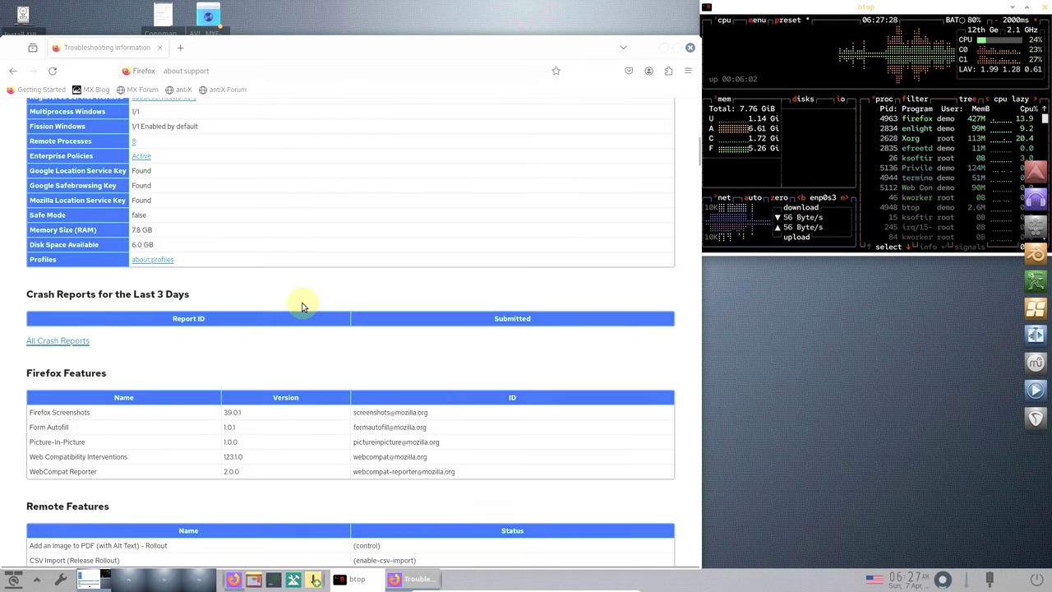
{"action": "scroll", "coordinate": [302, 306], "scroll_direction": "down", "scroll_amount": 7}
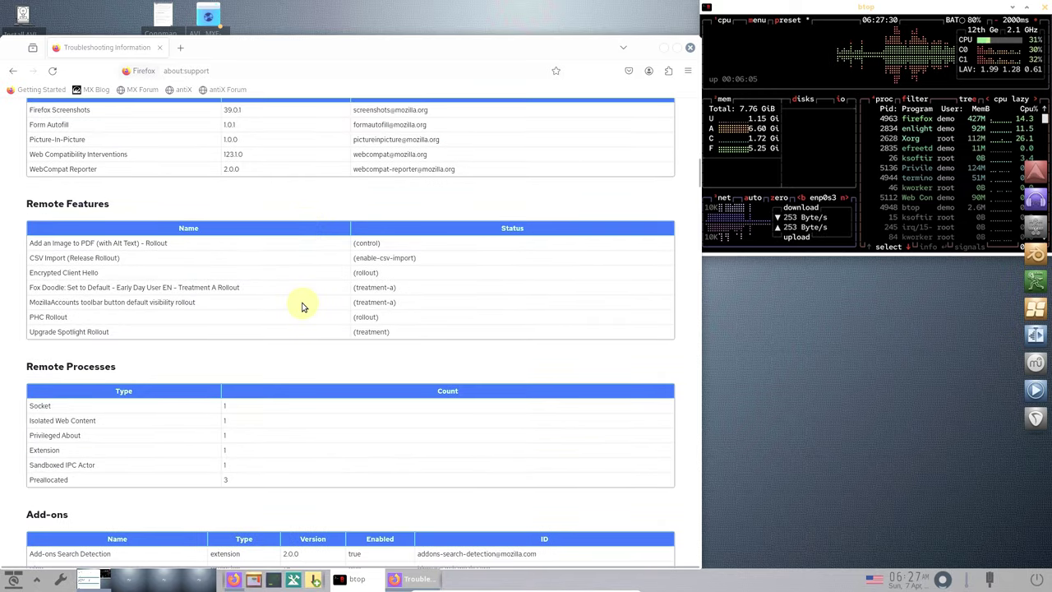
{"action": "scroll", "coordinate": [302, 306], "scroll_direction": "down", "scroll_amount": 9}
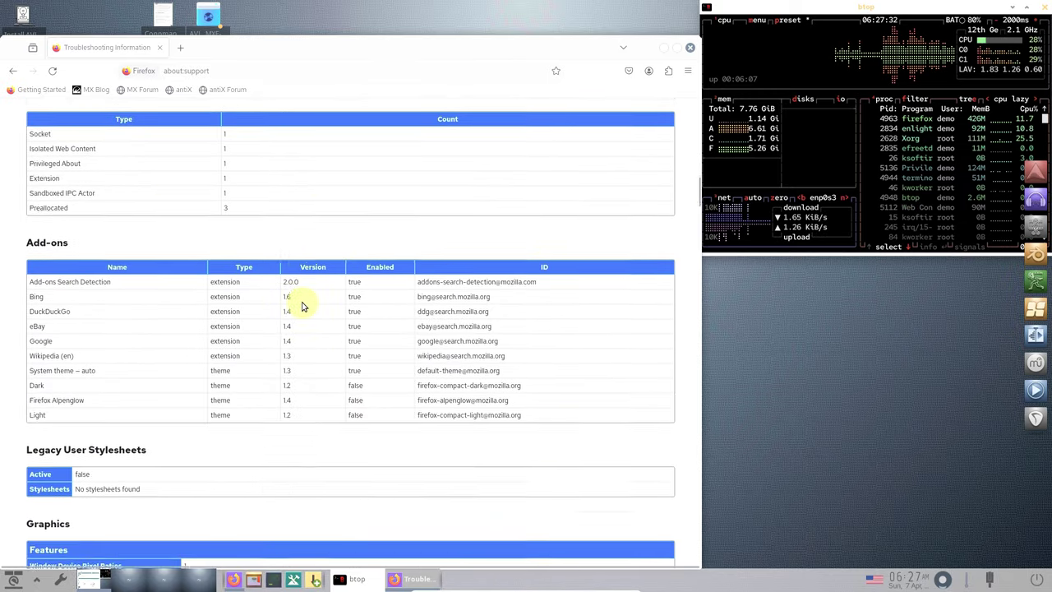
{"action": "scroll", "coordinate": [301, 307], "scroll_direction": "down", "scroll_amount": 20}
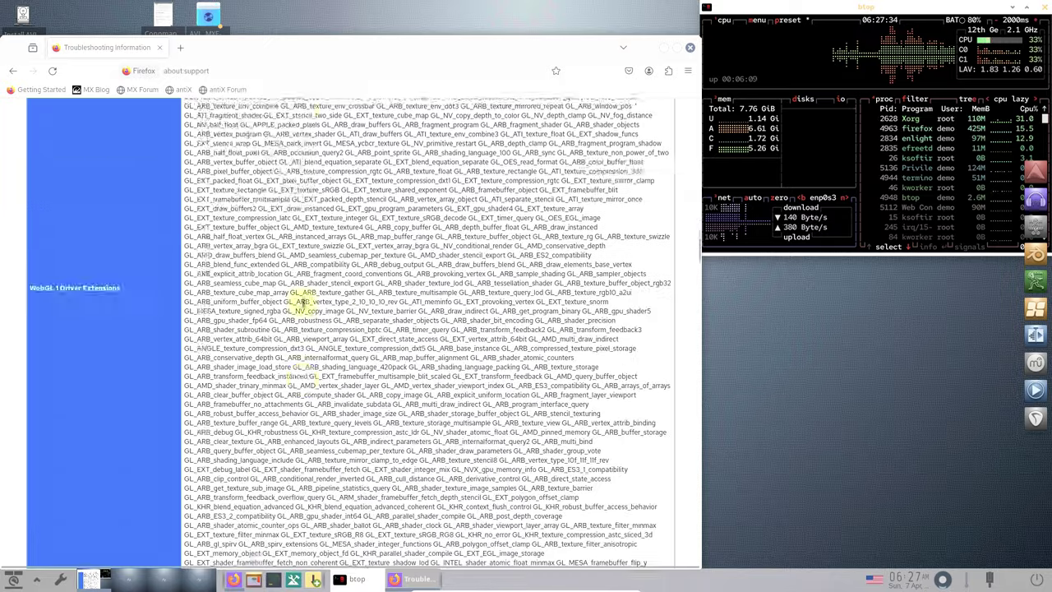
{"action": "scroll", "coordinate": [302, 307], "scroll_direction": "down", "scroll_amount": 9}
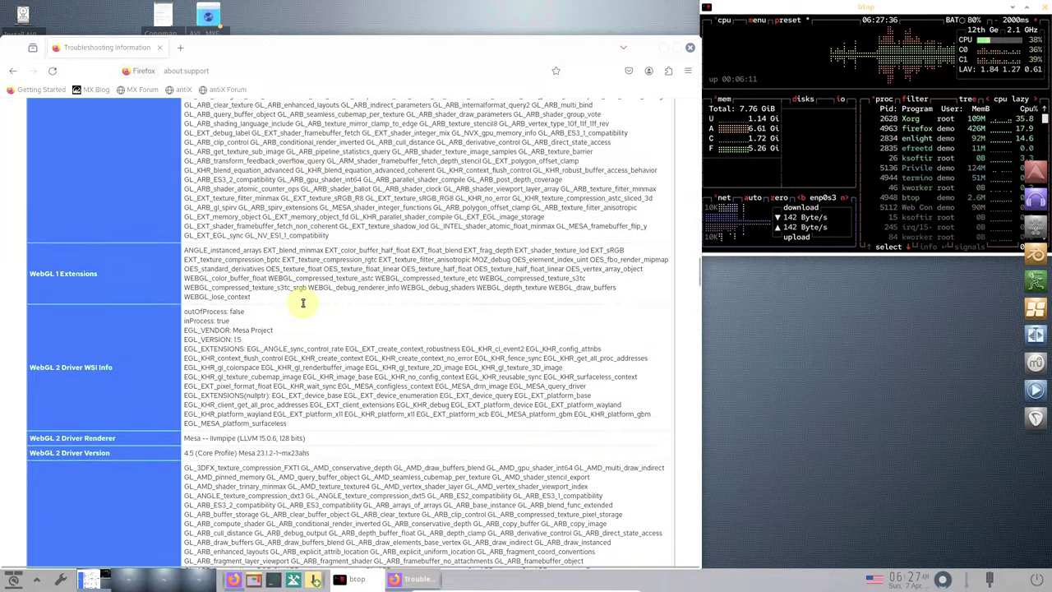
{"action": "scroll", "coordinate": [302, 306], "scroll_direction": "down", "scroll_amount": 20}
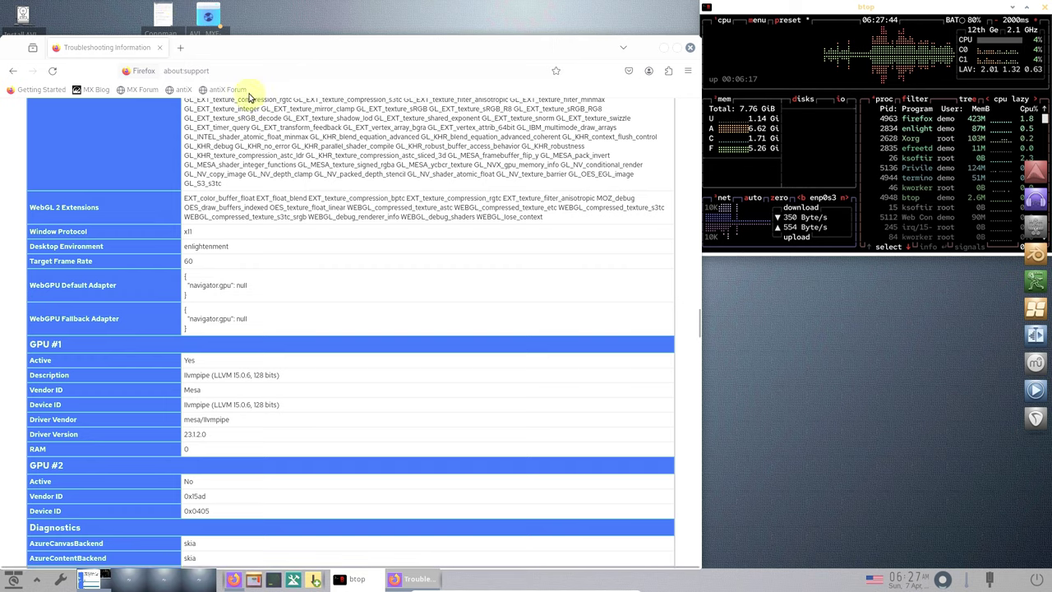
{"action": "scroll", "coordinate": [222, 286], "scroll_direction": "down", "scroll_amount": 3}
{"action": "scroll", "coordinate": [234, 288], "scroll_direction": "down", "scroll_amount": 3}
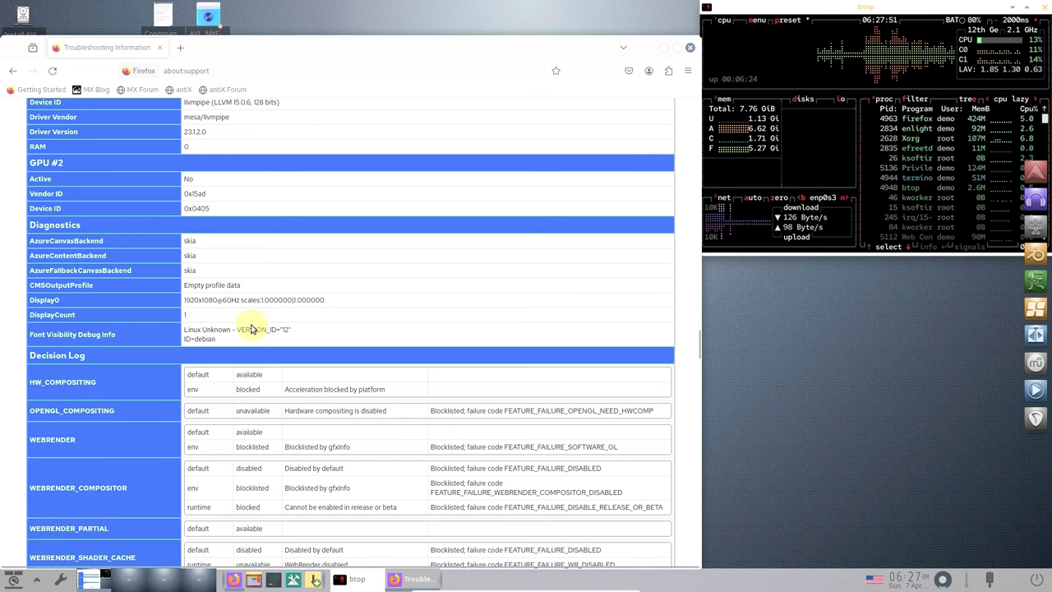
{"action": "scroll", "coordinate": [253, 333], "scroll_direction": "down", "scroll_amount": 3}
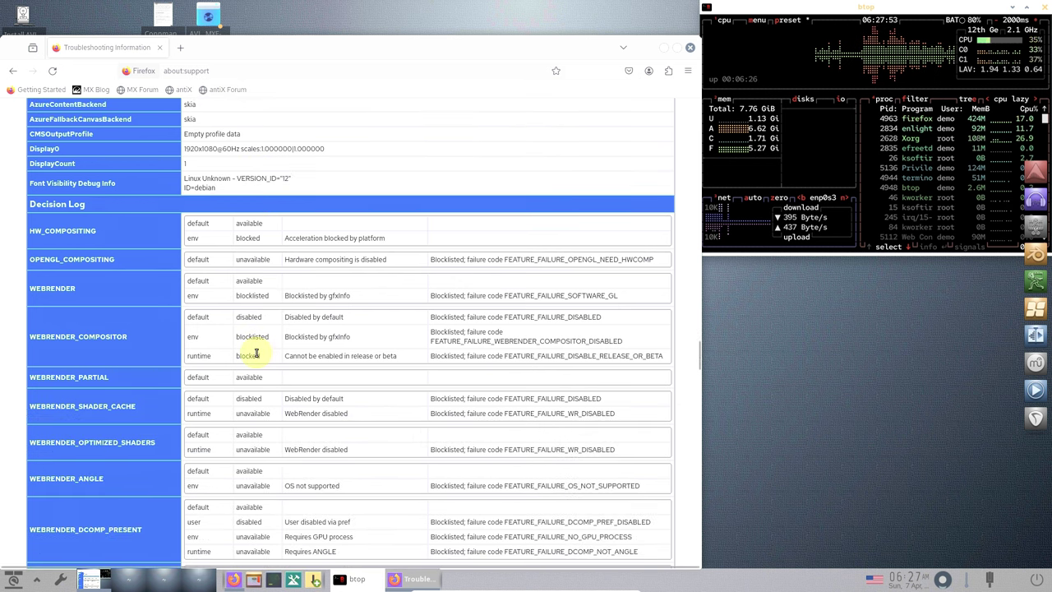
{"action": "scroll", "coordinate": [256, 353], "scroll_direction": "down", "scroll_amount": 5}
{"action": "scroll", "coordinate": [254, 355], "scroll_direction": "down", "scroll_amount": 15}
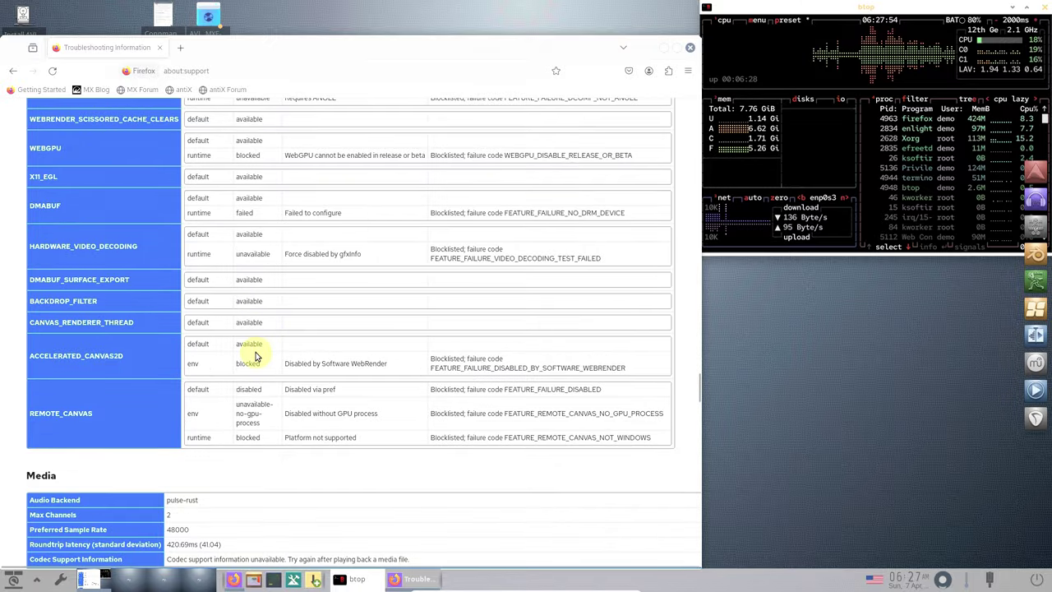
{"action": "scroll", "coordinate": [254, 355], "scroll_direction": "down", "scroll_amount": 15}
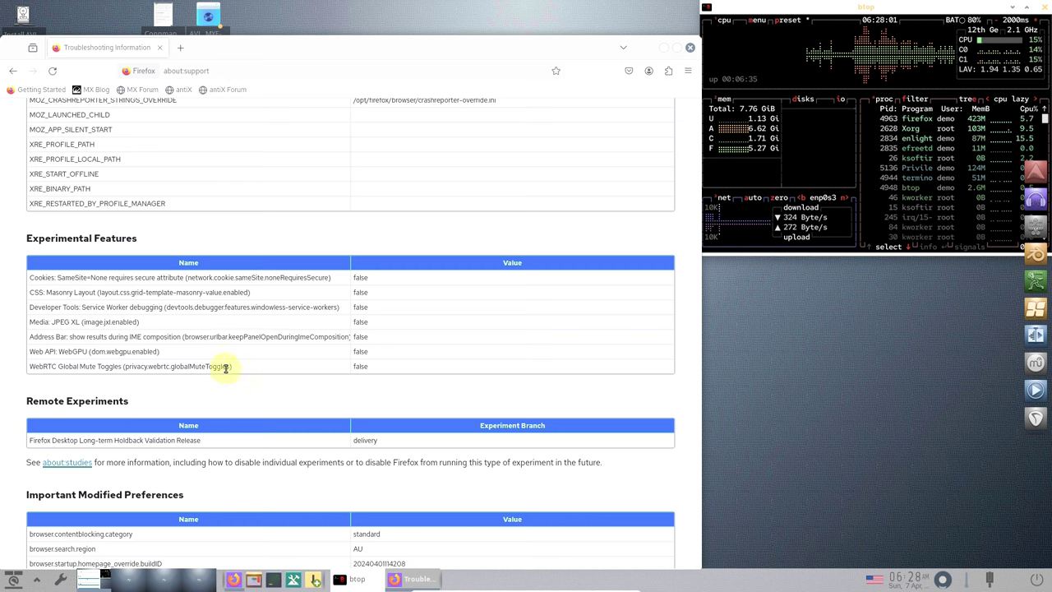
{"action": "scroll", "coordinate": [188, 352], "scroll_direction": "down", "scroll_amount": 10}
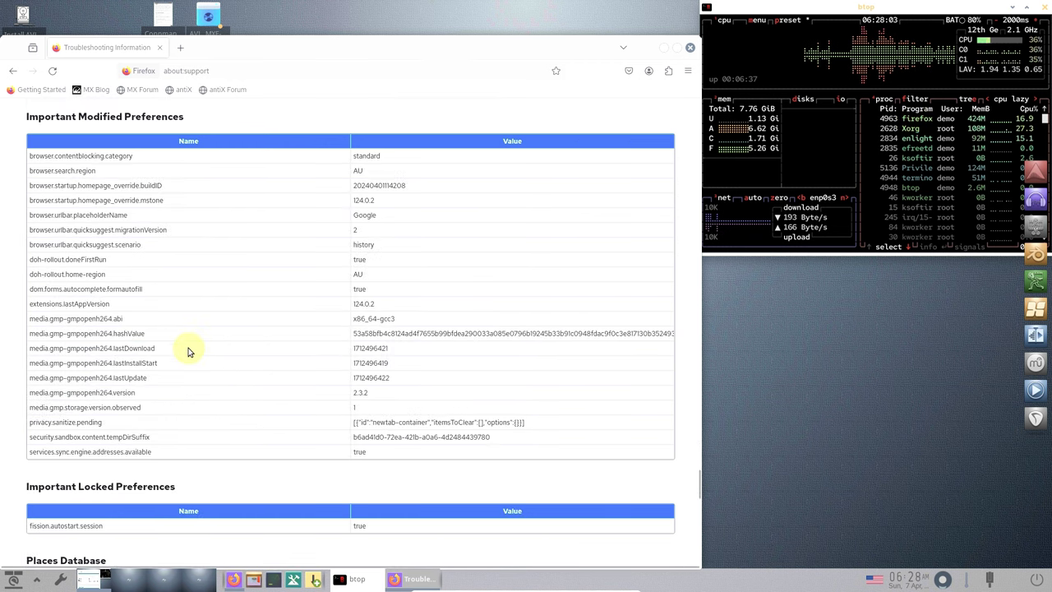
{"action": "scroll", "coordinate": [226, 371], "scroll_direction": "down", "scroll_amount": 10}
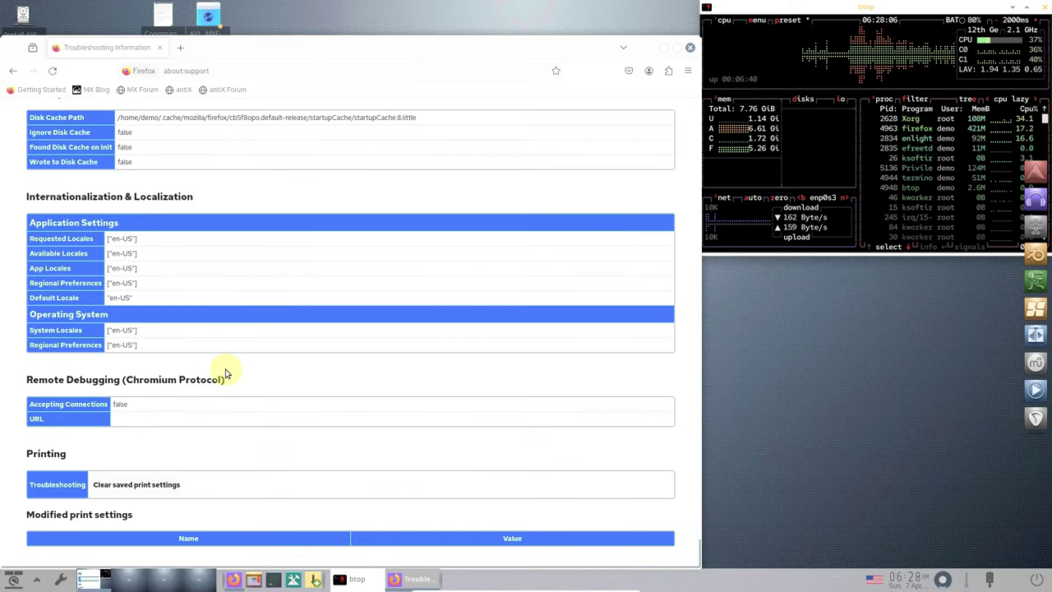
{"action": "scroll", "coordinate": [226, 371], "scroll_direction": "up", "scroll_amount": 15}
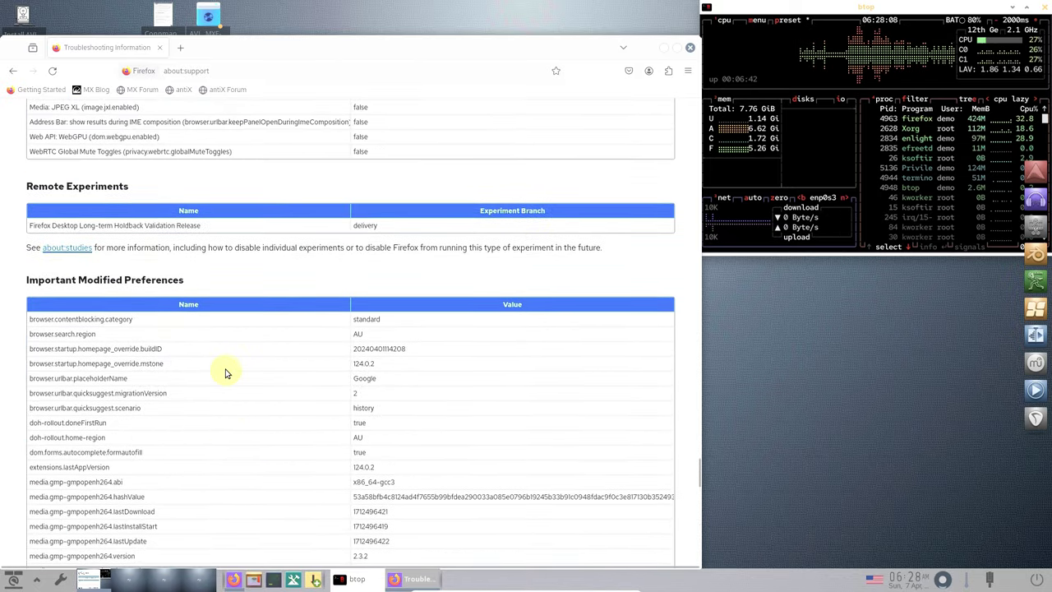
{"action": "scroll", "coordinate": [225, 371], "scroll_direction": "up", "scroll_amount": 15}
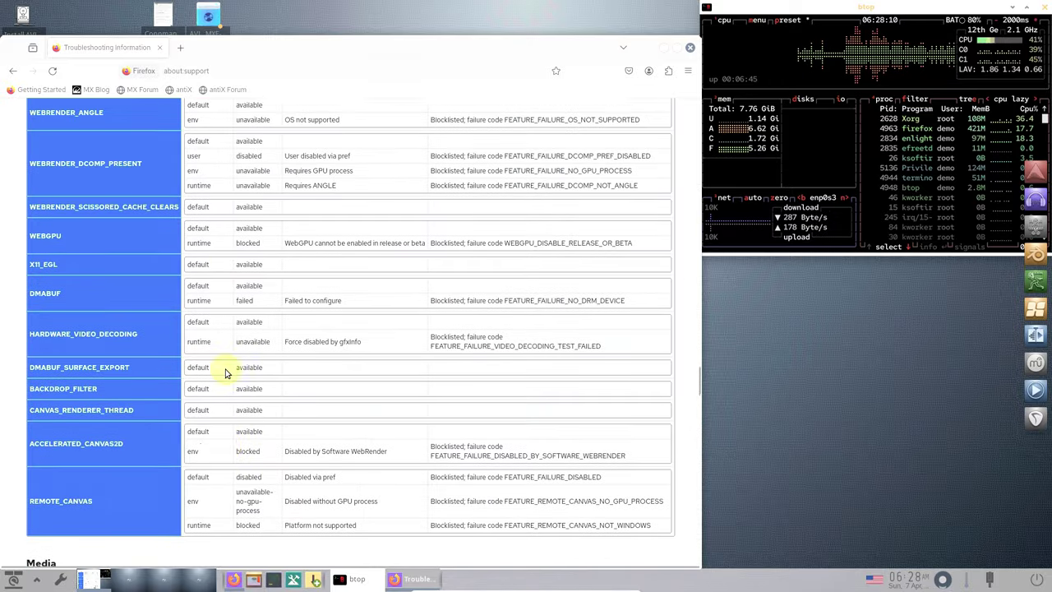
{"action": "scroll", "coordinate": [225, 372], "scroll_direction": "up", "scroll_amount": 12}
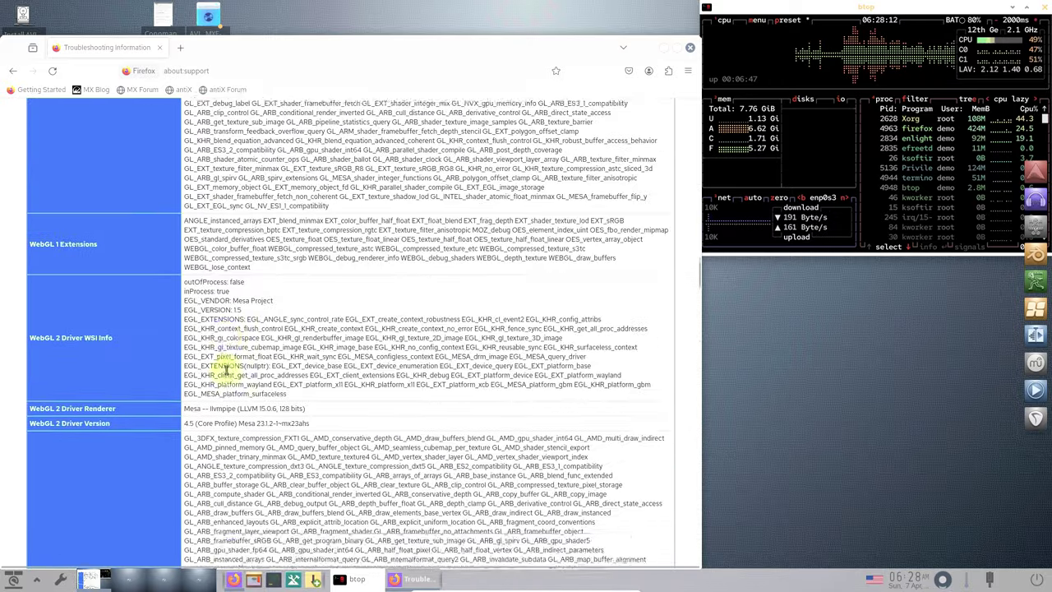
{"action": "scroll", "coordinate": [225, 371], "scroll_direction": "up", "scroll_amount": 20}
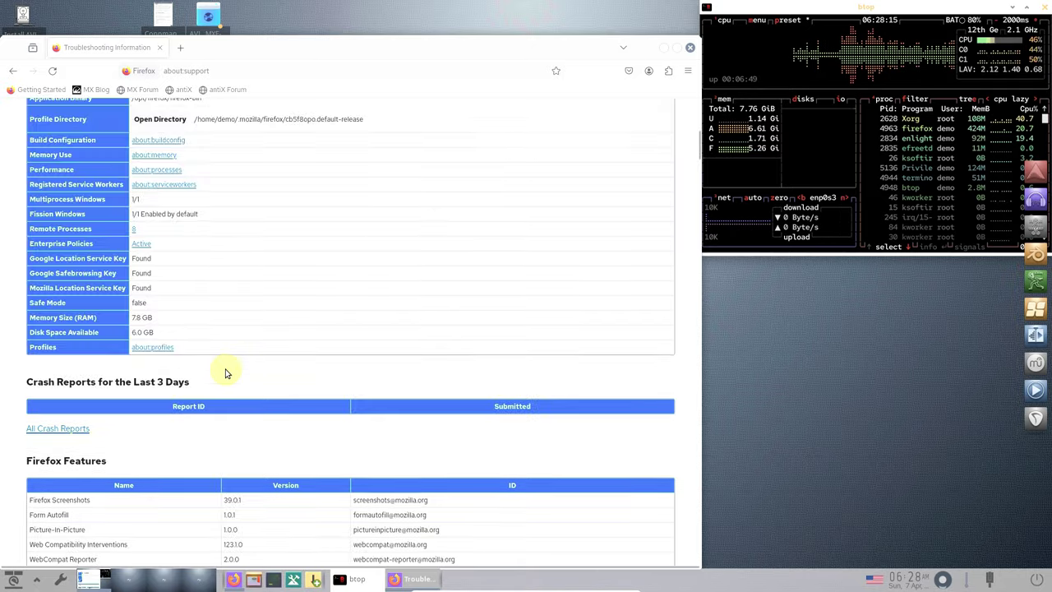
- Minimise and restore Firefox, then replace the address bar contents with 'av linux'
{"action": "left_click", "coordinate": [662, 53]}
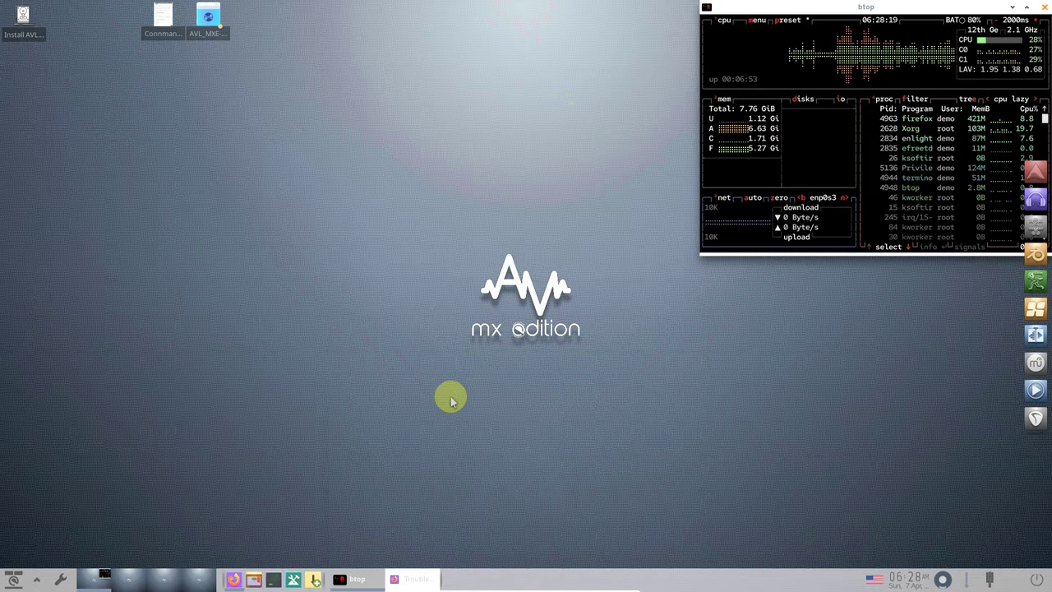
{"action": "left_click", "coordinate": [411, 578]}
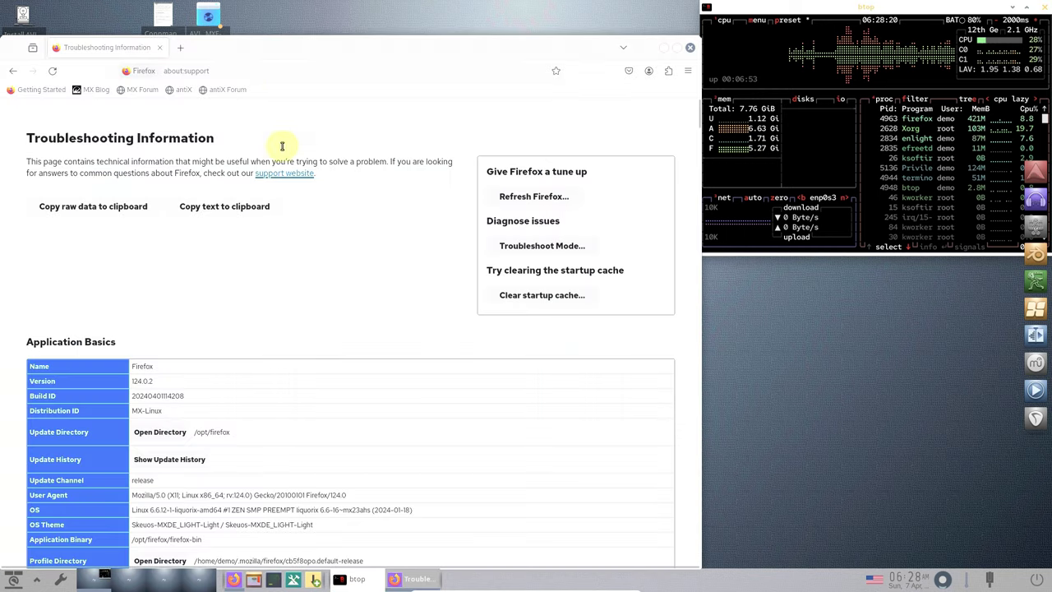
{"action": "left_click", "coordinate": [249, 74]}
{"action": "key", "text": "BackSpace"}
{"action": "type", "text": "av linux"}
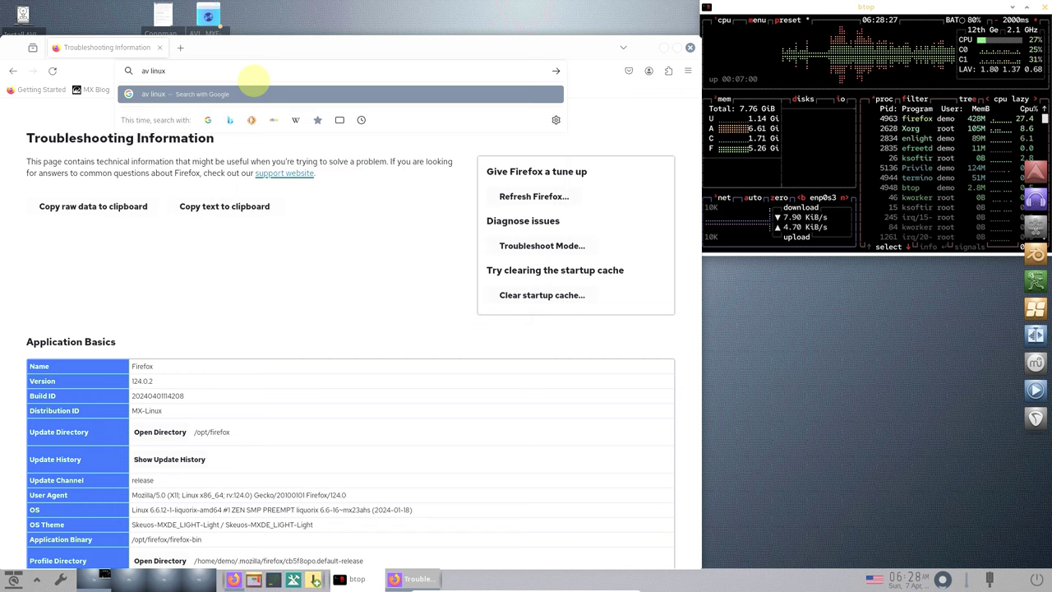
- Search Google for 'av linux' and open bandshed.net's AVL-MXE-User-Manual.pdf in a new tab
{"action": "key", "text": "Return"}
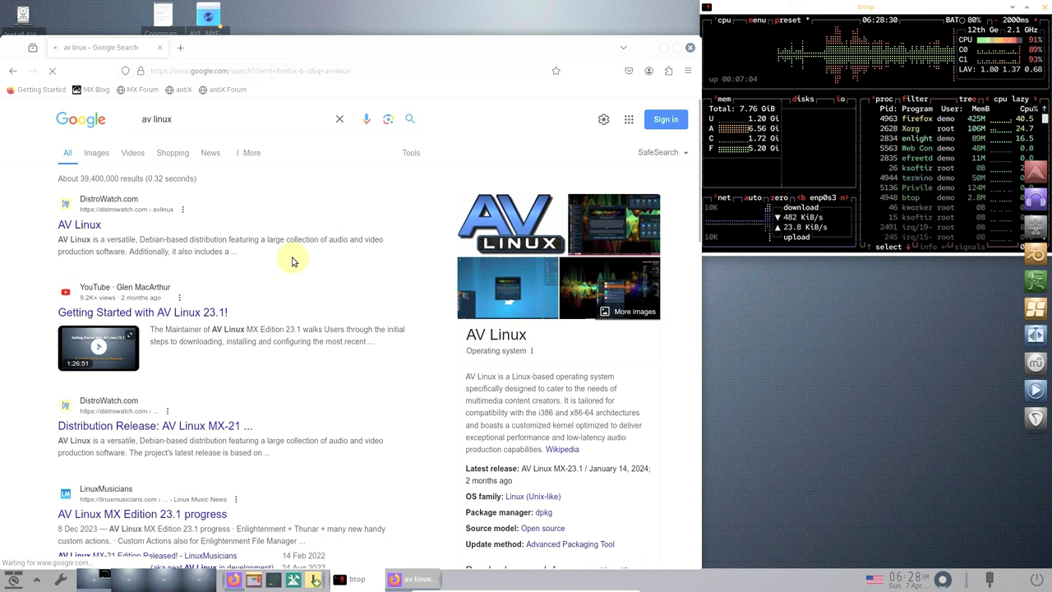
{"action": "scroll", "coordinate": [293, 262], "scroll_direction": "down", "scroll_amount": 10}
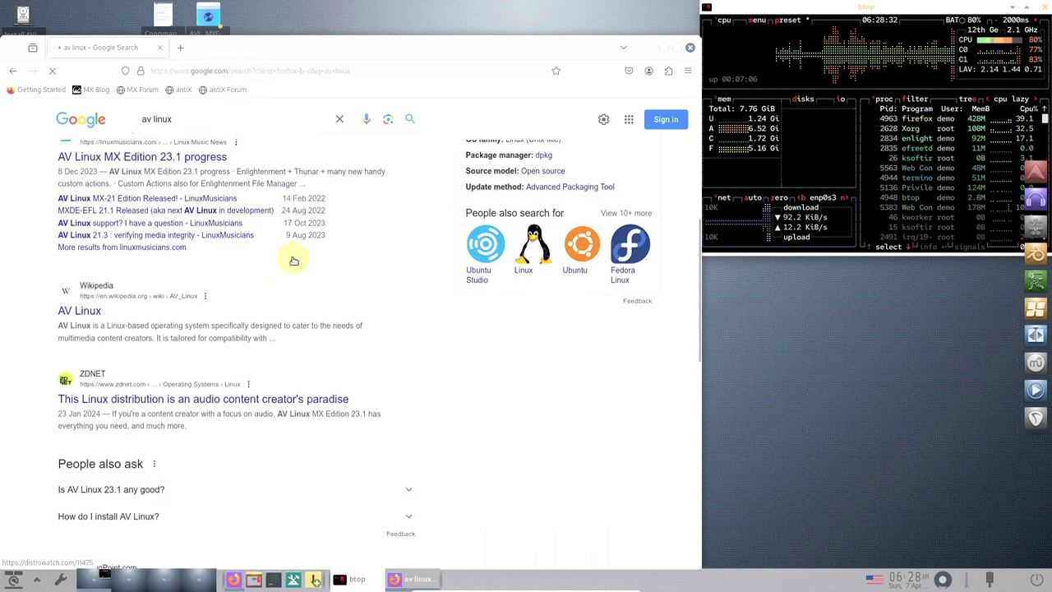
{"action": "scroll", "coordinate": [294, 261], "scroll_direction": "down", "scroll_amount": 5}
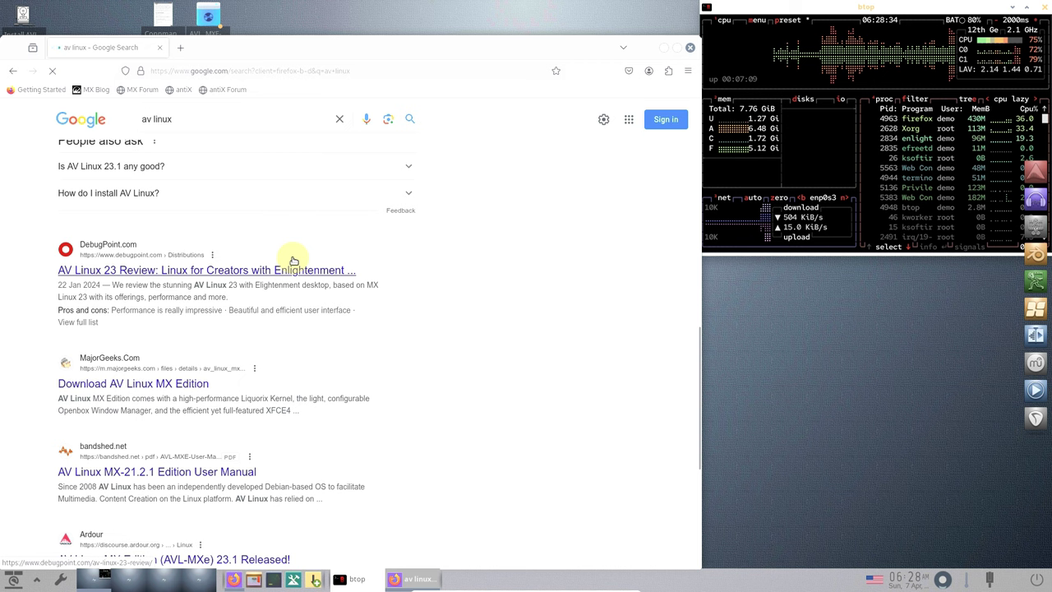
{"action": "middle_click", "coordinate": [158, 479]}
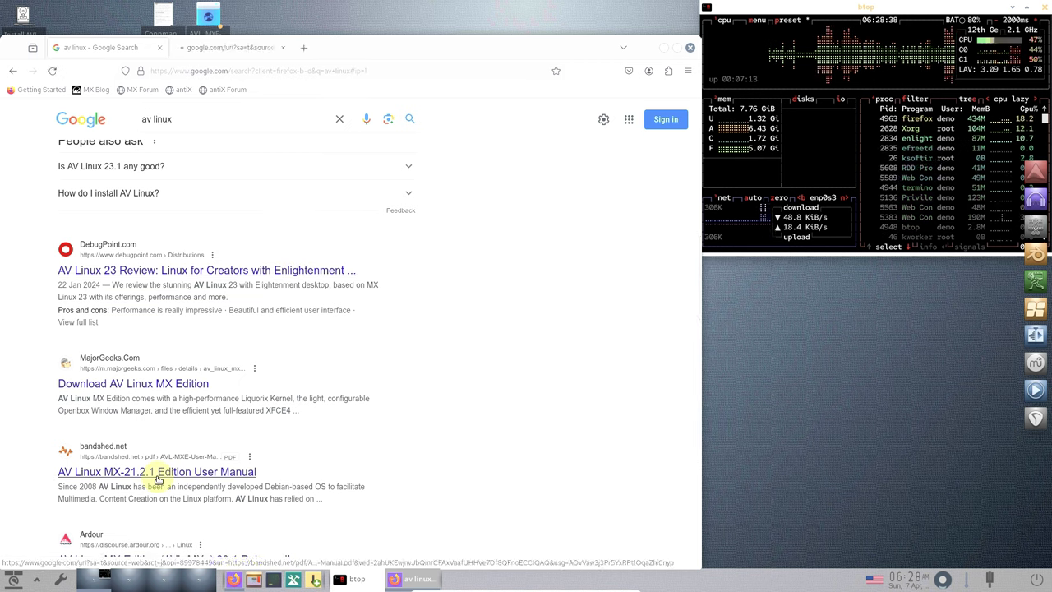
{"action": "left_click", "coordinate": [242, 51]}
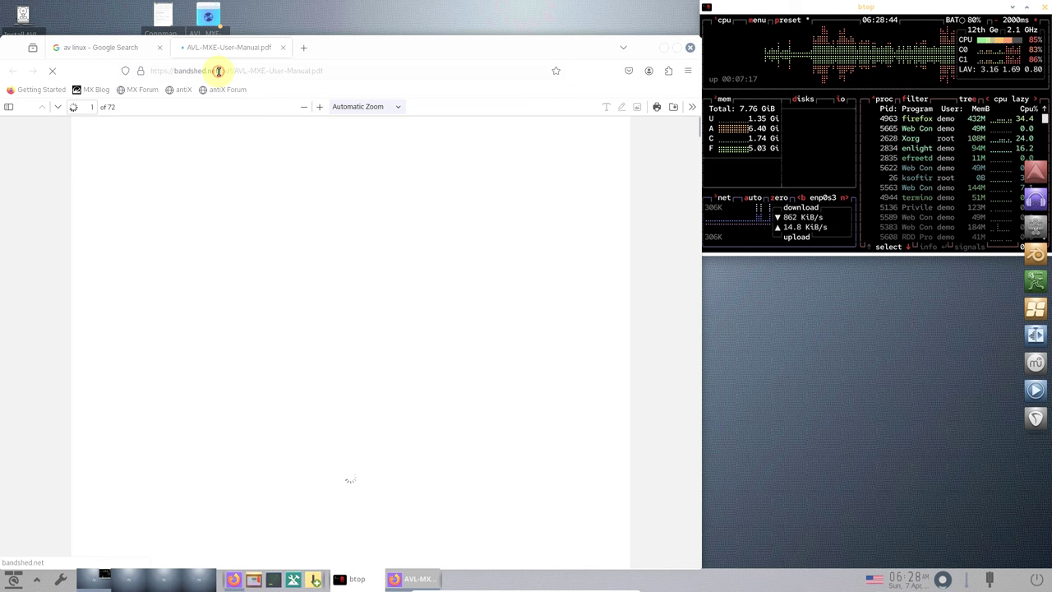
{"action": "left_click", "coordinate": [218, 71]}
{"action": "left_click_drag", "start_coordinate": [214, 71], "coordinate": [340, 70]}
{"action": "key", "text": "BackSpace"}
{"action": "key", "text": "Return"}
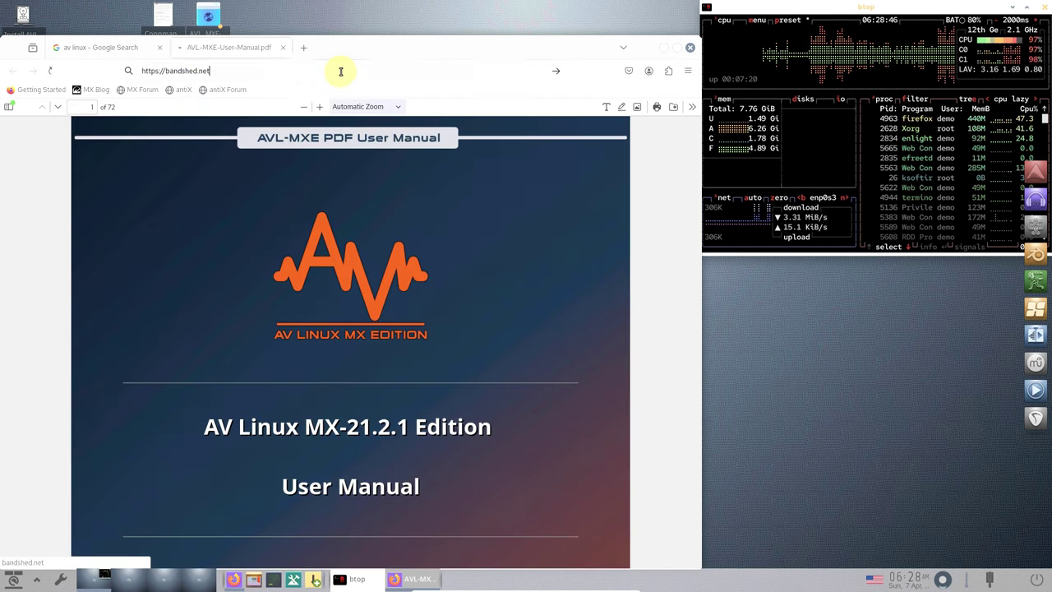
- Close the Google results tab and scroll through the bandshed.net blog listing
{"action": "left_click", "coordinate": [163, 51]}
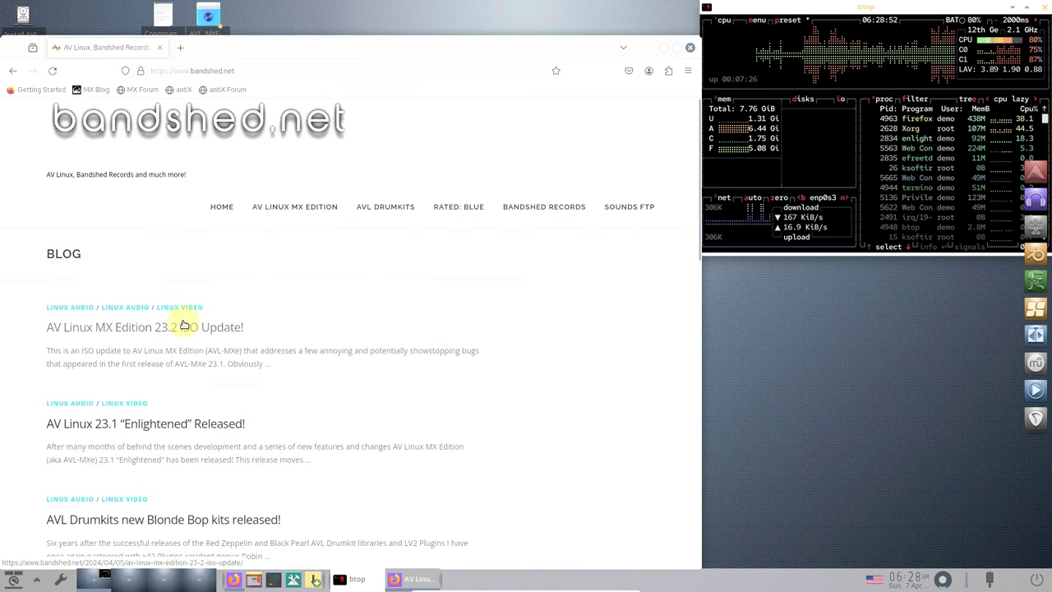
{"action": "scroll", "coordinate": [183, 322], "scroll_direction": "down", "scroll_amount": 2}
{"action": "scroll", "coordinate": [183, 325], "scroll_direction": "down", "scroll_amount": 12}
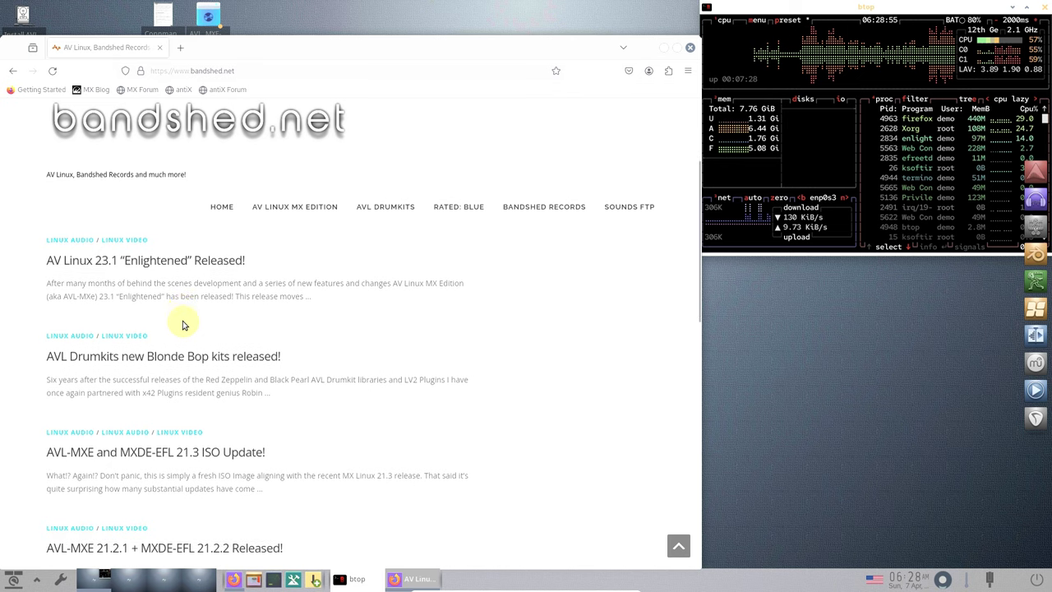
{"action": "scroll", "coordinate": [184, 322], "scroll_direction": "down", "scroll_amount": 5}
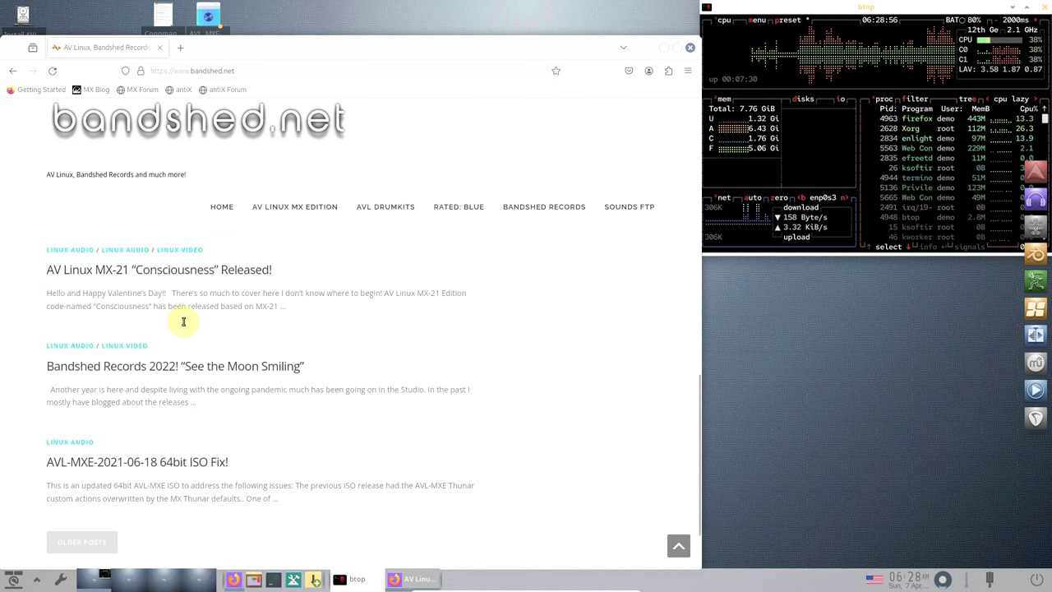
{"action": "scroll", "coordinate": [183, 322], "scroll_direction": "up", "scroll_amount": 7}
{"action": "scroll", "coordinate": [183, 322], "scroll_direction": "up", "scroll_amount": 12}
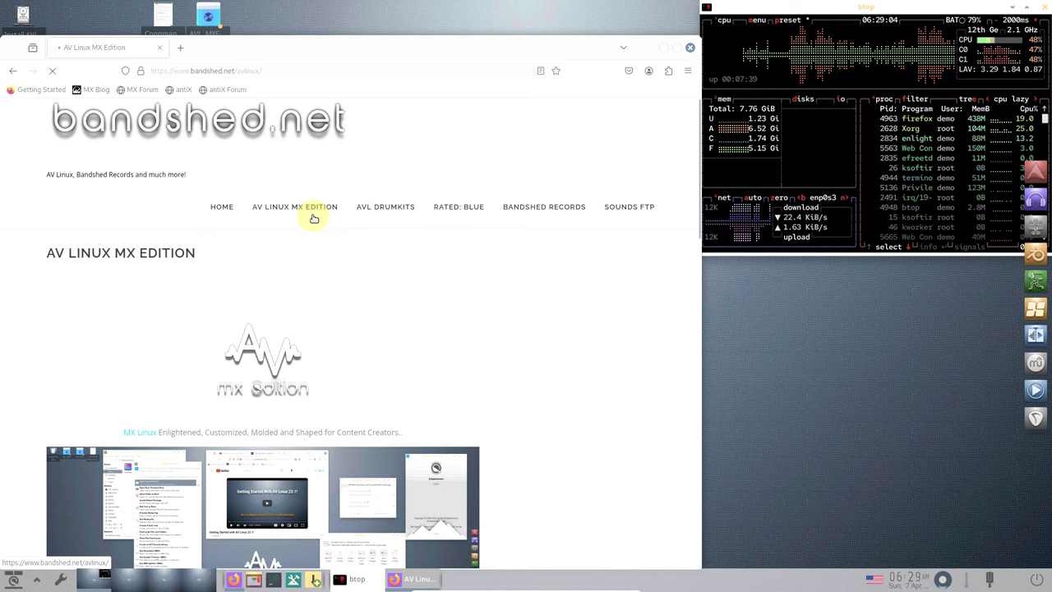
- Scroll to Downloads and select the 'Current Release: AVL-MXe 23.2-20240405' line
{"action": "scroll", "coordinate": [313, 218], "scroll_direction": "down", "scroll_amount": 5}
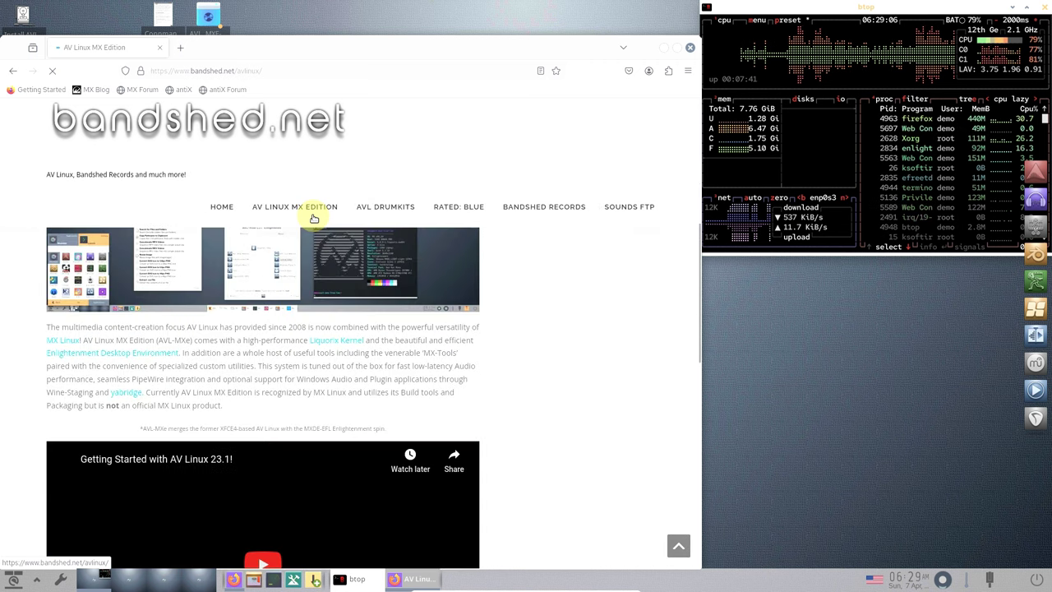
{"action": "scroll", "coordinate": [313, 218], "scroll_direction": "down", "scroll_amount": 5}
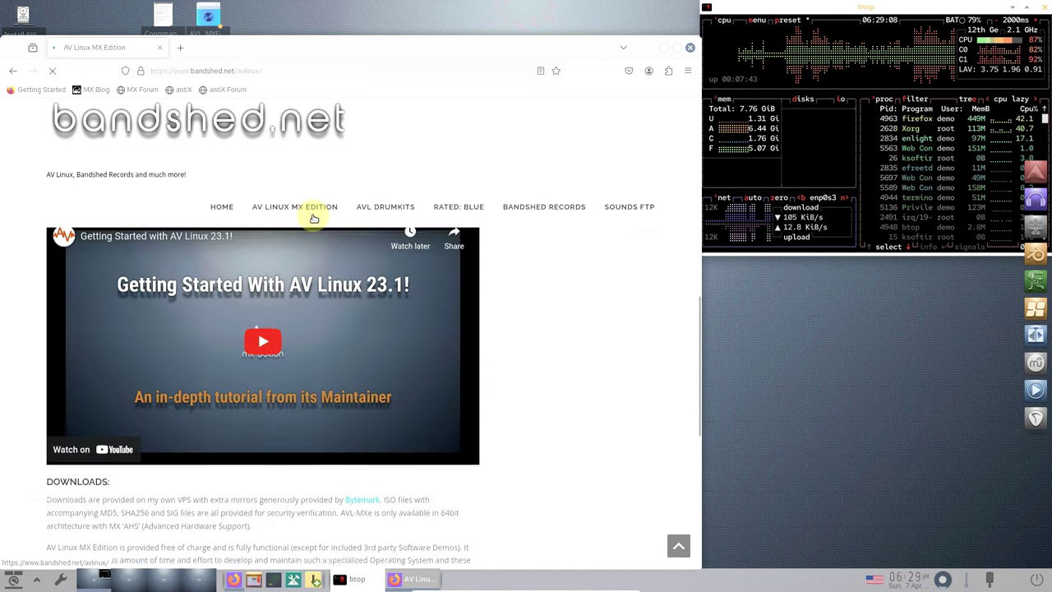
{"action": "scroll", "coordinate": [313, 218], "scroll_direction": "down", "scroll_amount": 3}
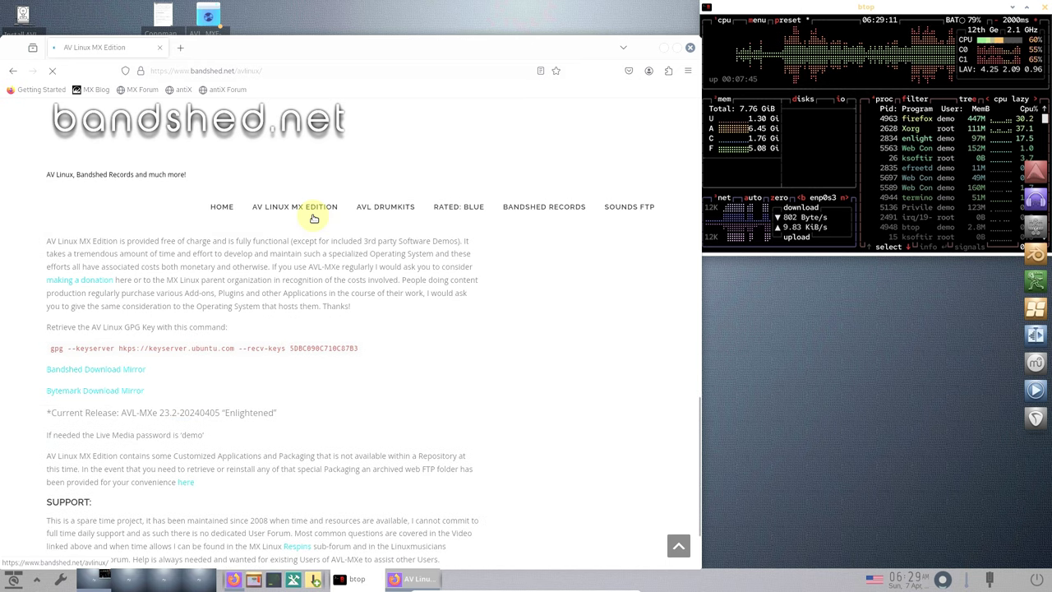
{"action": "scroll", "coordinate": [314, 217], "scroll_direction": "down", "scroll_amount": 2}
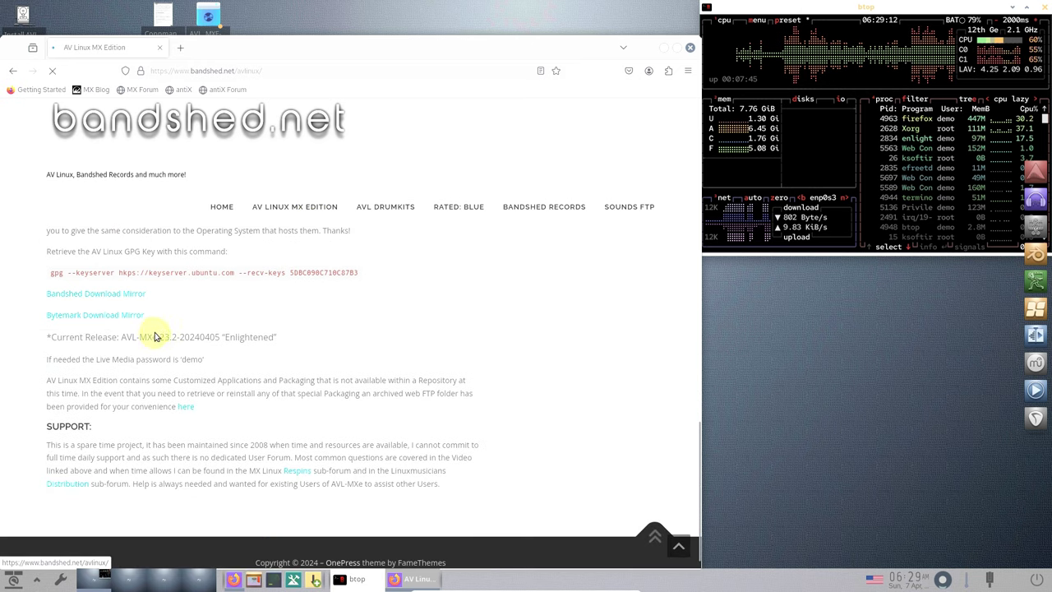
{"action": "left_click_drag", "start_coordinate": [282, 343], "coordinate": [71, 332]}
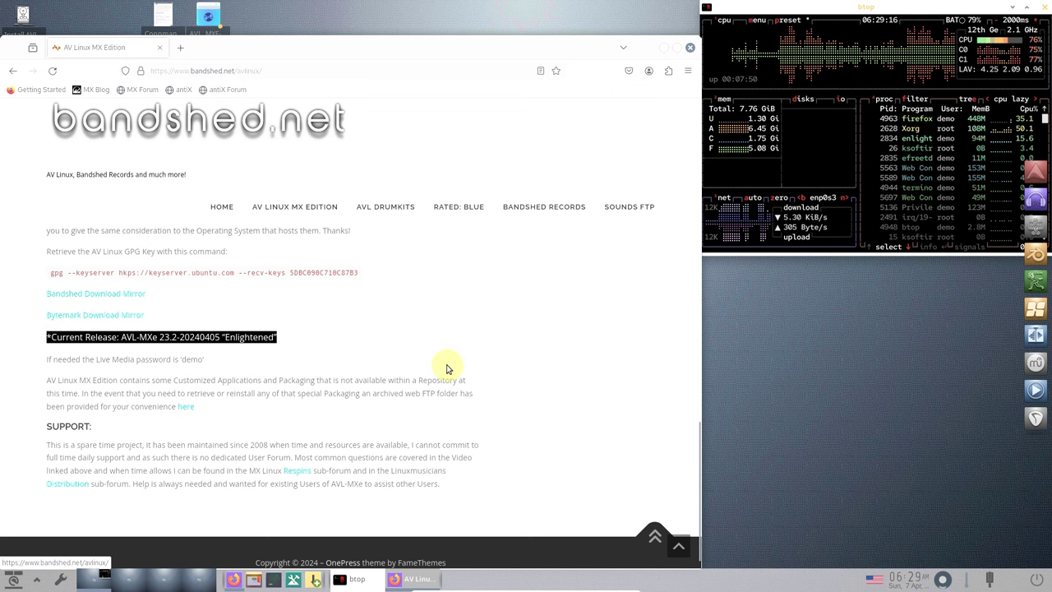
- Open that release's Bandshed Download Mirror in a new tab
{"action": "scroll", "coordinate": [436, 350], "scroll_direction": "down", "scroll_amount": 1}
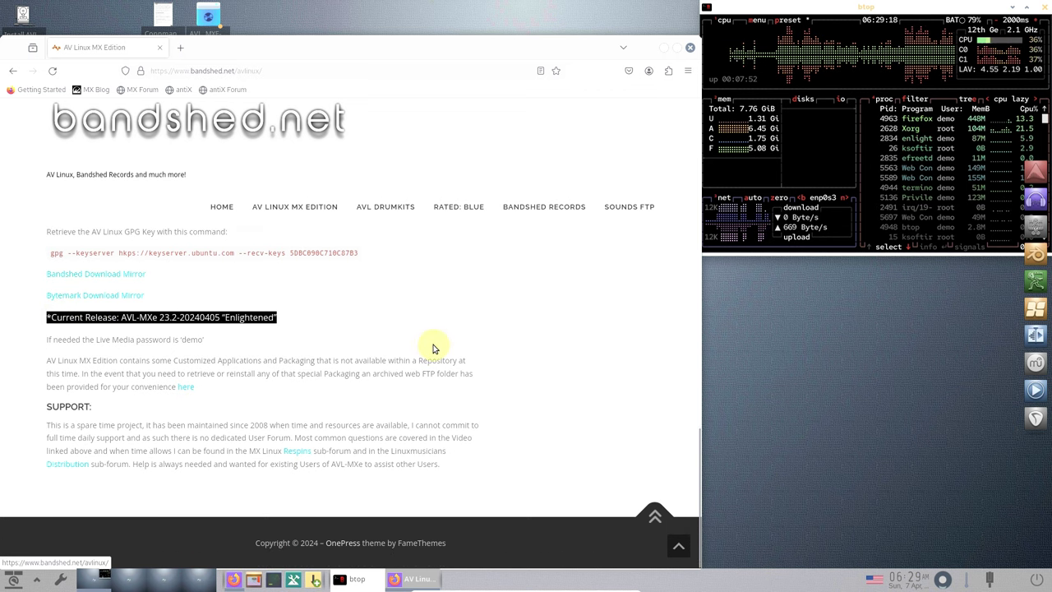
{"action": "scroll", "coordinate": [436, 349], "scroll_direction": "up", "scroll_amount": 3}
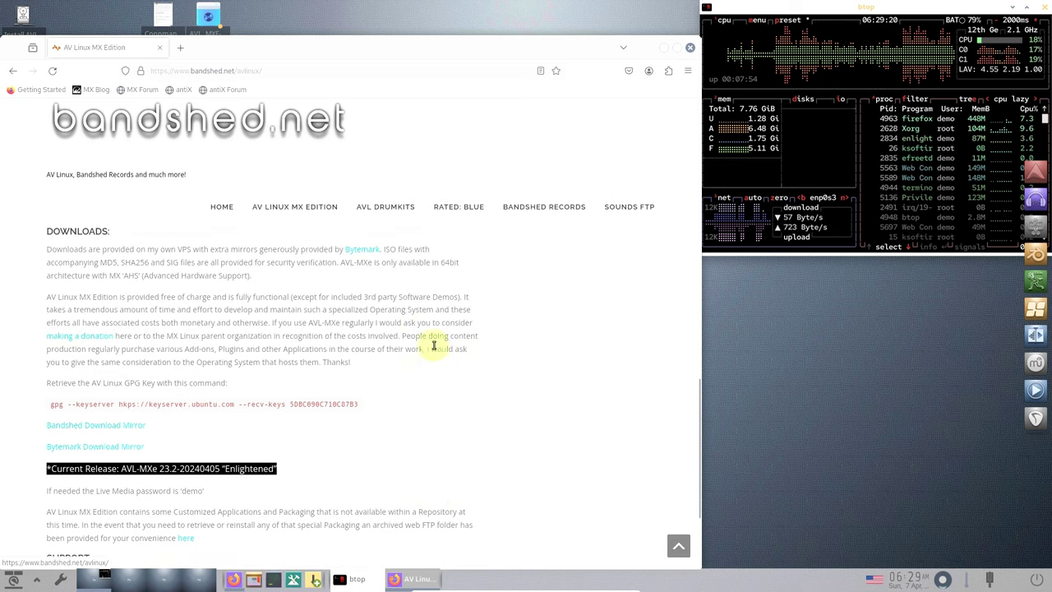
{"action": "left_click", "coordinate": [131, 425]}
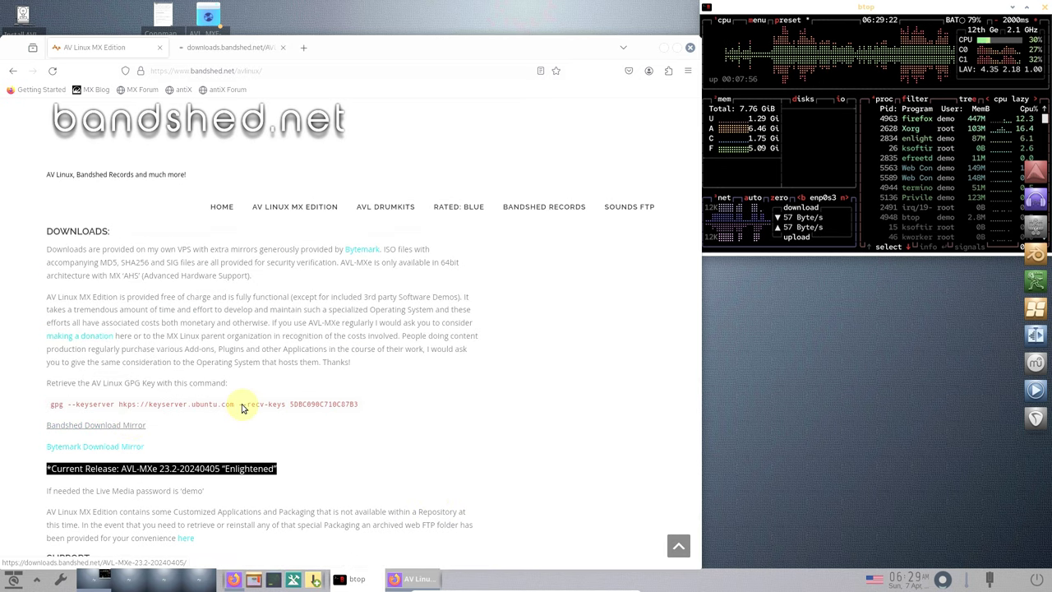
{"action": "scroll", "coordinate": [241, 406], "scroll_direction": "up", "scroll_amount": 6}
{"action": "scroll", "coordinate": [242, 406], "scroll_direction": "up", "scroll_amount": 8}
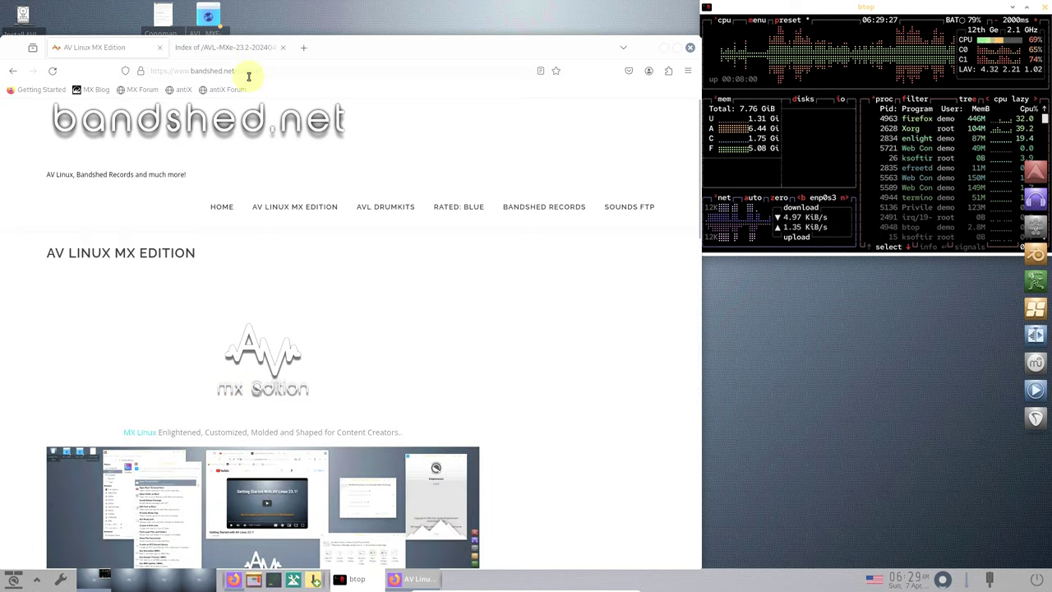
- Start downloading AVL_MXE-23.2-20240405_x64.iso, cancel it, and close the mirror's index tab
{"action": "left_click", "coordinate": [222, 47]}
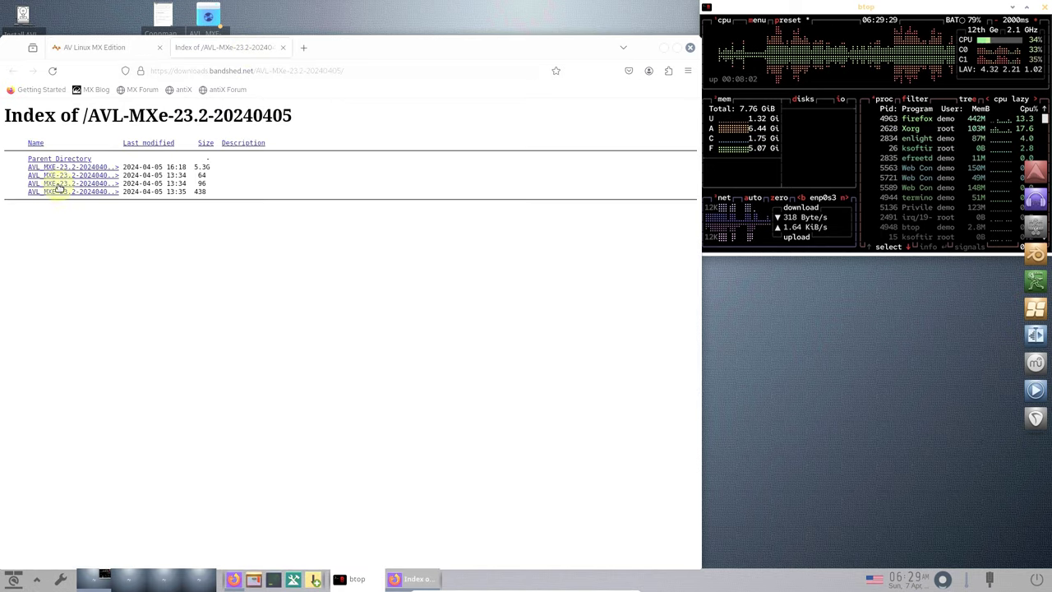
{"action": "left_click", "coordinate": [105, 170]}
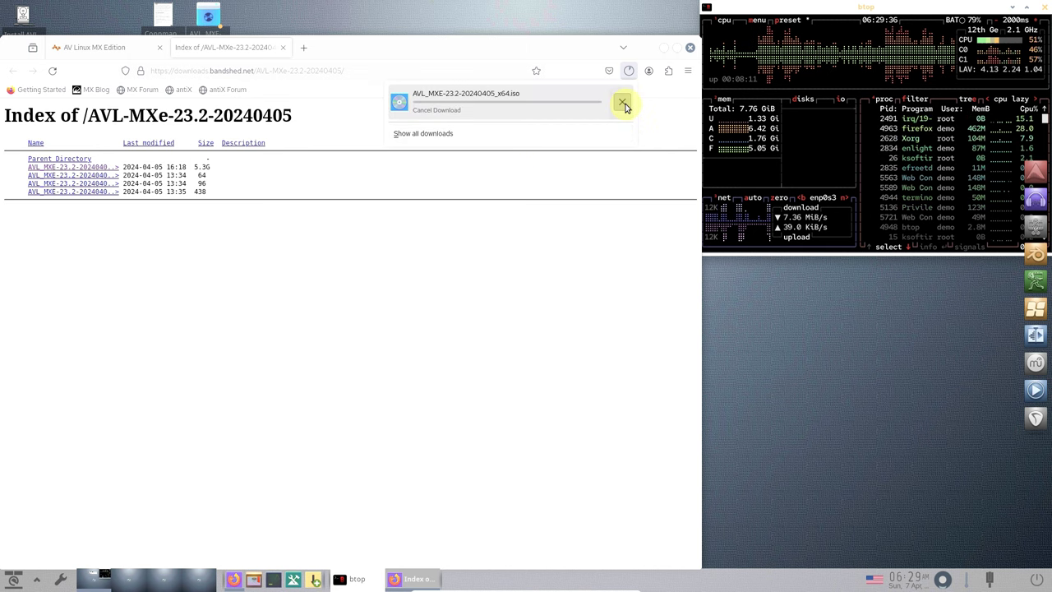
{"action": "left_click", "coordinate": [623, 103]}
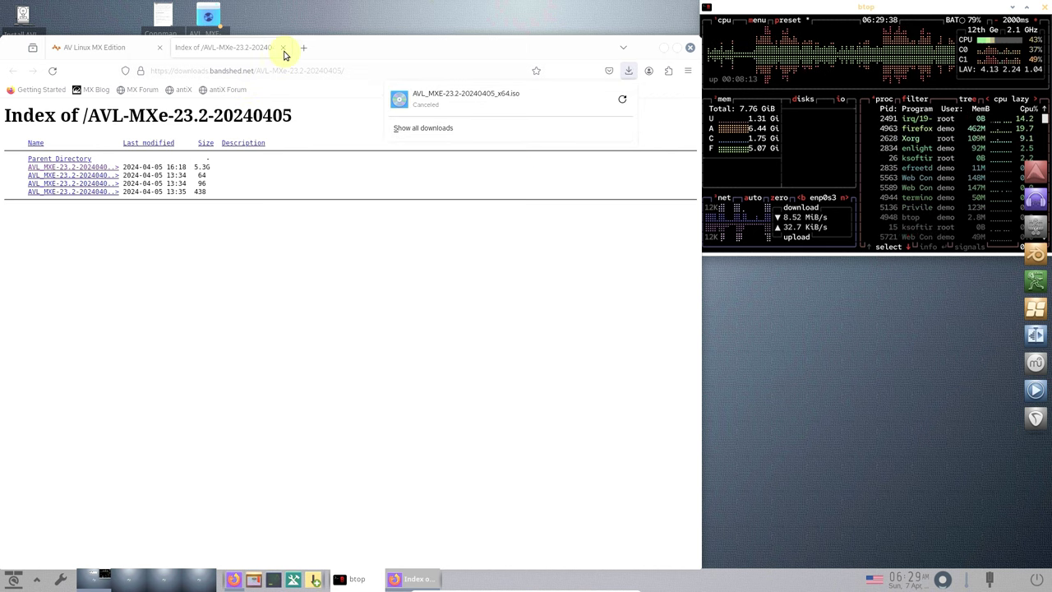
{"action": "left_click", "coordinate": [284, 49]}
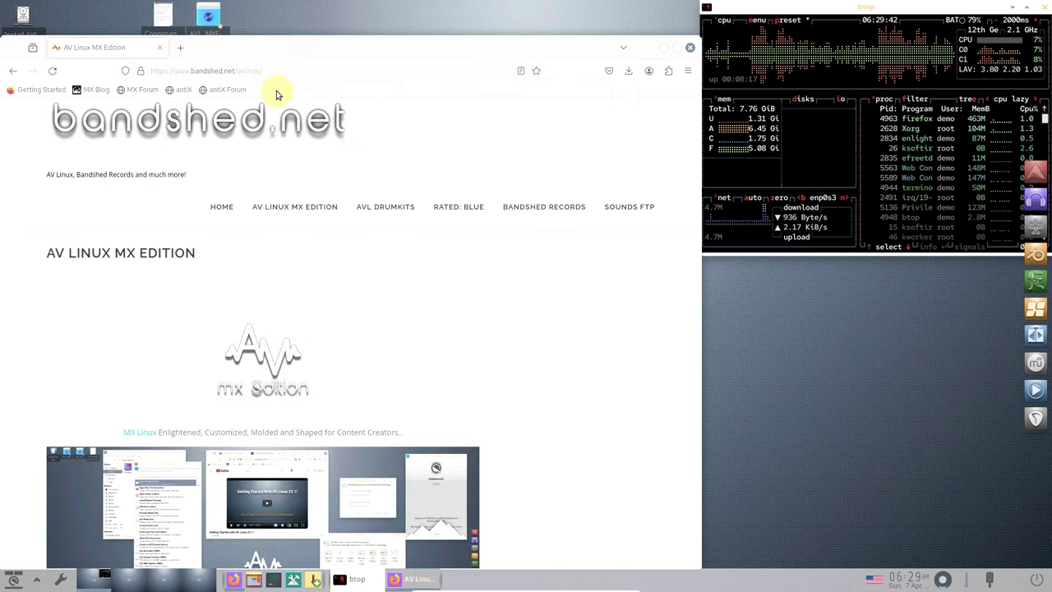
- Return to the bandshed.net blog listing and open the 'AV Linux MX Edition 23.2 ISO Update!' post
{"action": "scroll", "coordinate": [271, 205], "scroll_direction": "down", "scroll_amount": 6}
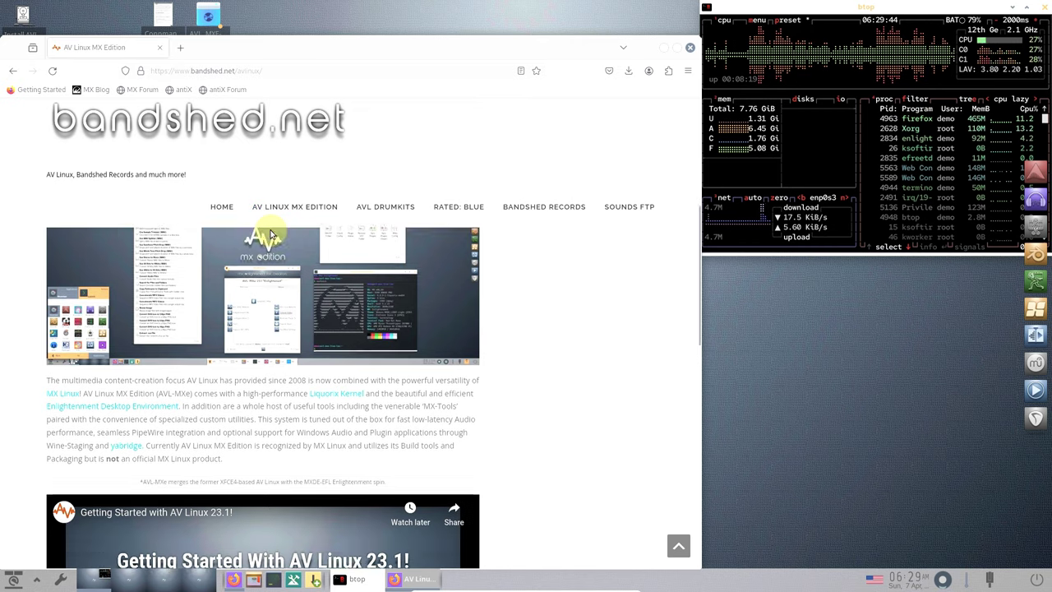
{"action": "scroll", "coordinate": [215, 276], "scroll_direction": "down", "scroll_amount": 5}
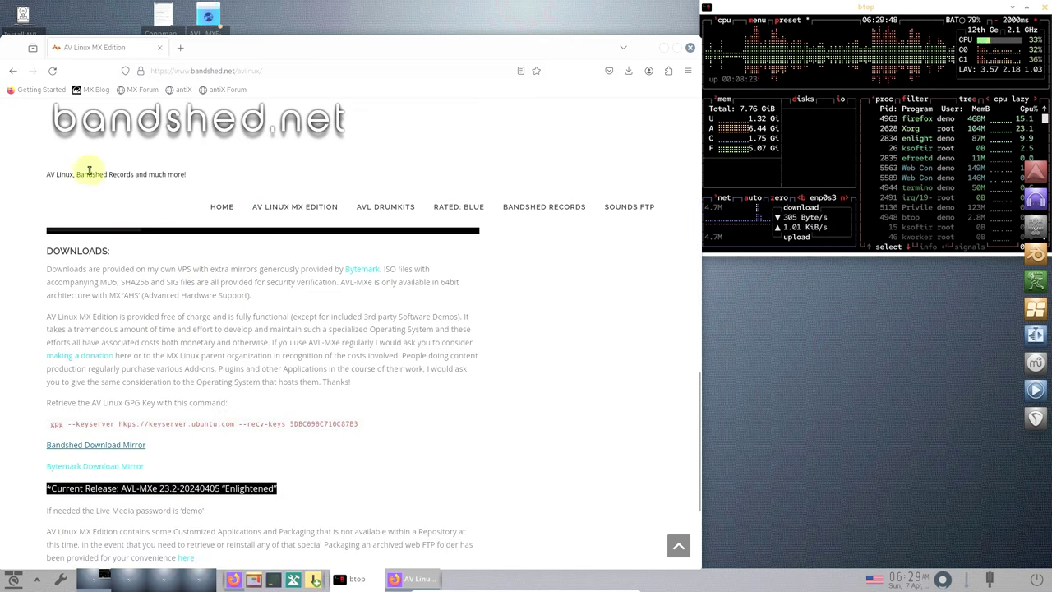
{"action": "left_click", "coordinate": [14, 70]}
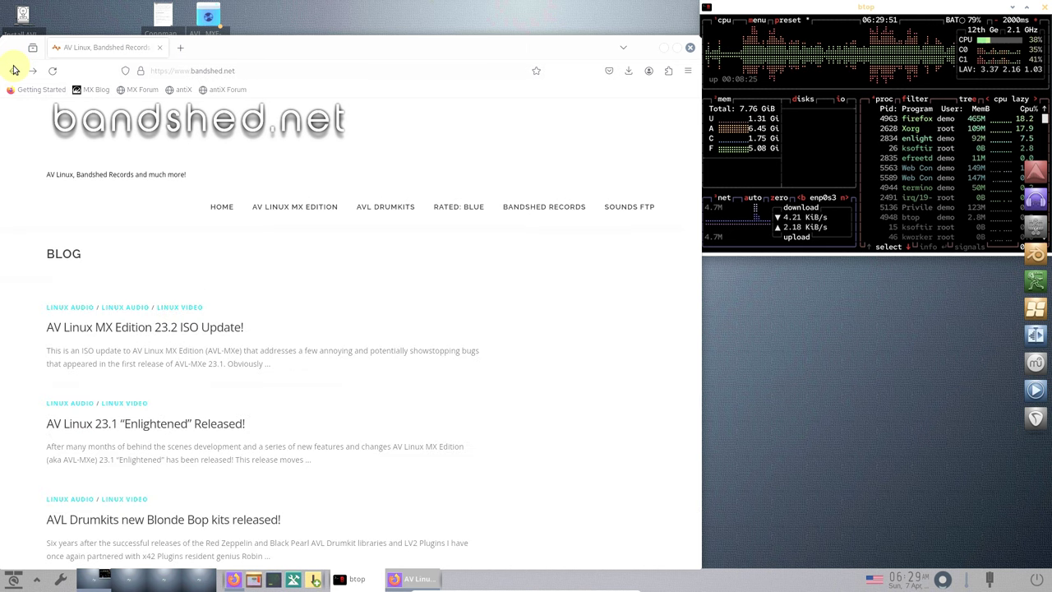
{"action": "left_click", "coordinate": [130, 331]}
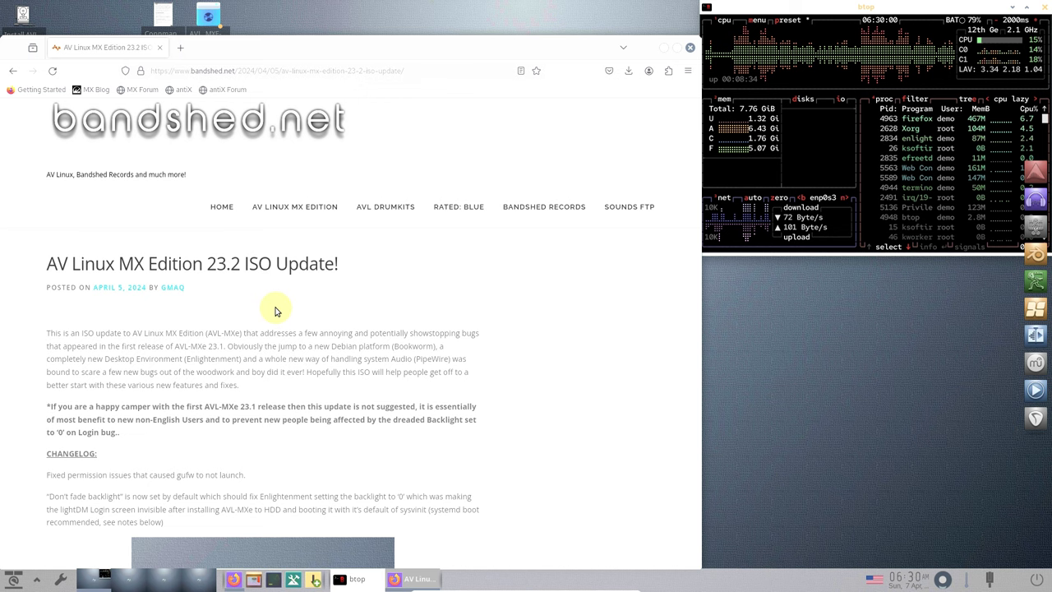
- Scroll through the 23.2 update post's changelog and settings screenshots
{"action": "scroll", "coordinate": [276, 311], "scroll_direction": "down", "scroll_amount": 3}
{"action": "scroll", "coordinate": [276, 310], "scroll_direction": "down", "scroll_amount": 2}
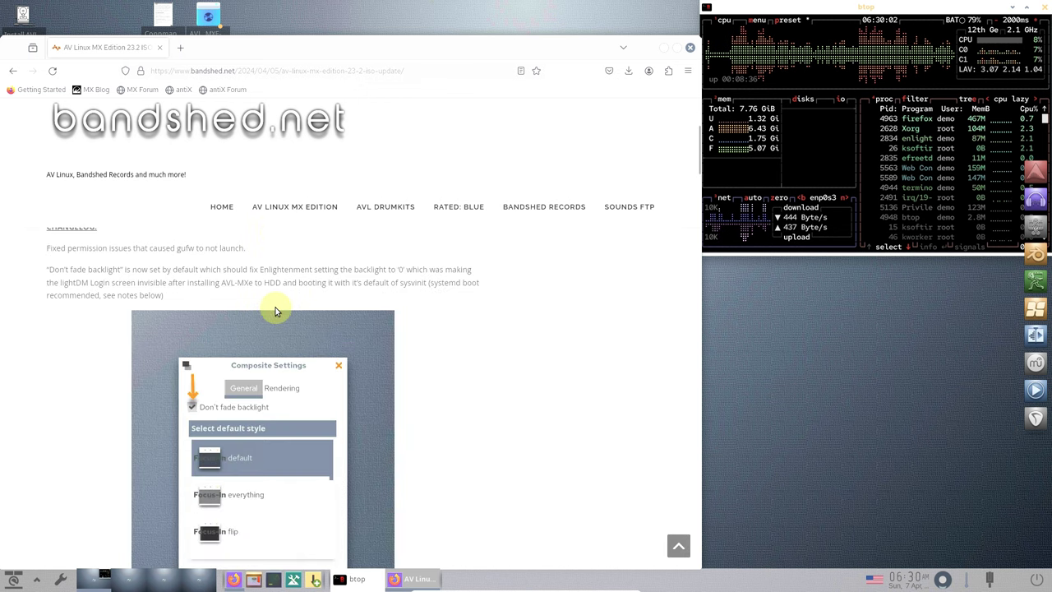
{"action": "scroll", "coordinate": [276, 311], "scroll_direction": "down", "scroll_amount": 2}
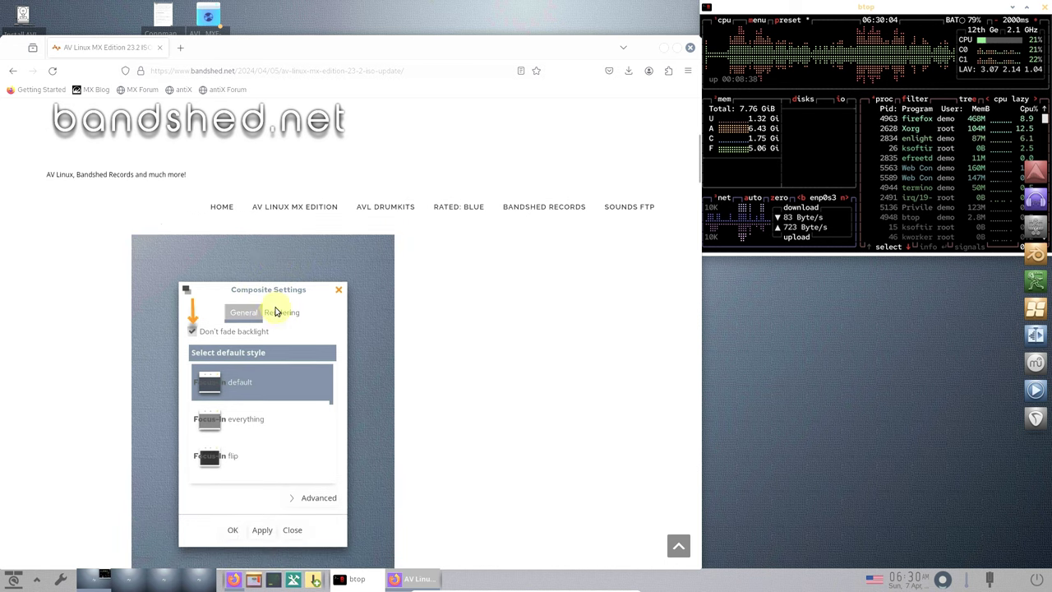
{"action": "scroll", "coordinate": [274, 318], "scroll_direction": "down", "scroll_amount": 4}
{"action": "scroll", "coordinate": [275, 318], "scroll_direction": "down", "scroll_amount": 4}
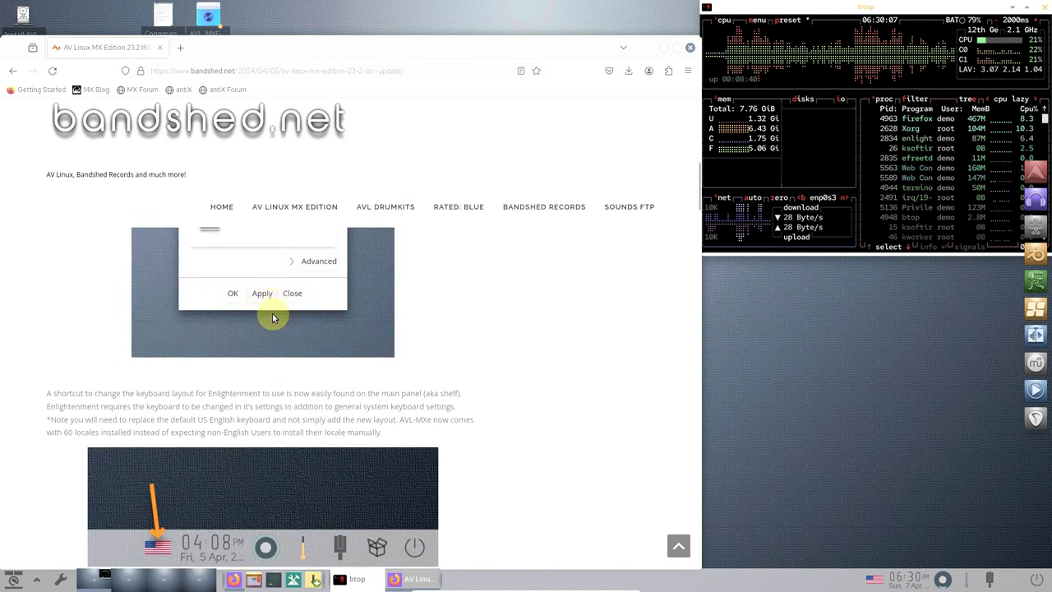
{"action": "scroll", "coordinate": [273, 318], "scroll_direction": "down", "scroll_amount": 2}
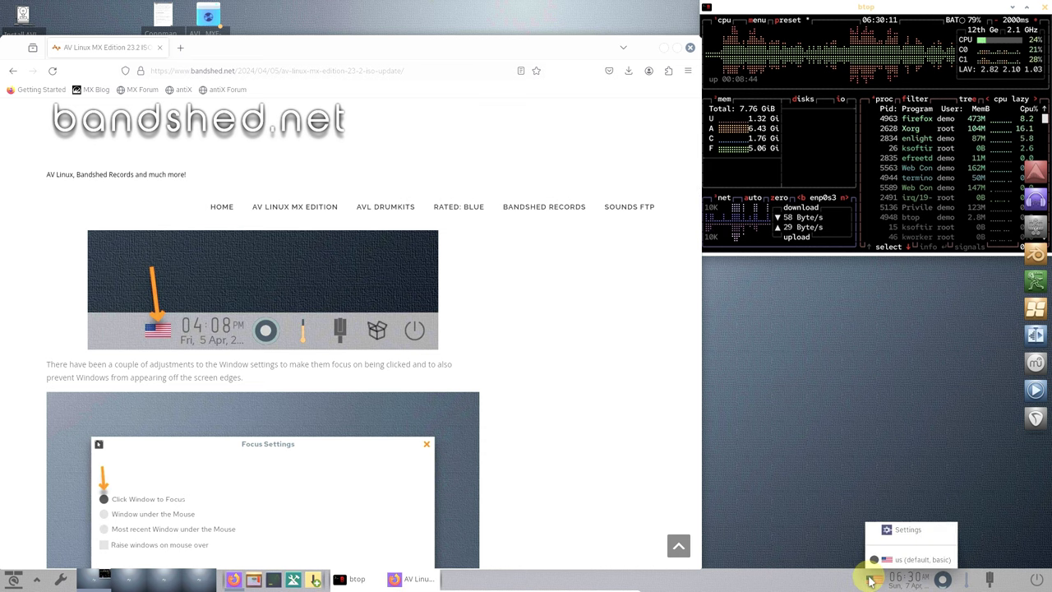
{"action": "scroll", "coordinate": [393, 352], "scroll_direction": "down", "scroll_amount": 3}
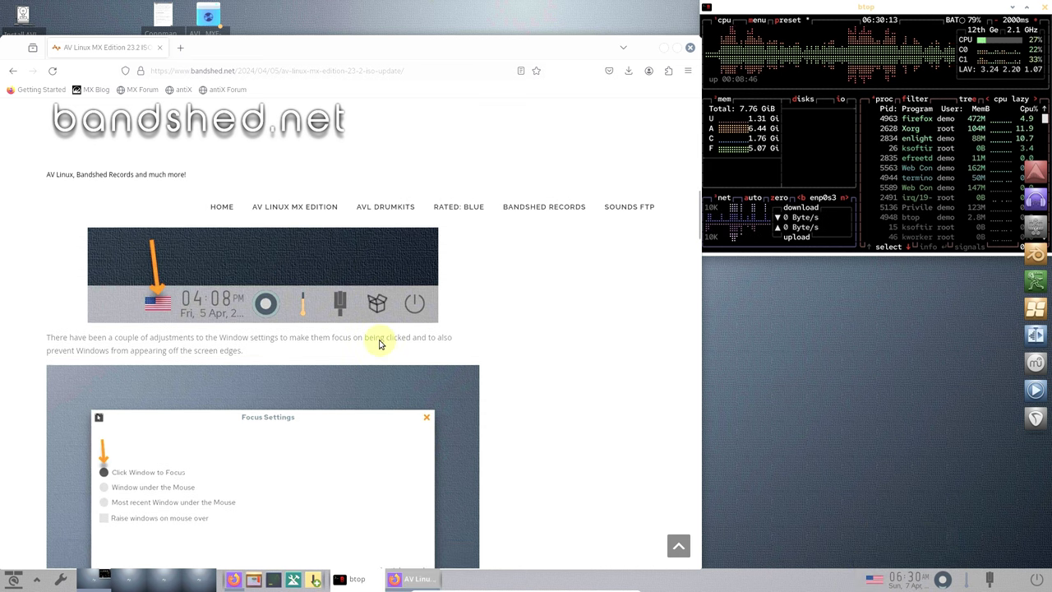
{"action": "scroll", "coordinate": [380, 344], "scroll_direction": "up", "scroll_amount": 4}
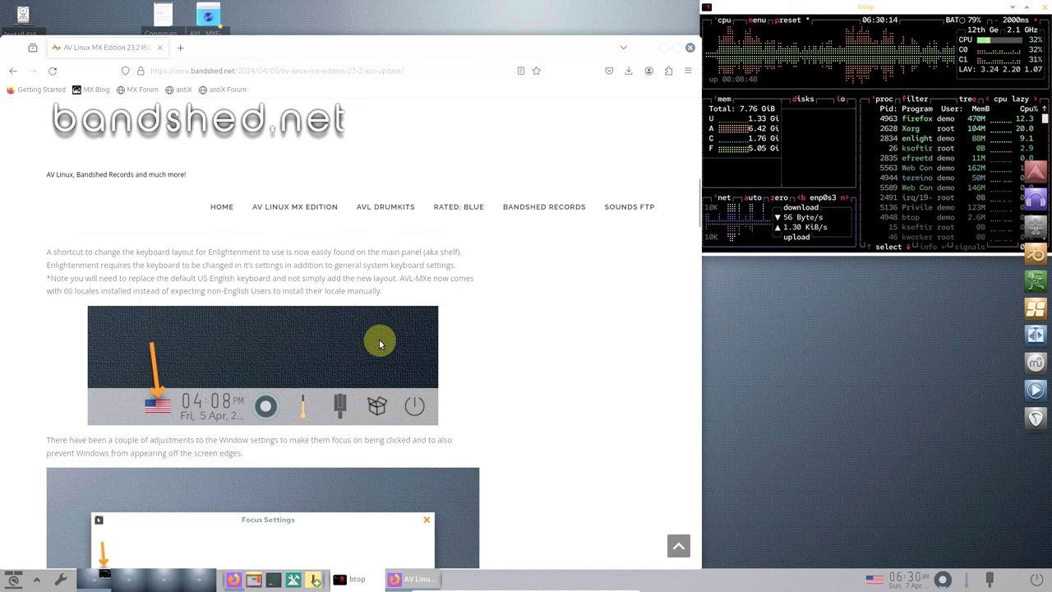
{"action": "scroll", "coordinate": [380, 344], "scroll_direction": "down", "scroll_amount": 3}
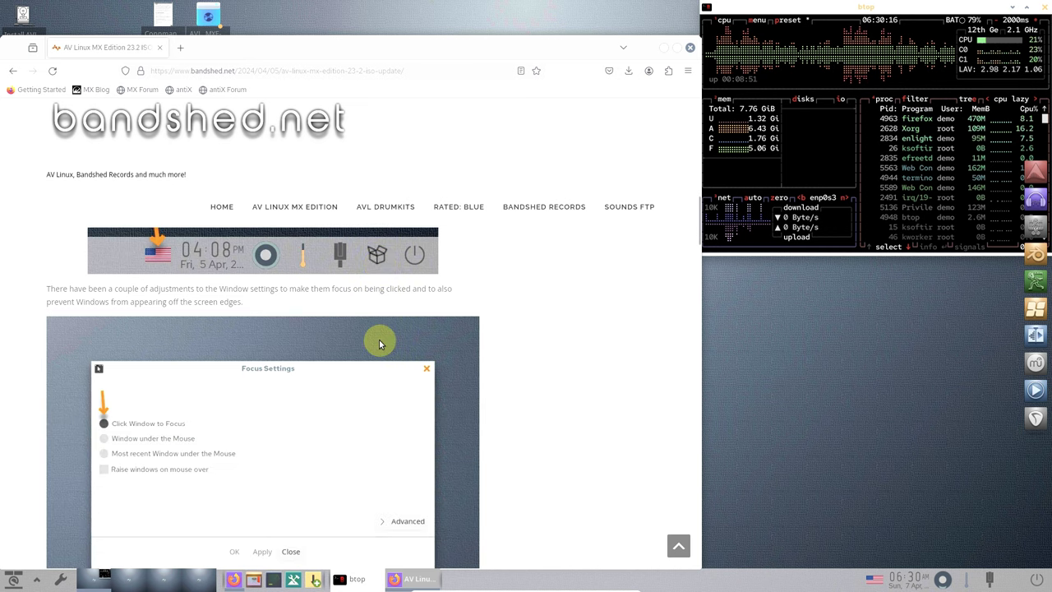
{"action": "scroll", "coordinate": [380, 344], "scroll_direction": "down", "scroll_amount": 8}
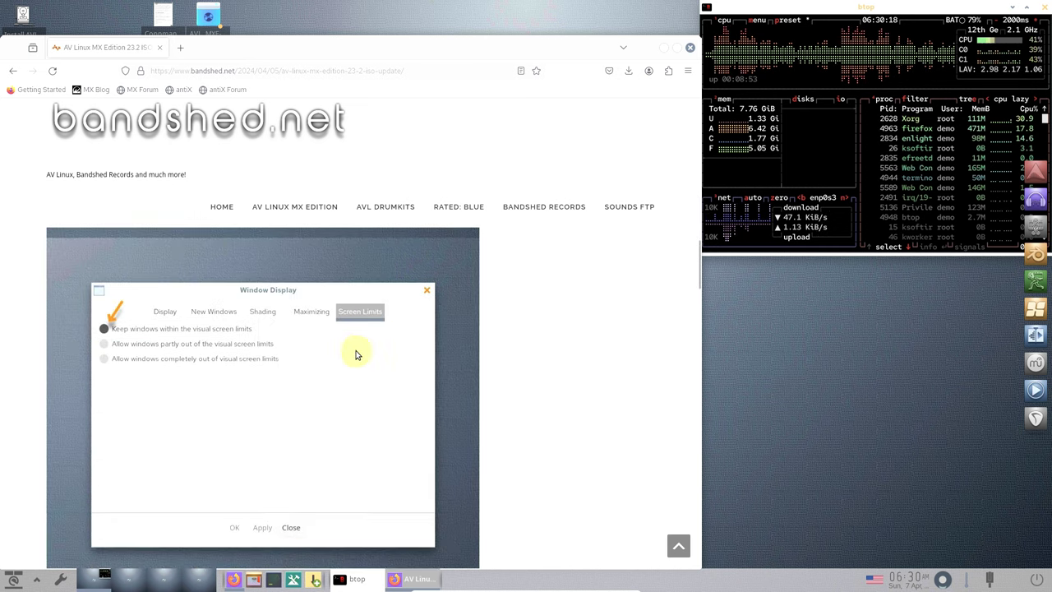
{"action": "scroll", "coordinate": [284, 347], "scroll_direction": "up", "scroll_amount": 5}
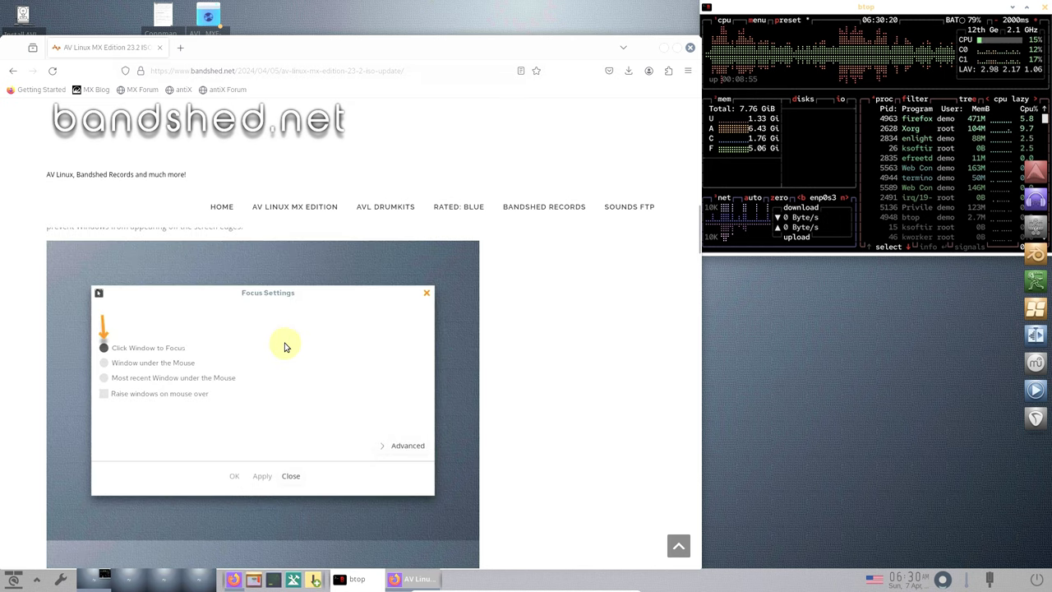
{"action": "scroll", "coordinate": [284, 347], "scroll_direction": "up", "scroll_amount": 5}
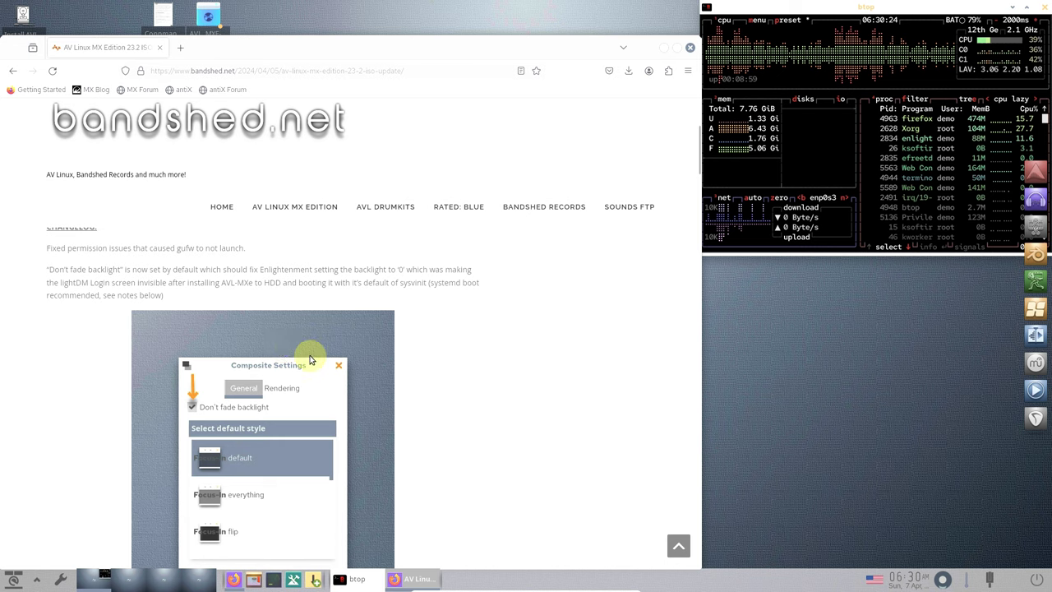
{"action": "scroll", "coordinate": [311, 358], "scroll_direction": "up", "scroll_amount": 4}
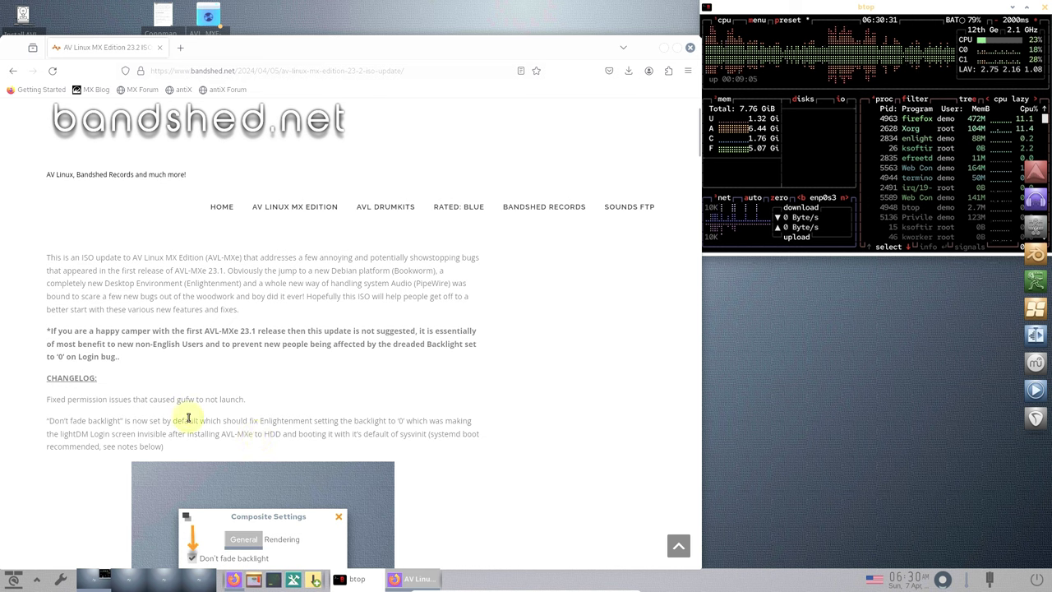
- Look at the tray's power options without acting, then check the network connection status
{"action": "left_click", "coordinate": [1037, 581]}
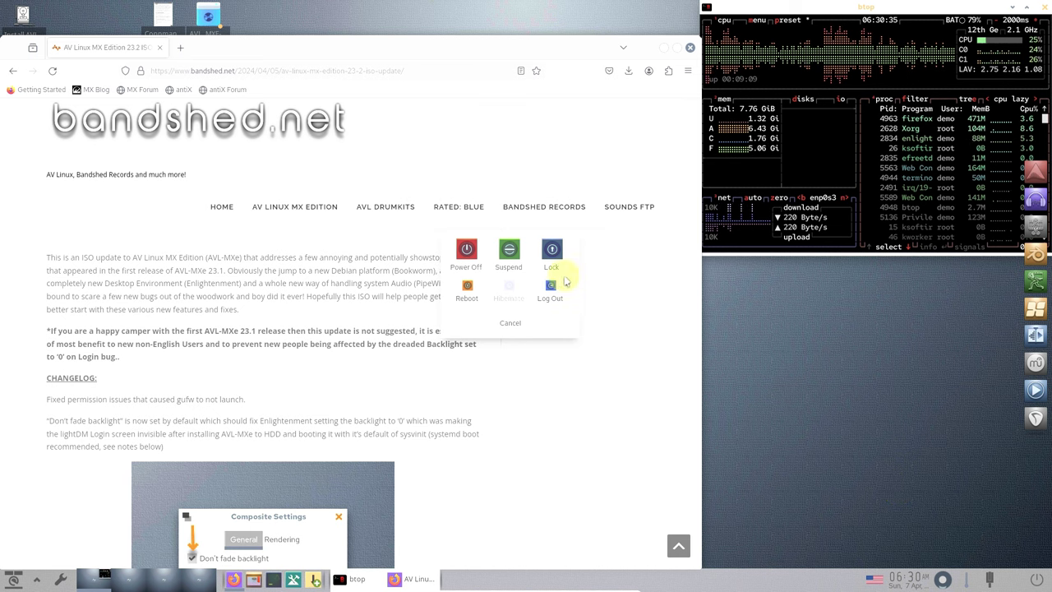
{"action": "left_click", "coordinate": [508, 326]}
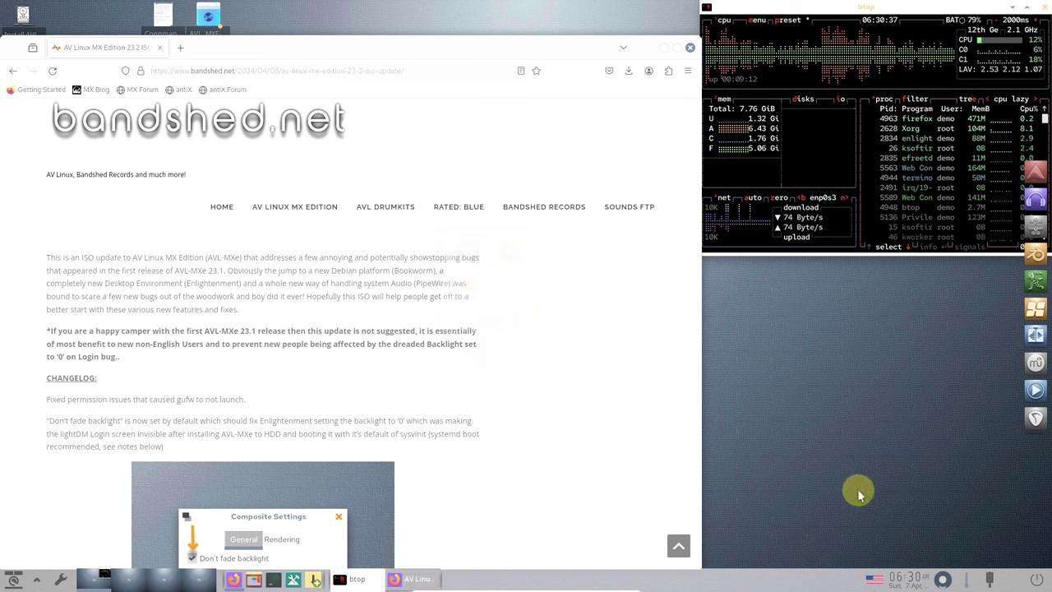
{"action": "left_click", "coordinate": [990, 581]}
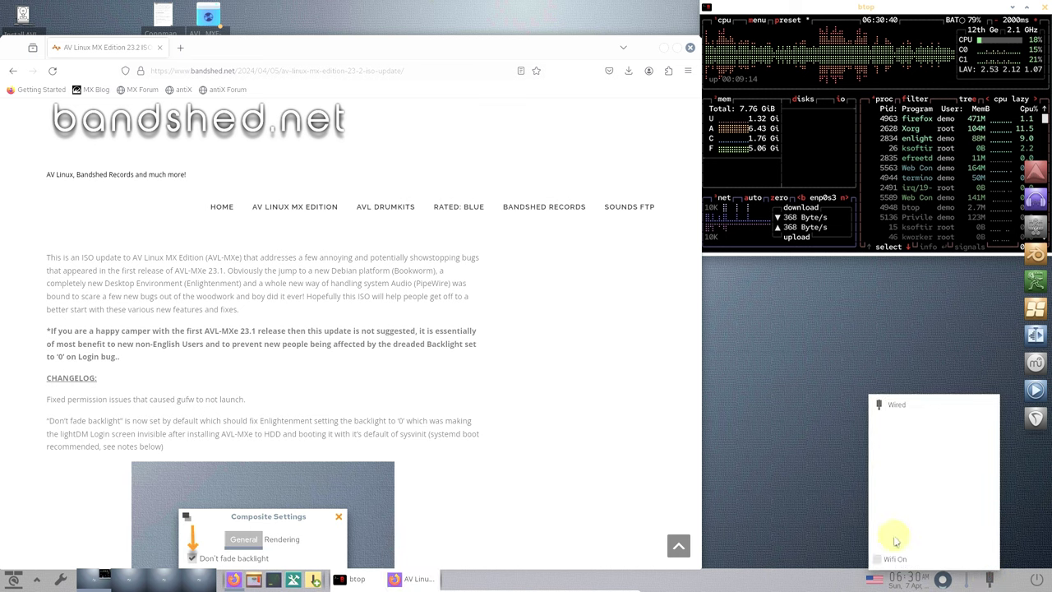
{"action": "left_click", "coordinate": [780, 461]}
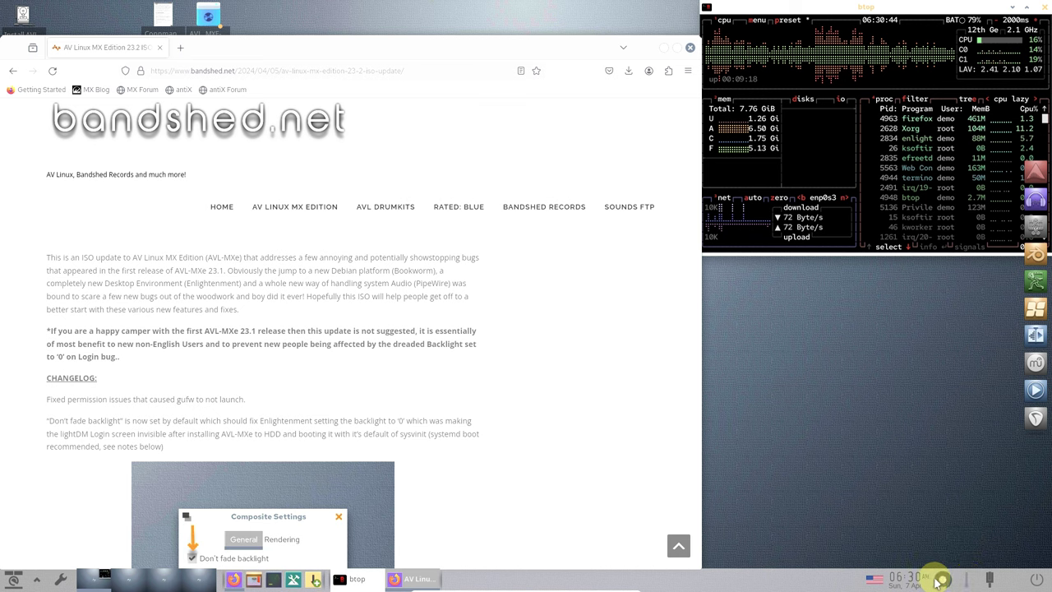
- View the volume control and calendar, then open the keyboard layout settings
{"action": "left_click", "coordinate": [943, 580]}
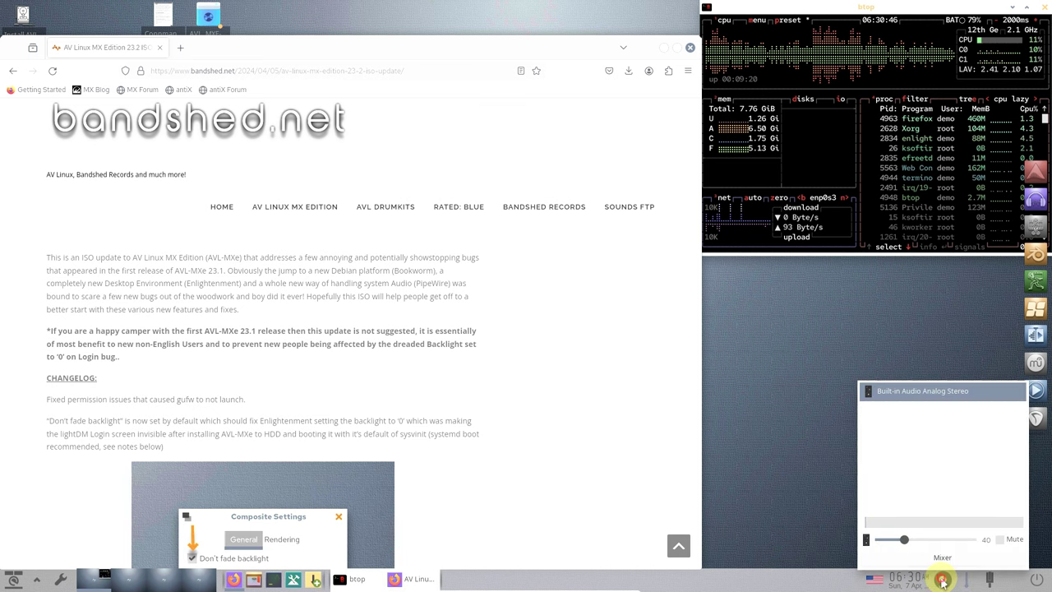
{"action": "left_click", "coordinate": [907, 580]}
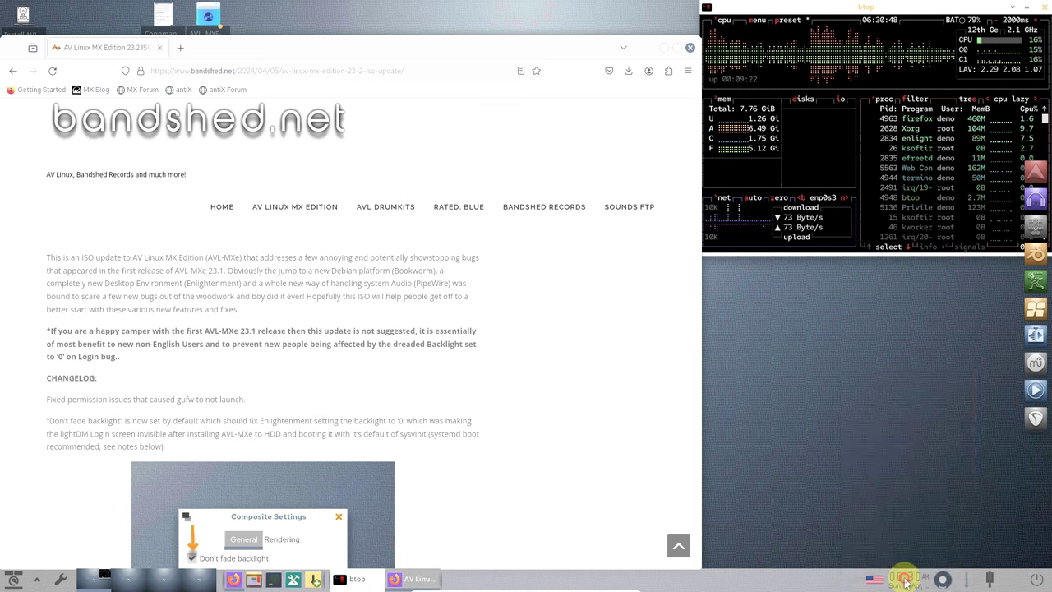
{"action": "left_click", "coordinate": [876, 580]}
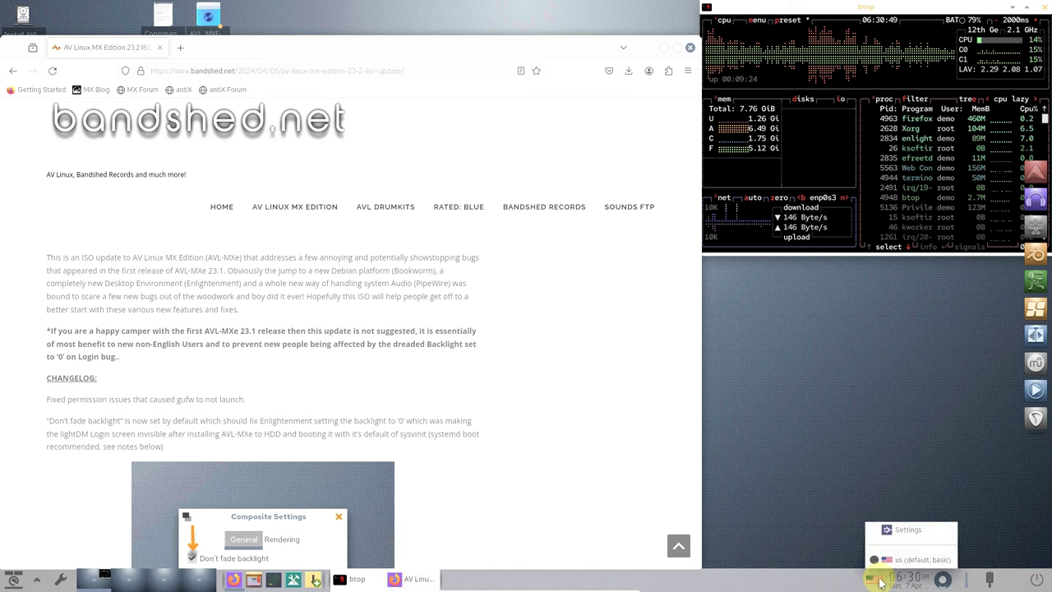
{"action": "left_click", "coordinate": [900, 532]}
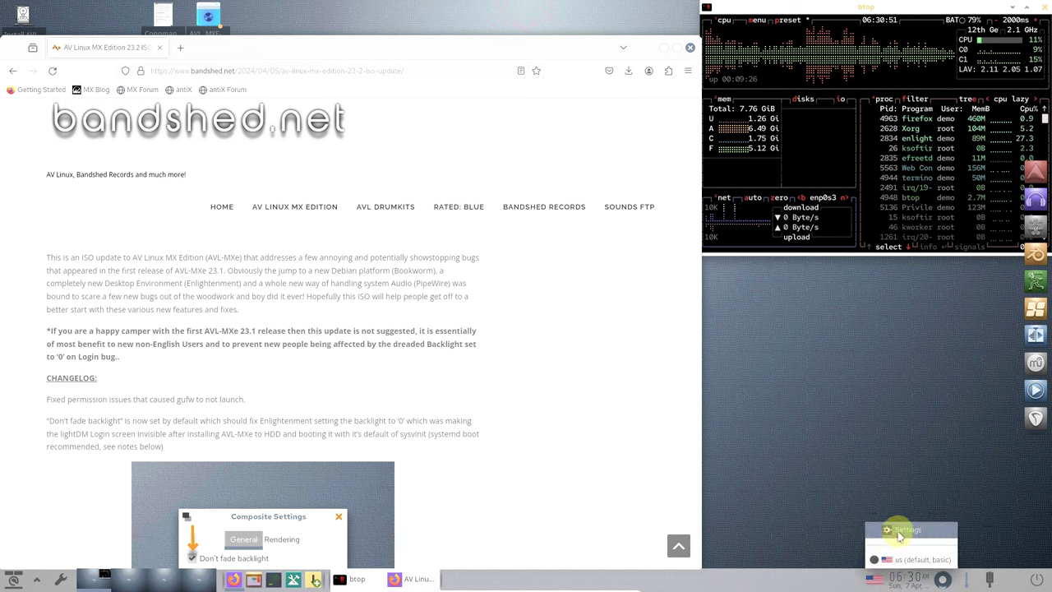
{"action": "left_click", "coordinate": [877, 577]}
{"action": "left_click", "coordinate": [886, 528]}
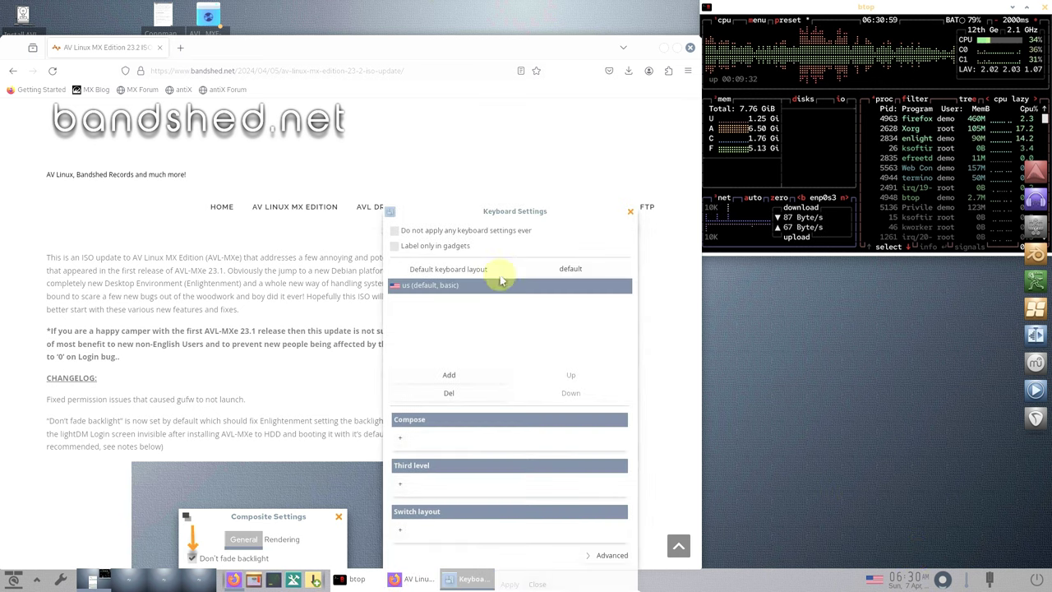
{"action": "left_click", "coordinate": [477, 379]}
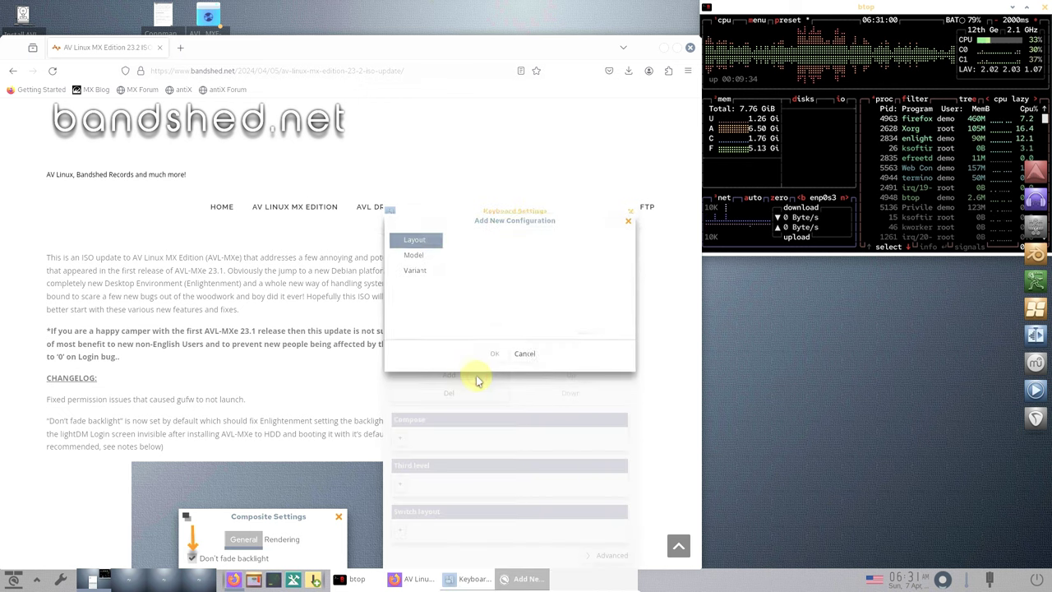
{"action": "left_click", "coordinate": [524, 355]}
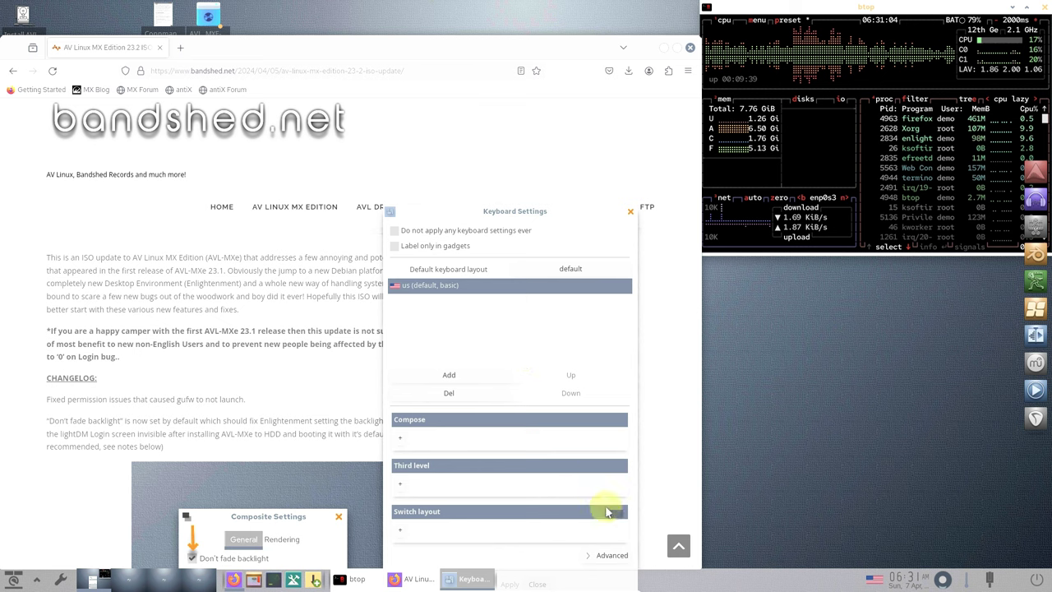
{"action": "left_click", "coordinate": [607, 555]}
{"action": "scroll", "coordinate": [554, 329], "scroll_direction": "down", "scroll_amount": 5}
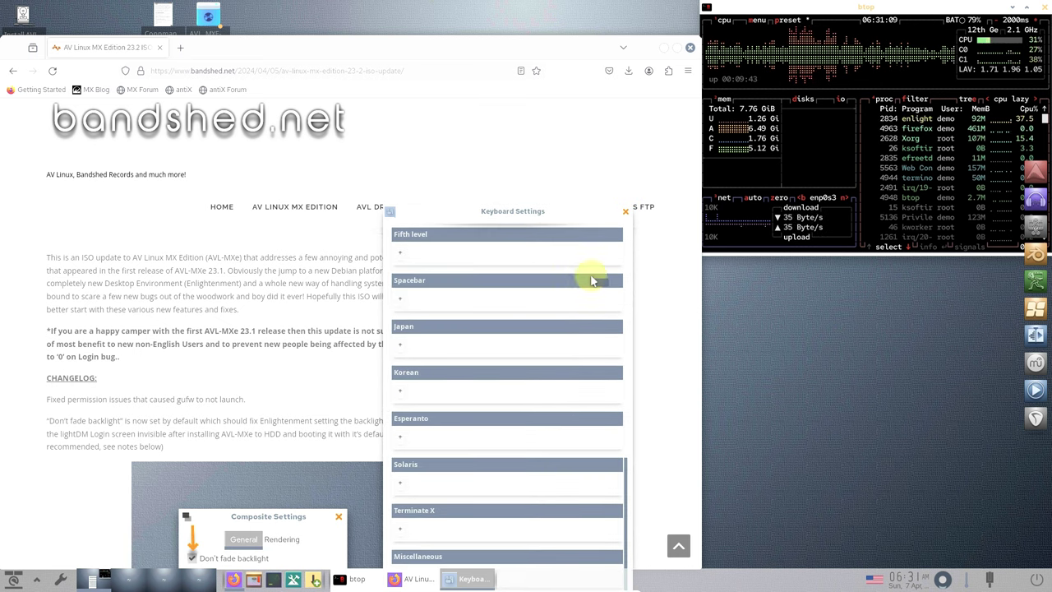
{"action": "left_click", "coordinate": [625, 212]}
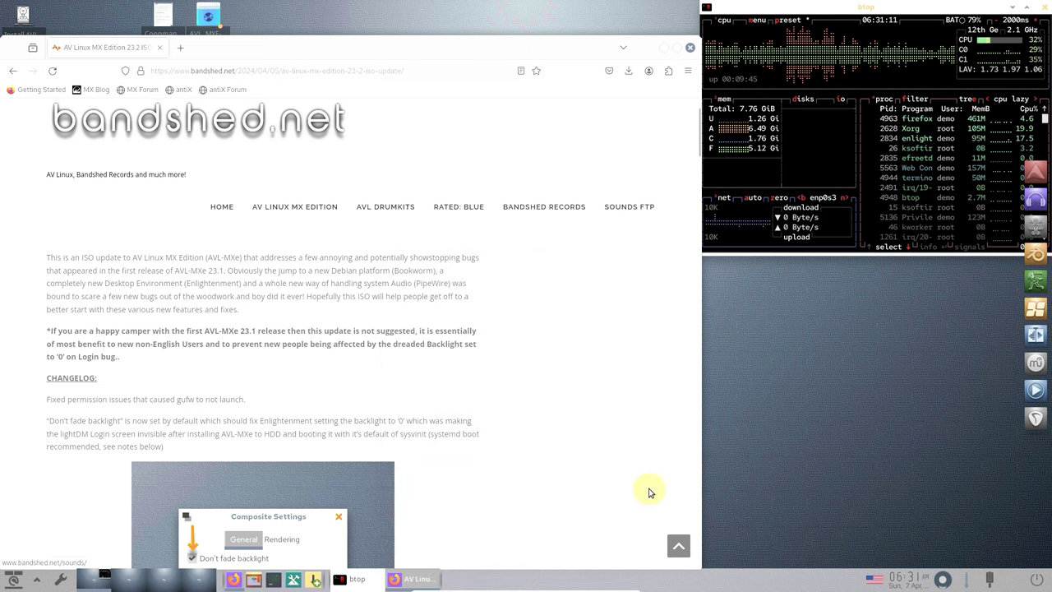
- Open the bottom shelf's Contents, switch off Cpufreq, pick Battery, and show the Advanced view
{"action": "right_click", "coordinate": [661, 584]}
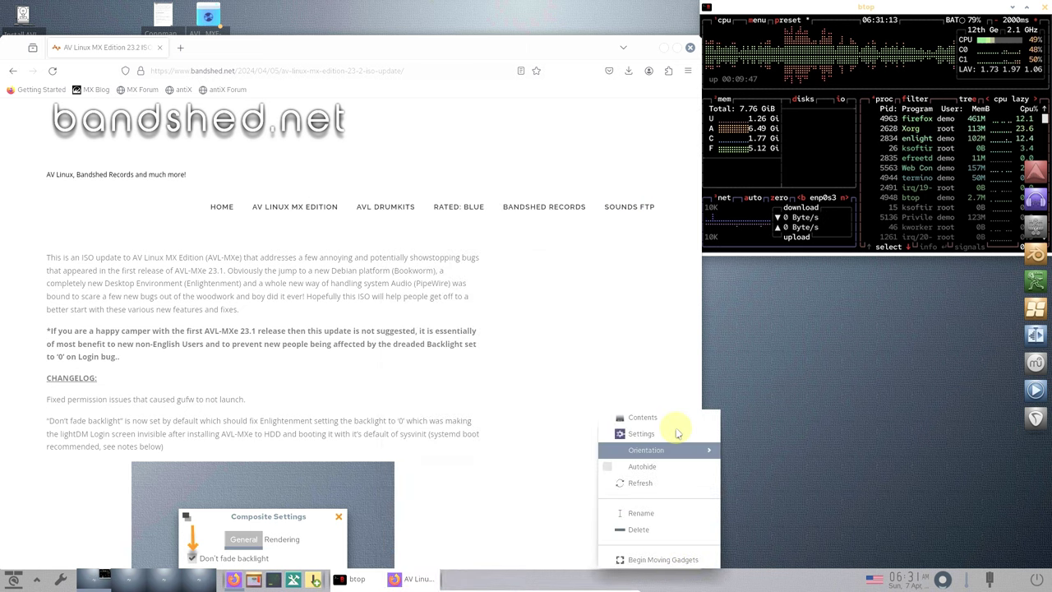
{"action": "mouse_move", "coordinate": [667, 451]}
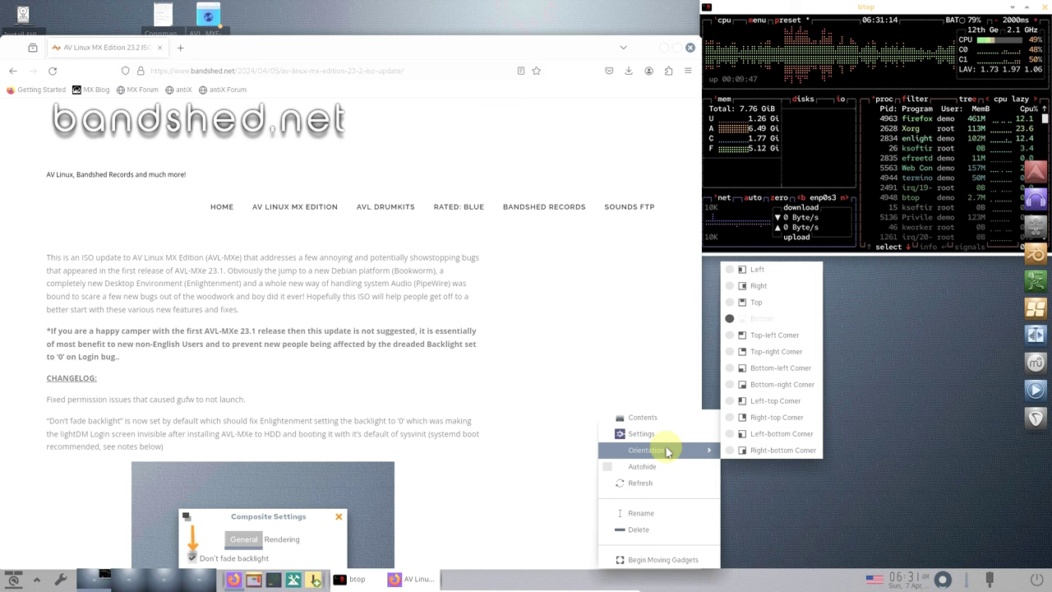
{"action": "left_click", "coordinate": [643, 417]}
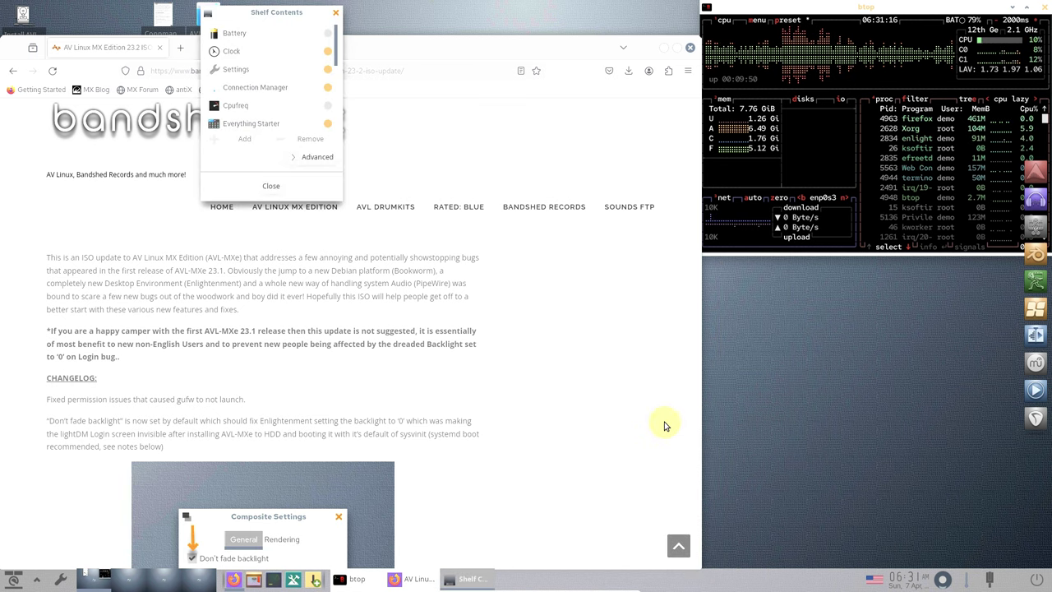
{"action": "left_click", "coordinate": [332, 106]}
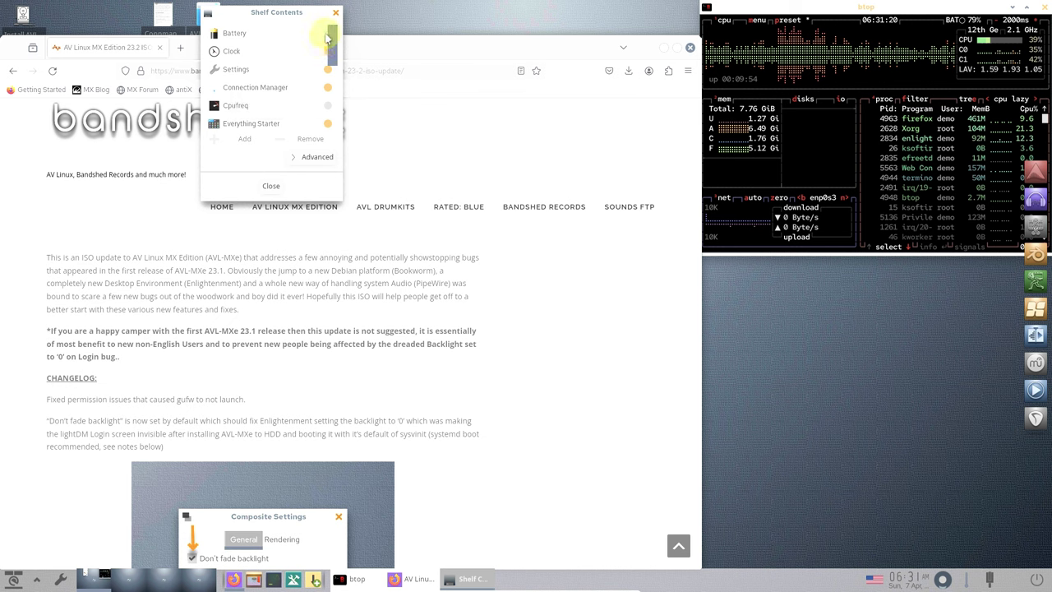
{"action": "left_click", "coordinate": [327, 37]}
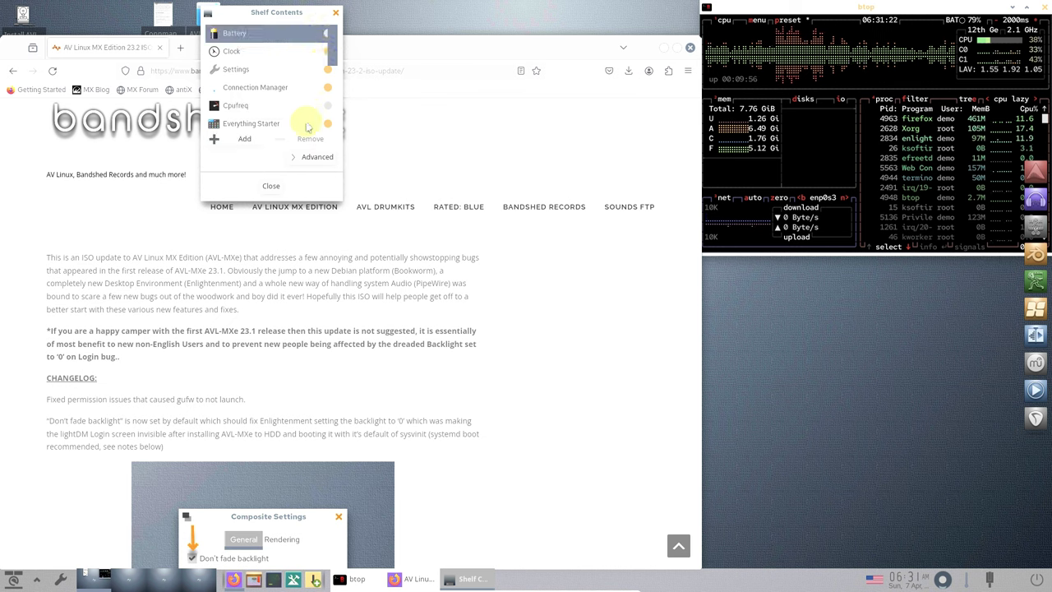
{"action": "left_click", "coordinate": [307, 158]}
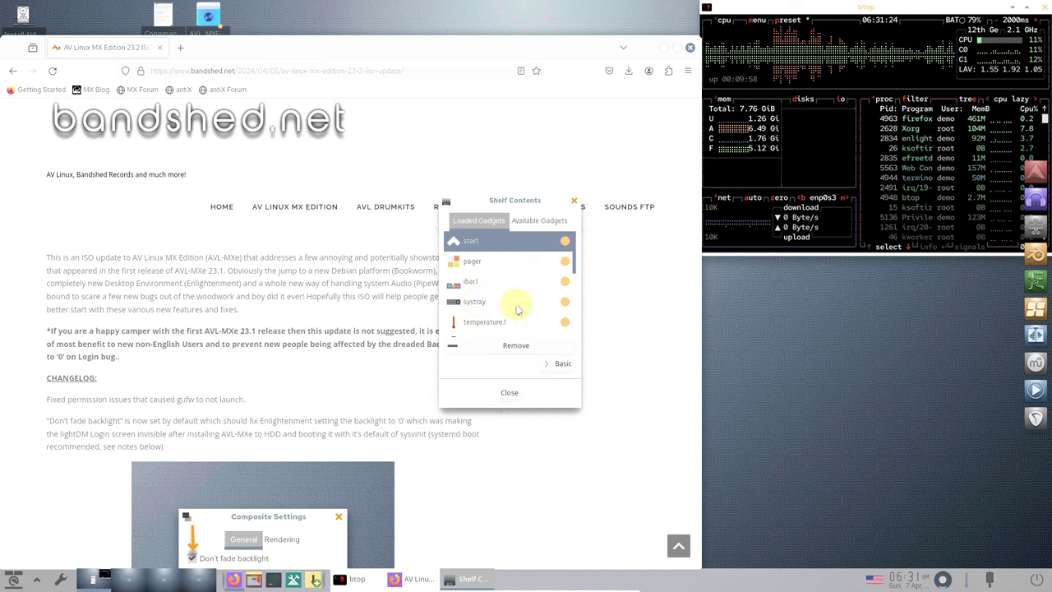
- Browse the Loaded and Available Gadgets lists, then close the shelf contents window
{"action": "scroll", "coordinate": [518, 310], "scroll_direction": "down", "scroll_amount": 5}
{"action": "scroll", "coordinate": [520, 292], "scroll_direction": "down", "scroll_amount": 1}
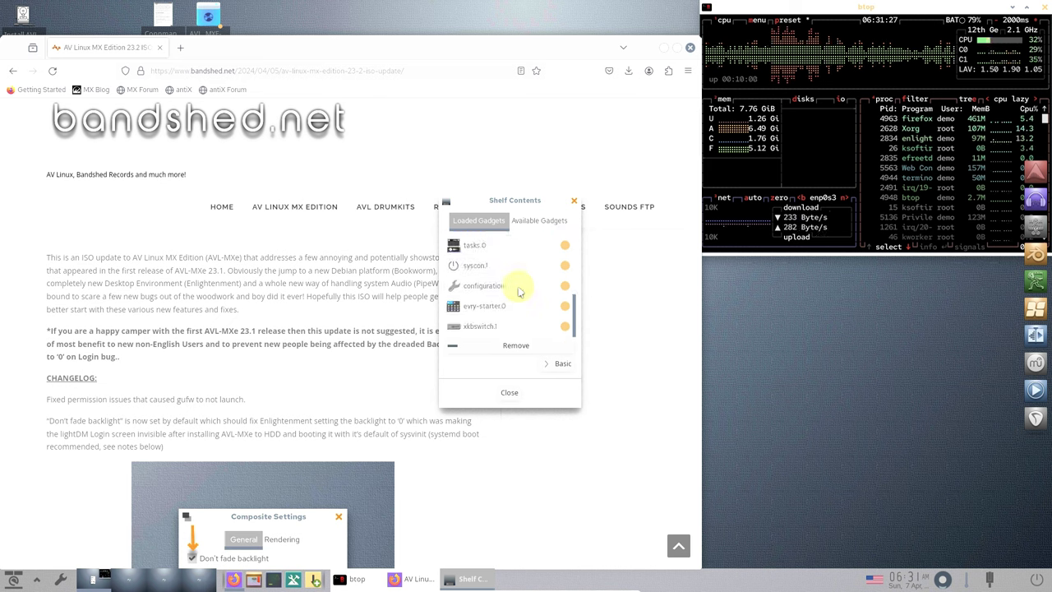
{"action": "left_click", "coordinate": [530, 220]}
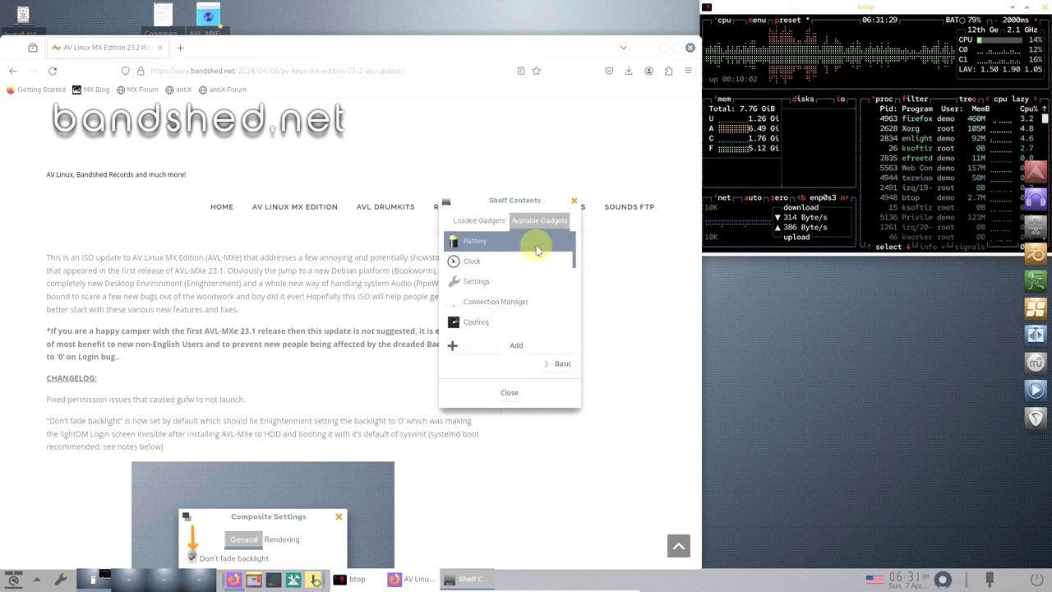
{"action": "scroll", "coordinate": [536, 247], "scroll_direction": "down", "scroll_amount": 3}
{"action": "scroll", "coordinate": [537, 255], "scroll_direction": "down", "scroll_amount": 5}
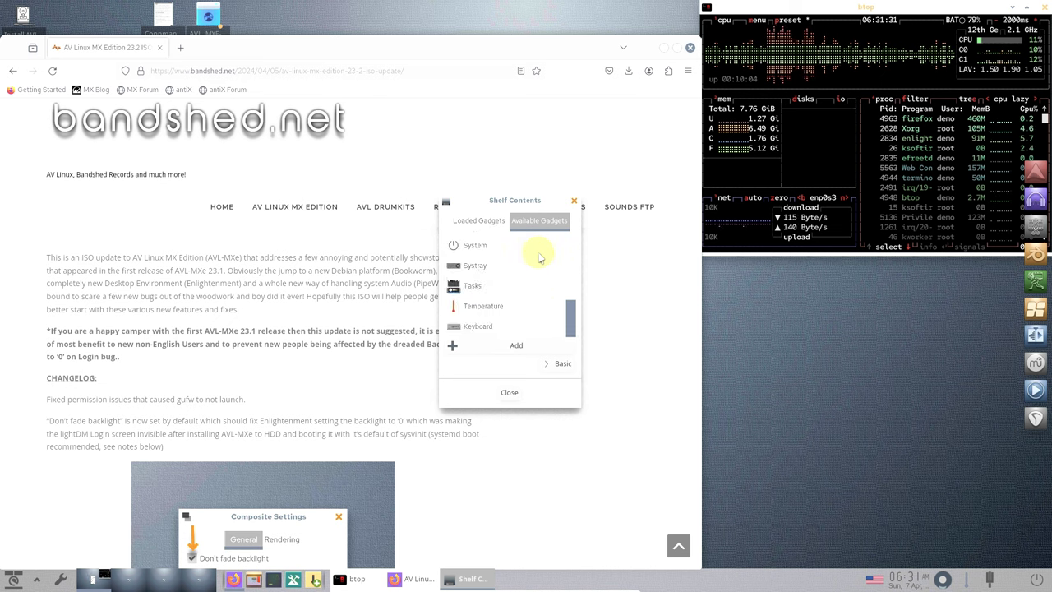
{"action": "left_click", "coordinate": [505, 394]}
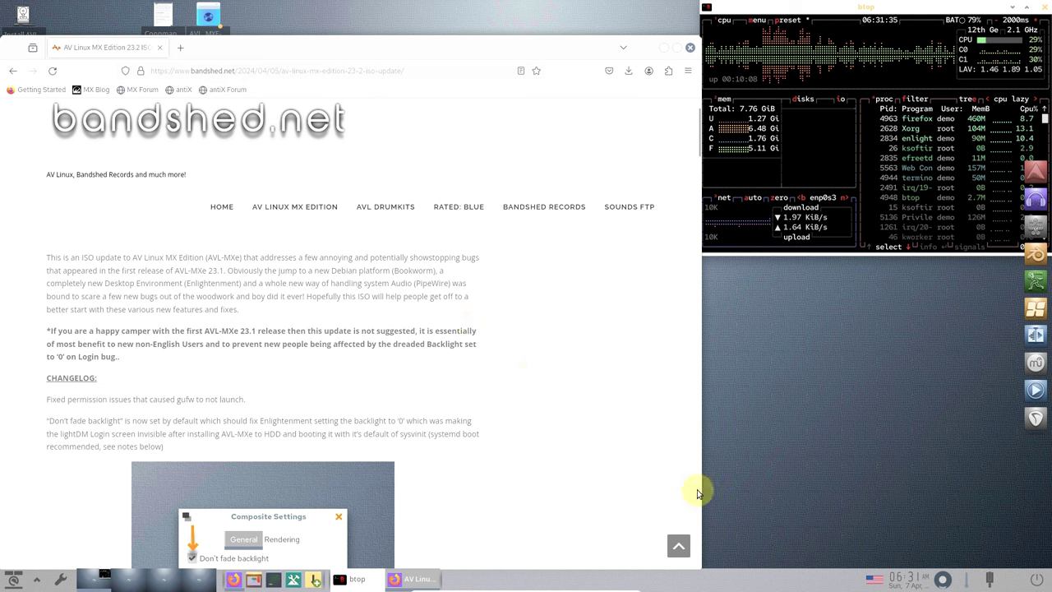
- Turn on shelf Autohide, then begin and stop moving the shelf's gadgets
{"action": "right_click", "coordinate": [693, 578]}
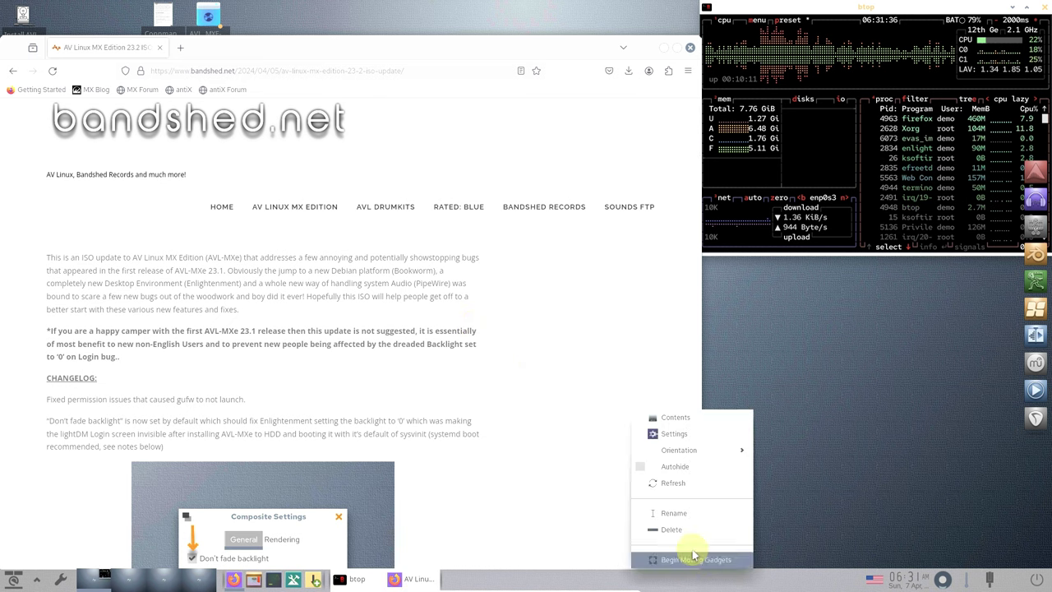
{"action": "left_click", "coordinate": [656, 467]}
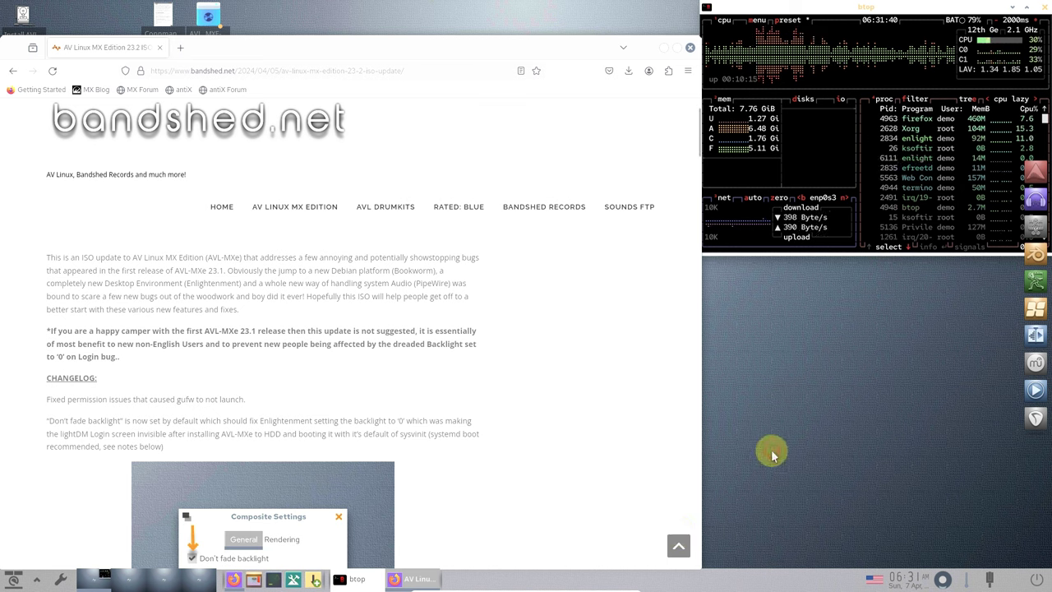
{"action": "right_click", "coordinate": [699, 587]}
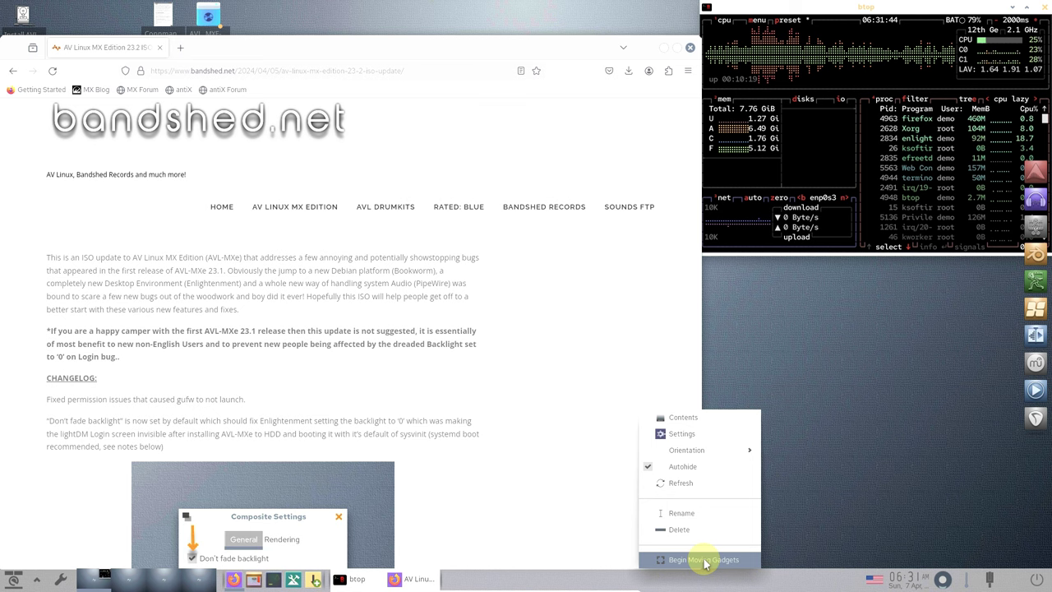
{"action": "left_click", "coordinate": [703, 560]}
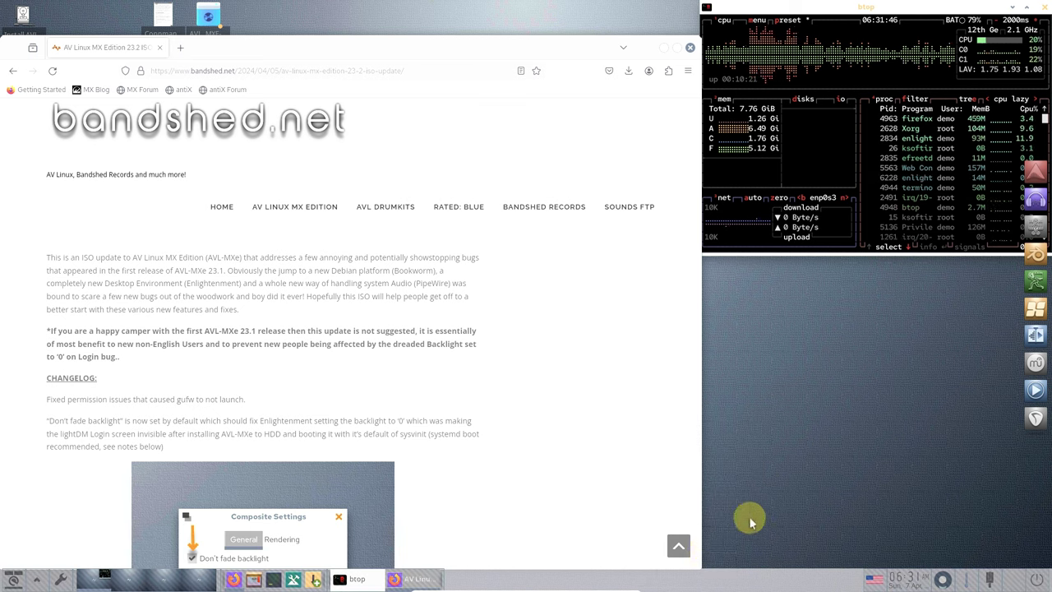
{"action": "right_click", "coordinate": [704, 580]}
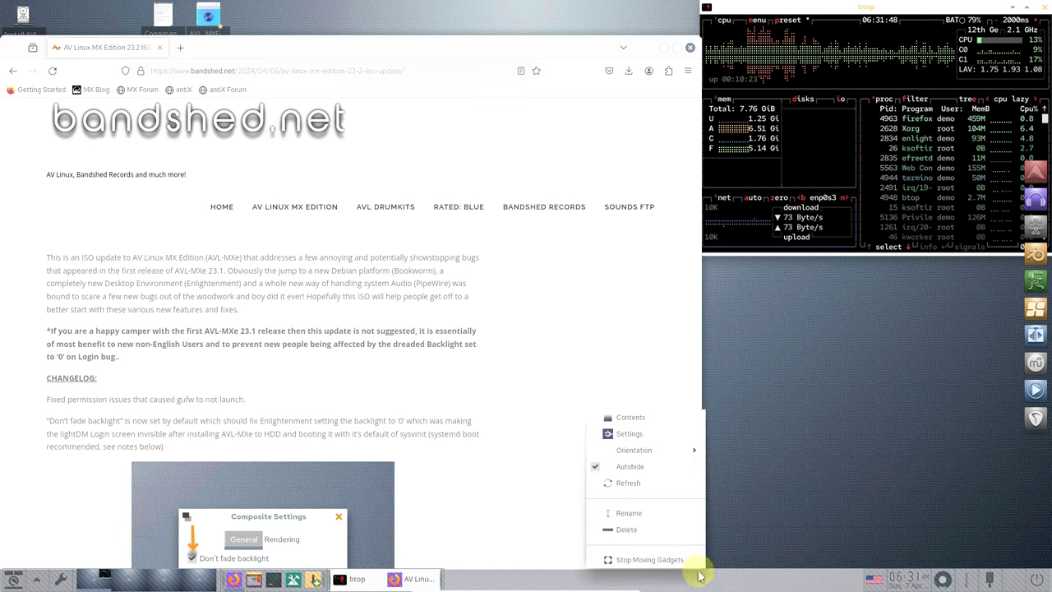
{"action": "left_click", "coordinate": [650, 560]}
{"action": "right_click", "coordinate": [753, 580]}
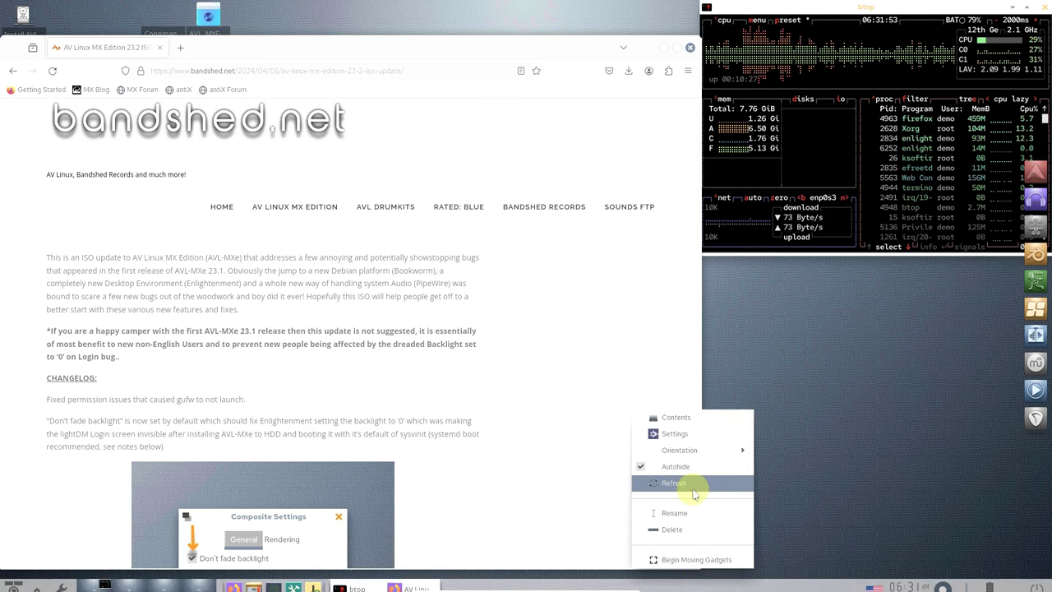
{"action": "left_click", "coordinate": [696, 434]}
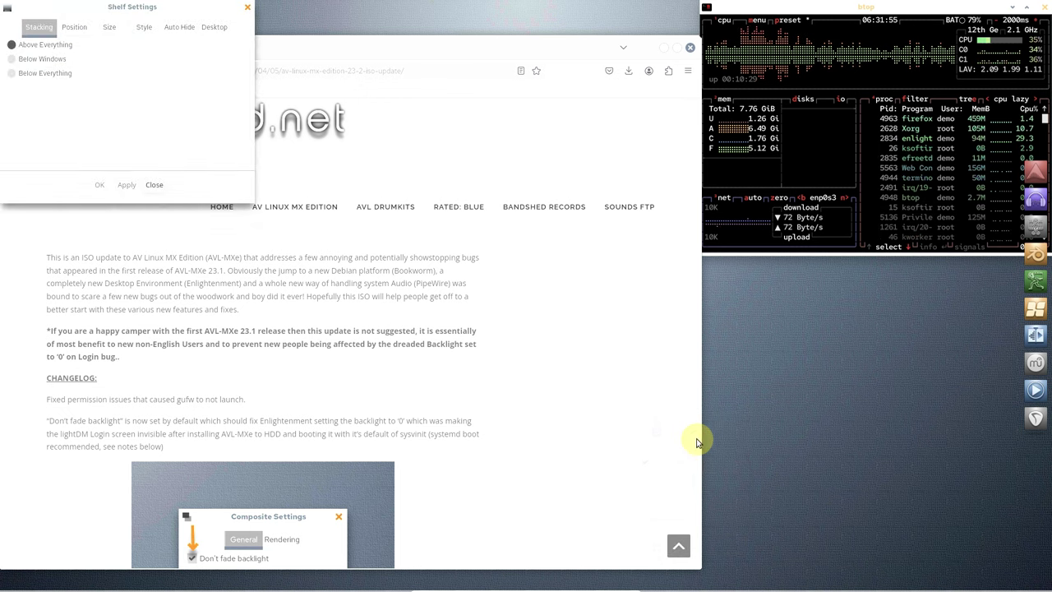
{"action": "left_click_drag", "start_coordinate": [186, 10], "coordinate": [666, 222]}
{"action": "left_click", "coordinate": [521, 242]}
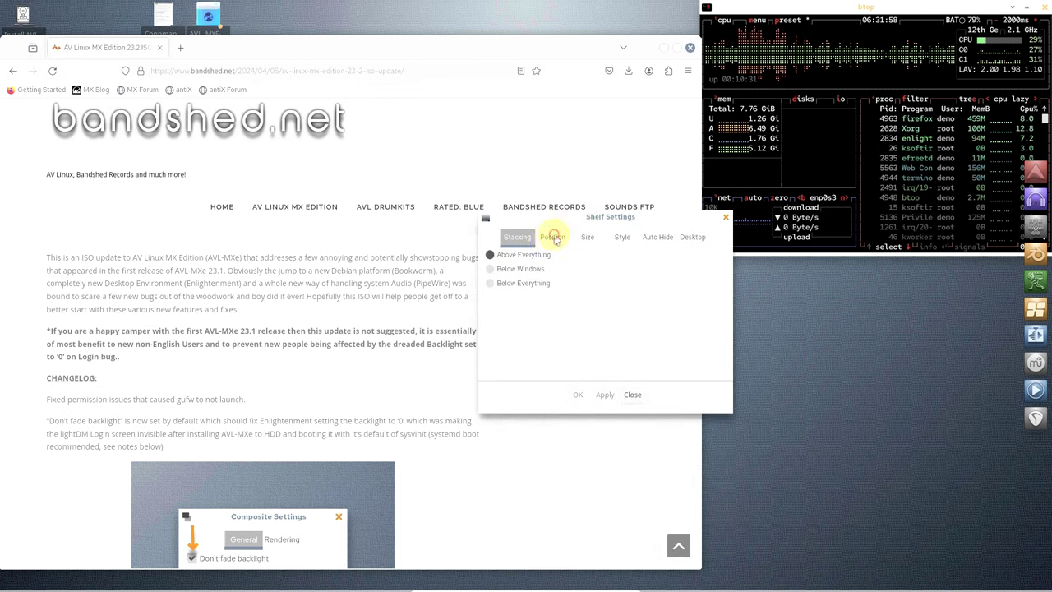
{"action": "left_click", "coordinate": [554, 237]}
{"action": "left_click", "coordinate": [588, 237]}
{"action": "left_click", "coordinate": [620, 237]}
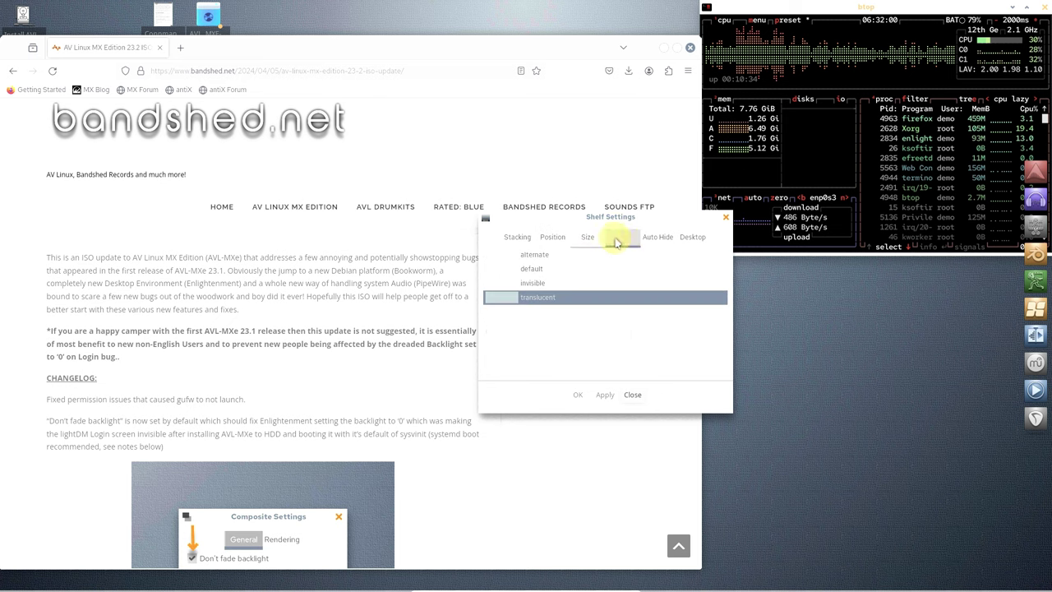
{"action": "left_click", "coordinate": [656, 239]}
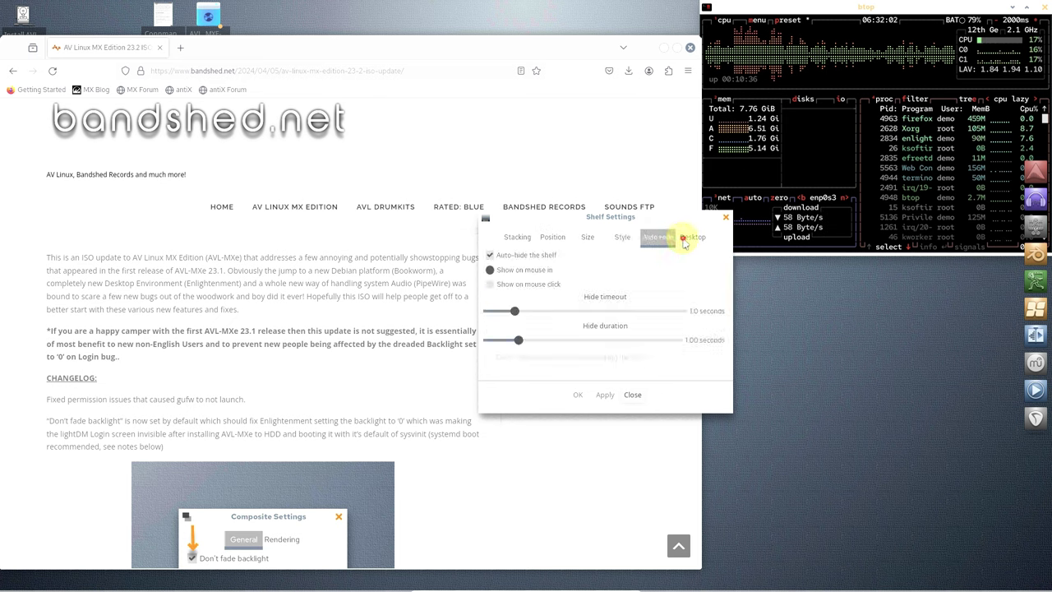
{"action": "left_click", "coordinate": [685, 239]}
{"action": "left_click", "coordinate": [627, 394]}
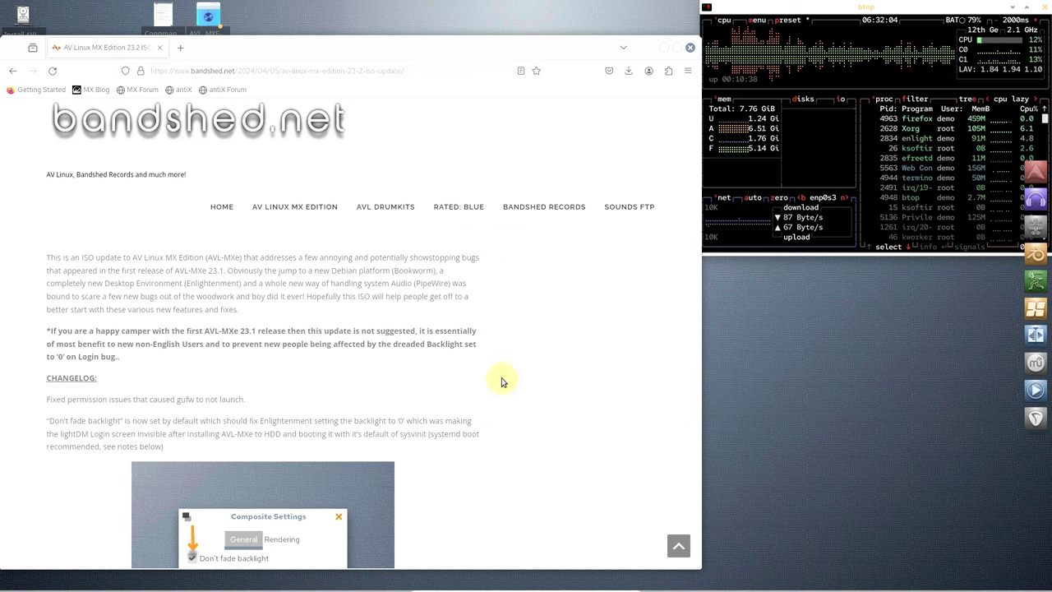
- Scroll the 23.2 update post past the Connman System Tray and cdplay screenshots to MX Boot Options
{"action": "scroll", "coordinate": [416, 331], "scroll_direction": "down", "scroll_amount": 3}
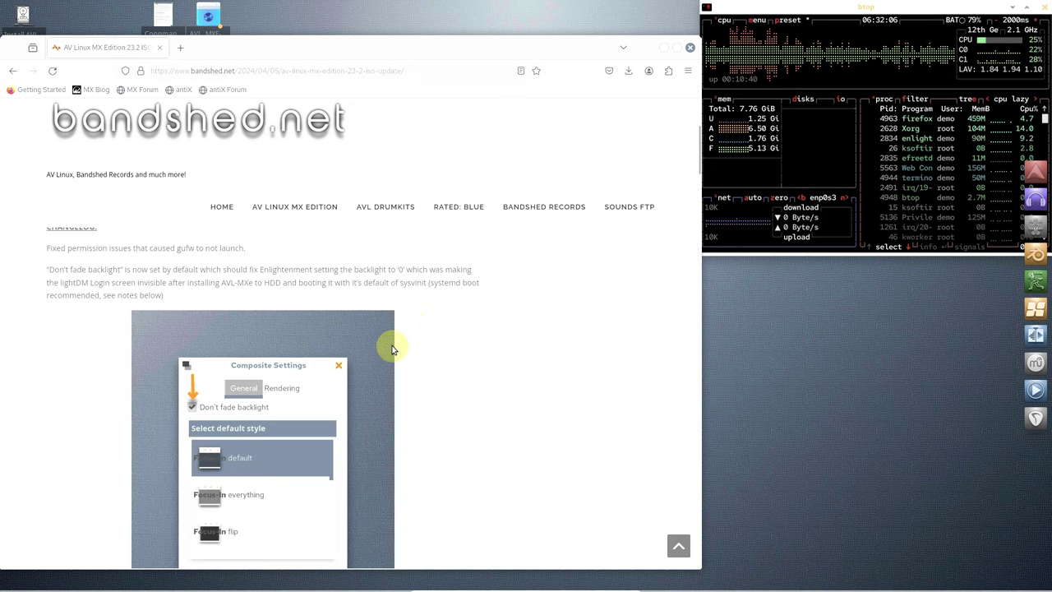
{"action": "scroll", "coordinate": [392, 349], "scroll_direction": "down", "scroll_amount": 2}
{"action": "scroll", "coordinate": [392, 349], "scroll_direction": "down", "scroll_amount": 3}
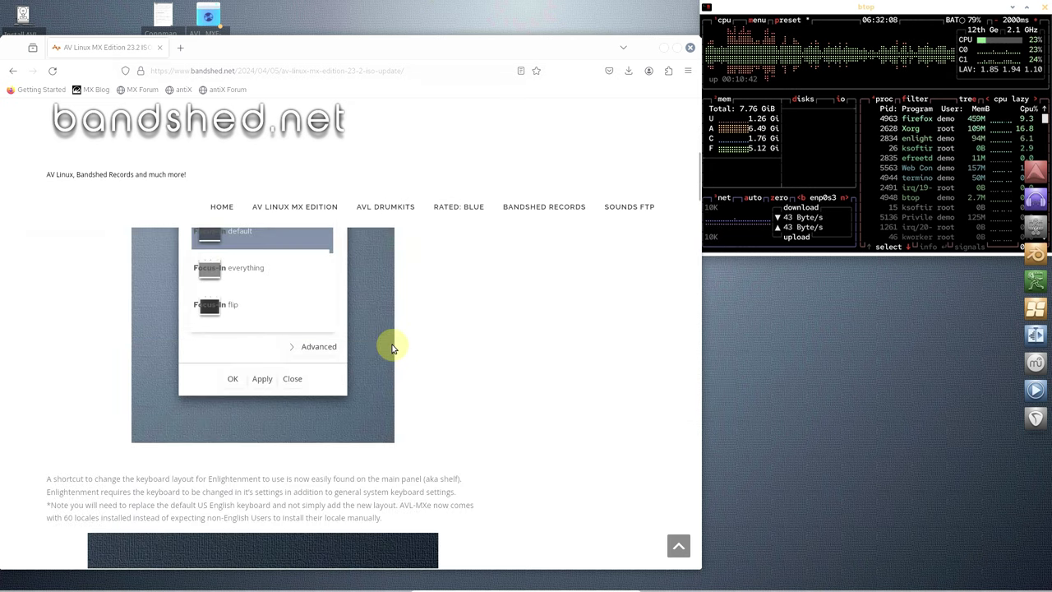
{"action": "scroll", "coordinate": [392, 349], "scroll_direction": "down", "scroll_amount": 6}
{"action": "scroll", "coordinate": [392, 349], "scroll_direction": "down", "scroll_amount": 3}
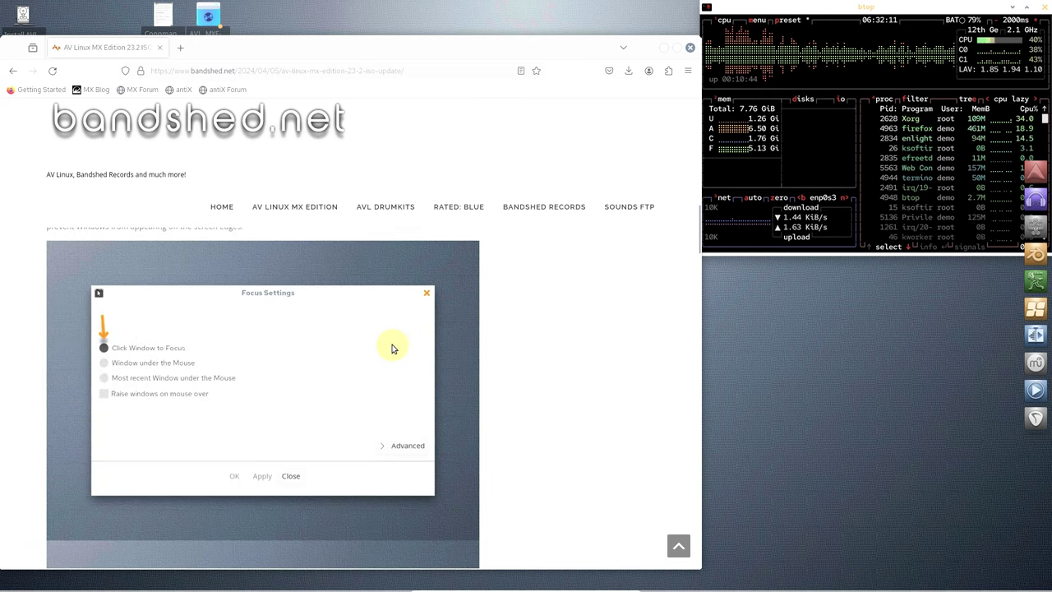
{"action": "scroll", "coordinate": [392, 348], "scroll_direction": "down", "scroll_amount": 4}
{"action": "scroll", "coordinate": [392, 348], "scroll_direction": "down", "scroll_amount": 2}
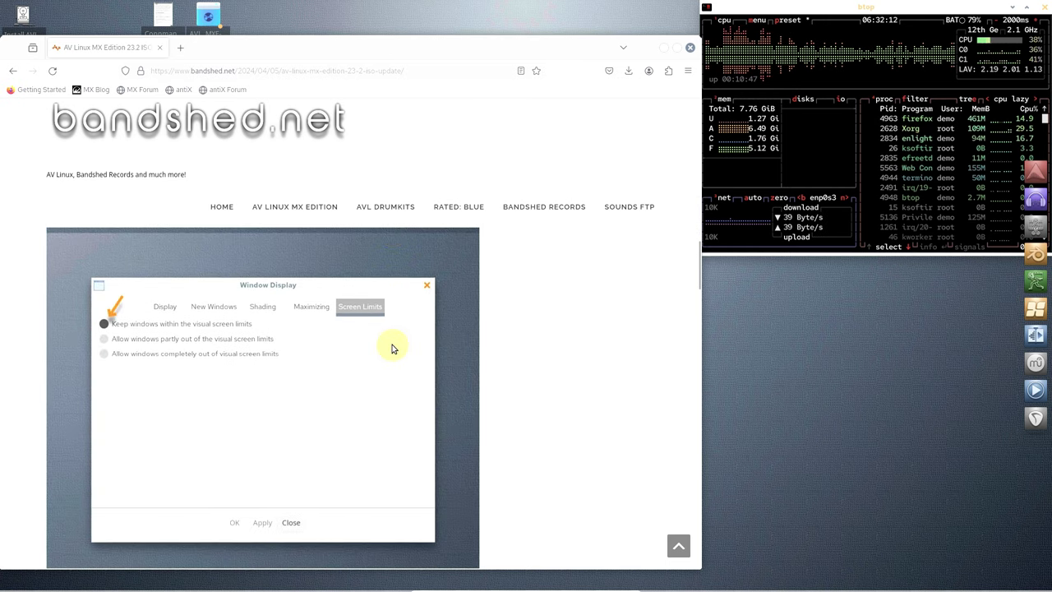
{"action": "scroll", "coordinate": [392, 348], "scroll_direction": "down", "scroll_amount": 3}
{"action": "scroll", "coordinate": [392, 348], "scroll_direction": "down", "scroll_amount": 5}
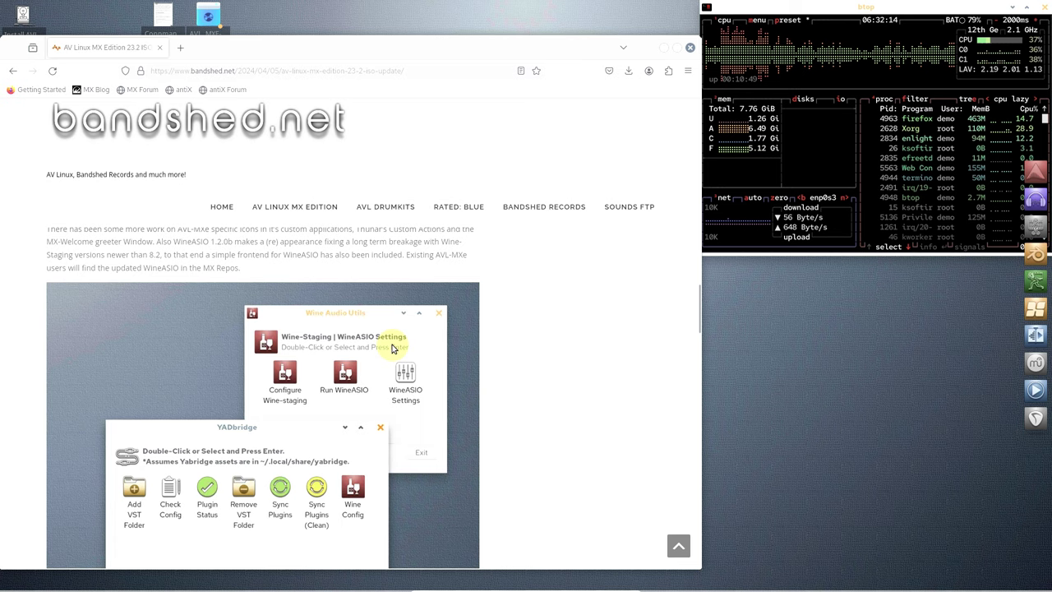
{"action": "scroll", "coordinate": [392, 349], "scroll_direction": "down", "scroll_amount": 5}
{"action": "scroll", "coordinate": [392, 349], "scroll_direction": "down", "scroll_amount": 4}
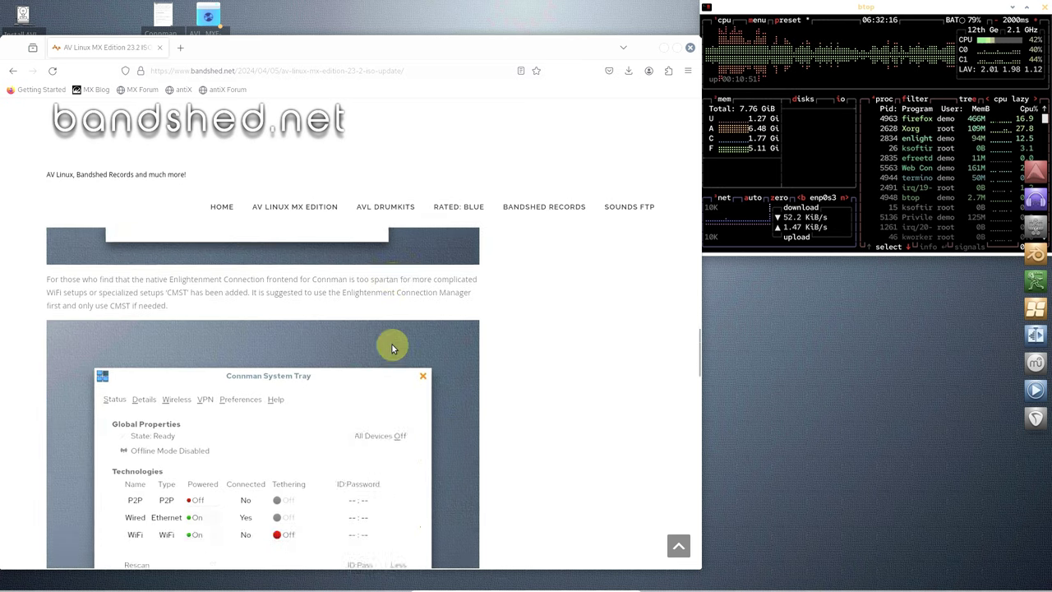
{"action": "scroll", "coordinate": [392, 348], "scroll_direction": "down", "scroll_amount": 4}
{"action": "scroll", "coordinate": [392, 348], "scroll_direction": "up", "scroll_amount": 2}
{"action": "scroll", "coordinate": [392, 349], "scroll_direction": "down", "scroll_amount": 7}
{"action": "scroll", "coordinate": [392, 344], "scroll_direction": "down", "scroll_amount": 6}
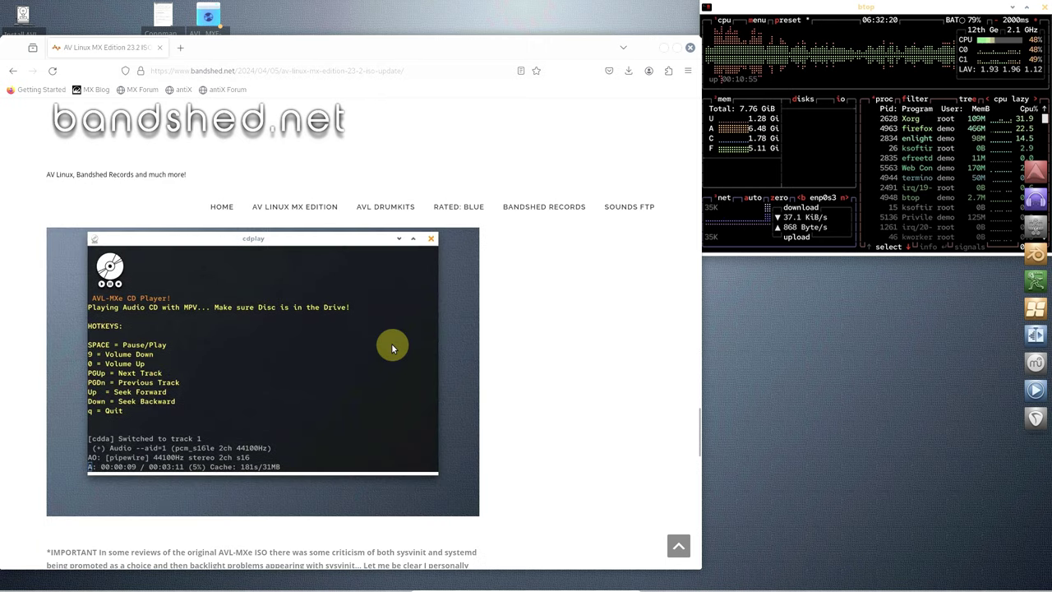
{"action": "scroll", "coordinate": [392, 349], "scroll_direction": "down", "scroll_amount": 8}
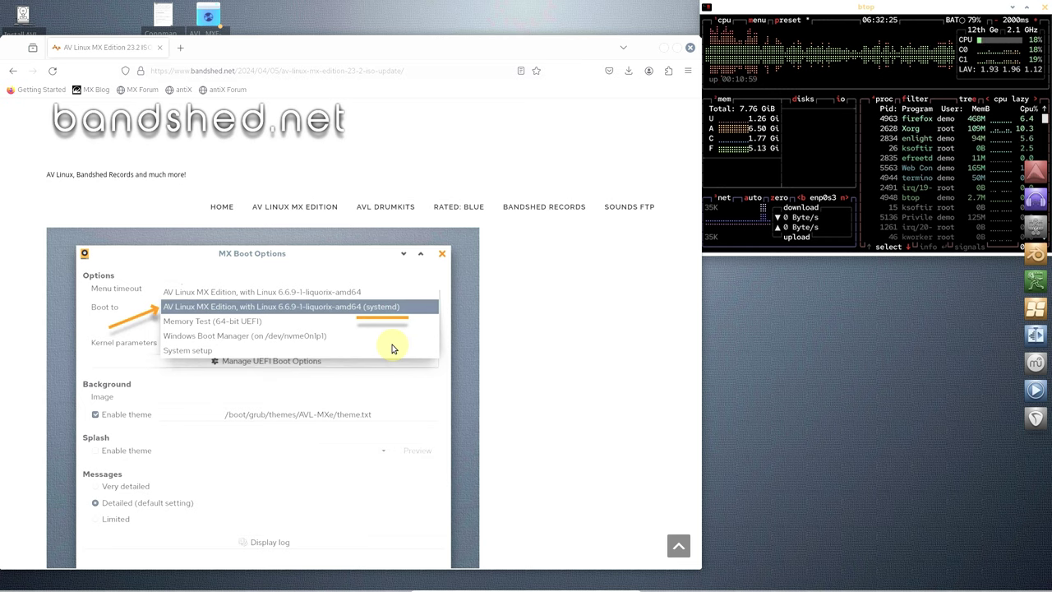
{"action": "scroll", "coordinate": [392, 349], "scroll_direction": "down", "scroll_amount": 4}
{"action": "scroll", "coordinate": [392, 349], "scroll_direction": "up", "scroll_amount": 2}
{"action": "scroll", "coordinate": [392, 348], "scroll_direction": "up", "scroll_amount": 2}
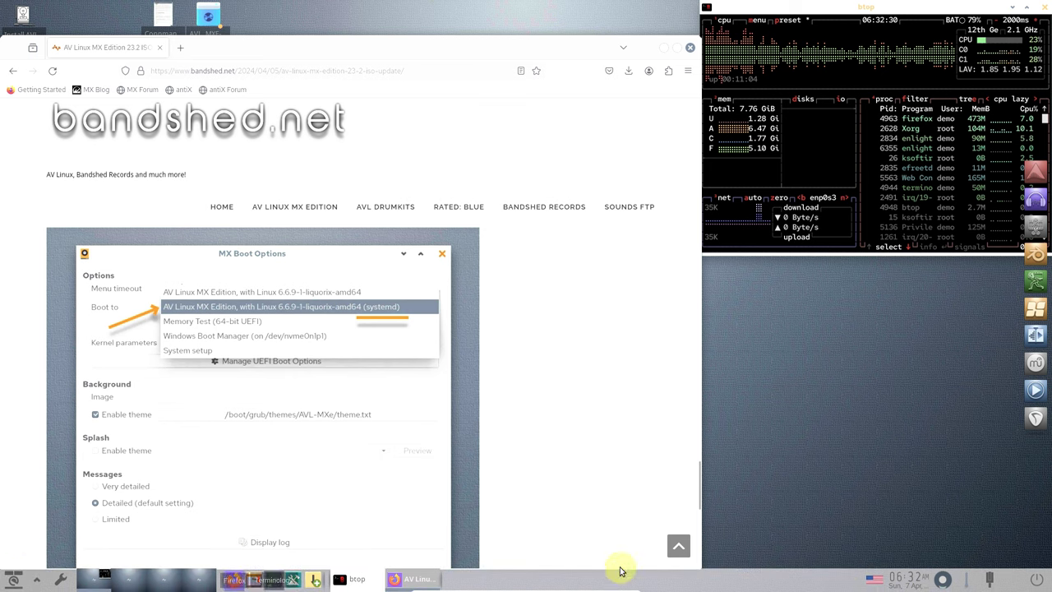
- Toggle the panel's autohide, then browse the desktop Main menu's Applications submenus
{"action": "right_click", "coordinate": [648, 575]}
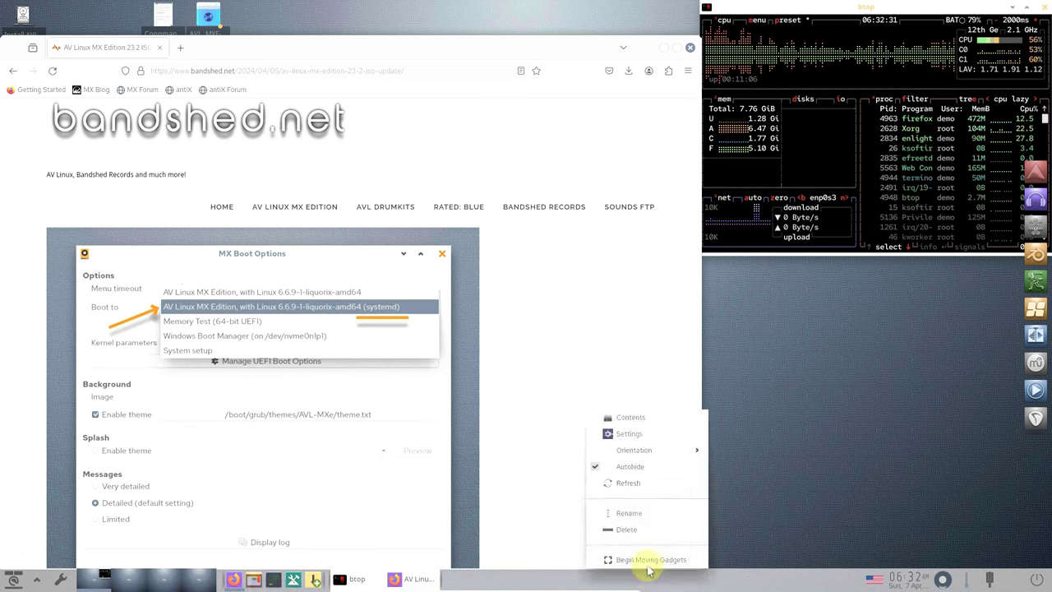
{"action": "left_click", "coordinate": [593, 465]}
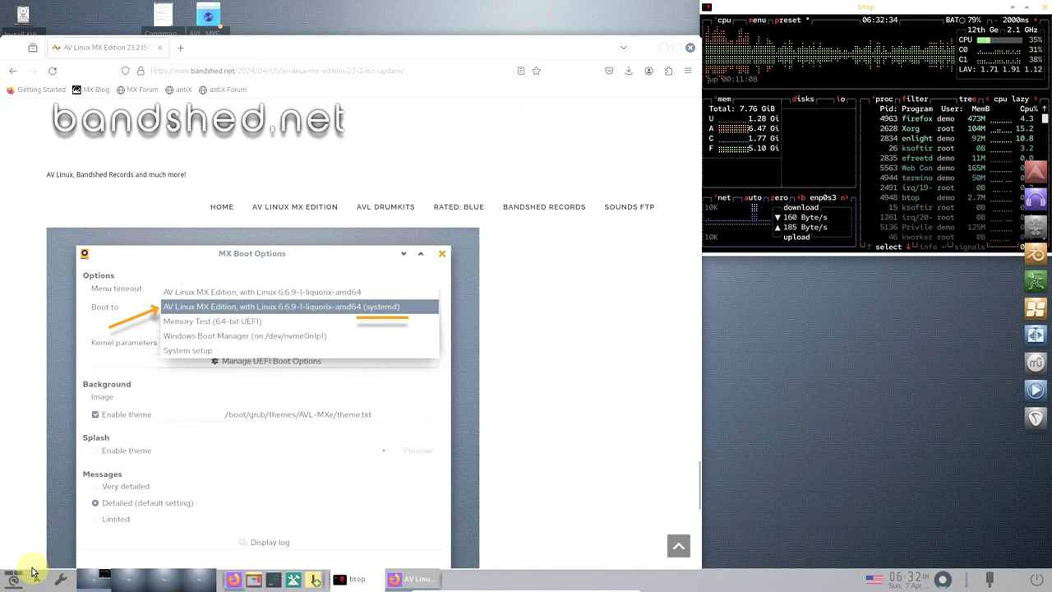
{"action": "left_click", "coordinate": [756, 355]}
{"action": "mouse_move", "coordinate": [744, 349]}
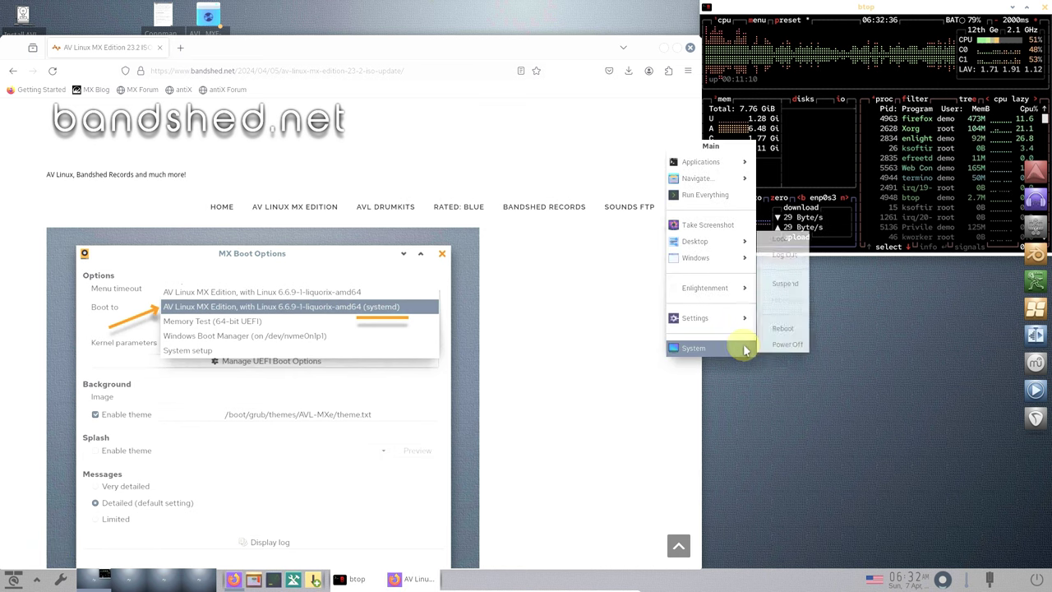
{"action": "mouse_move", "coordinate": [731, 324]}
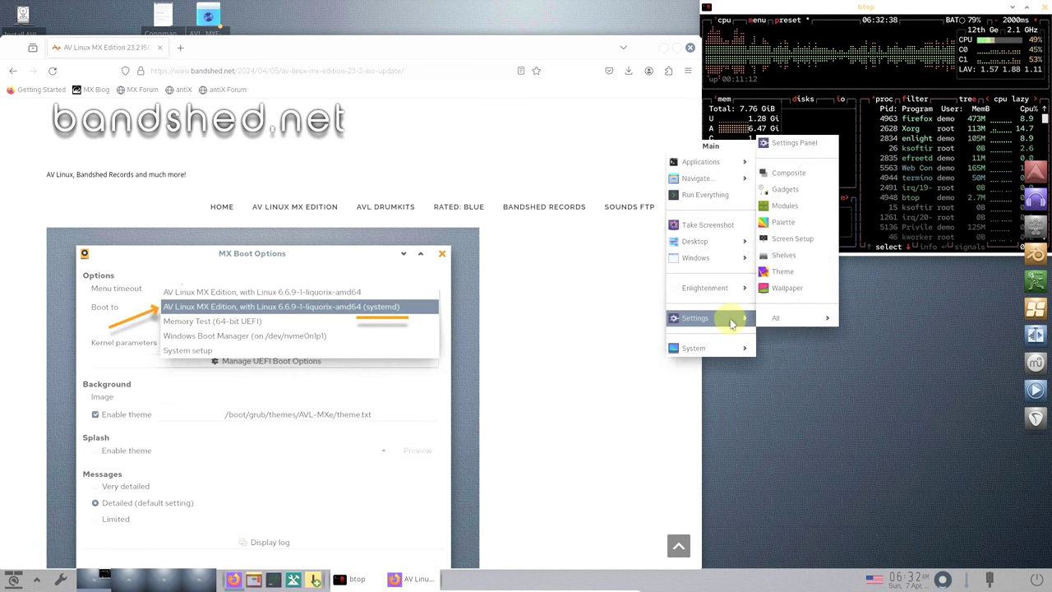
{"action": "mouse_move", "coordinate": [722, 292]}
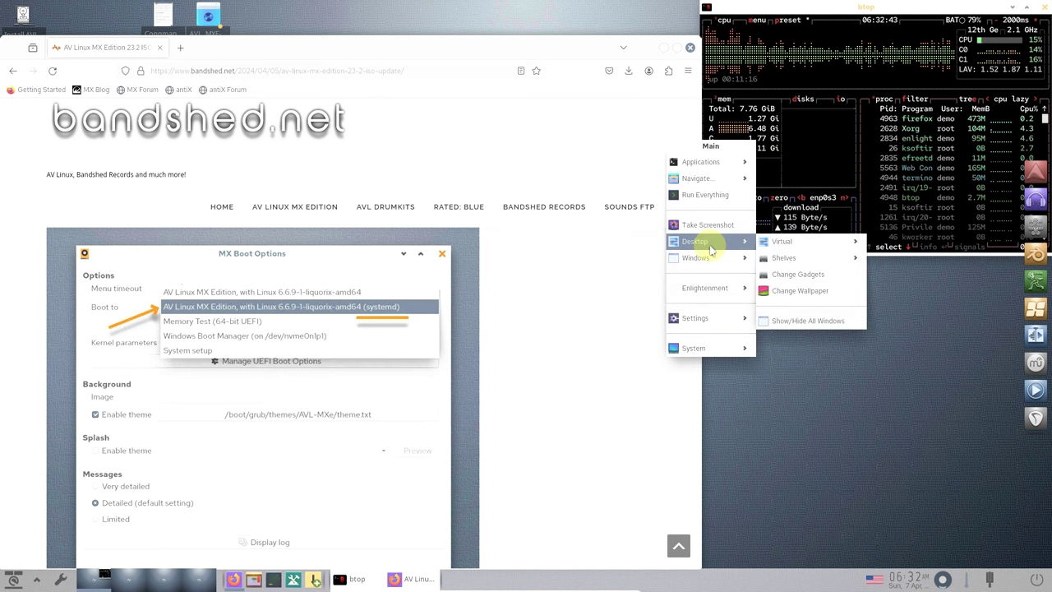
{"action": "mouse_move", "coordinate": [697, 164]}
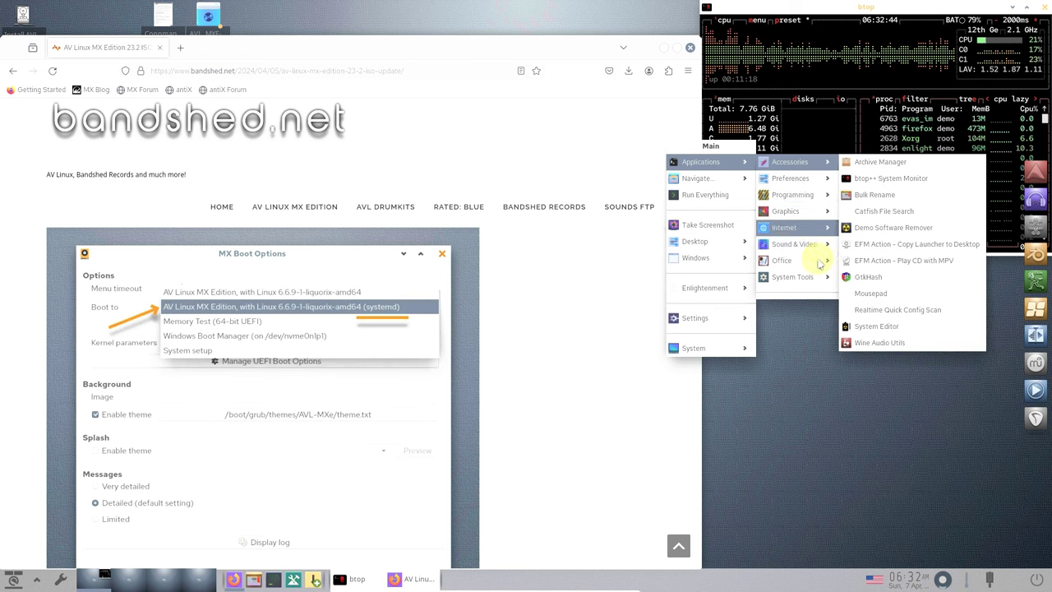
{"action": "mouse_move", "coordinate": [808, 276]}
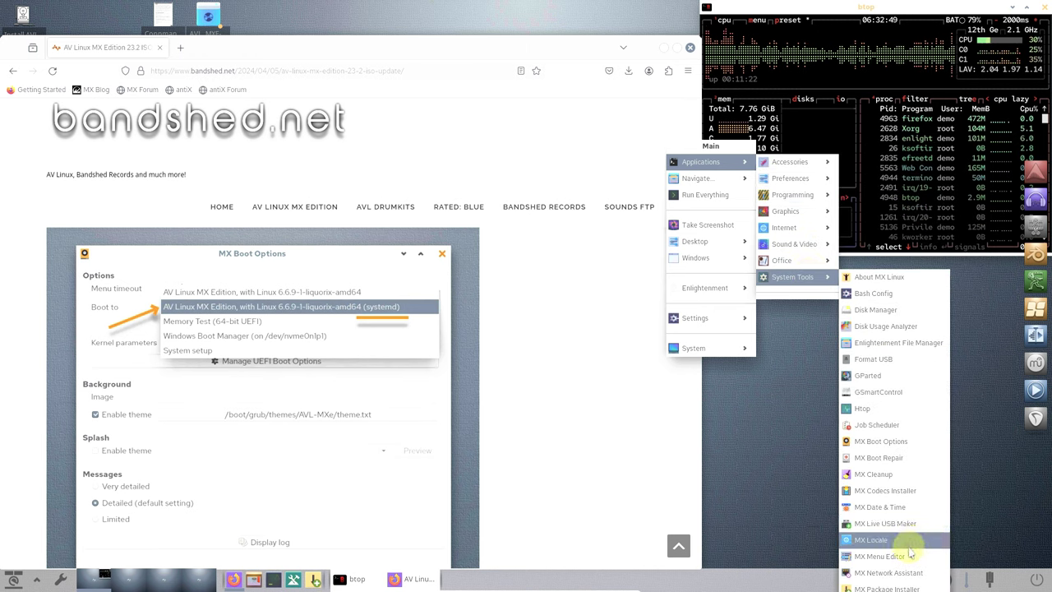
- Launch MX Boot Options, authenticate with the account password, and accept the root partition choice
{"action": "left_click", "coordinate": [899, 442]}
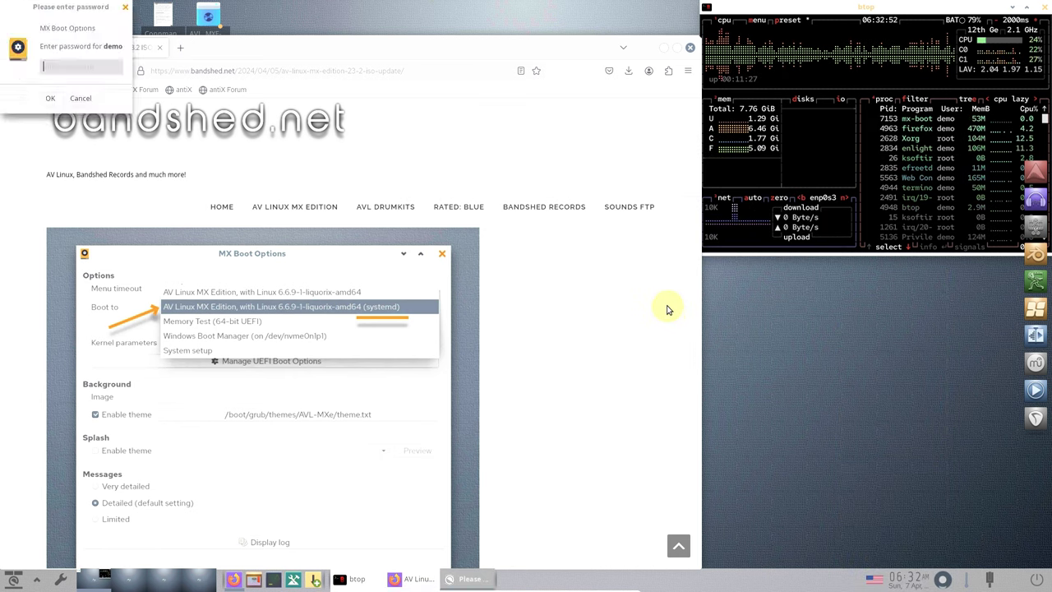
{"action": "left_click", "coordinate": [88, 71]}
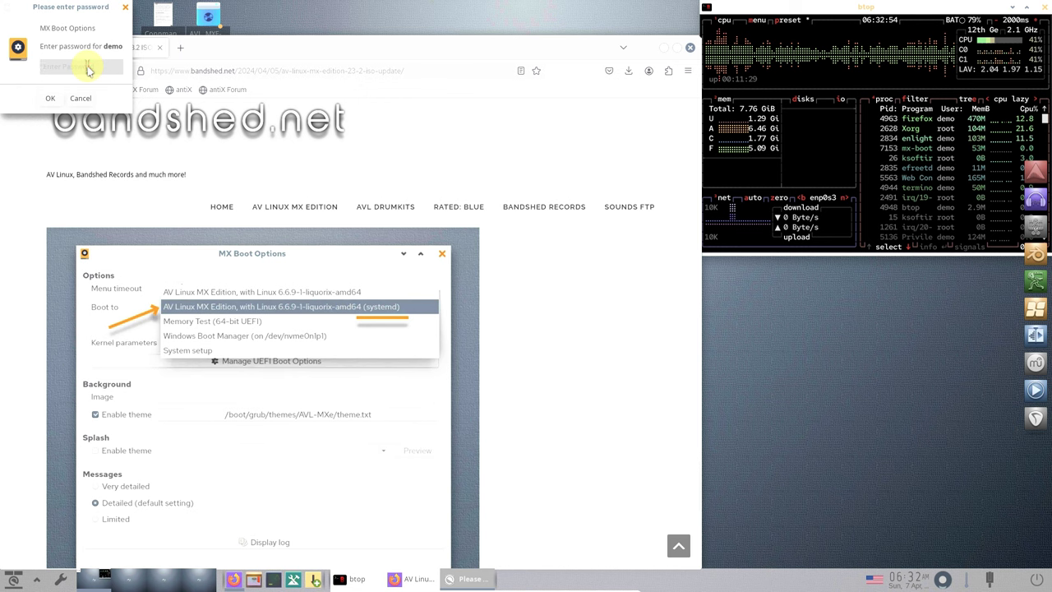
{"action": "type", "text": "de"}
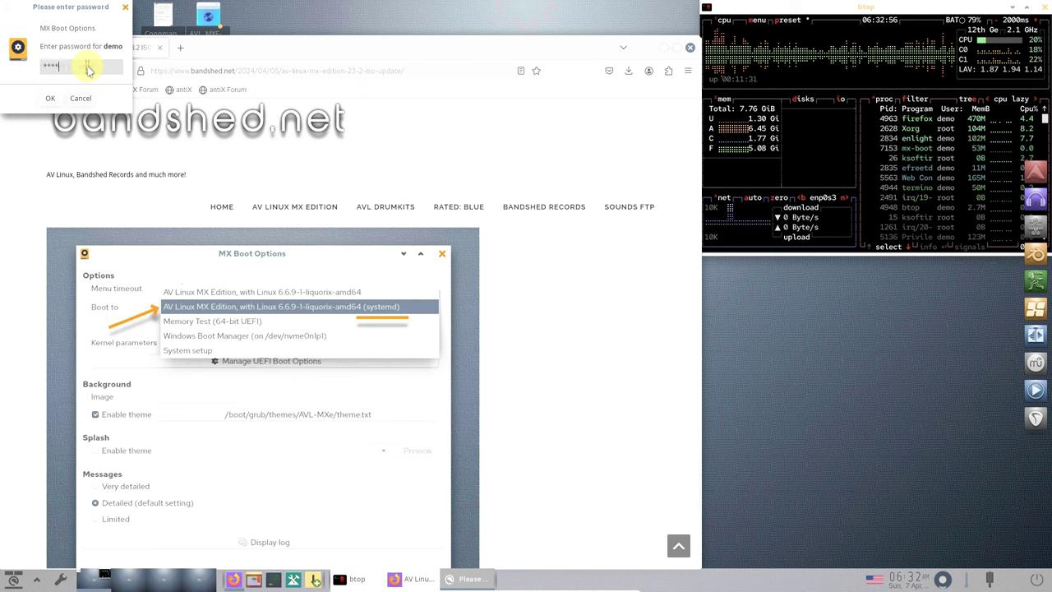
{"action": "type", "text": "mo"}
{"action": "key", "text": "Return"}
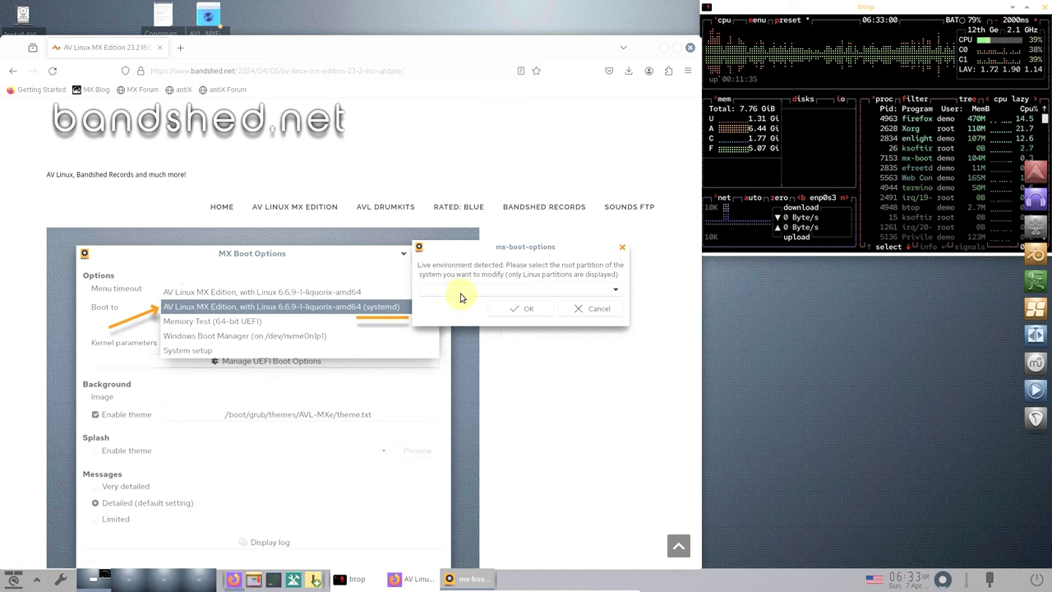
{"action": "left_click", "coordinate": [509, 310]}
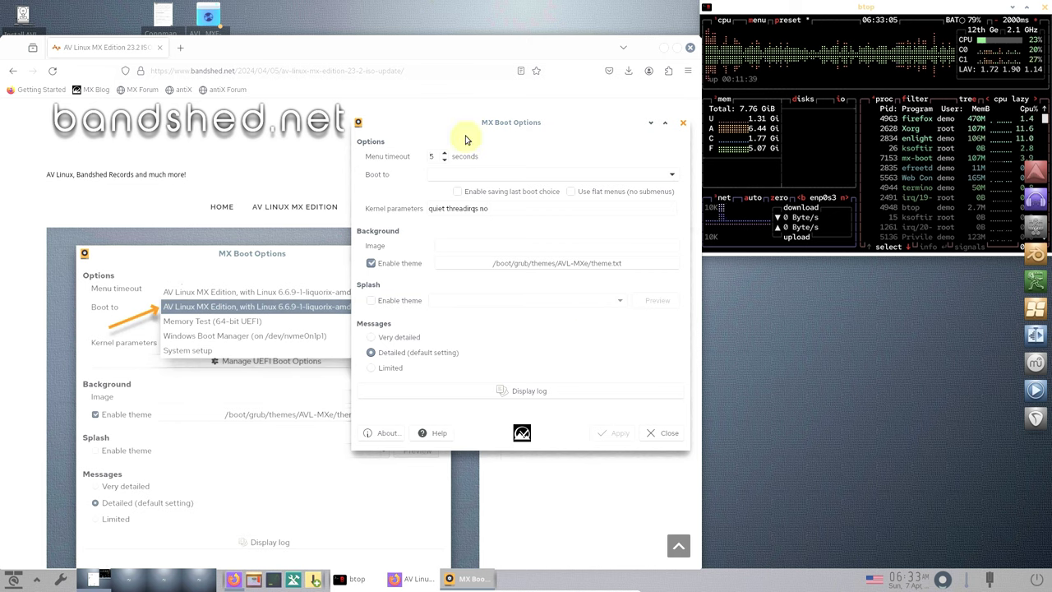
- Move the MX Boot Options window right, view its About info, then close it
{"action": "left_click_drag", "start_coordinate": [473, 130], "coordinate": [646, 179]}
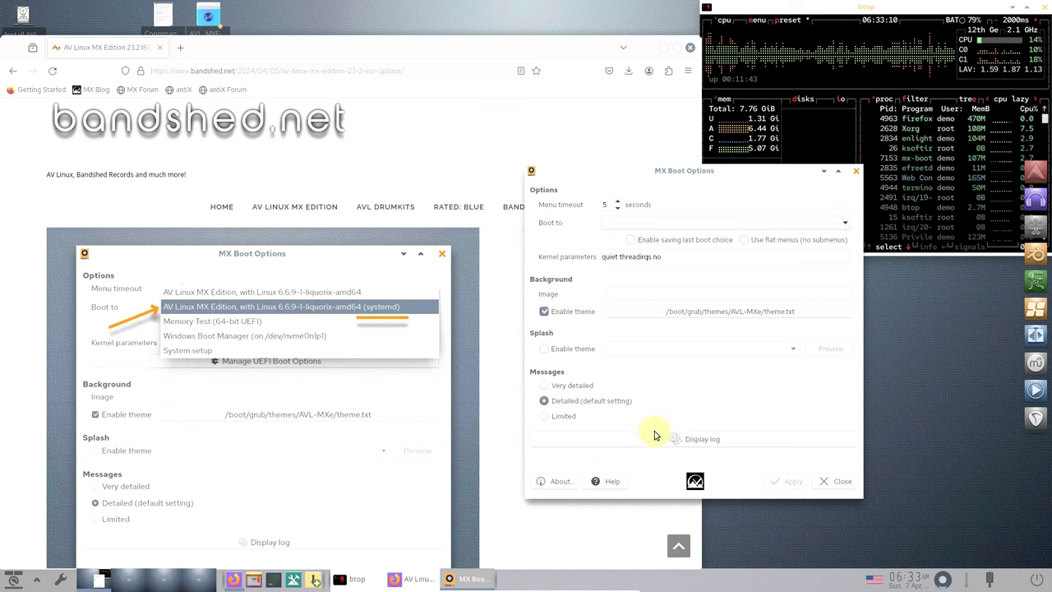
{"action": "left_click", "coordinate": [538, 481]}
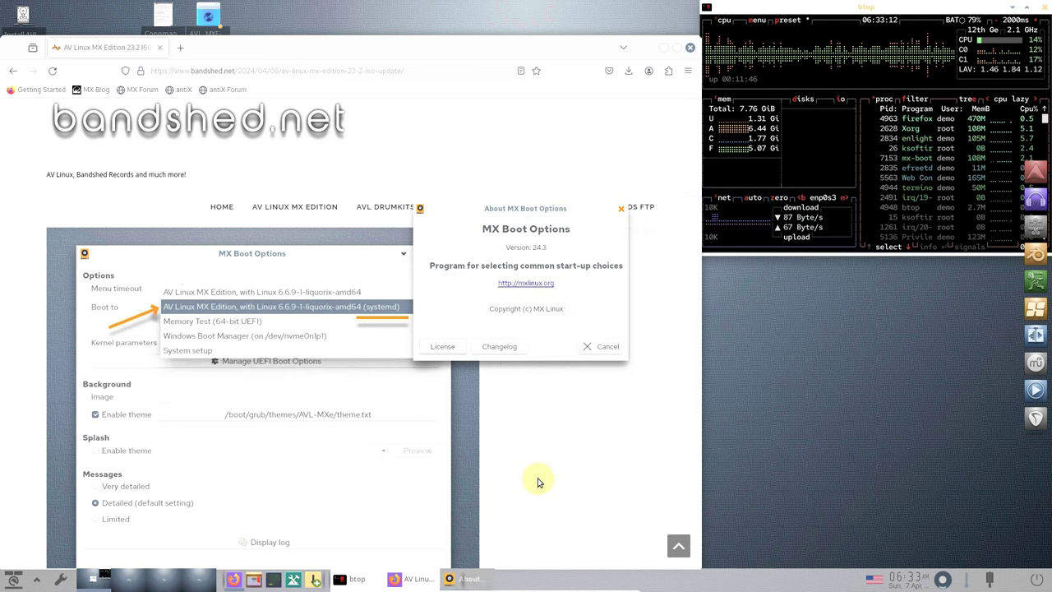
{"action": "left_click", "coordinate": [599, 348]}
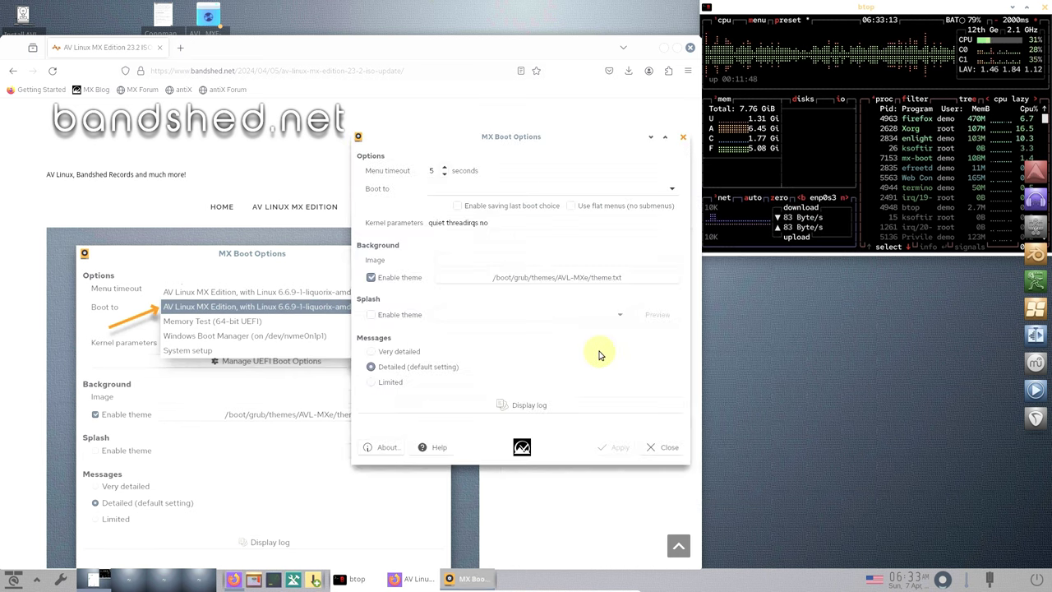
{"action": "left_click", "coordinate": [666, 450]}
{"action": "scroll", "coordinate": [513, 362], "scroll_direction": "down", "scroll_amount": 5}
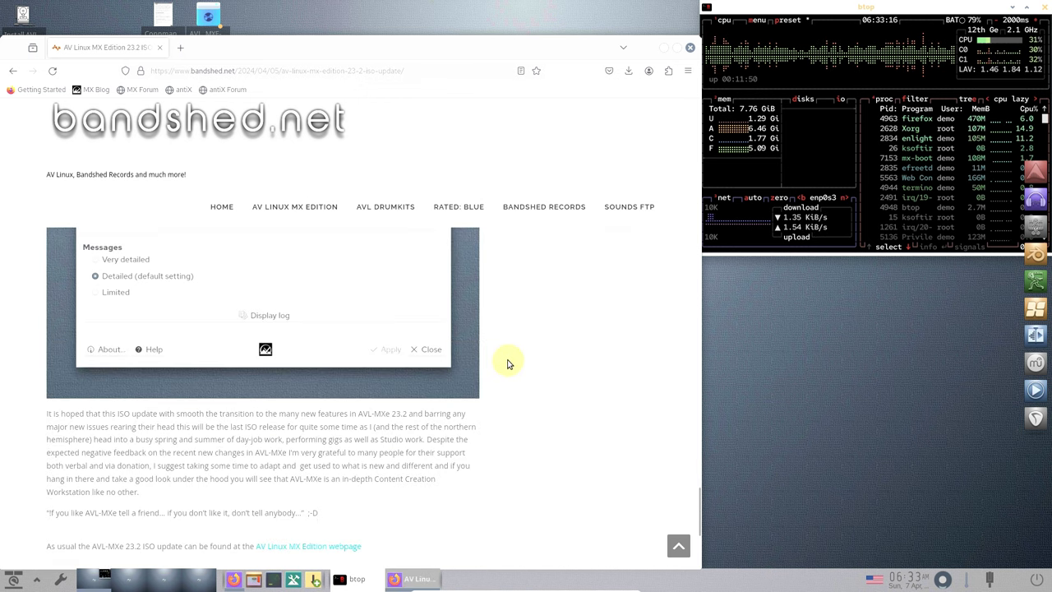
- Scroll the AV Linux MX 23.2 update article back to its title and close Firefox
{"action": "scroll", "coordinate": [508, 363], "scroll_direction": "up", "scroll_amount": 10}
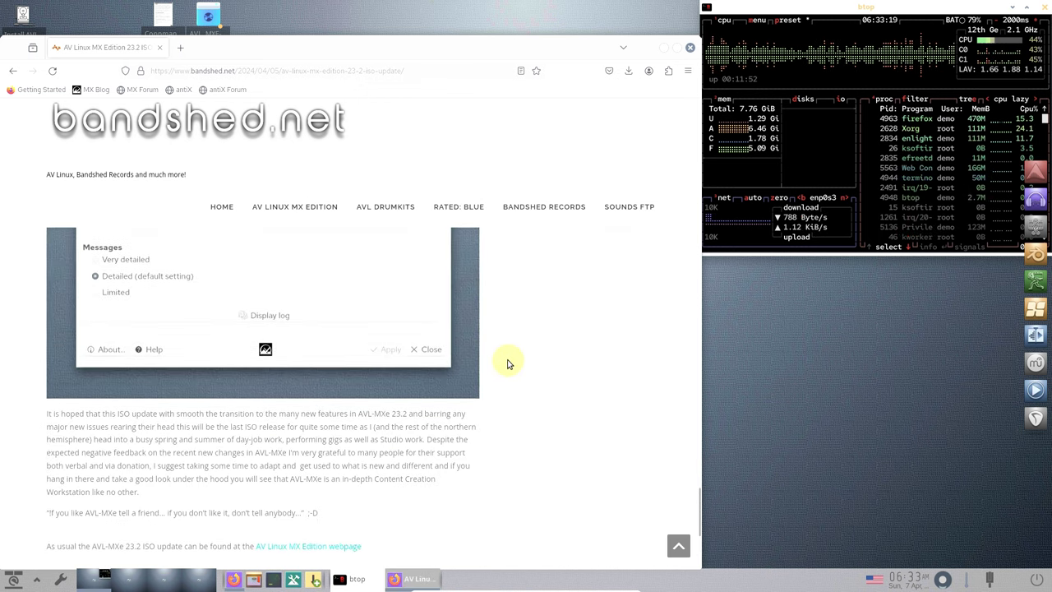
{"action": "scroll", "coordinate": [508, 363], "scroll_direction": "up", "scroll_amount": 6}
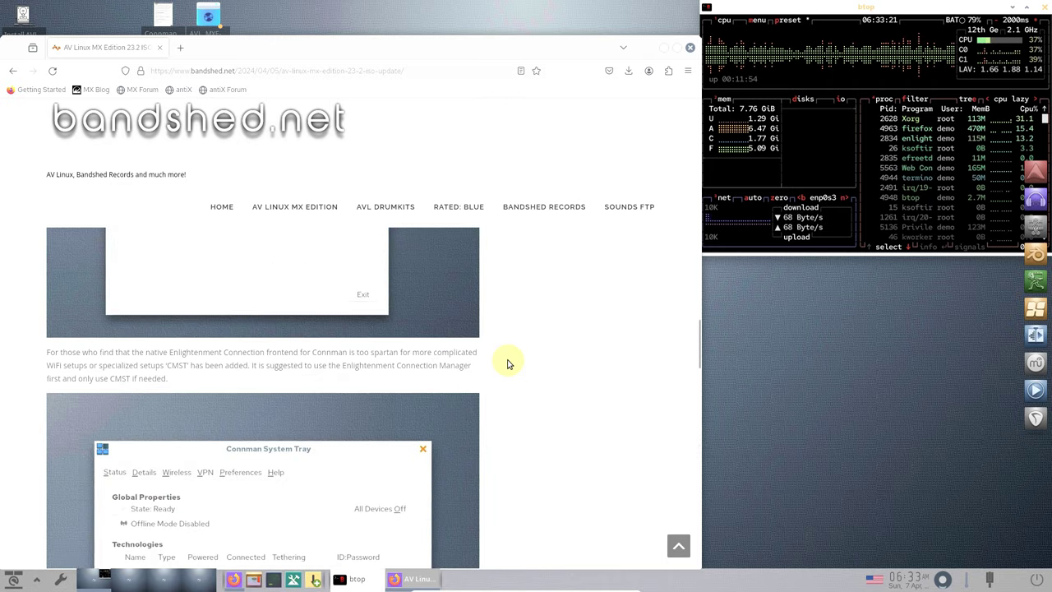
{"action": "scroll", "coordinate": [508, 363], "scroll_direction": "up", "scroll_amount": 5}
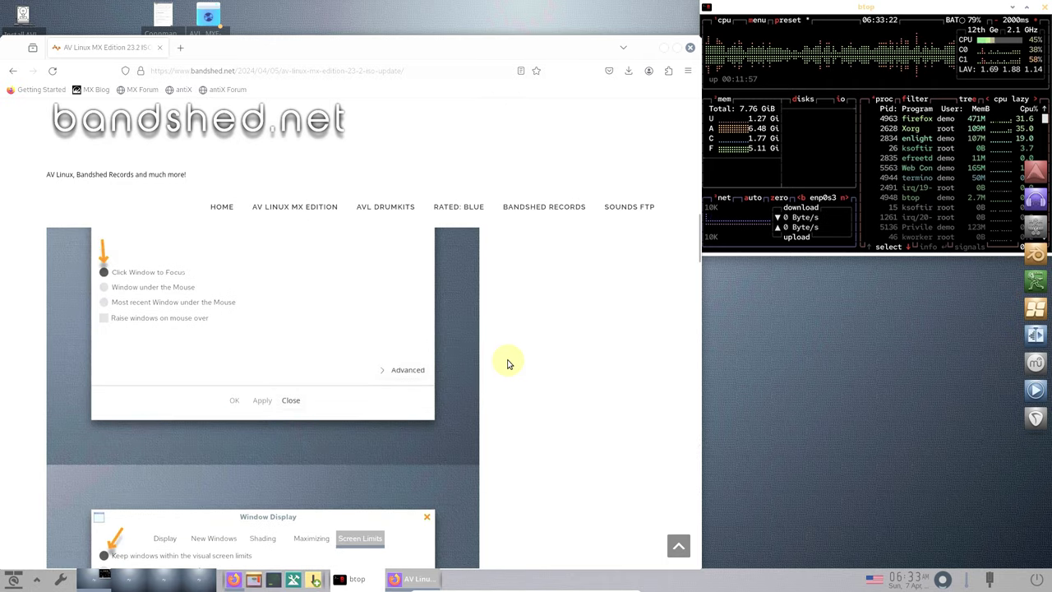
{"action": "scroll", "coordinate": [508, 363], "scroll_direction": "up", "scroll_amount": 8}
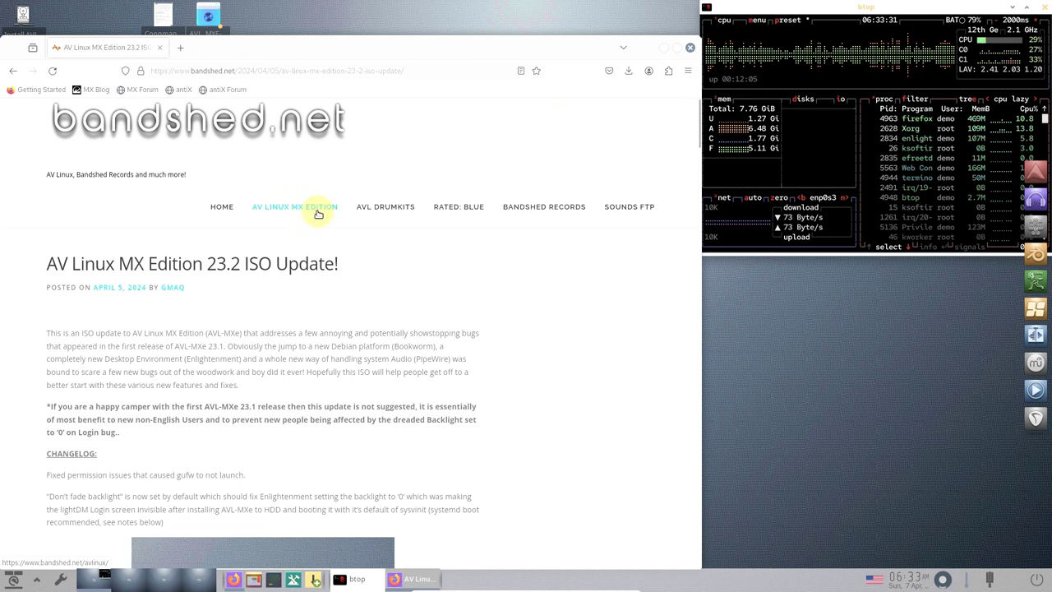
{"action": "left_click", "coordinate": [689, 52]}
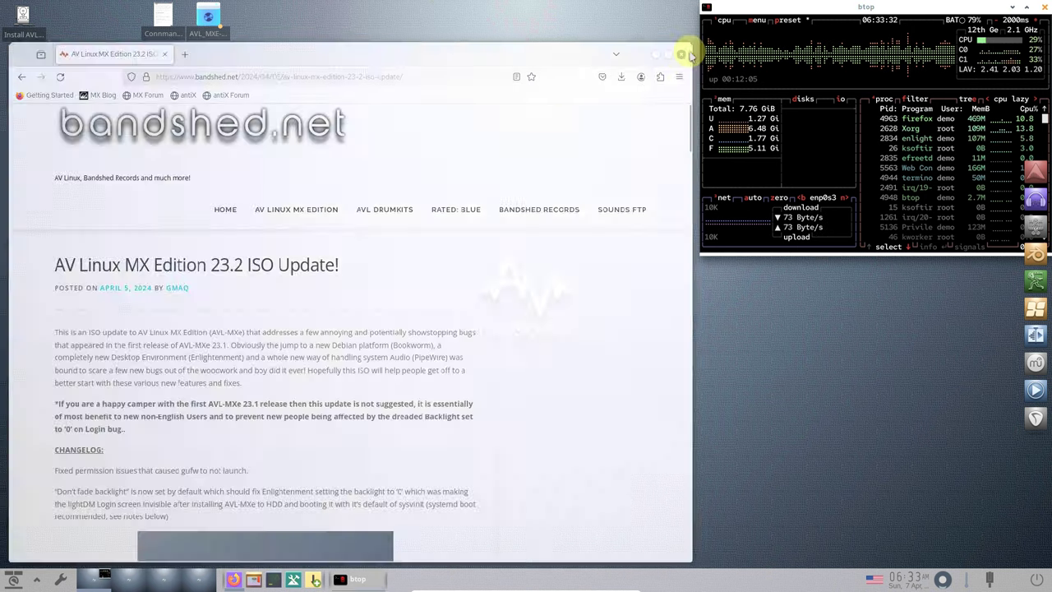
- Open Enlightenment Settings from the taskbar, enlarge its window, and open Look > Wallpaper
{"action": "left_click", "coordinate": [60, 579]}
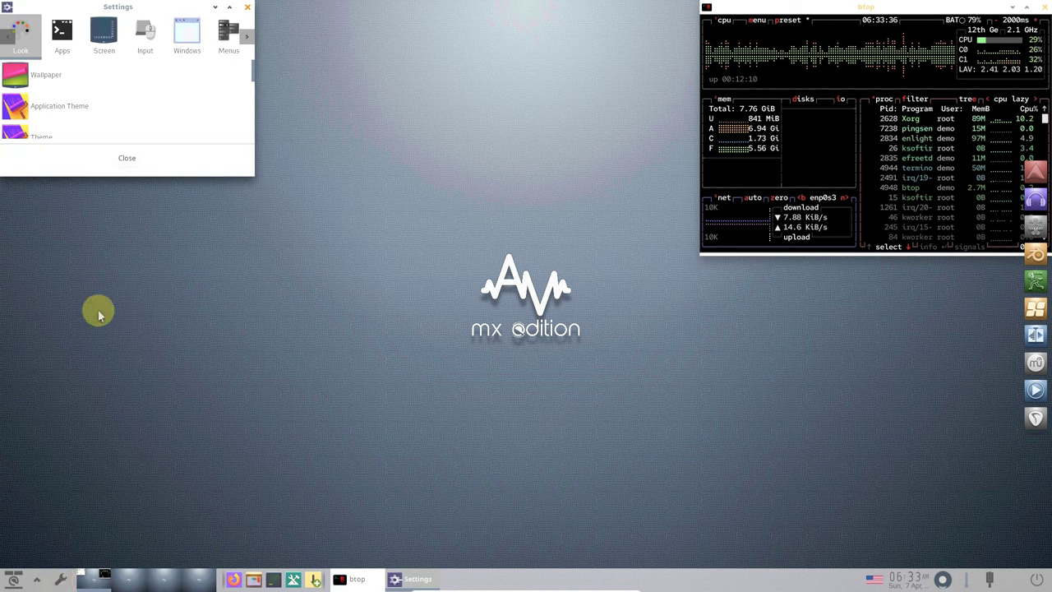
{"action": "left_click_drag", "start_coordinate": [252, 176], "coordinate": [558, 480]}
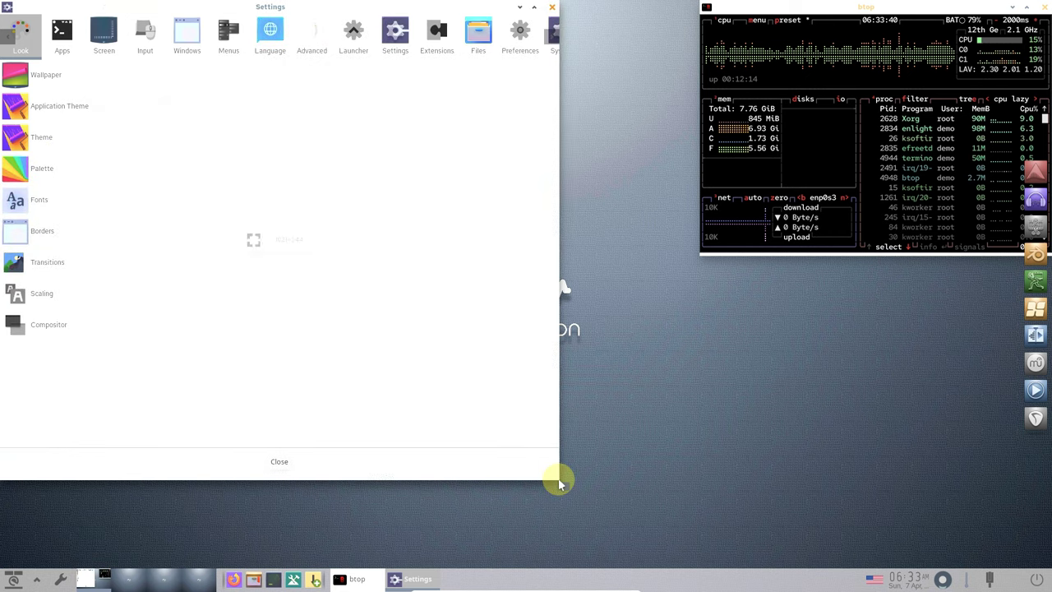
{"action": "left_click", "coordinate": [56, 87]}
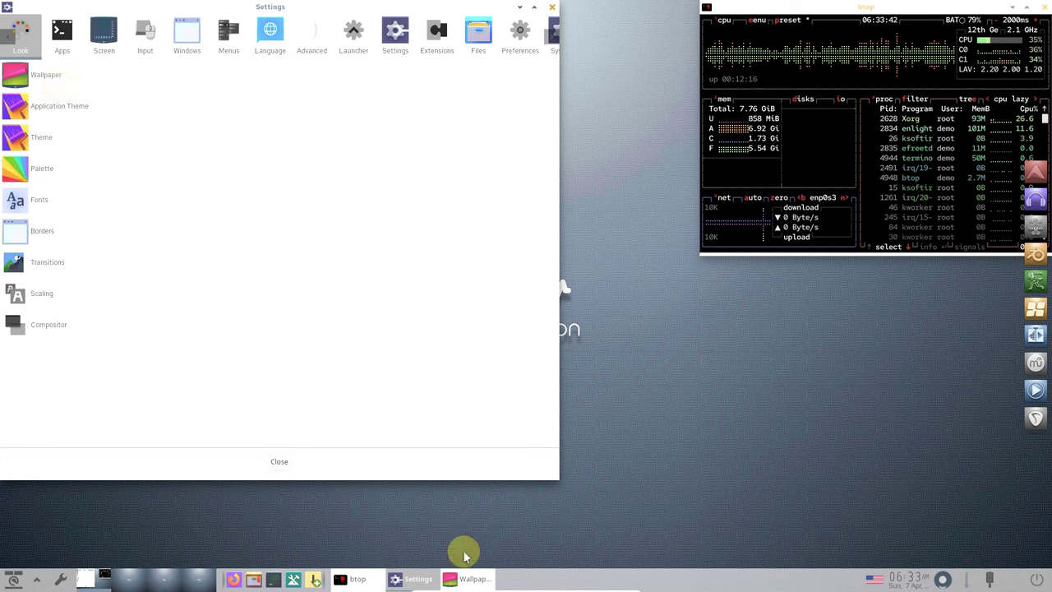
- Centre the Wallpaper Settings dialog and preview the Bamboo, Snow-Trees and Sea-of-Lanterns wallpapers
{"action": "left_click_drag", "start_coordinate": [189, 8], "coordinate": [530, 205]}
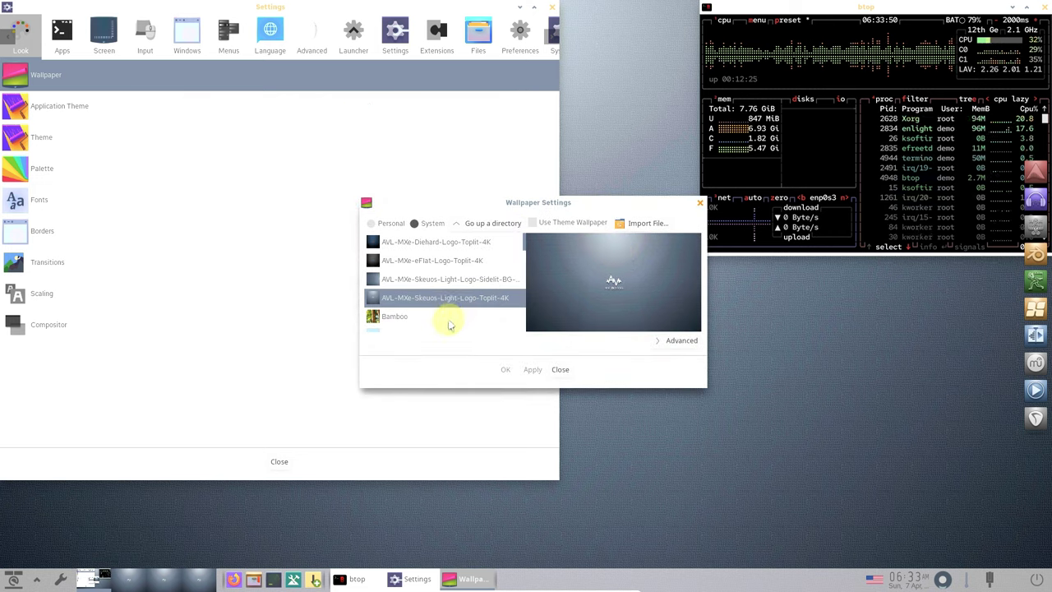
{"action": "scroll", "coordinate": [449, 326], "scroll_direction": "down", "scroll_amount": 1}
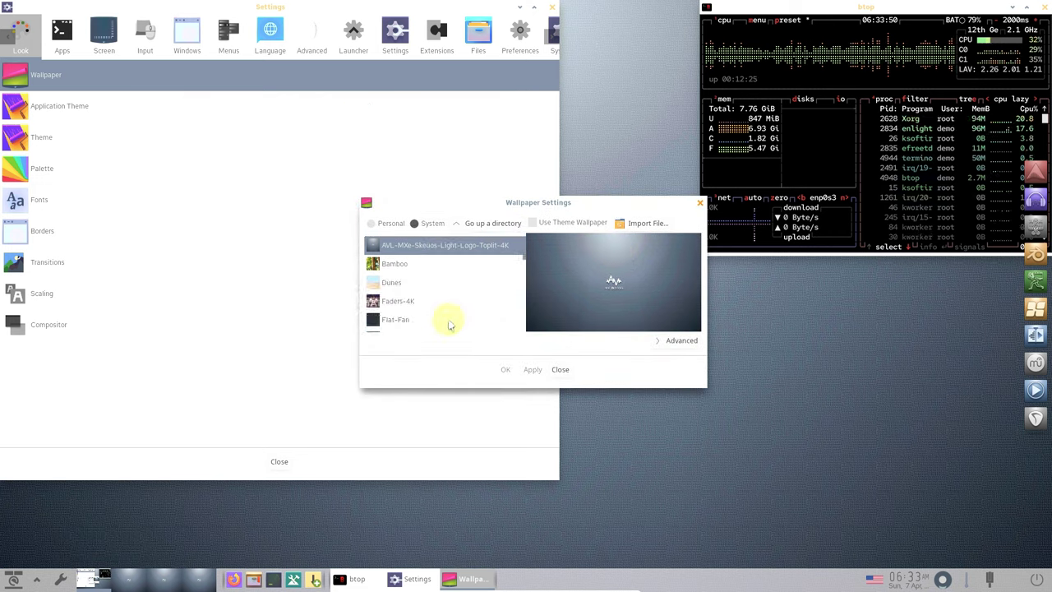
{"action": "left_click", "coordinate": [422, 264]}
{"action": "scroll", "coordinate": [424, 271], "scroll_direction": "down", "scroll_amount": 1}
{"action": "scroll", "coordinate": [424, 271], "scroll_direction": "down", "scroll_amount": 3}
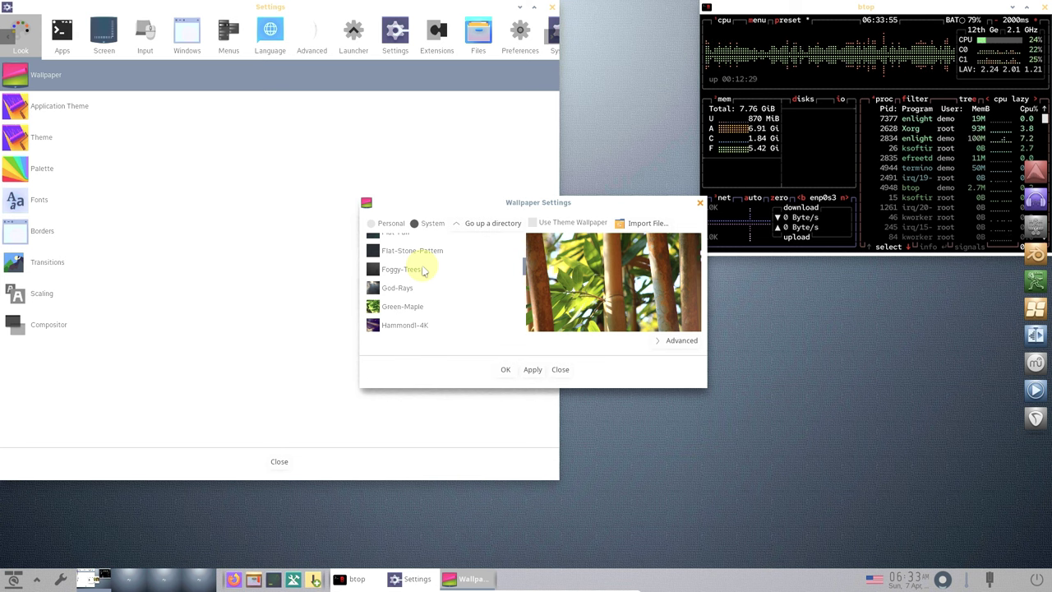
{"action": "scroll", "coordinate": [424, 294], "scroll_direction": "down", "scroll_amount": 1}
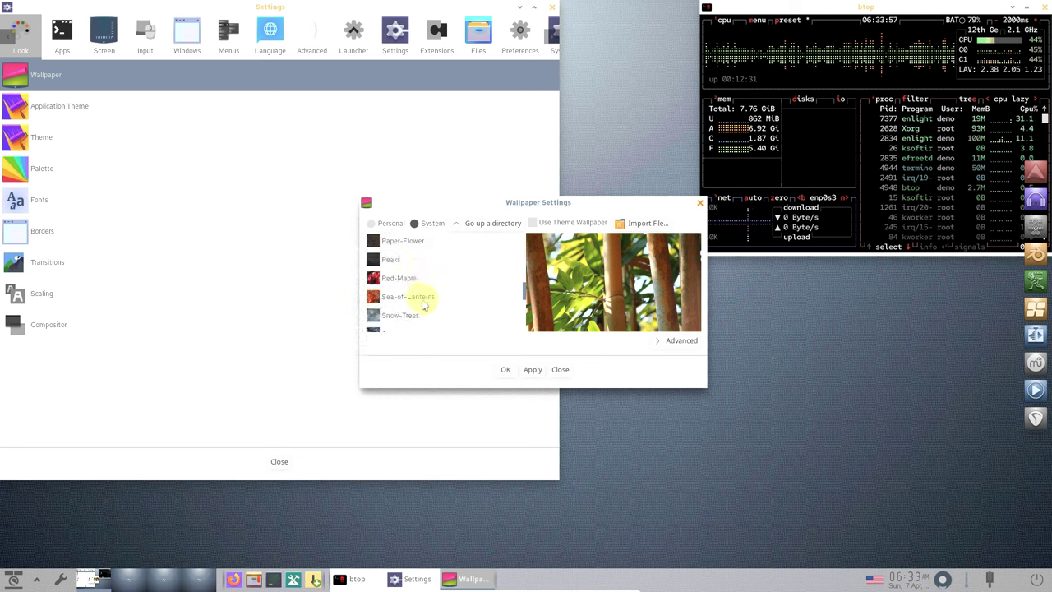
{"action": "scroll", "coordinate": [424, 299], "scroll_direction": "down", "scroll_amount": 1}
{"action": "left_click", "coordinate": [422, 298]}
{"action": "left_click", "coordinate": [425, 280]}
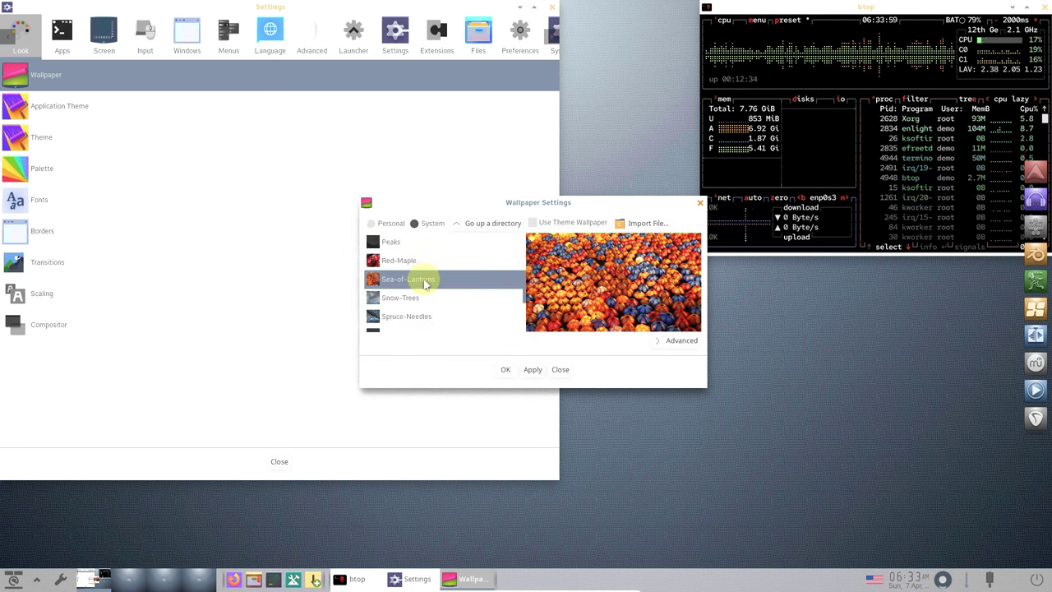
{"action": "left_click", "coordinate": [429, 297]}
- Look at the placement options, close Wallpaper Settings unchanged, then reopen it
{"action": "left_click", "coordinate": [675, 341]}
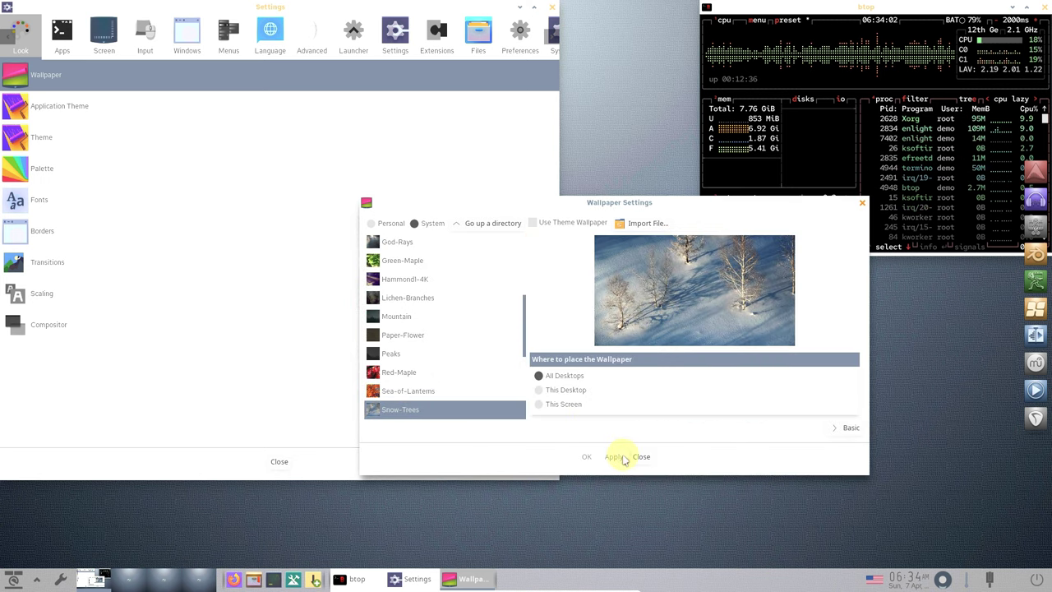
{"action": "left_click", "coordinate": [570, 376]}
{"action": "left_click", "coordinate": [643, 457]}
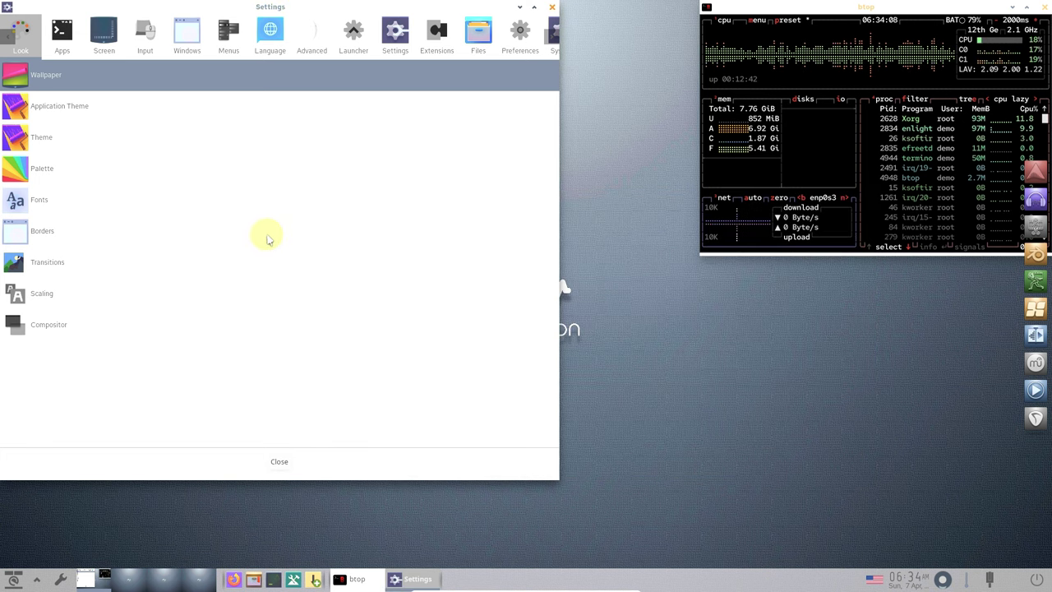
{"action": "left_click", "coordinate": [163, 82]}
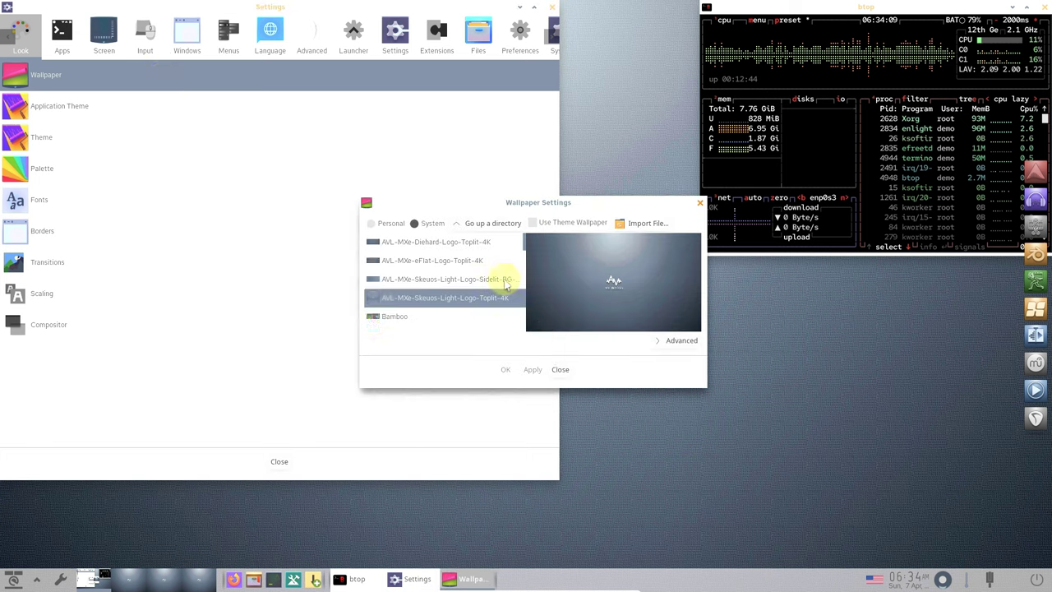
- Scroll the System wallpaper list and apply Snow-Trees as the desktop wallpaper
{"action": "scroll", "coordinate": [468, 312], "scroll_direction": "down", "scroll_amount": 5}
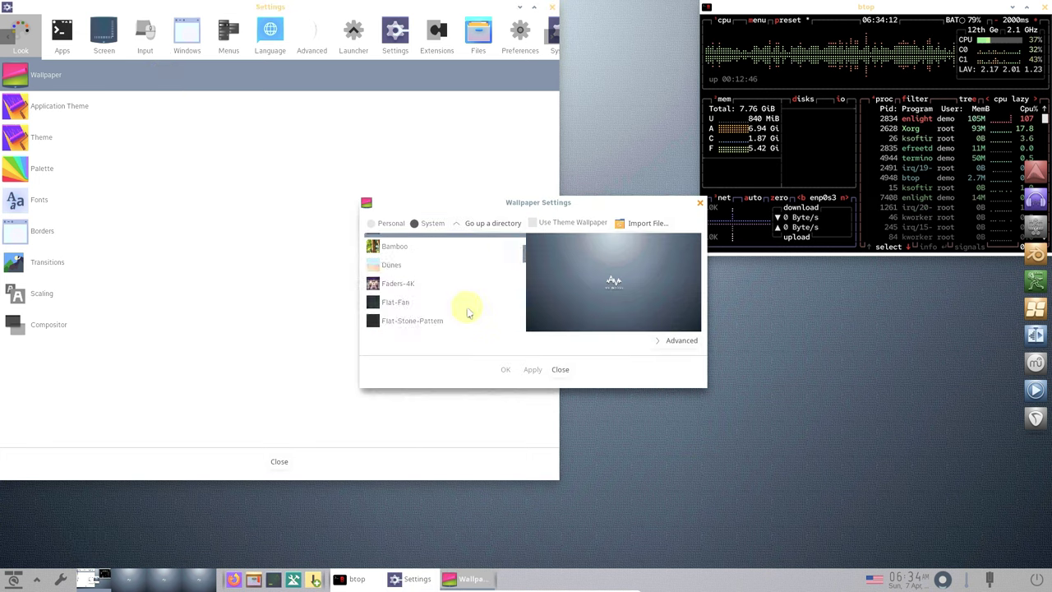
{"action": "scroll", "coordinate": [468, 312], "scroll_direction": "down", "scroll_amount": 5}
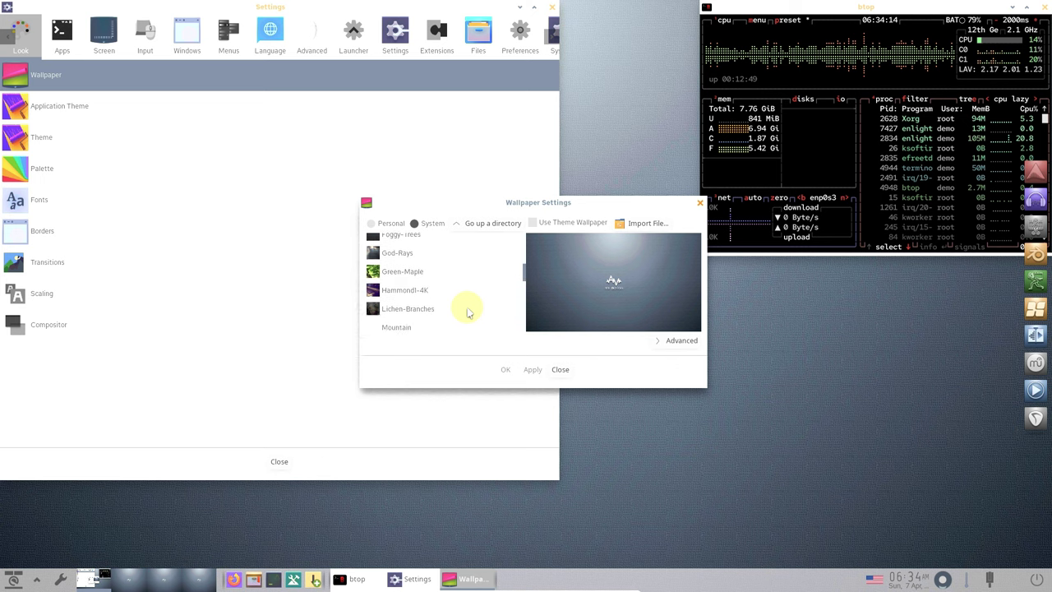
{"action": "scroll", "coordinate": [469, 313], "scroll_direction": "down", "scroll_amount": 1}
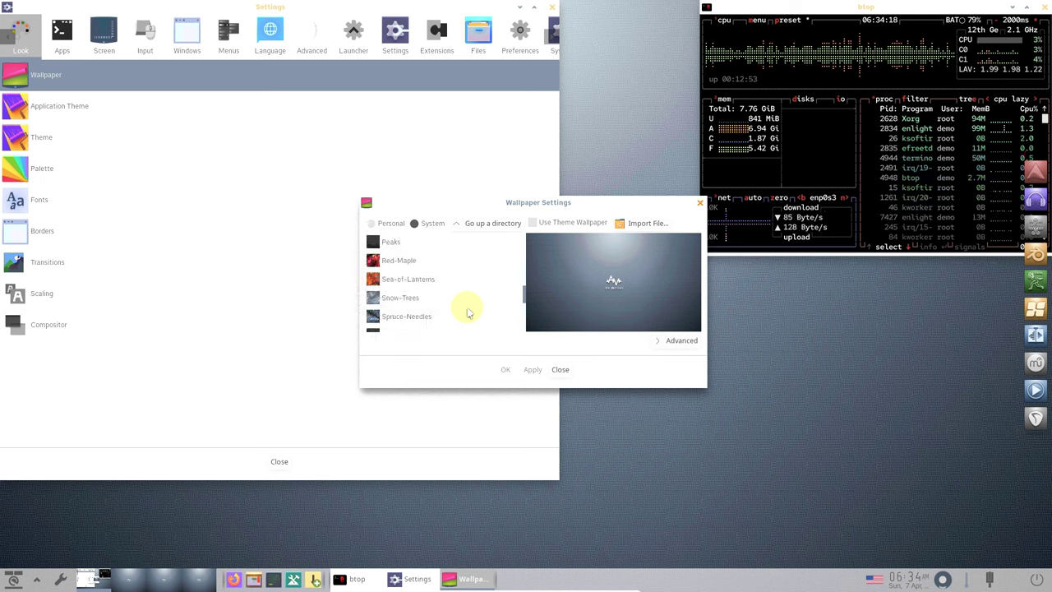
{"action": "scroll", "coordinate": [469, 312], "scroll_direction": "down", "scroll_amount": 2}
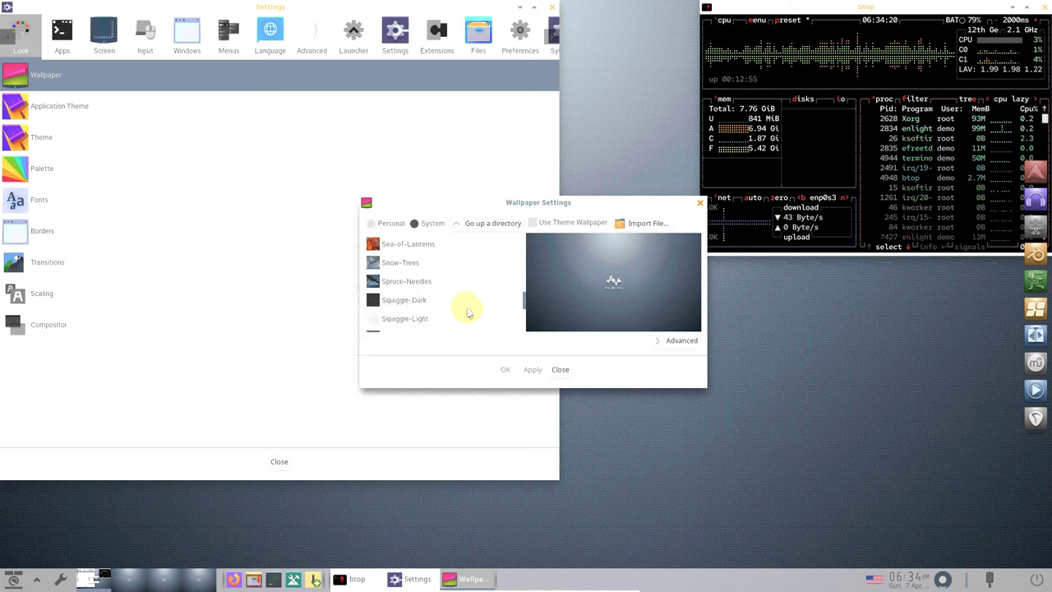
{"action": "scroll", "coordinate": [469, 312], "scroll_direction": "down", "scroll_amount": 3}
{"action": "scroll", "coordinate": [467, 306], "scroll_direction": "up", "scroll_amount": 3}
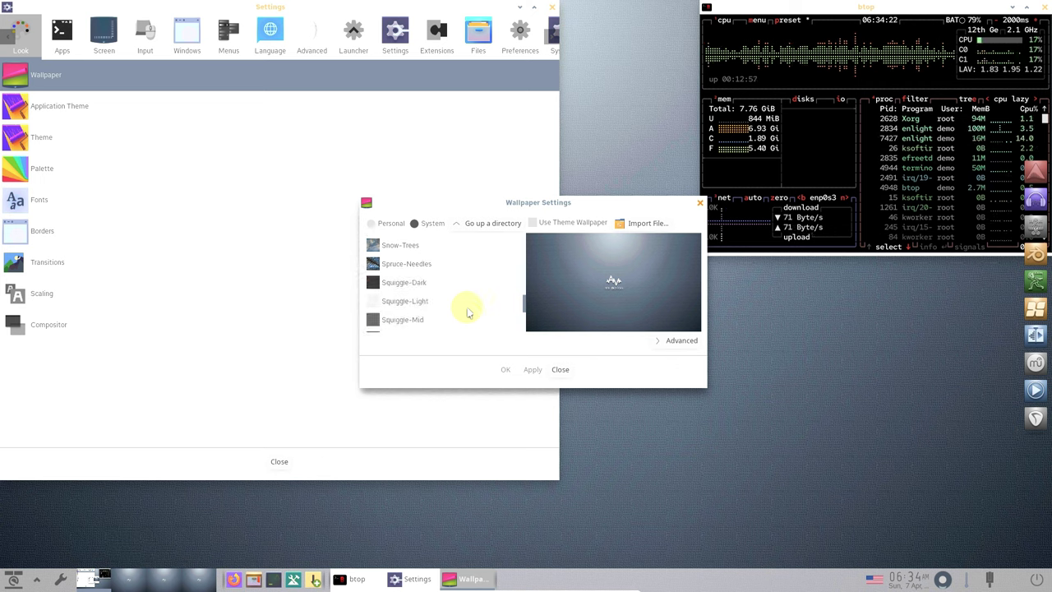
{"action": "left_click", "coordinate": [456, 262]}
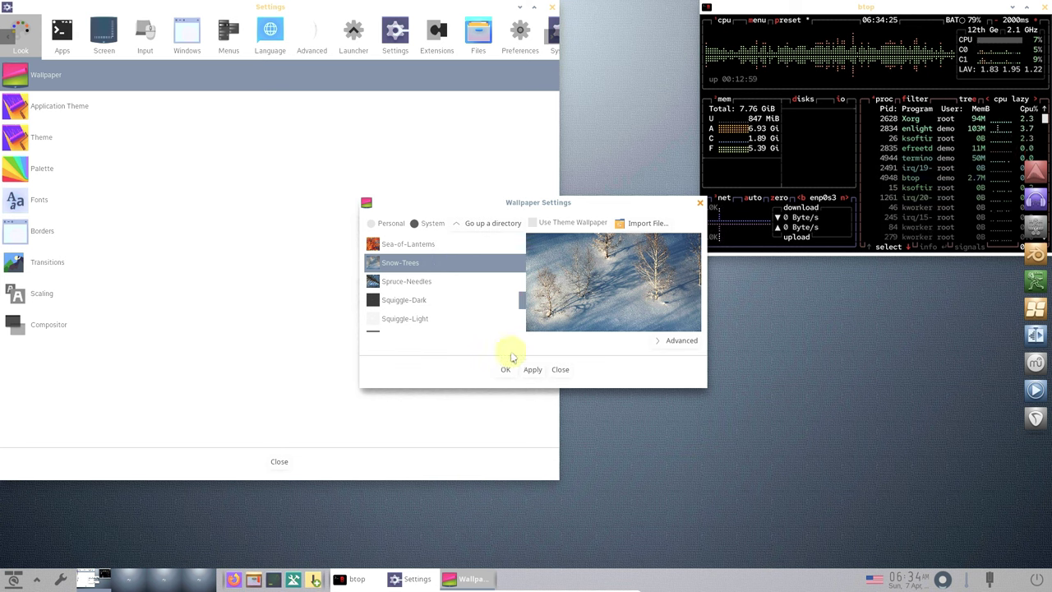
{"action": "left_click", "coordinate": [533, 370]}
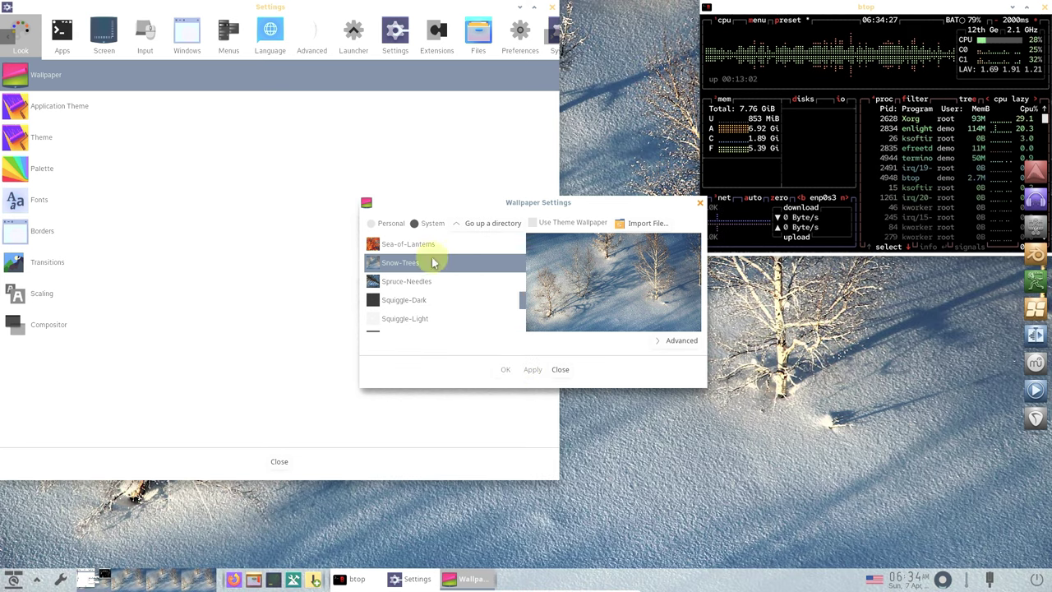
- Toggle the theme wallpaper option on and off and check the placement options
{"action": "left_click", "coordinate": [566, 228]}
{"action": "left_click", "coordinate": [566, 228]}
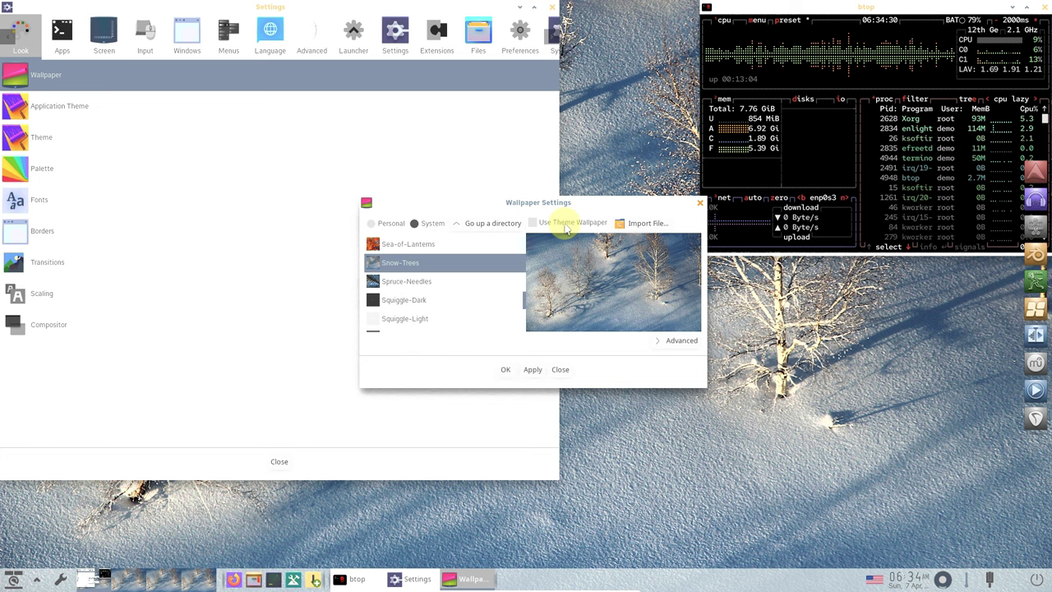
{"action": "left_click", "coordinate": [672, 339]}
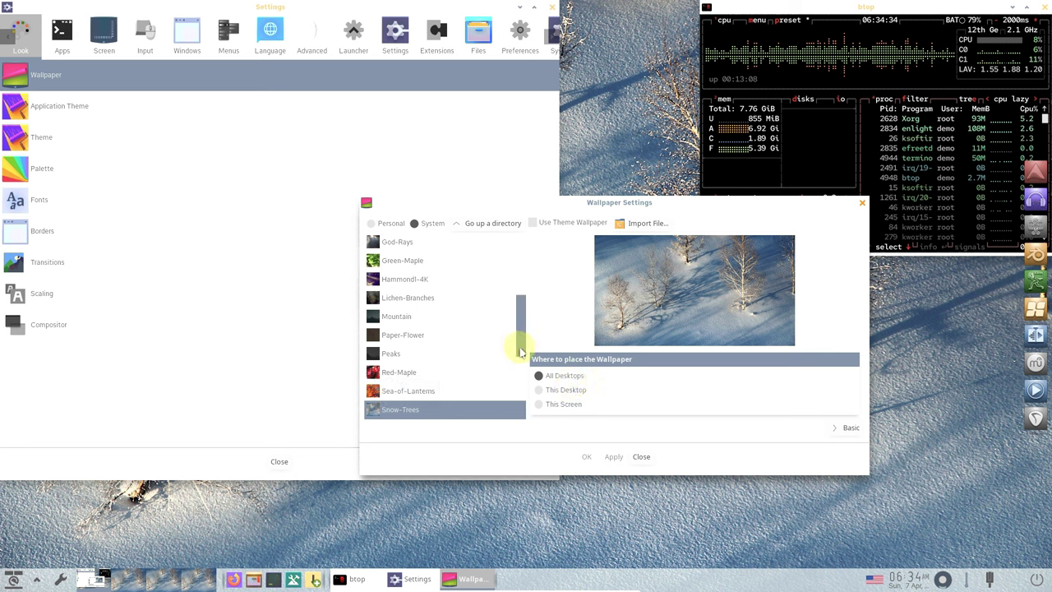
{"action": "left_click", "coordinate": [846, 427]}
- Preview Yellow-Flower, Vibrolux68-4K and Sunset-Hills, then apply White-Flower and close the dialog
{"action": "left_click_drag", "start_coordinate": [523, 345], "coordinate": [521, 435]}
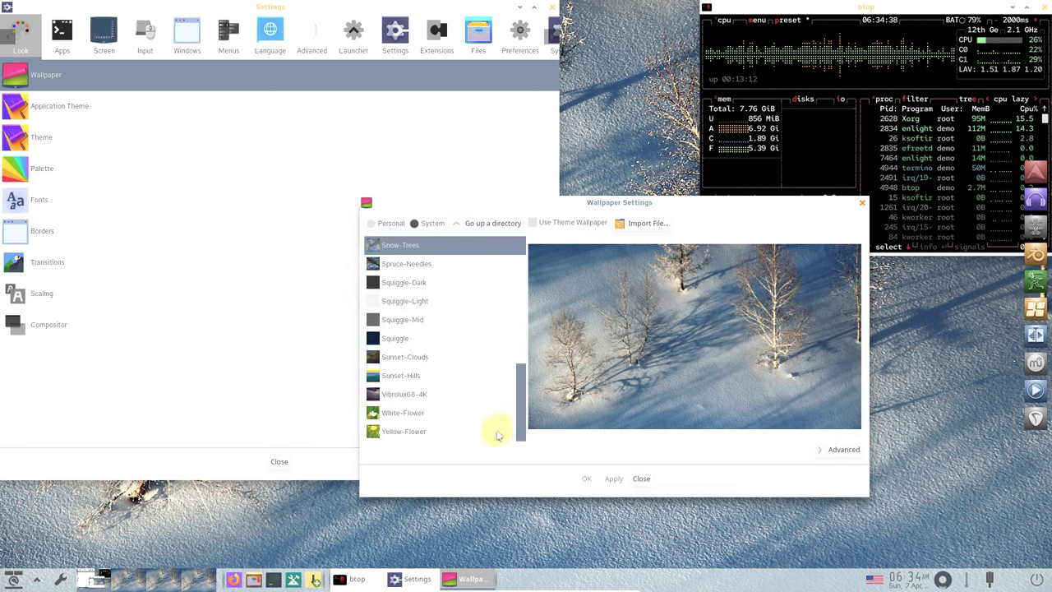
{"action": "left_click", "coordinate": [497, 433]}
{"action": "left_click", "coordinate": [479, 415]}
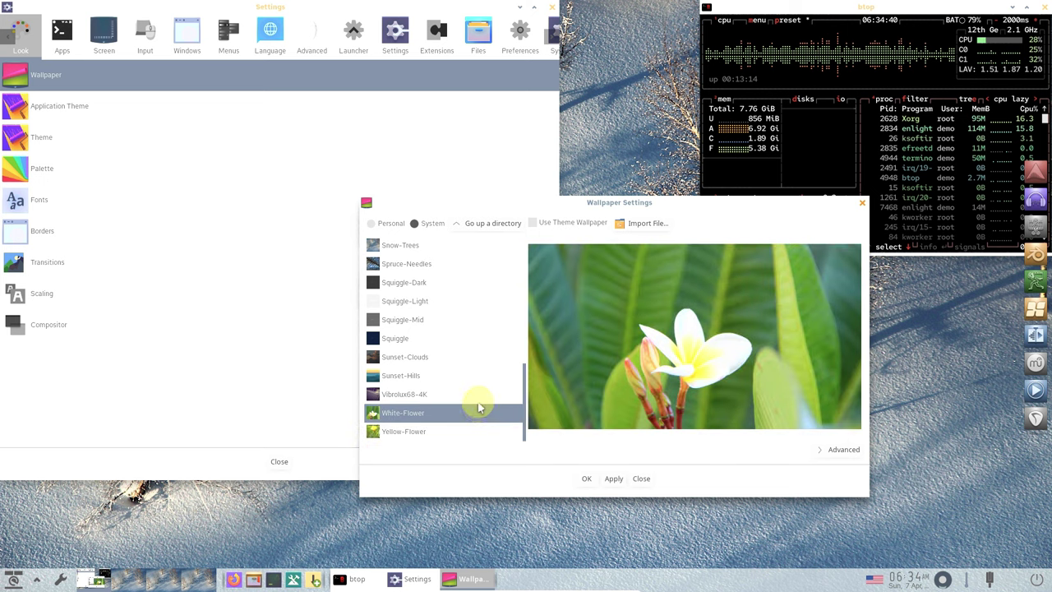
{"action": "left_click", "coordinate": [476, 396]}
{"action": "left_click", "coordinate": [473, 379]}
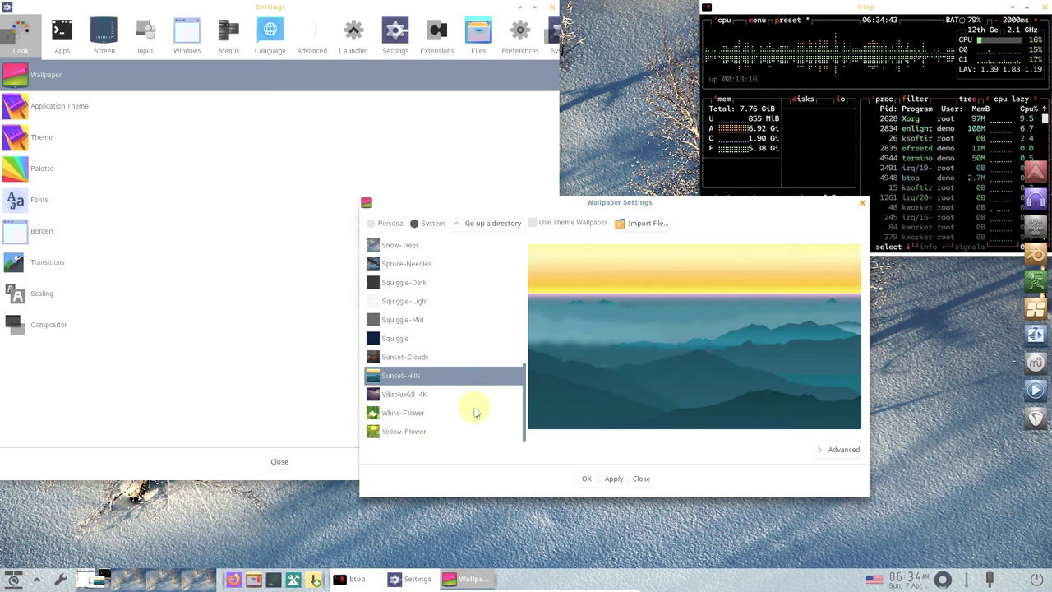
{"action": "left_click", "coordinate": [474, 411]}
{"action": "left_click", "coordinate": [613, 479]}
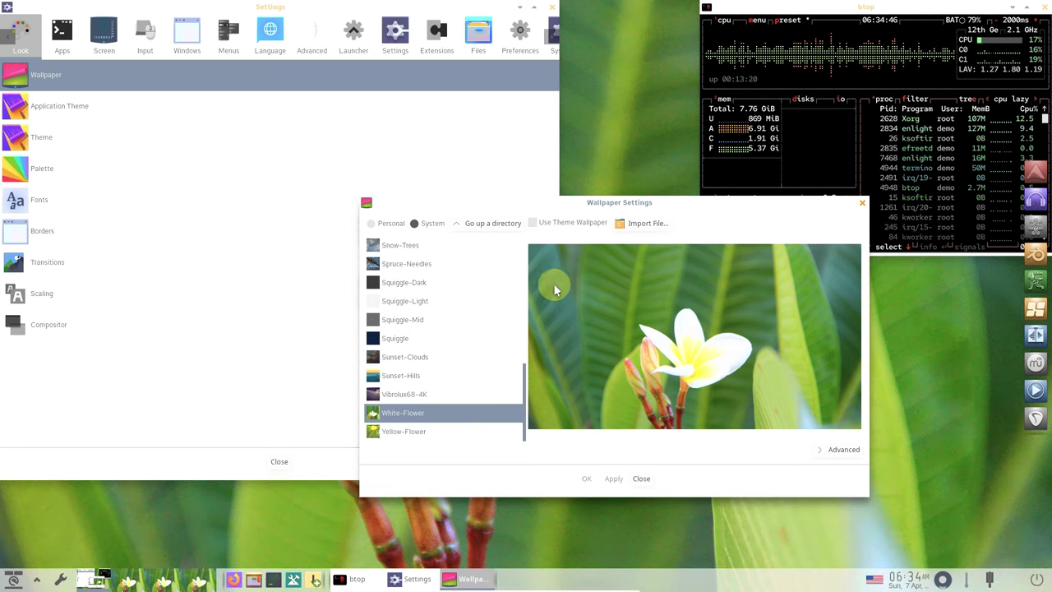
{"action": "left_click", "coordinate": [643, 478]}
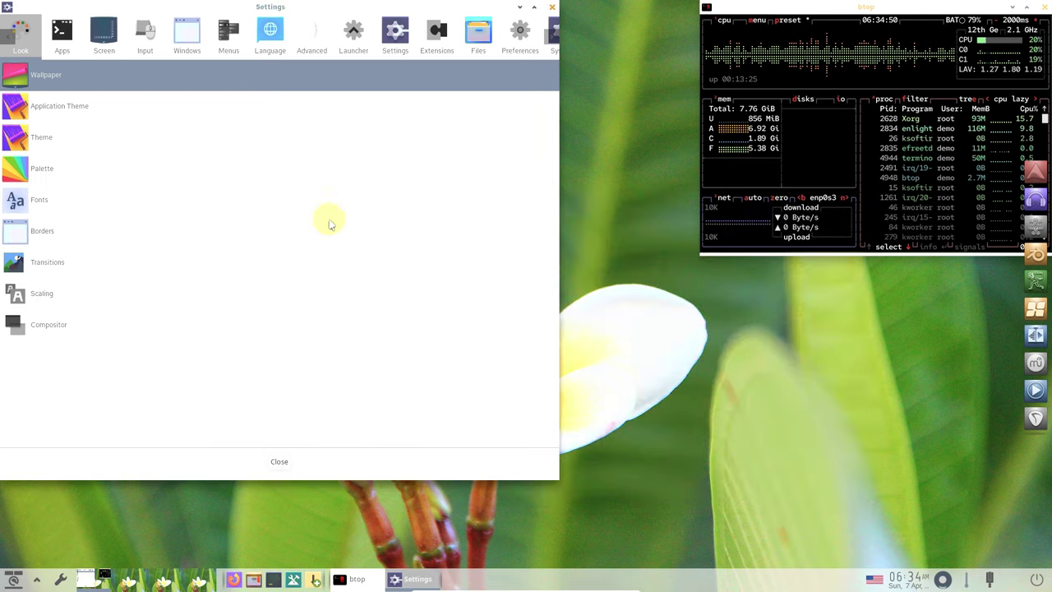
- Check the Application Theme icon themes, preview Enlightenment-X, then restore Evolvere Icons 2
{"action": "left_click", "coordinate": [105, 116]}
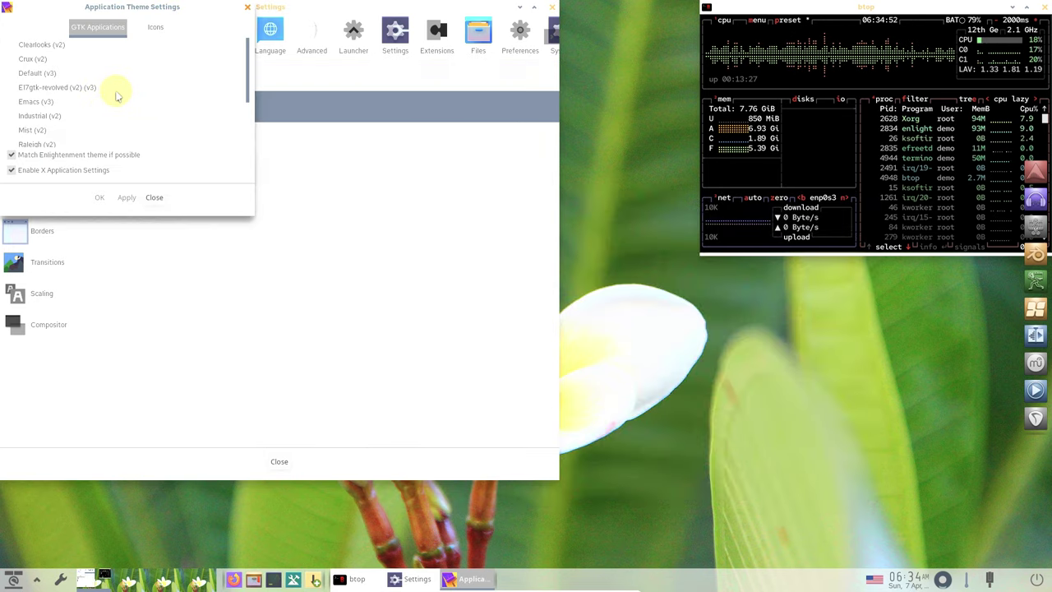
{"action": "left_click", "coordinate": [149, 27]}
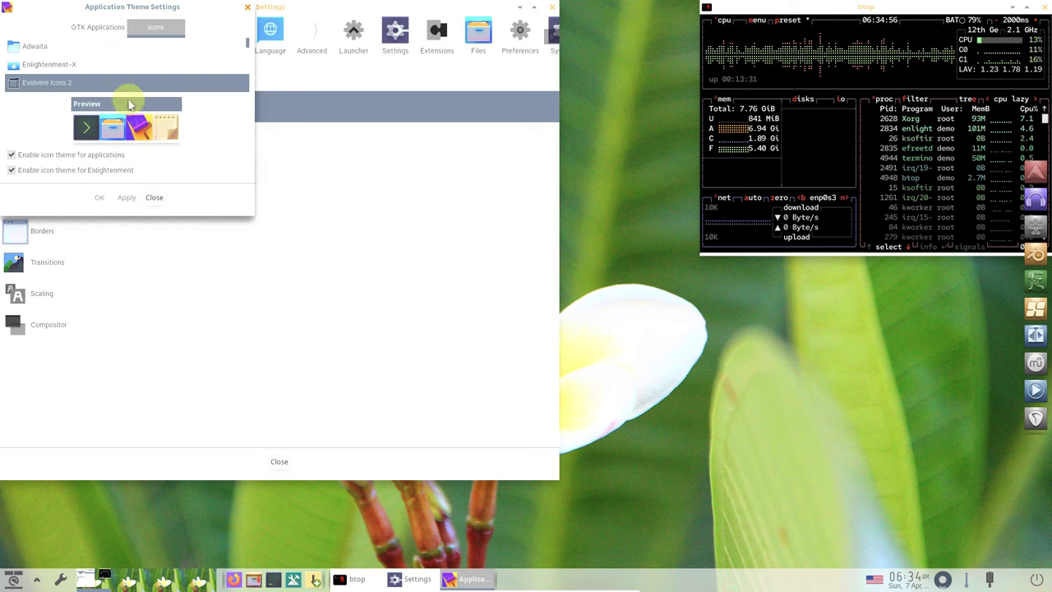
{"action": "left_click", "coordinate": [115, 69]}
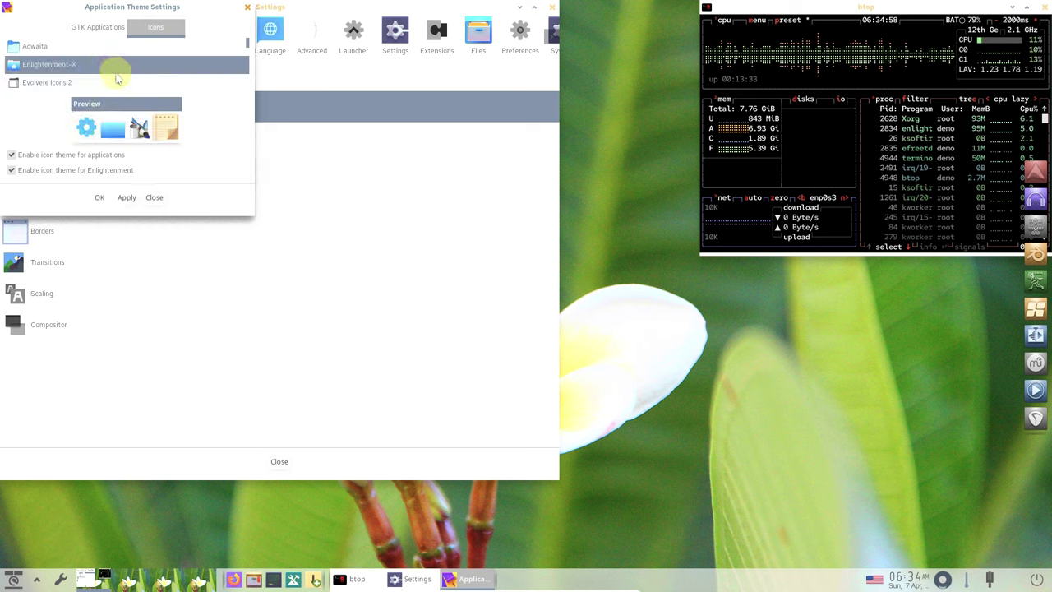
{"action": "left_click", "coordinate": [116, 82]}
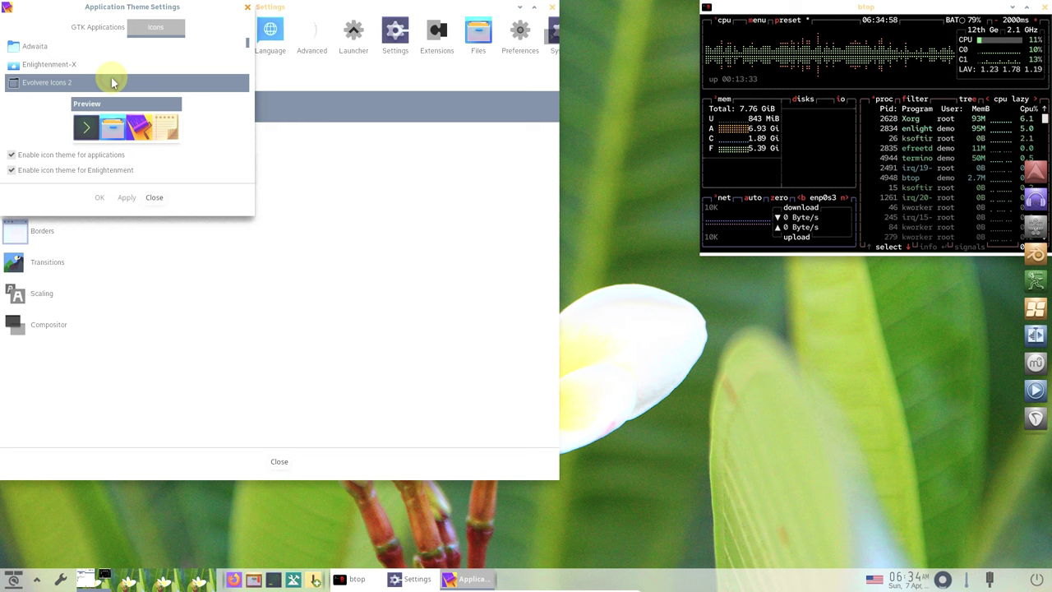
{"action": "left_click", "coordinate": [154, 197]}
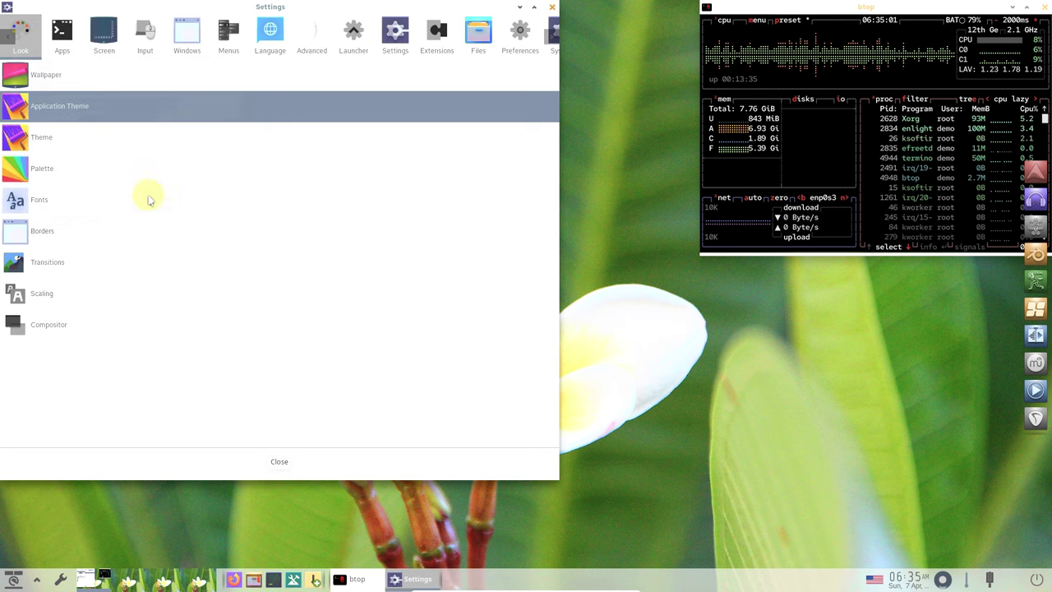
- View the Theme Selector and Palette Editor without changes, then open Font Settings
{"action": "left_click", "coordinate": [99, 140]}
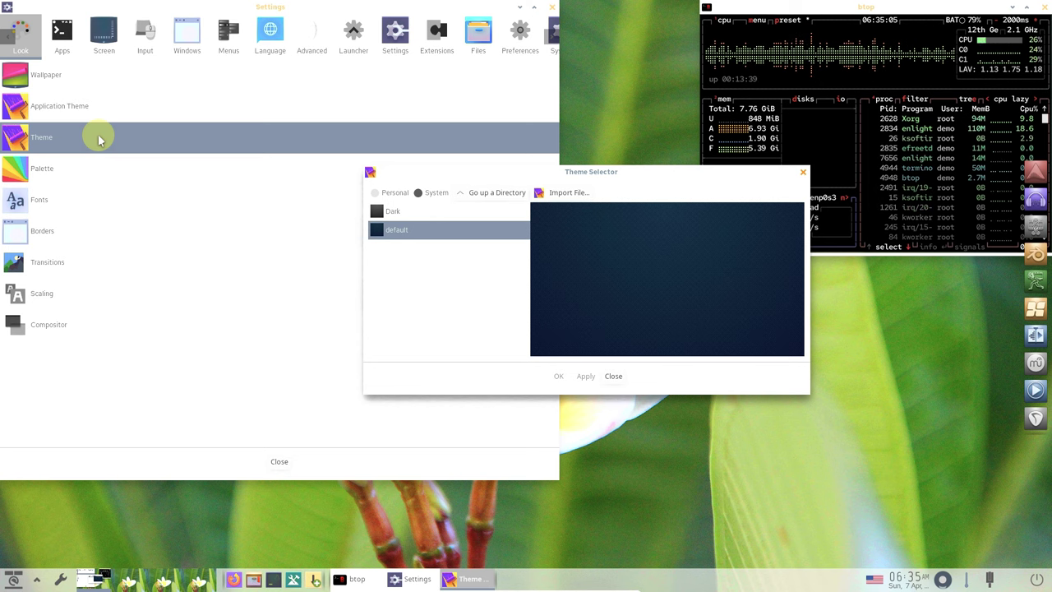
{"action": "left_click", "coordinate": [613, 378]}
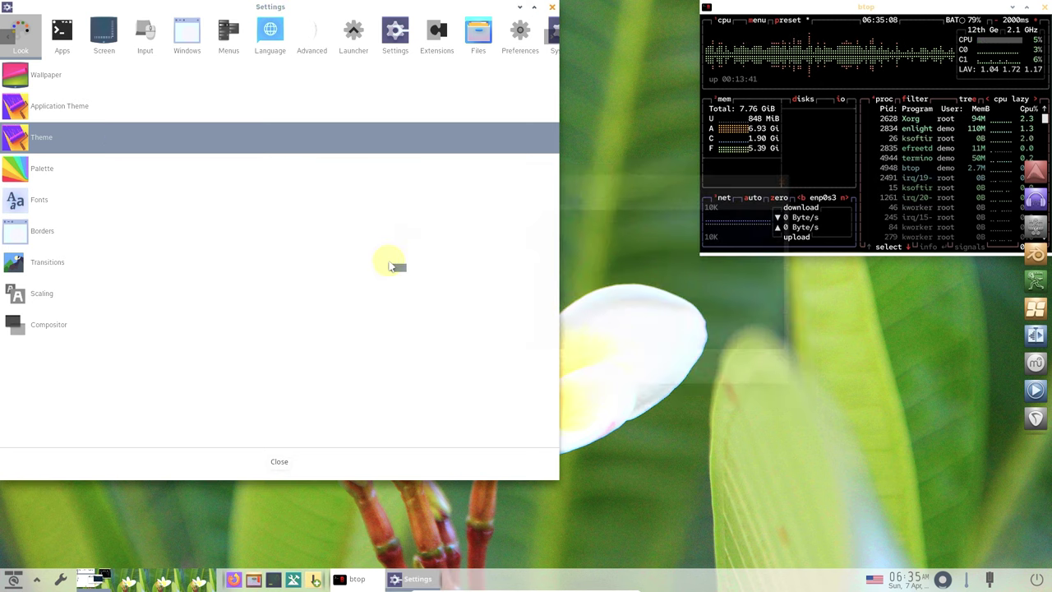
{"action": "left_click", "coordinate": [287, 171]}
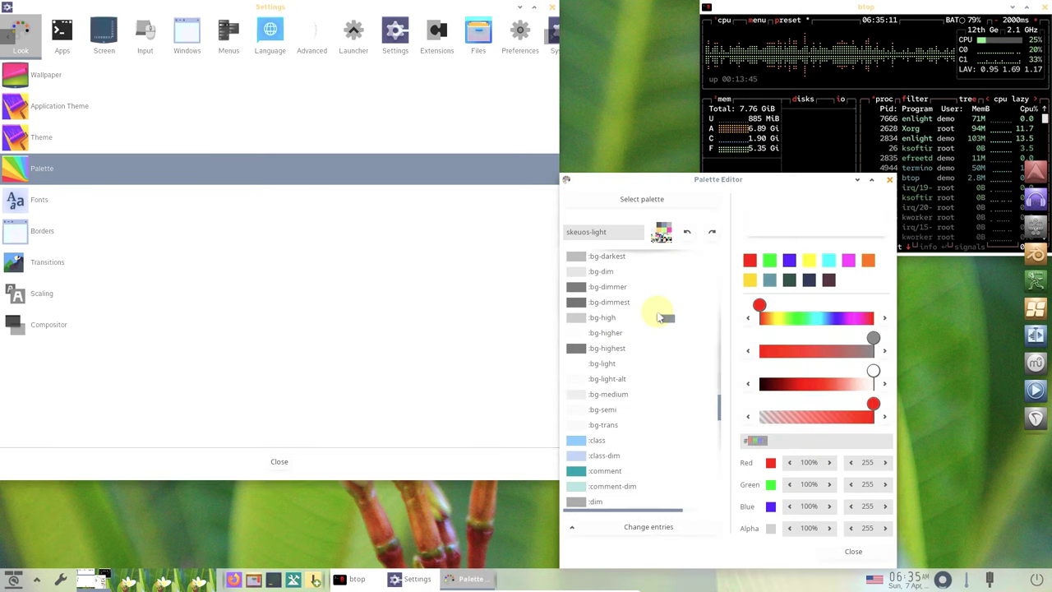
{"action": "left_click", "coordinate": [851, 554]}
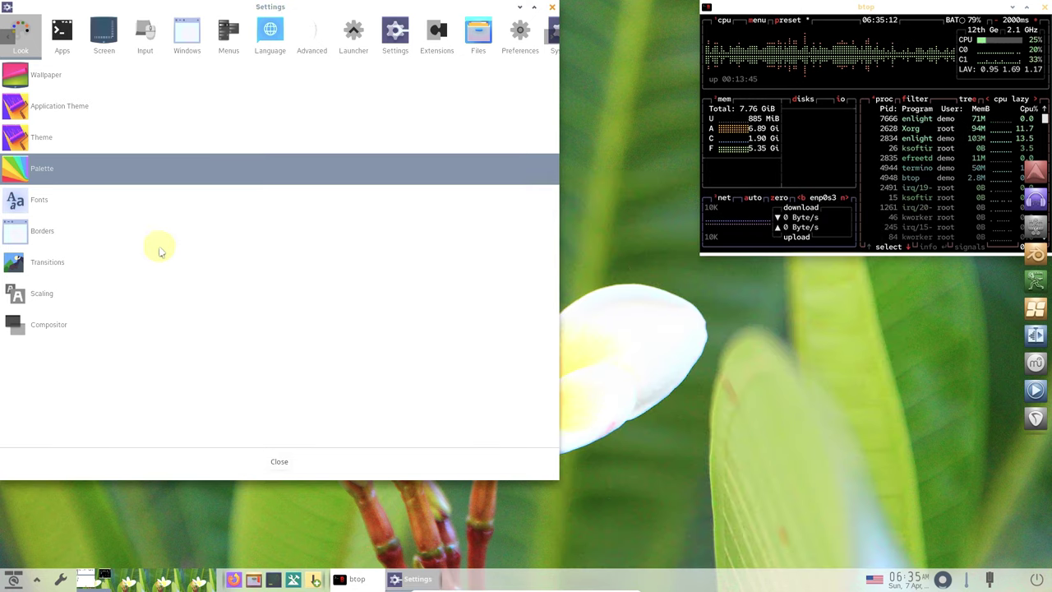
{"action": "left_click", "coordinate": [123, 199]}
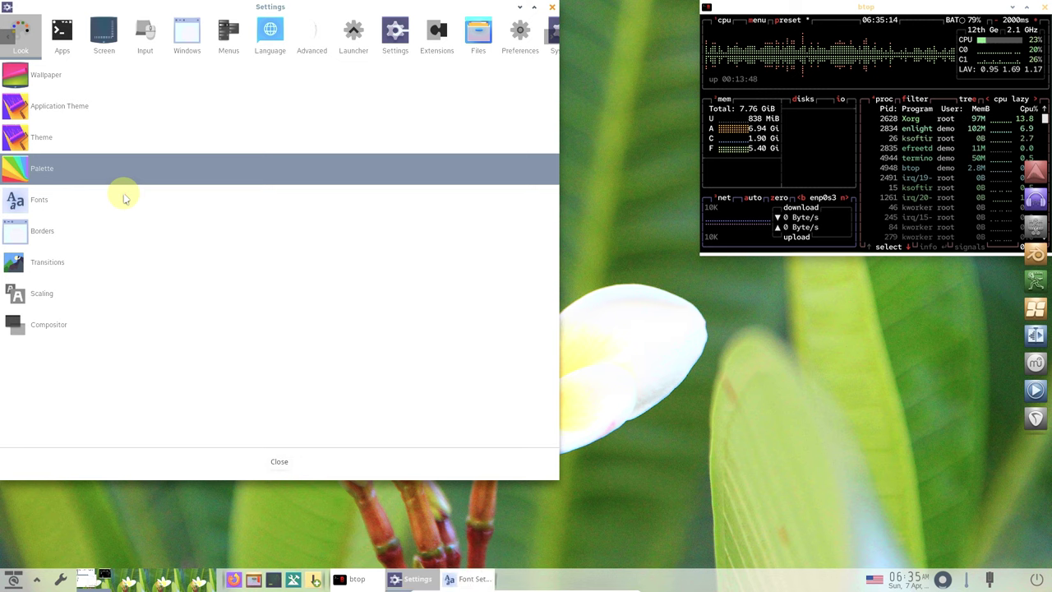
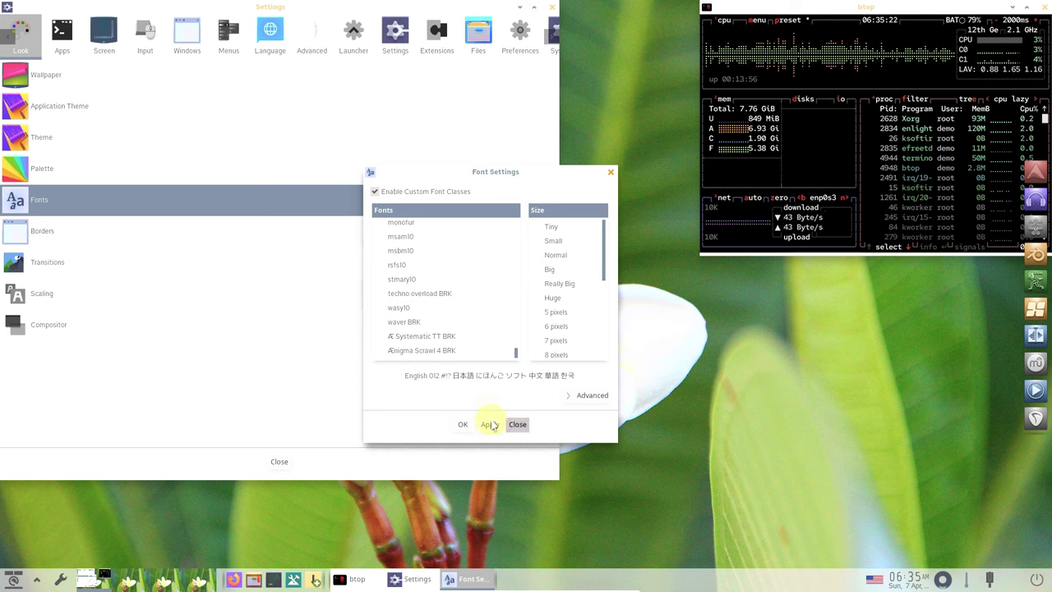
- Dismiss Font Settings and look over the default border style options
{"action": "key", "text": "Escape"}
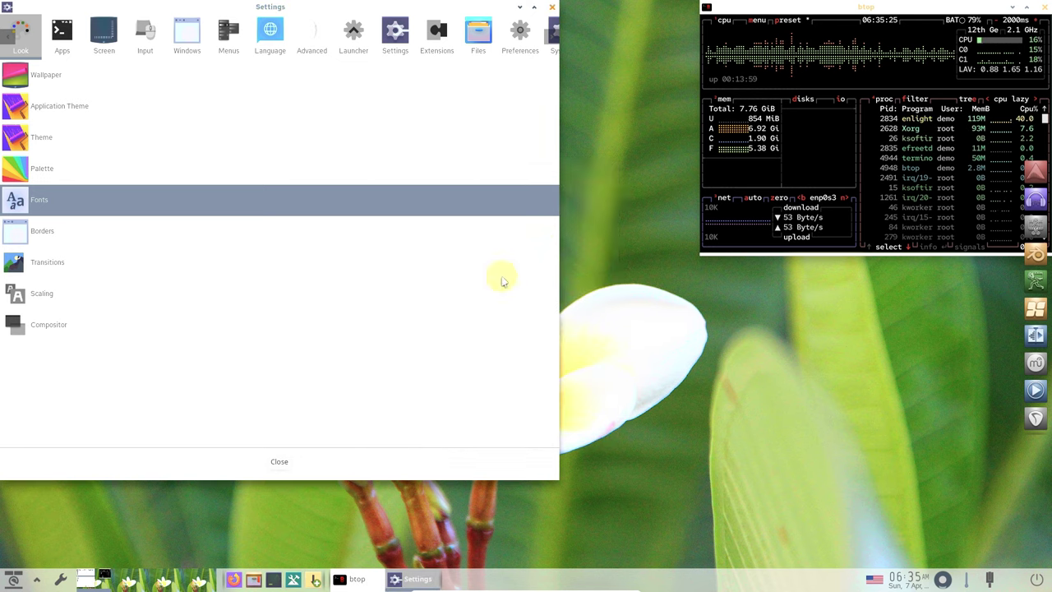
{"action": "left_click", "coordinate": [233, 227]}
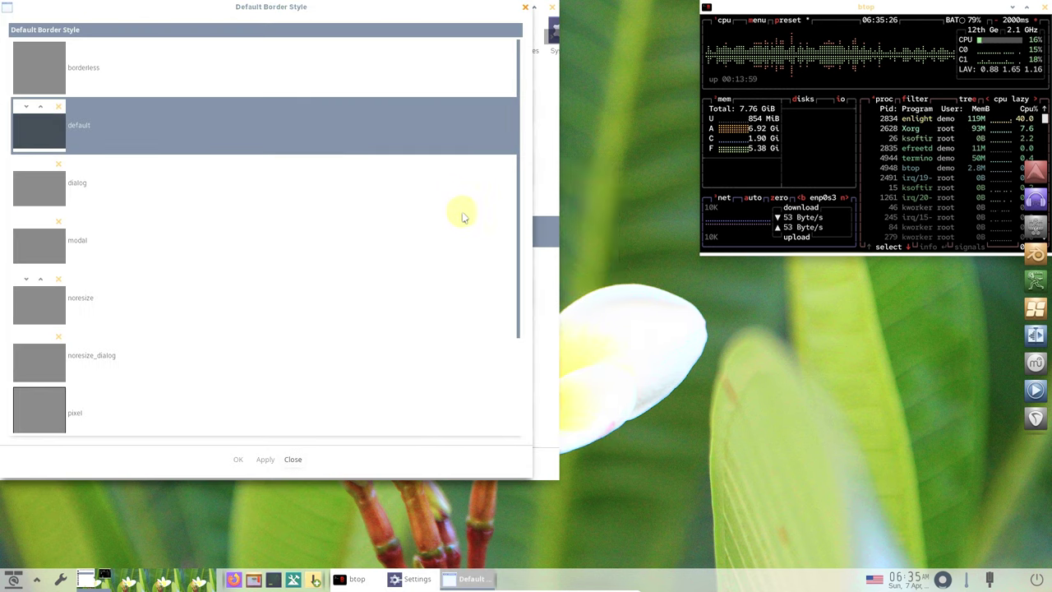
{"action": "left_click_drag", "start_coordinate": [517, 258], "coordinate": [505, 446]}
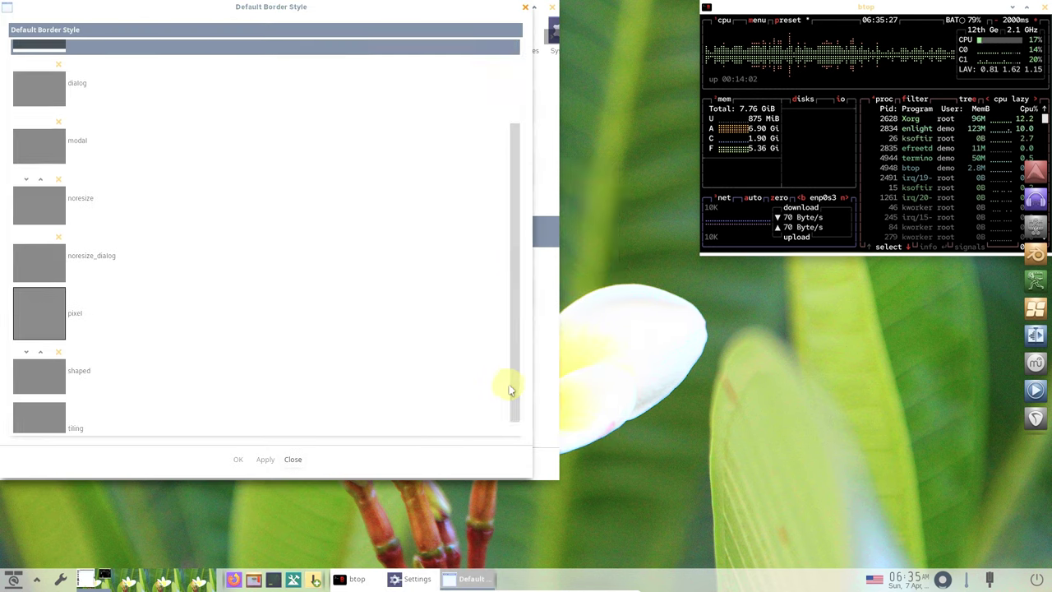
{"action": "left_click", "coordinate": [293, 459]}
- Review the Transitions and Scaling settings dialogs, closing each
{"action": "left_click", "coordinate": [130, 262]}
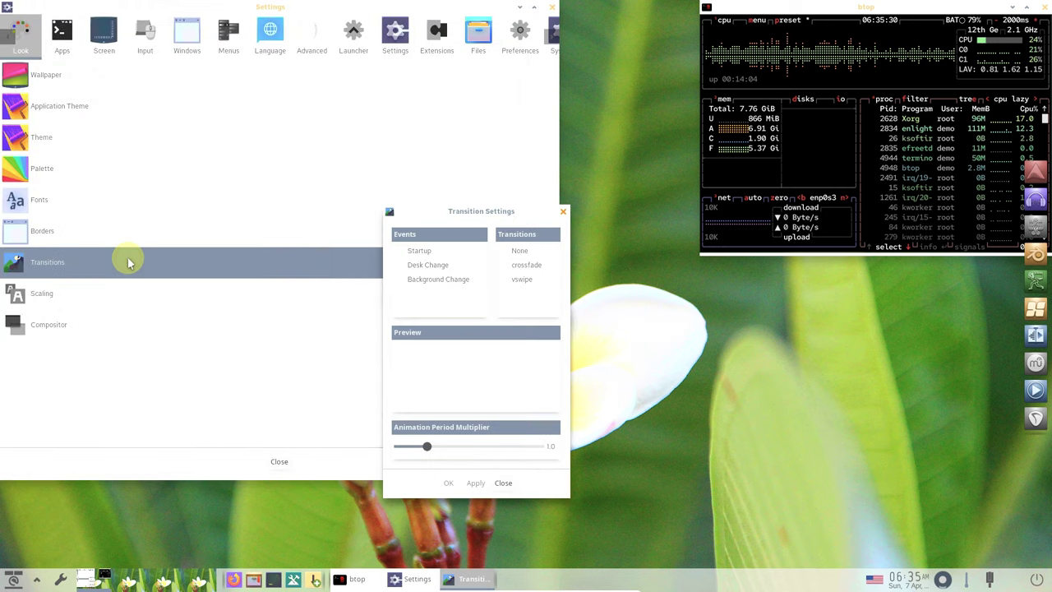
{"action": "left_click", "coordinate": [503, 482]}
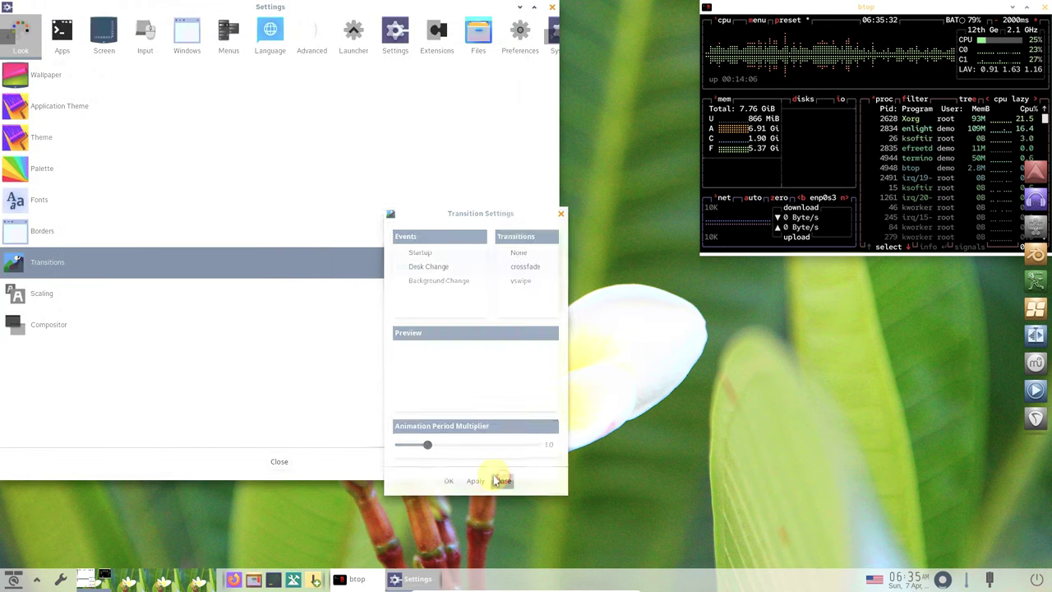
{"action": "left_click", "coordinate": [138, 294]}
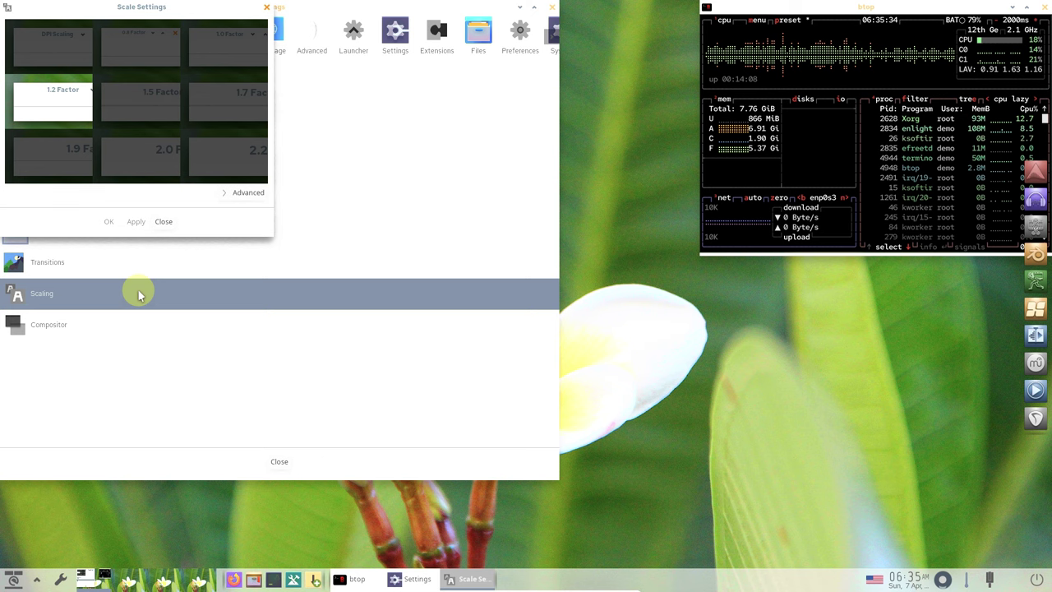
{"action": "left_click", "coordinate": [163, 222]}
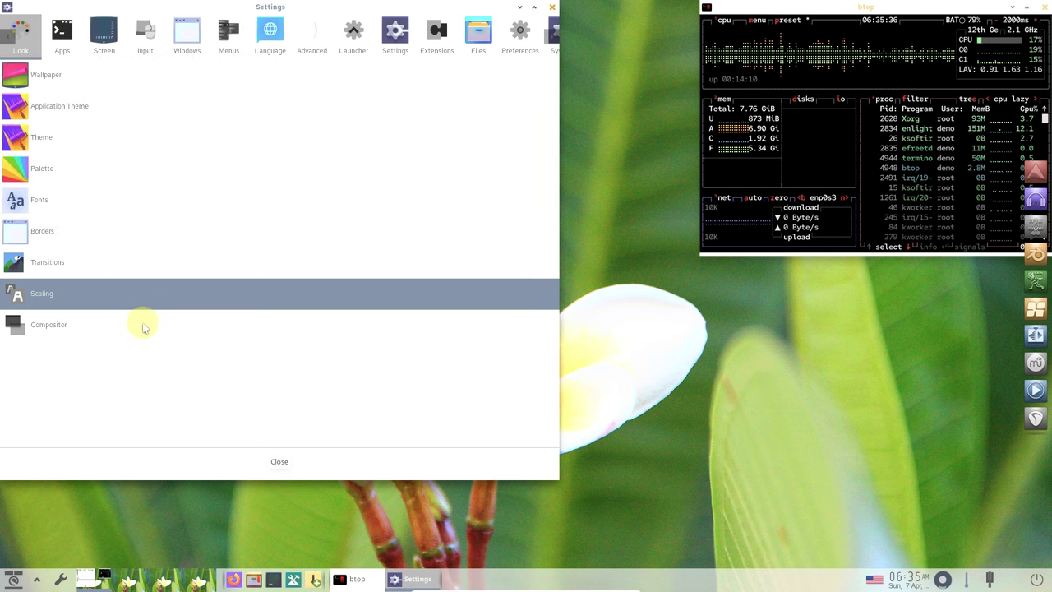
- Inspect the Compositor rendering and Advanced options, then close it
{"action": "left_click", "coordinate": [142, 326]}
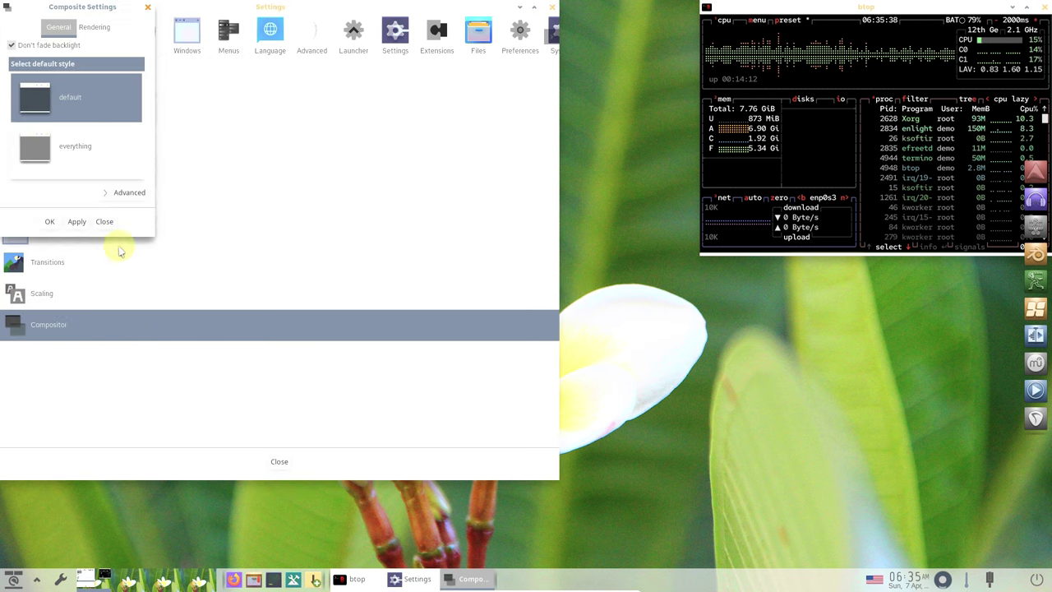
{"action": "left_click", "coordinate": [93, 27]}
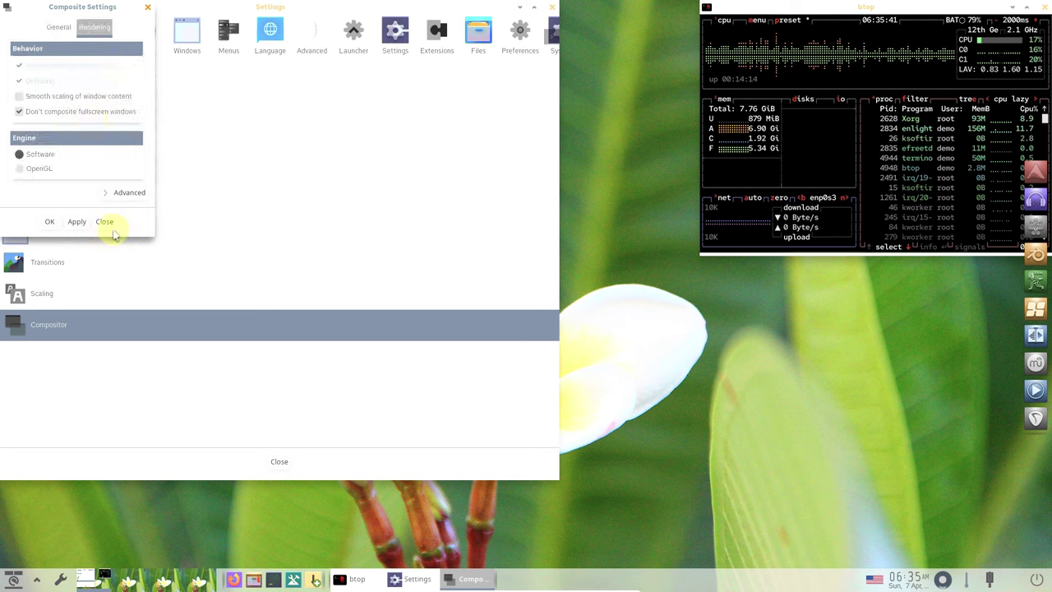
{"action": "left_click", "coordinate": [115, 194]}
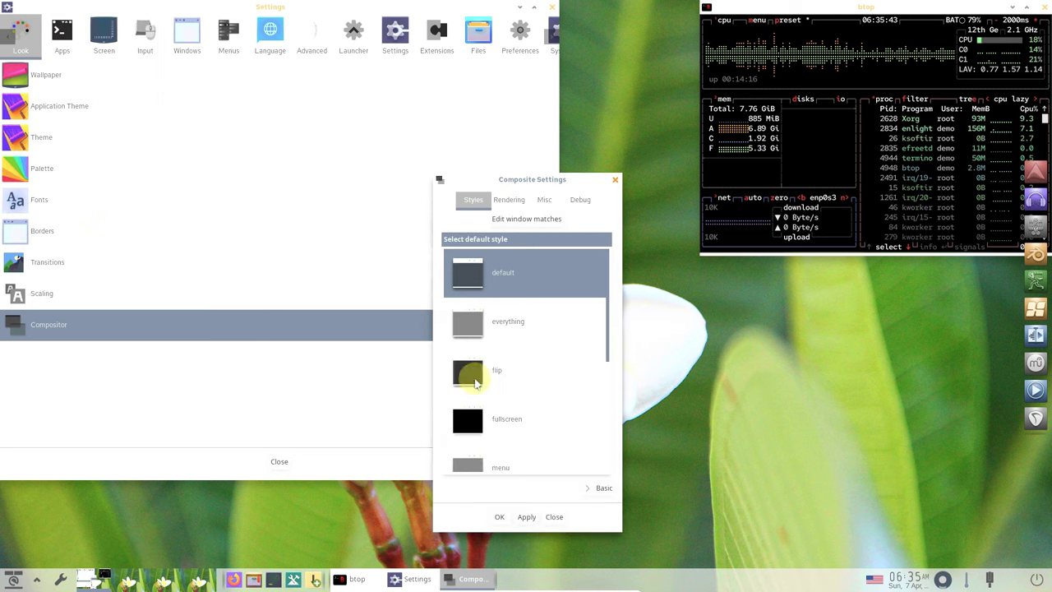
{"action": "left_click", "coordinate": [554, 516]}
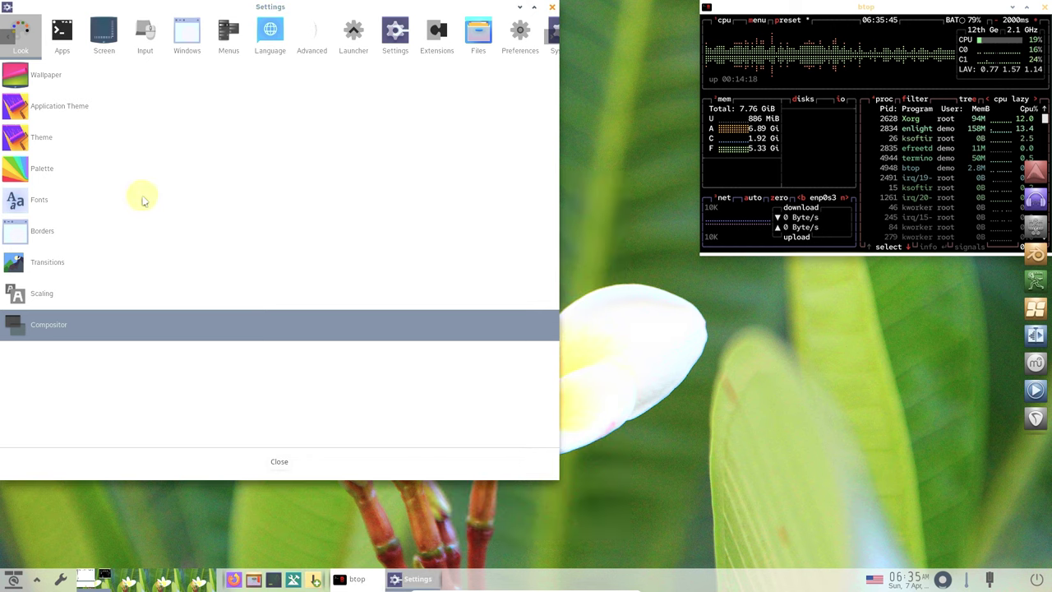
- Under Apps, review the Launcher Applications list and its order tab
{"action": "left_click", "coordinate": [66, 49]}
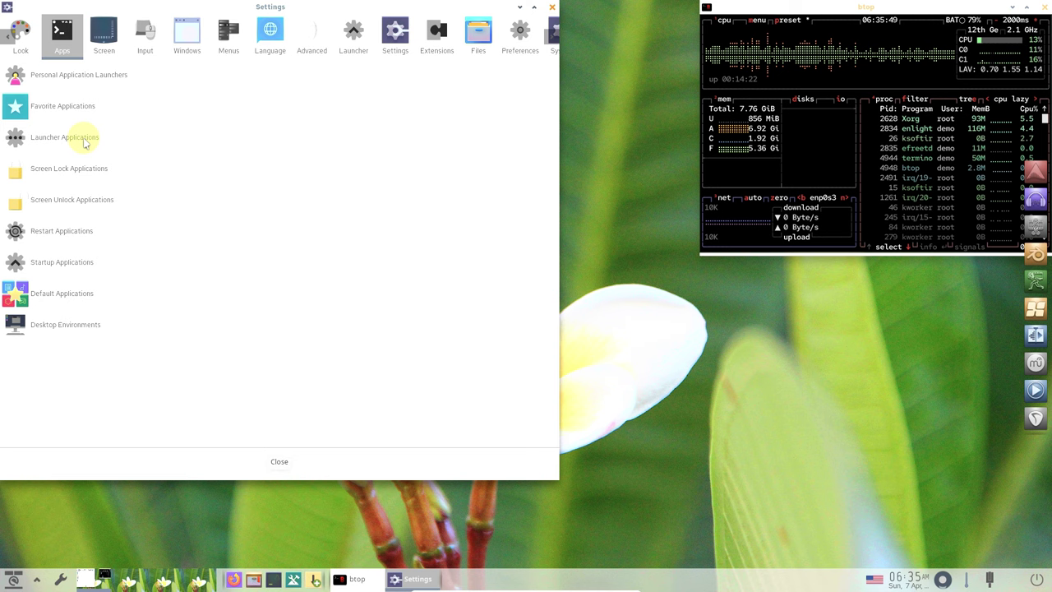
{"action": "left_click", "coordinate": [82, 140]}
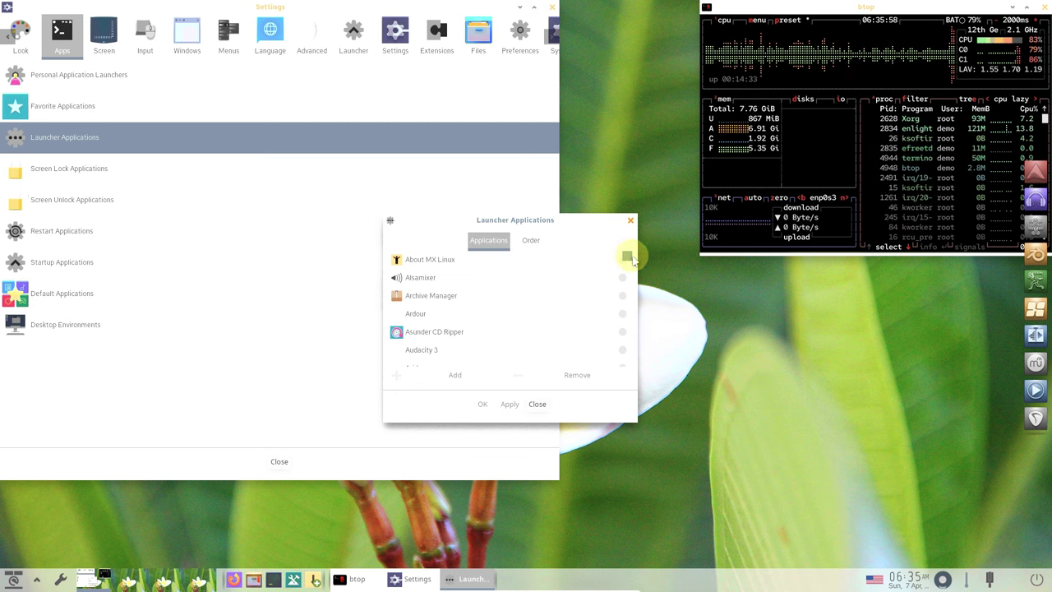
{"action": "left_click_drag", "start_coordinate": [629, 258], "coordinate": [634, 359]}
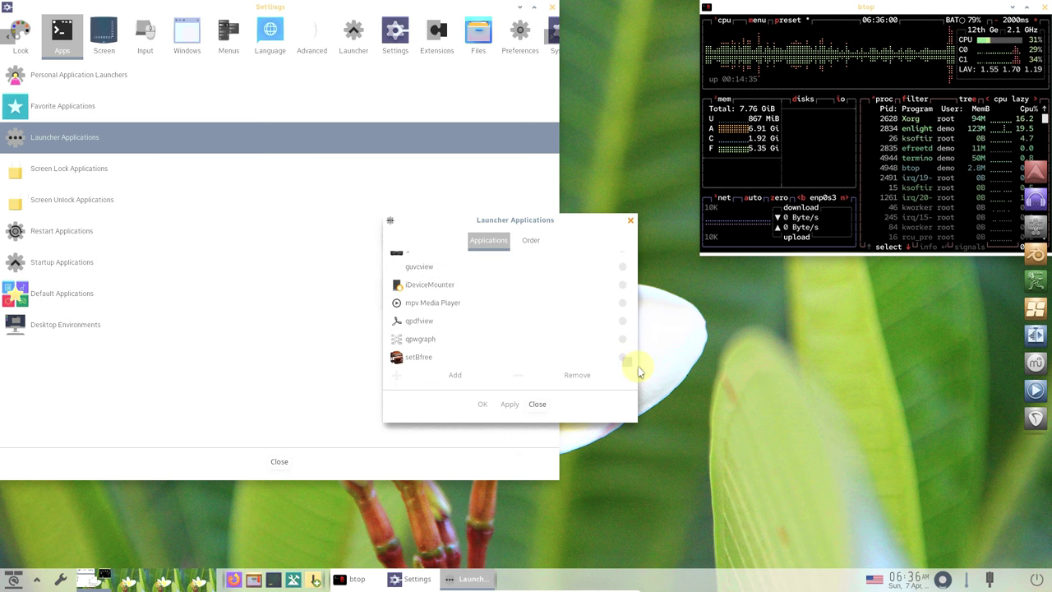
{"action": "left_click", "coordinate": [526, 239]}
{"action": "left_click", "coordinate": [535, 404]}
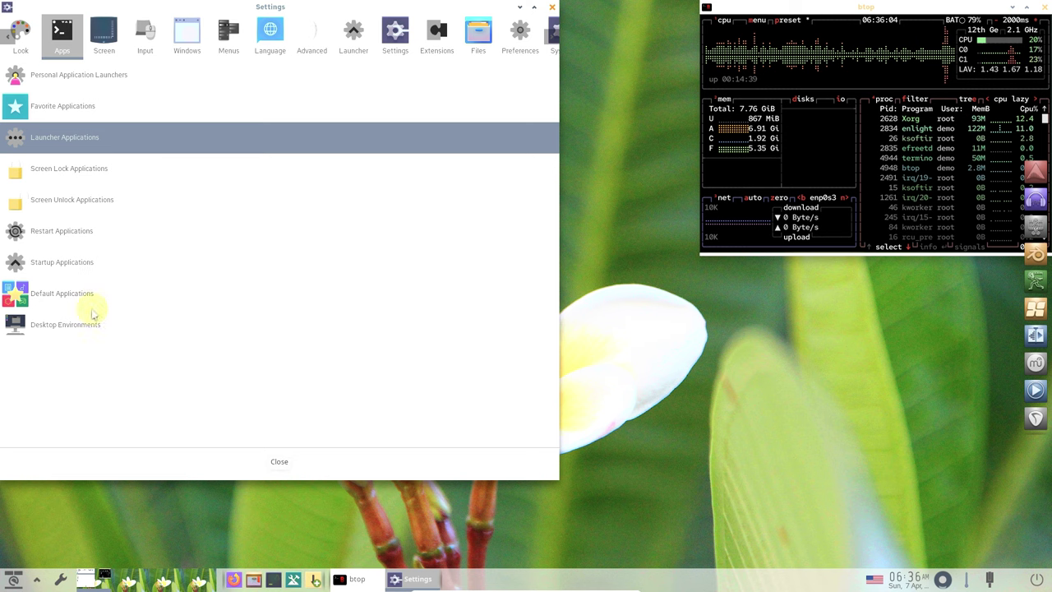
- Browse Startup Applications' applications and order tabs, then show the Screen category
{"action": "left_click", "coordinate": [105, 256]}
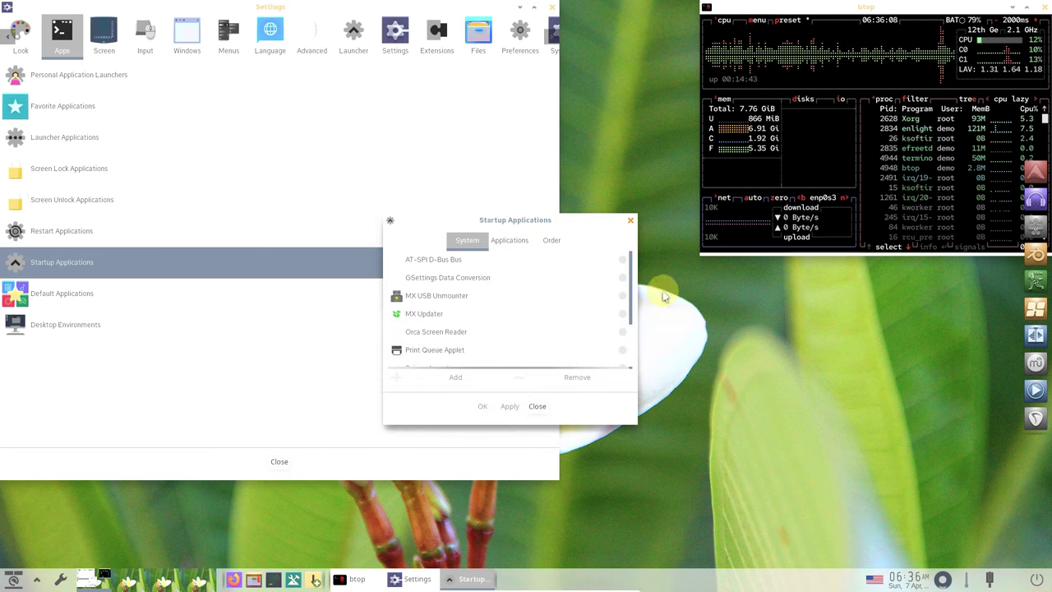
{"action": "left_click_drag", "start_coordinate": [627, 282], "coordinate": [626, 371]}
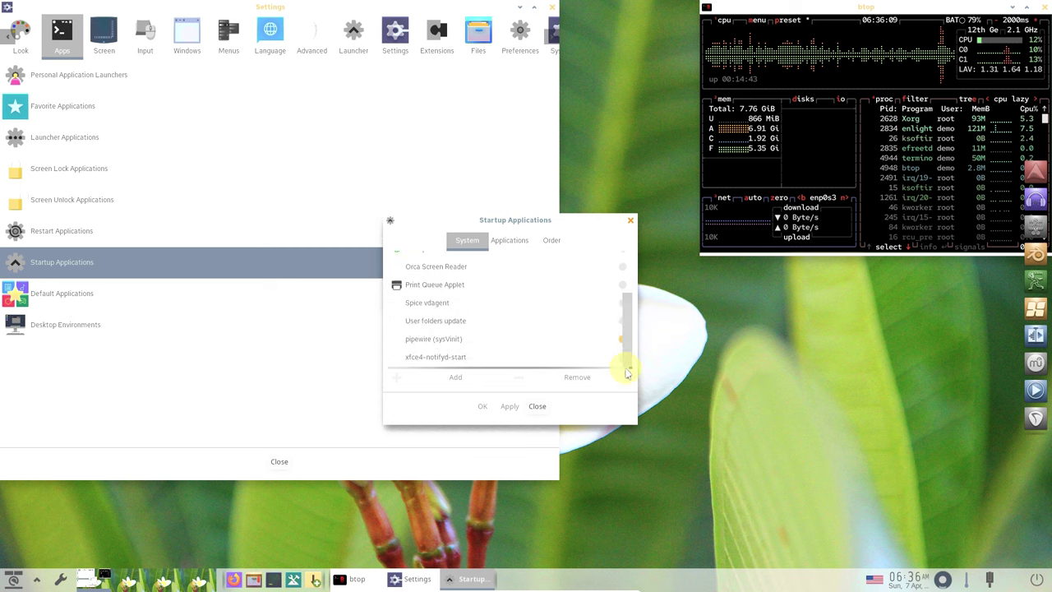
{"action": "left_click", "coordinate": [518, 240]}
{"action": "left_click_drag", "start_coordinate": [627, 260], "coordinate": [630, 364]}
{"action": "left_click", "coordinate": [549, 239]}
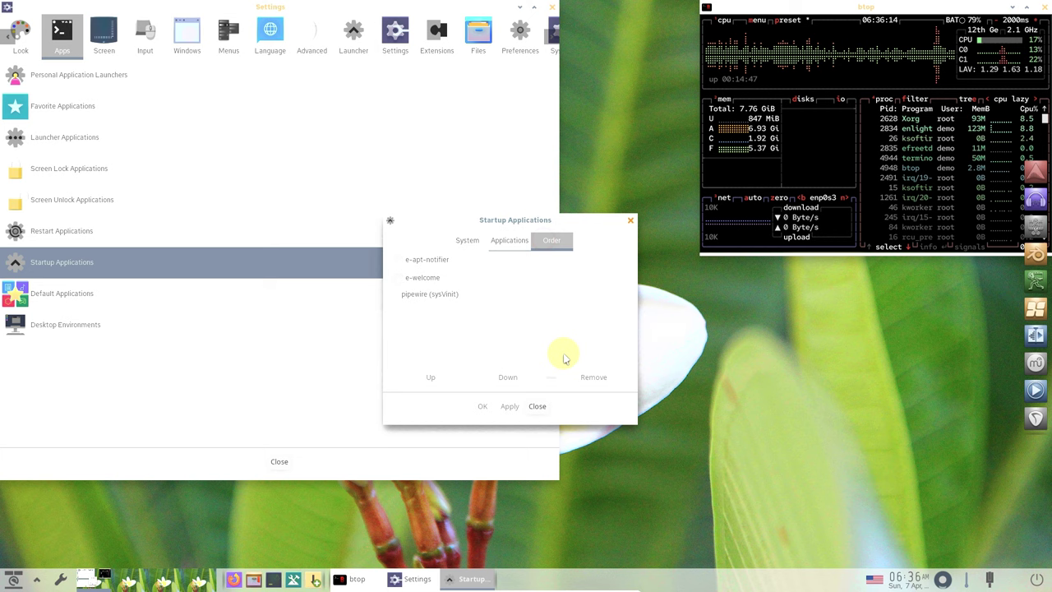
{"action": "left_click", "coordinate": [536, 406]}
{"action": "left_click", "coordinate": [104, 46]}
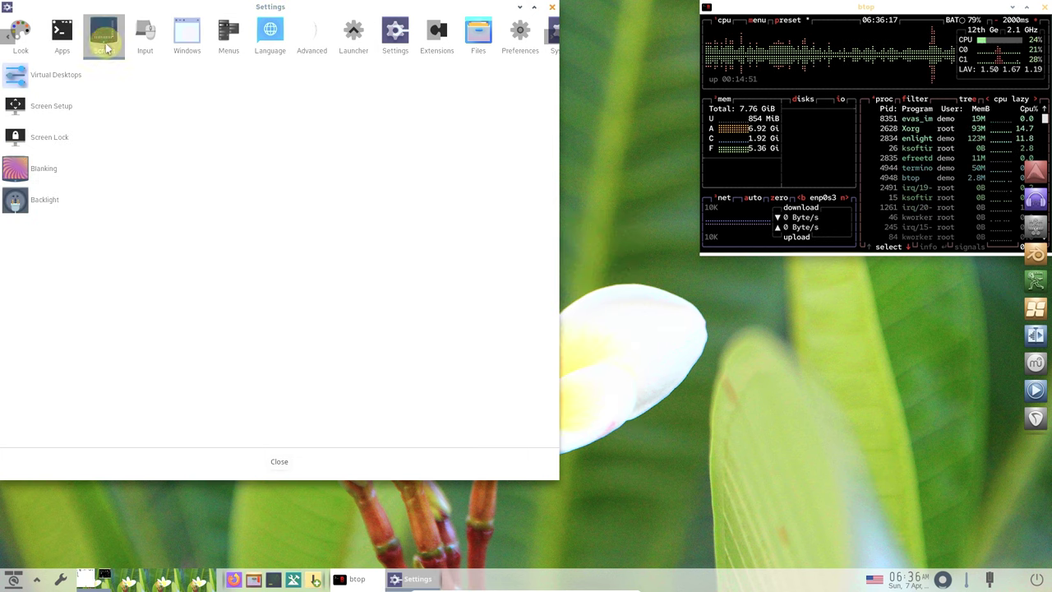
- Review the Virtual Desktops settings, including the desktop flip options
{"action": "left_click", "coordinate": [68, 75]}
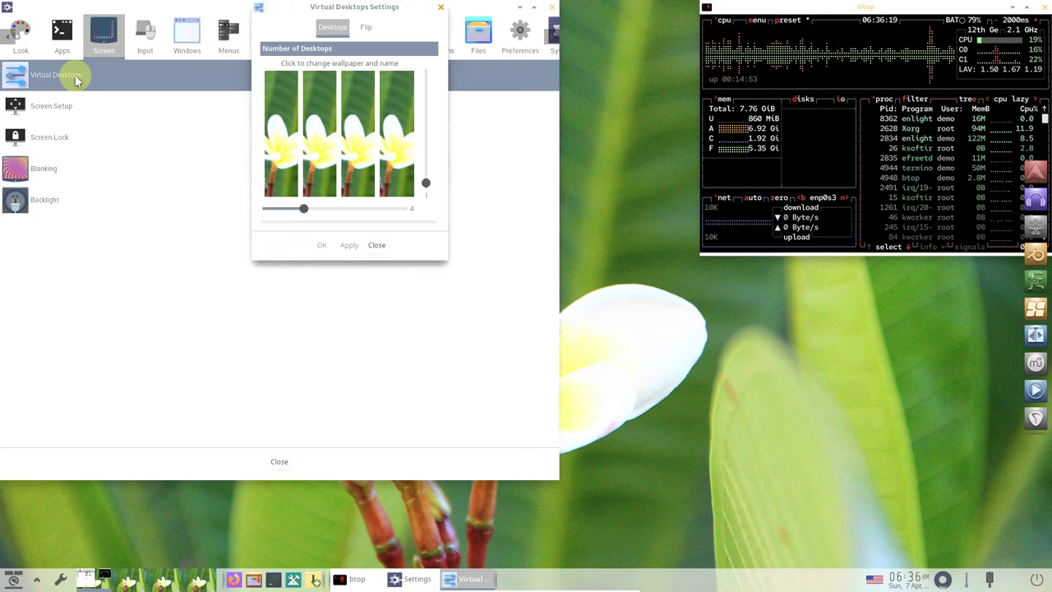
{"action": "left_click", "coordinate": [365, 27]}
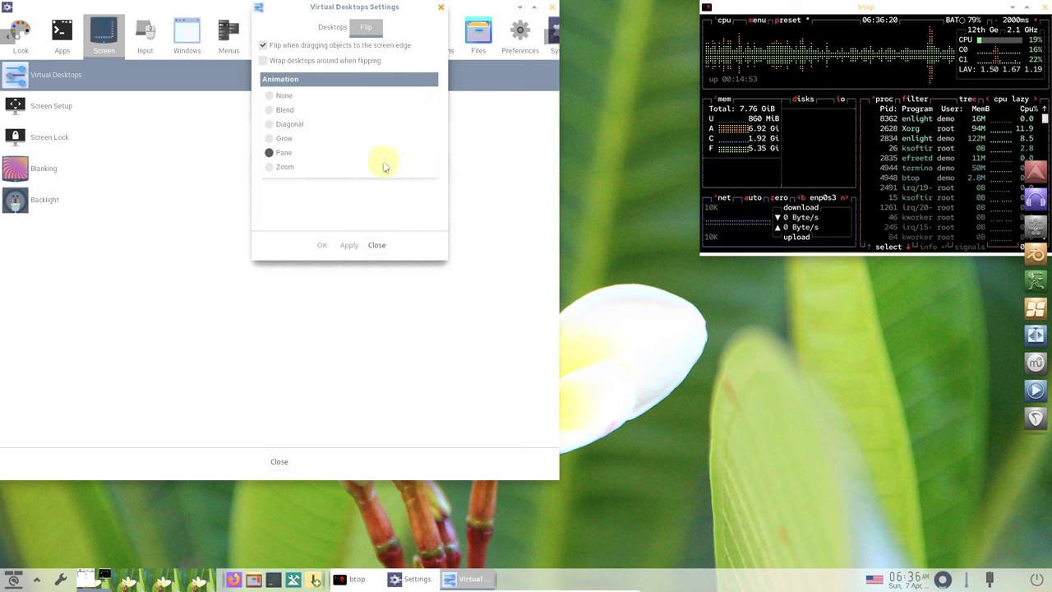
{"action": "left_click", "coordinate": [376, 245]}
- Check Screen Setup, toggling the laptop lid option
{"action": "left_click", "coordinate": [81, 108]}
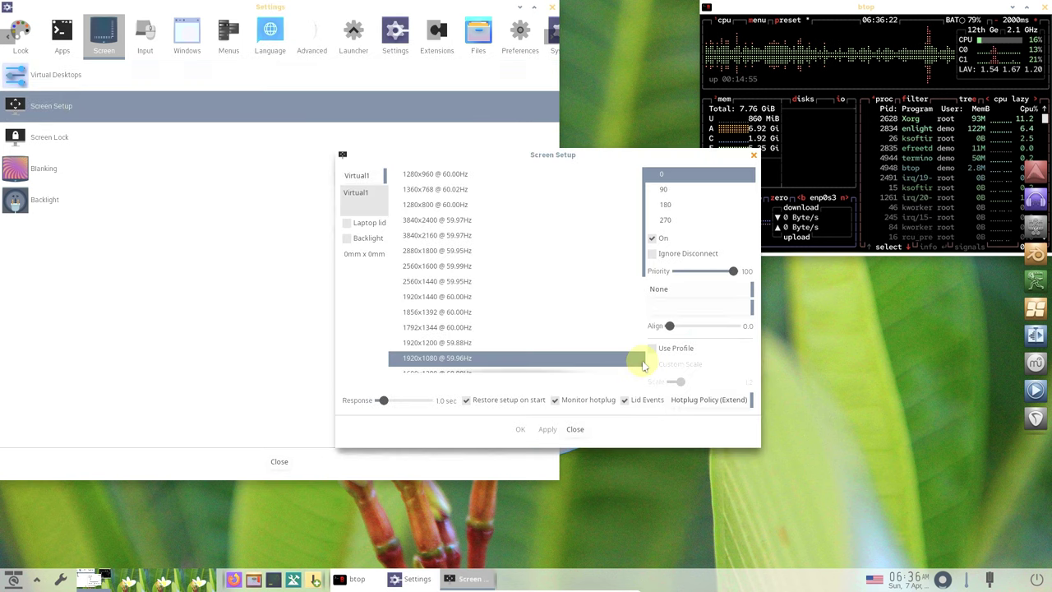
{"action": "left_click", "coordinate": [574, 430]}
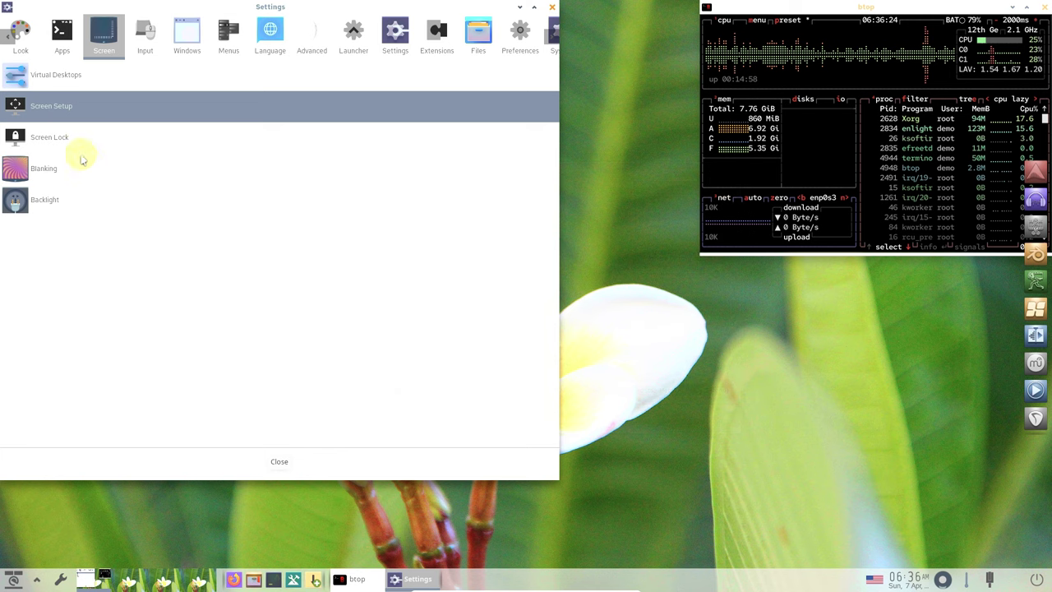
{"action": "left_click", "coordinate": [65, 115]}
{"action": "left_click", "coordinate": [372, 239]}
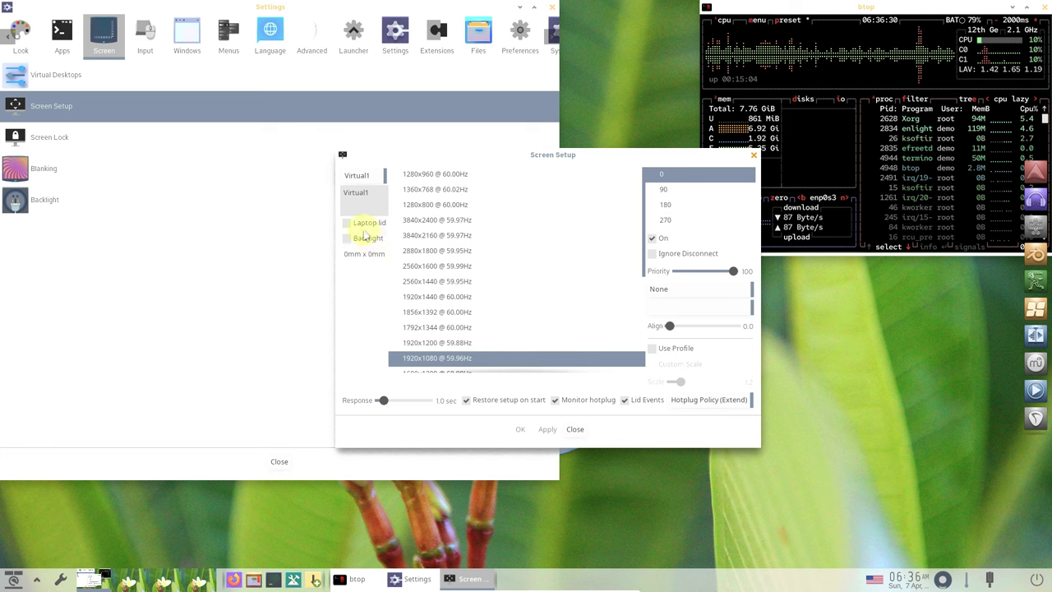
{"action": "left_click", "coordinate": [365, 223]}
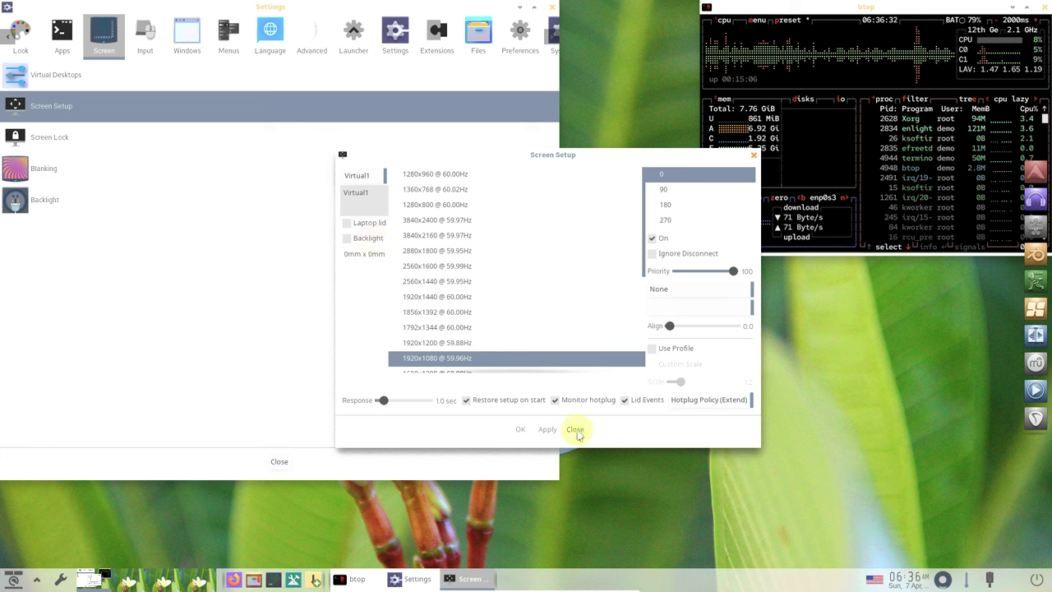
{"action": "left_click", "coordinate": [575, 429]}
- Review Screen Blanking wakeup options and Backlight settings, then show the Input category
{"action": "left_click", "coordinate": [86, 167]}
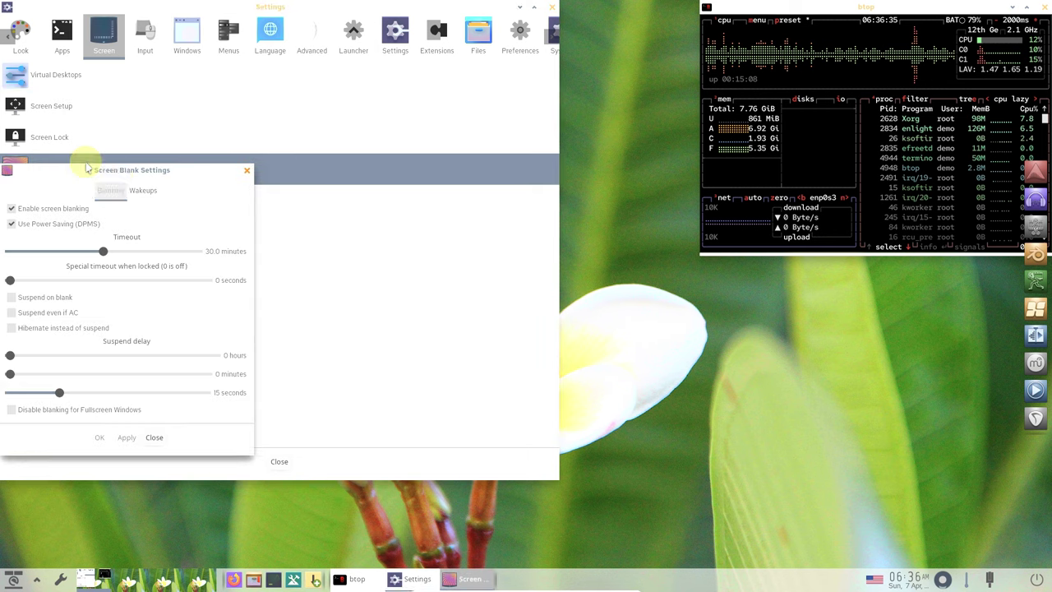
{"action": "left_click", "coordinate": [144, 190]}
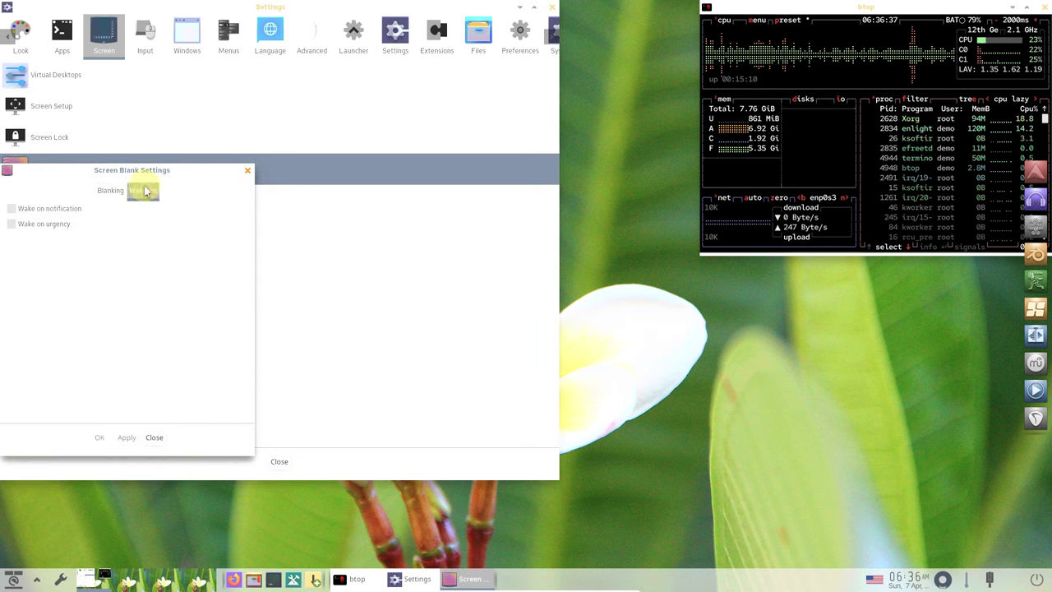
{"action": "left_click", "coordinate": [156, 436]}
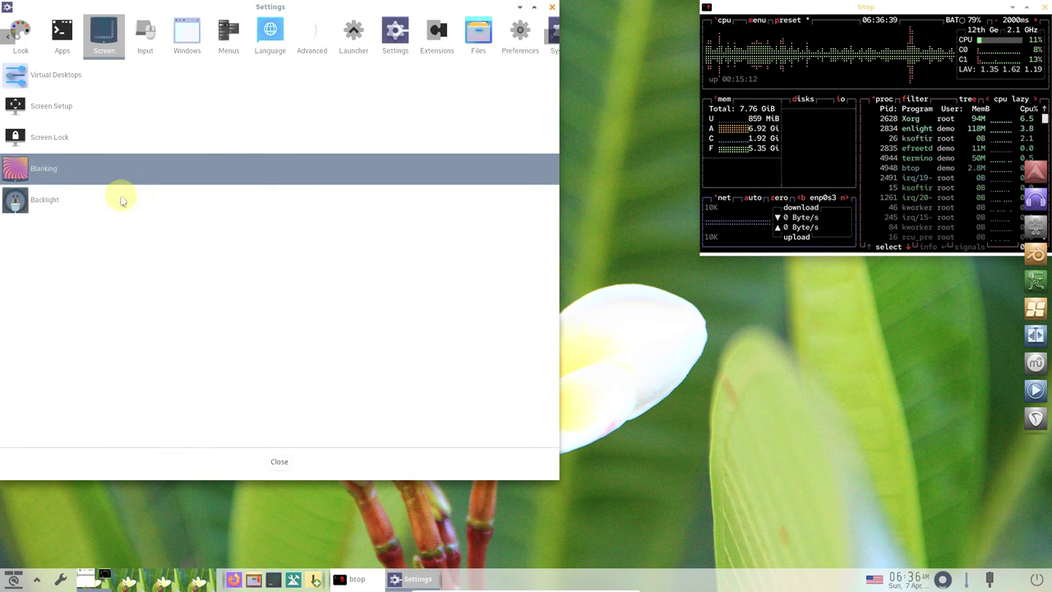
{"action": "left_click", "coordinate": [120, 201]}
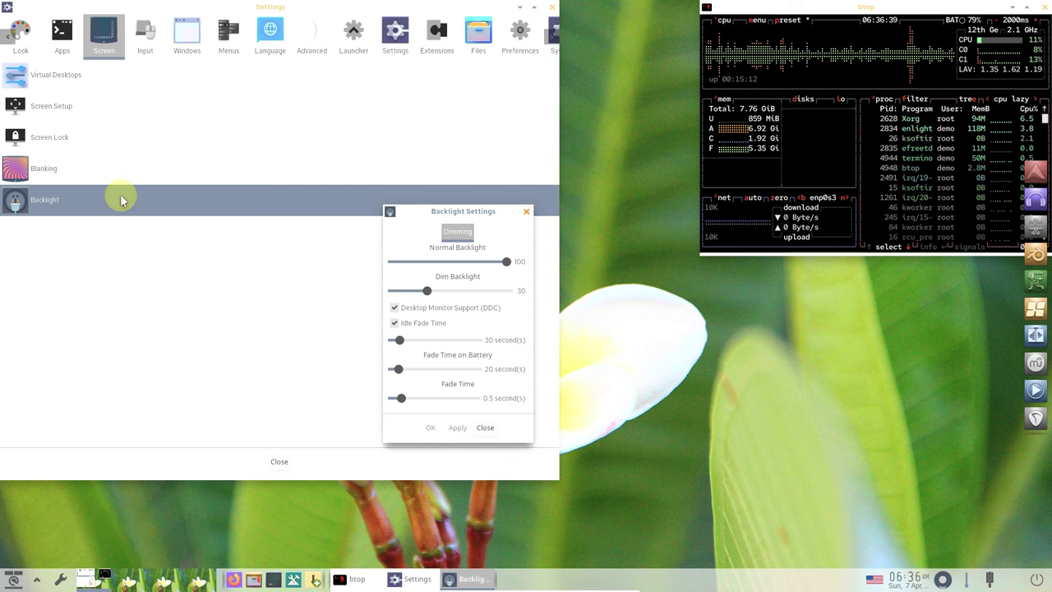
{"action": "left_click", "coordinate": [485, 427]}
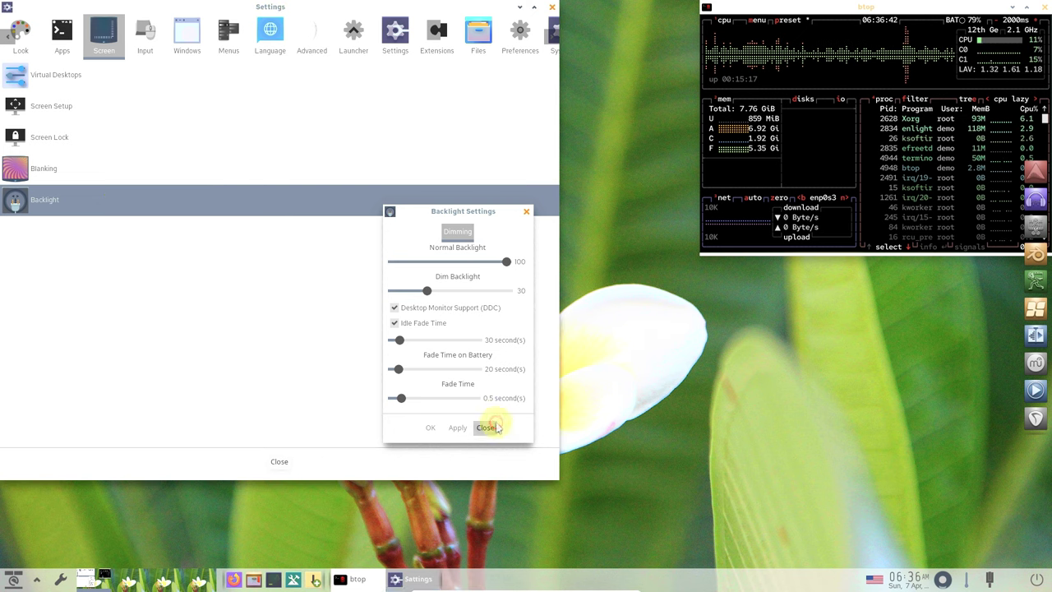
{"action": "left_click", "coordinate": [140, 51]}
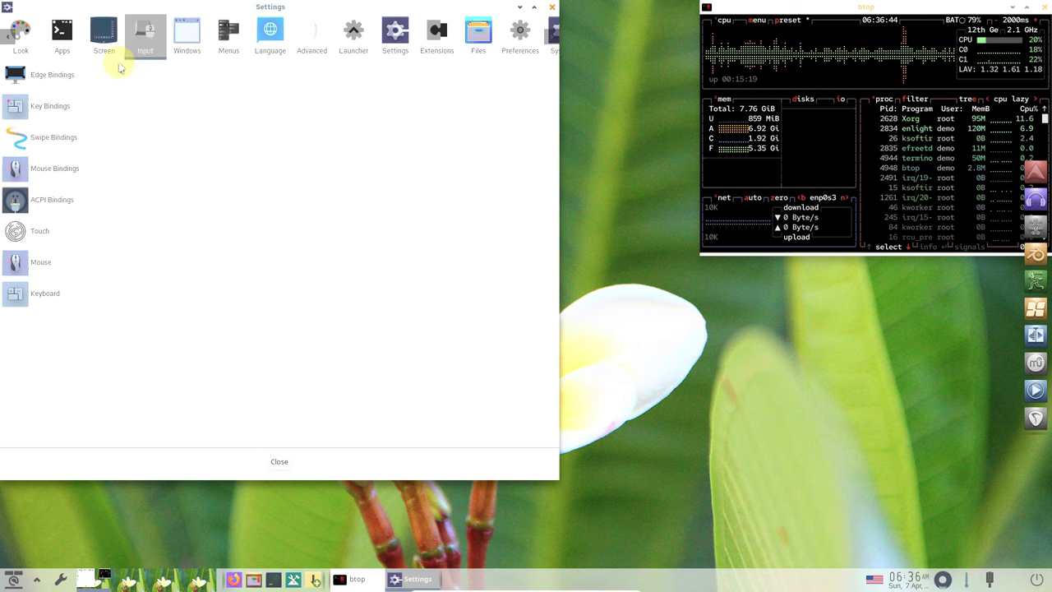
{"action": "left_click", "coordinate": [74, 294]}
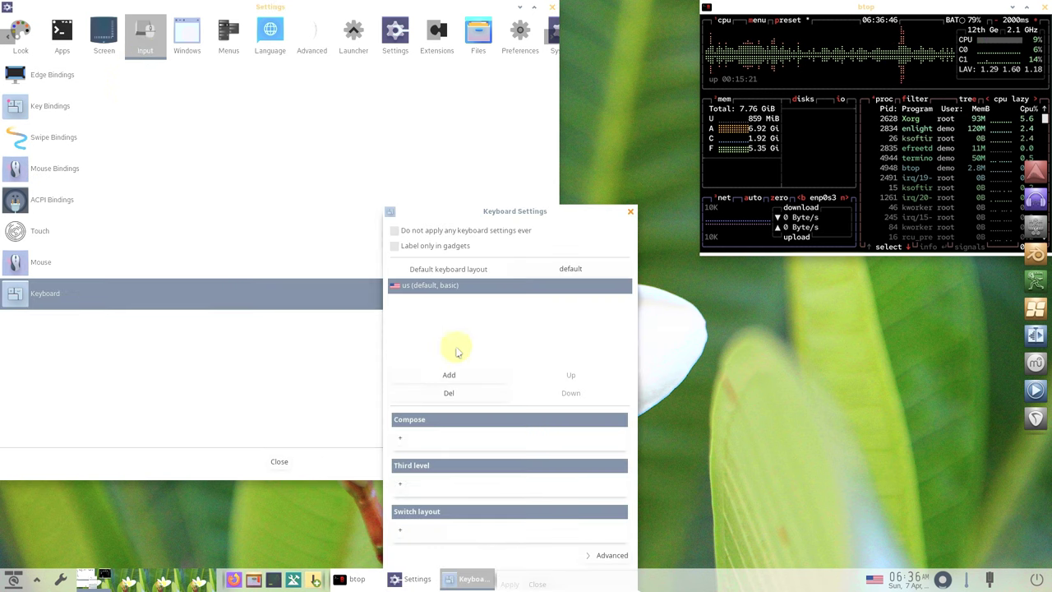
{"action": "left_click", "coordinate": [604, 556]}
{"action": "left_click_drag", "start_coordinate": [544, 216], "coordinate": [546, 99]}
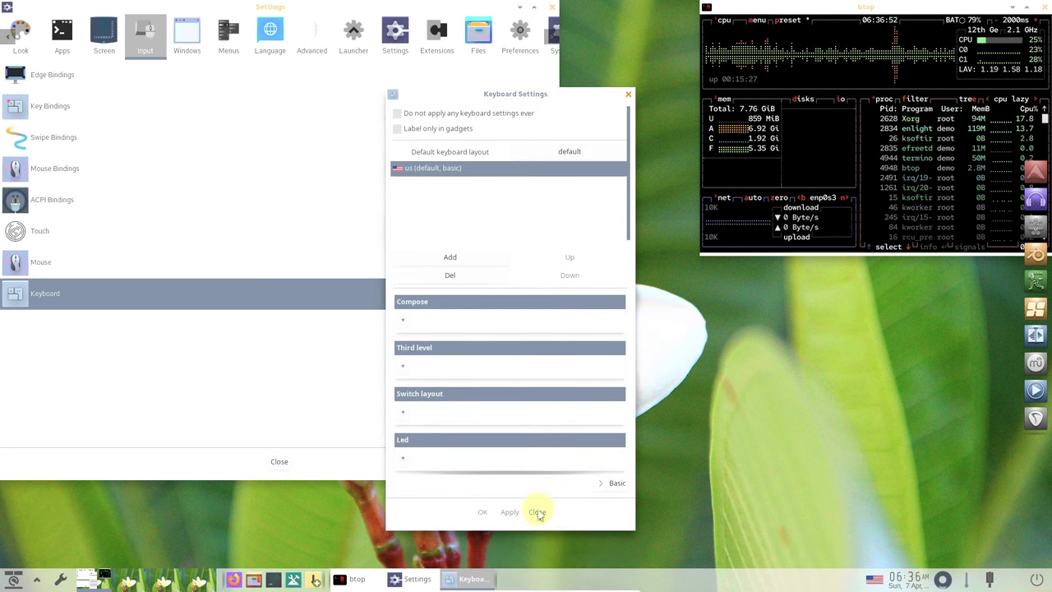
{"action": "left_click", "coordinate": [537, 512]}
{"action": "left_click", "coordinate": [113, 261]}
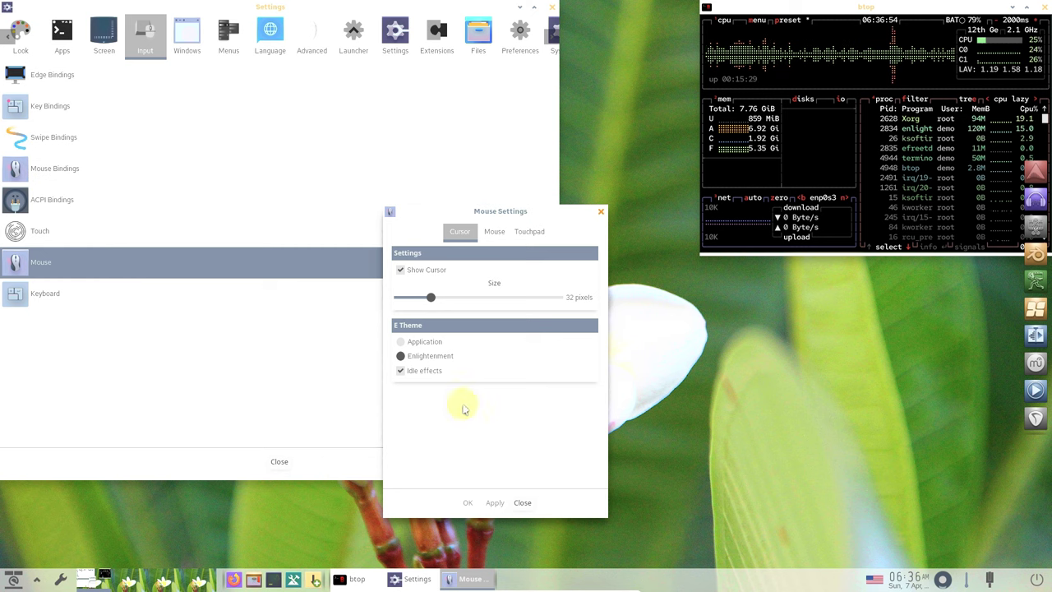
{"action": "left_click", "coordinate": [490, 231]}
{"action": "left_click", "coordinate": [533, 232]}
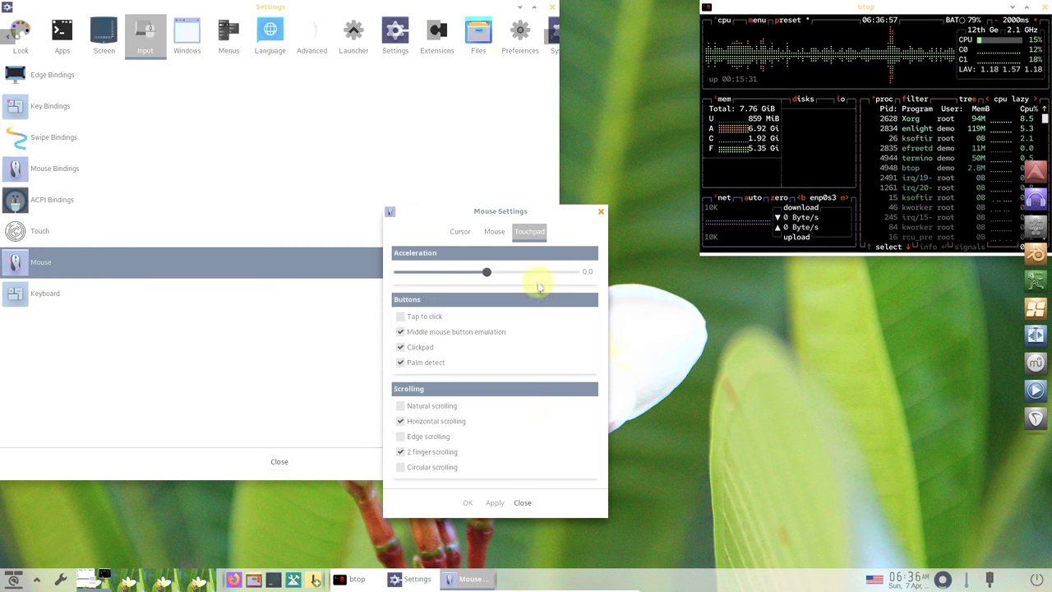
{"action": "left_click", "coordinate": [523, 500]}
{"action": "left_click", "coordinate": [165, 225]}
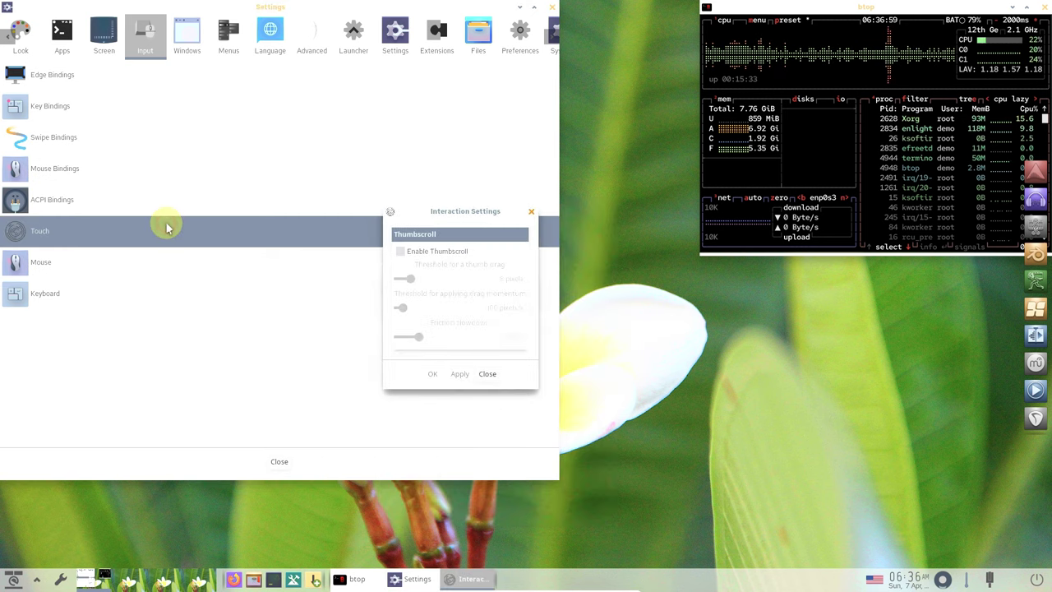
{"action": "left_click", "coordinate": [488, 374]}
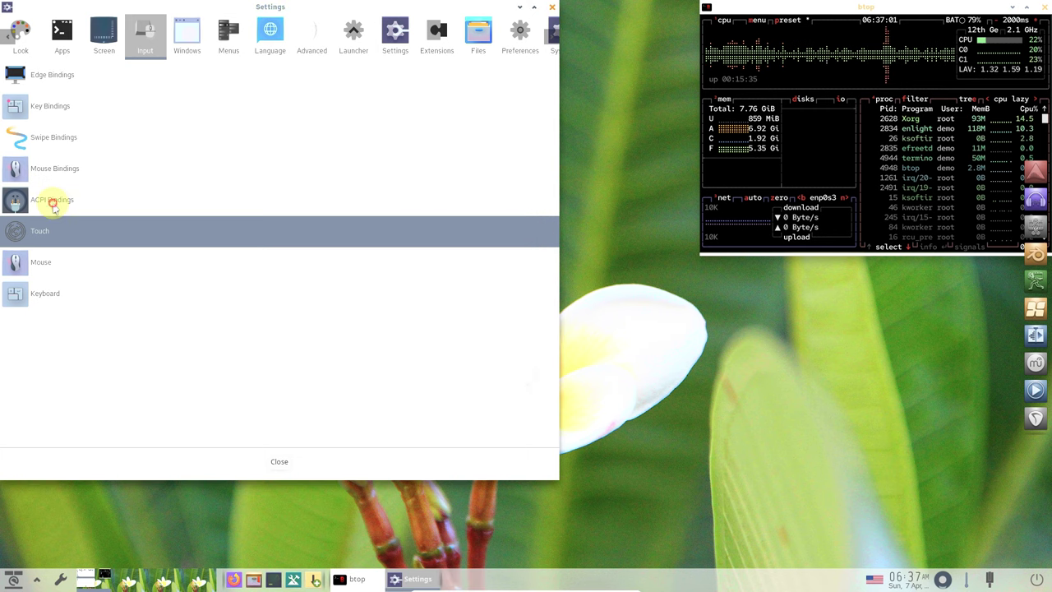
{"action": "left_click", "coordinate": [52, 200]}
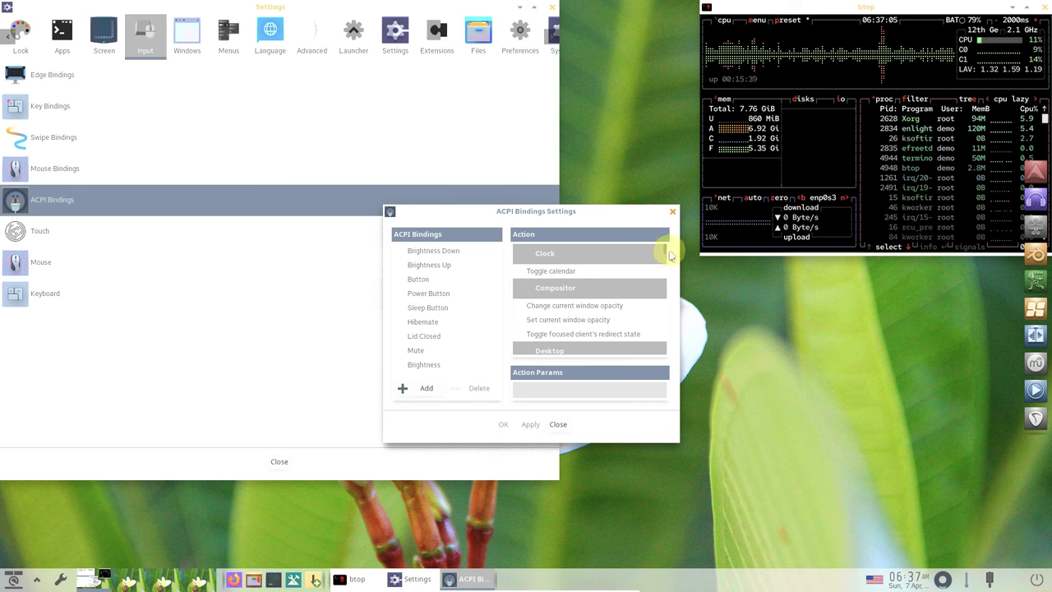
{"action": "left_click_drag", "start_coordinate": [662, 260], "coordinate": [664, 348]}
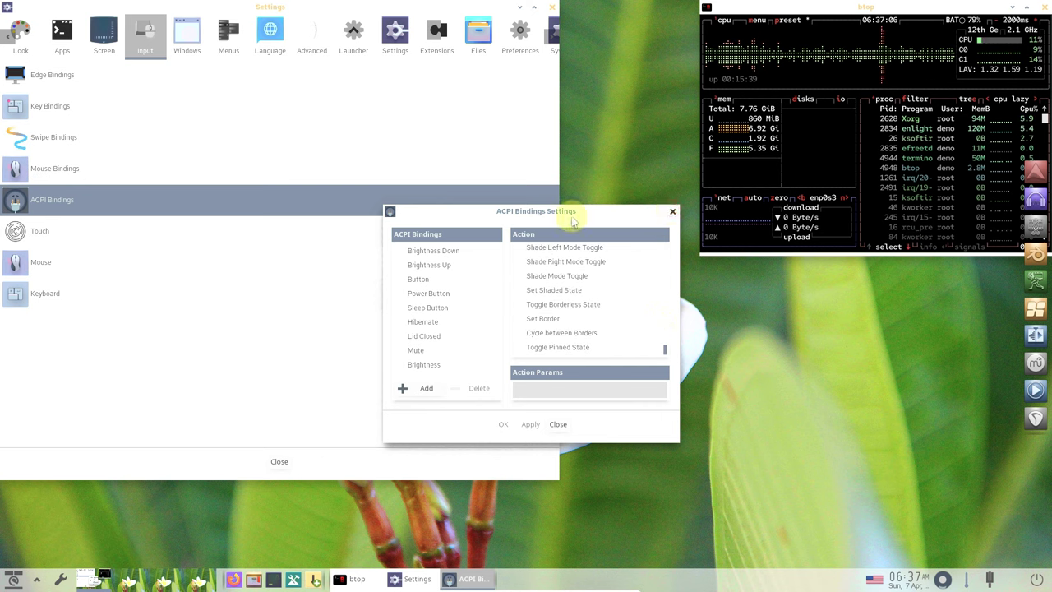
{"action": "left_click", "coordinate": [672, 211]}
{"action": "left_click", "coordinate": [23, 173]}
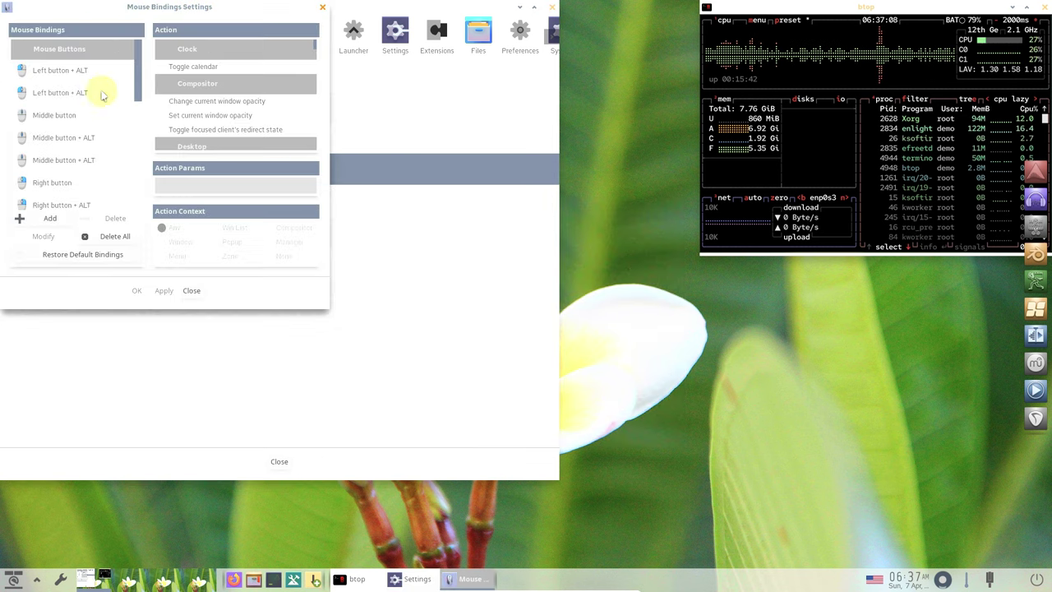
{"action": "left_click", "coordinate": [191, 290]}
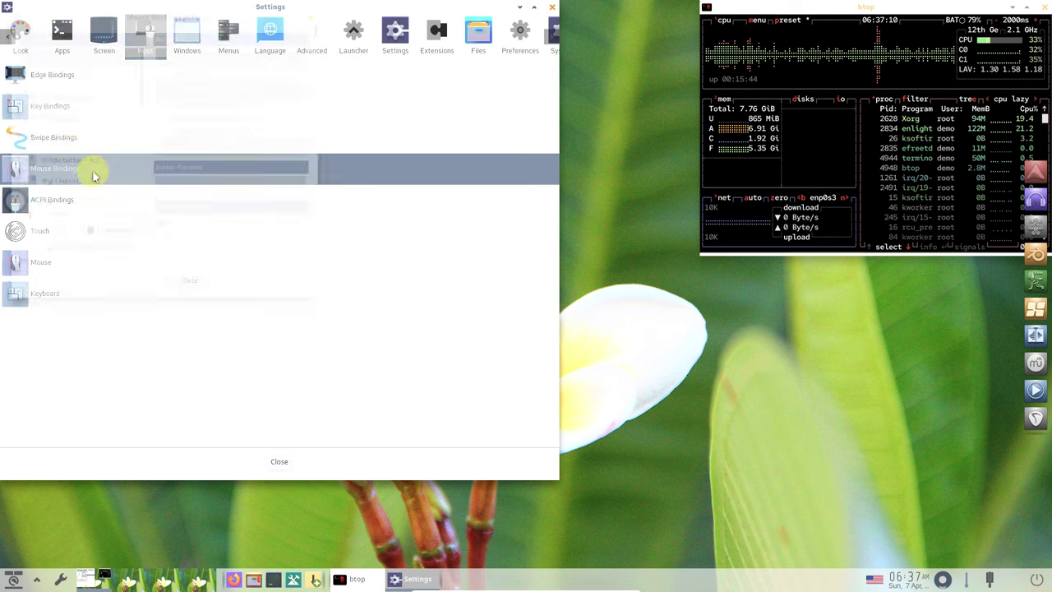
{"action": "left_click", "coordinate": [54, 138]}
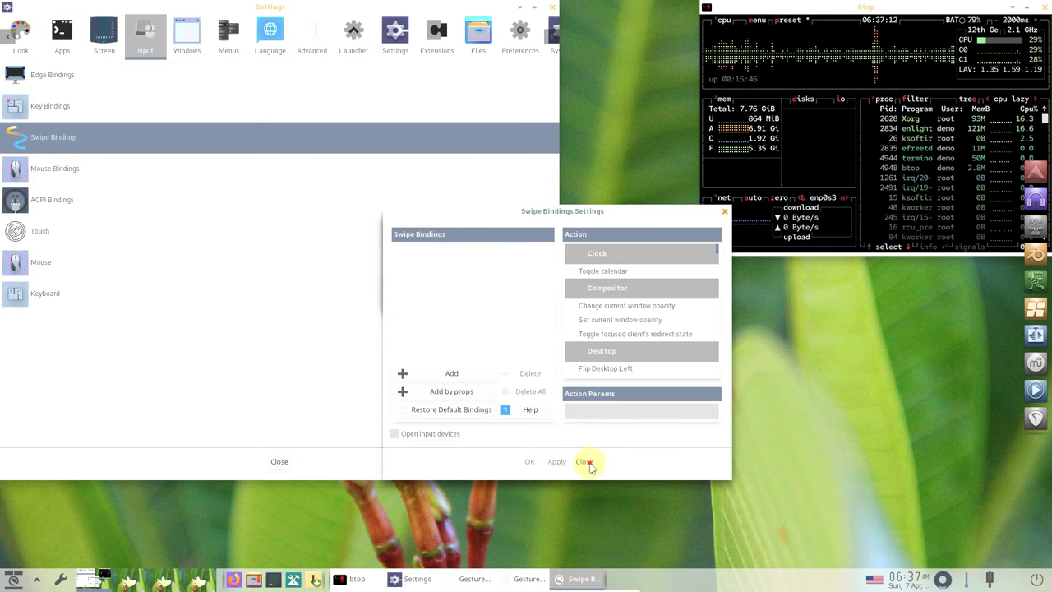
{"action": "left_click", "coordinate": [588, 465]}
{"action": "left_click", "coordinate": [56, 106]}
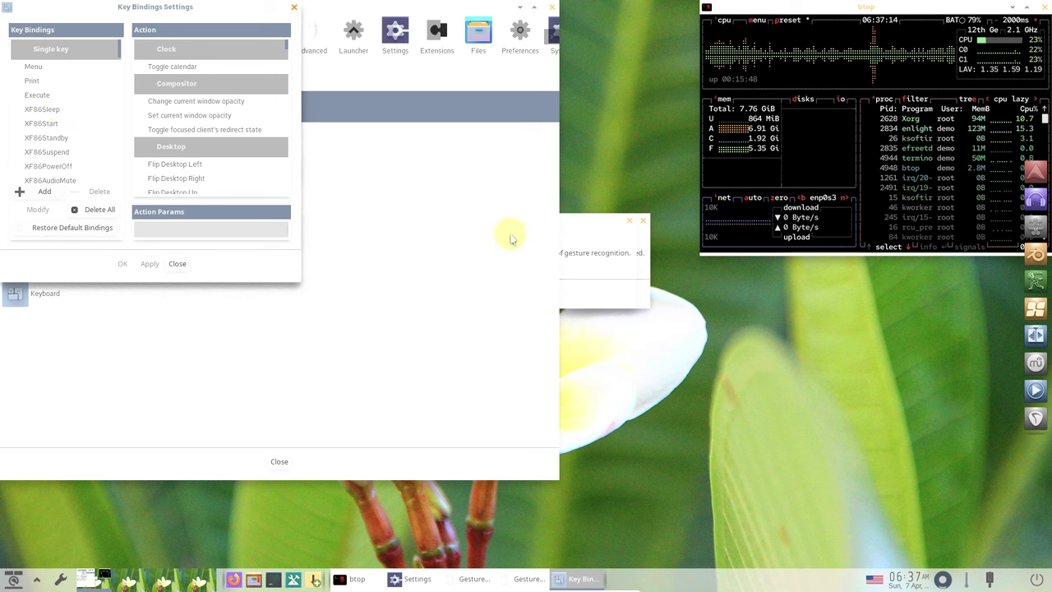
{"action": "left_click", "coordinate": [629, 221]}
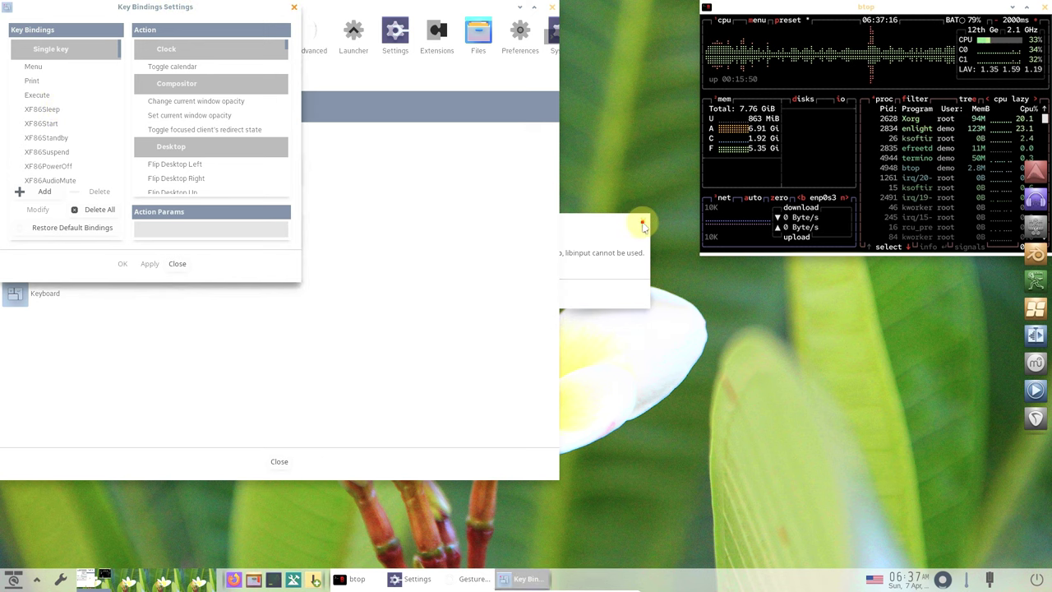
{"action": "left_click", "coordinate": [643, 223]}
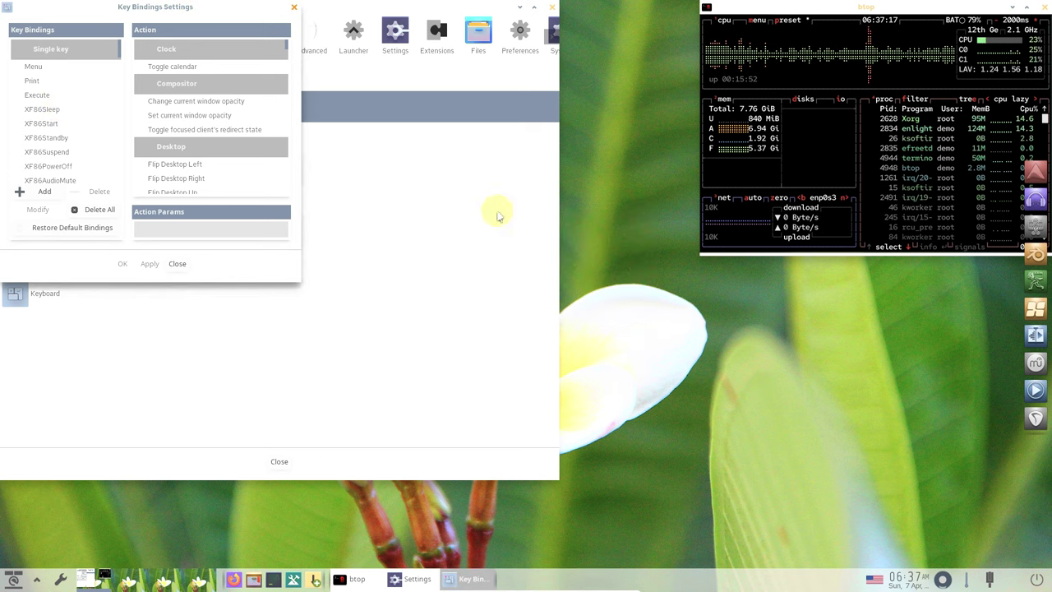
{"action": "left_click", "coordinate": [177, 264]}
{"action": "left_click", "coordinate": [51, 83]}
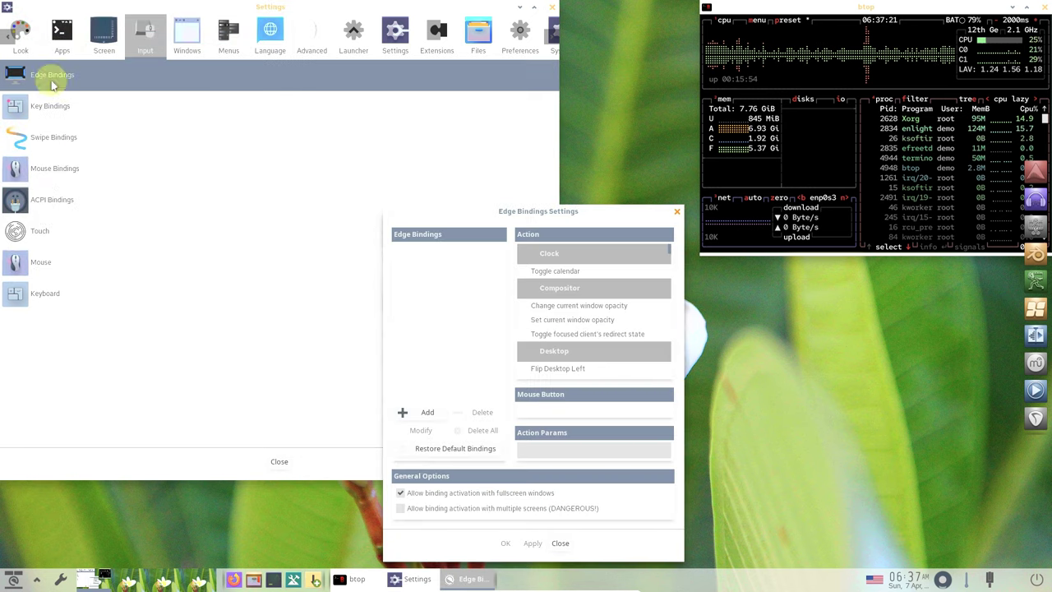
{"action": "left_click", "coordinate": [560, 544]}
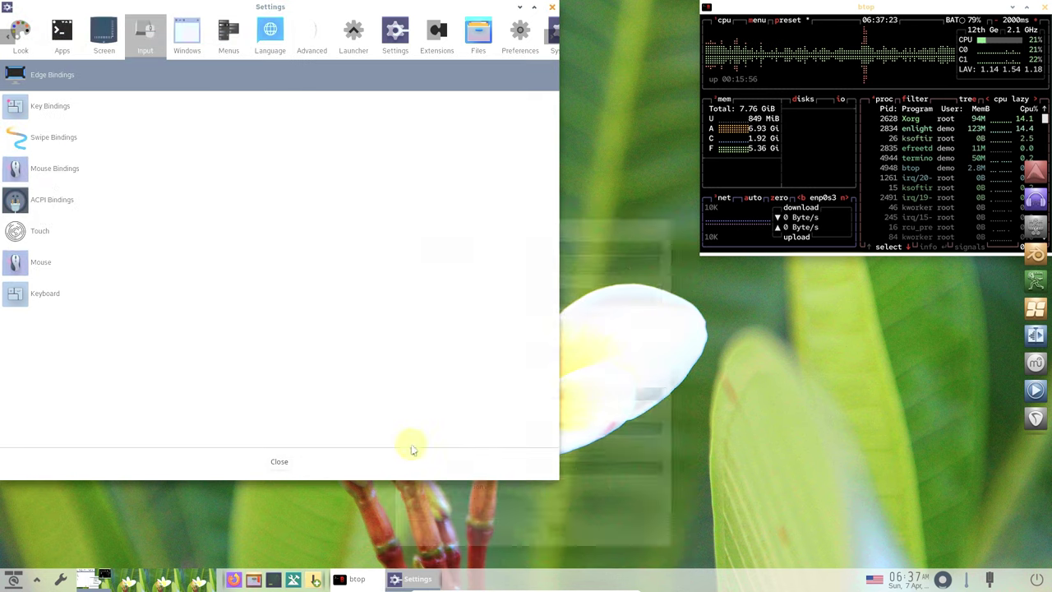
- In Windows, browse Window Display's new windows, shading, maximizing and screen limits tabs
{"action": "left_click", "coordinate": [184, 47]}
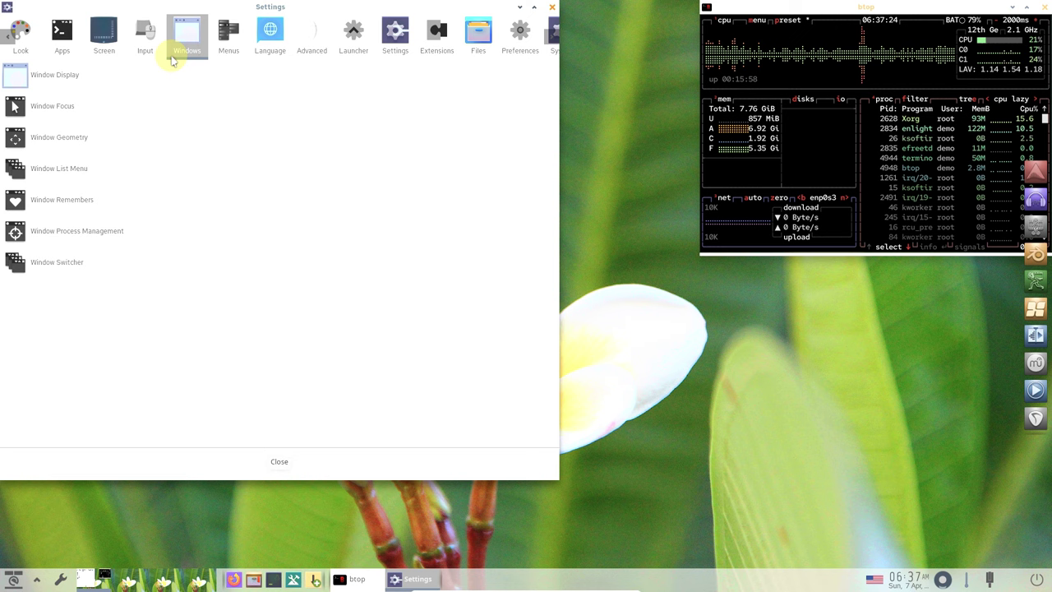
{"action": "left_click", "coordinate": [111, 77]}
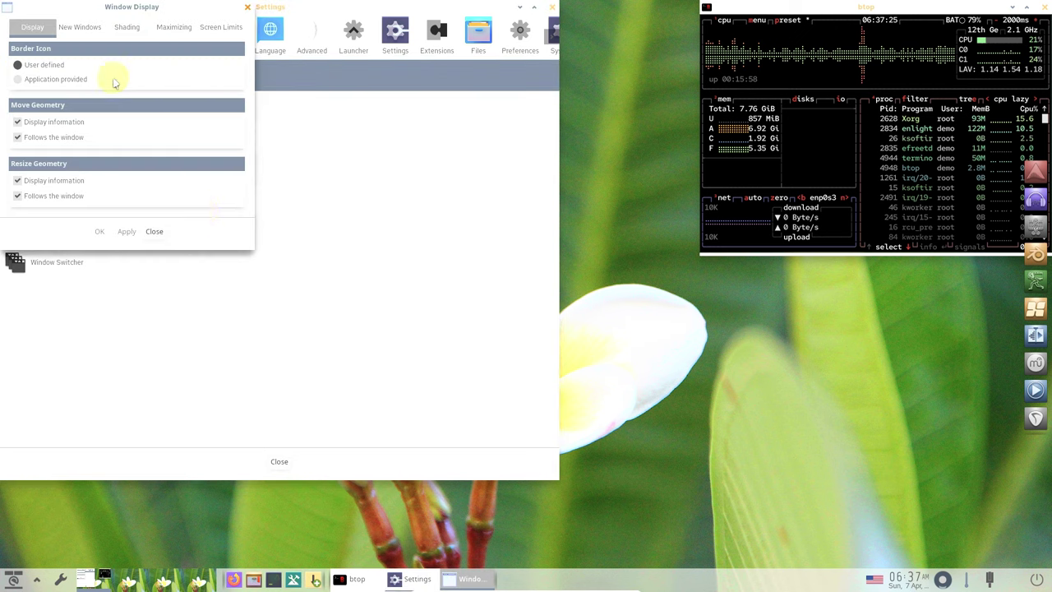
{"action": "left_click", "coordinate": [82, 28]}
{"action": "left_click", "coordinate": [127, 27]}
{"action": "left_click", "coordinate": [173, 27]}
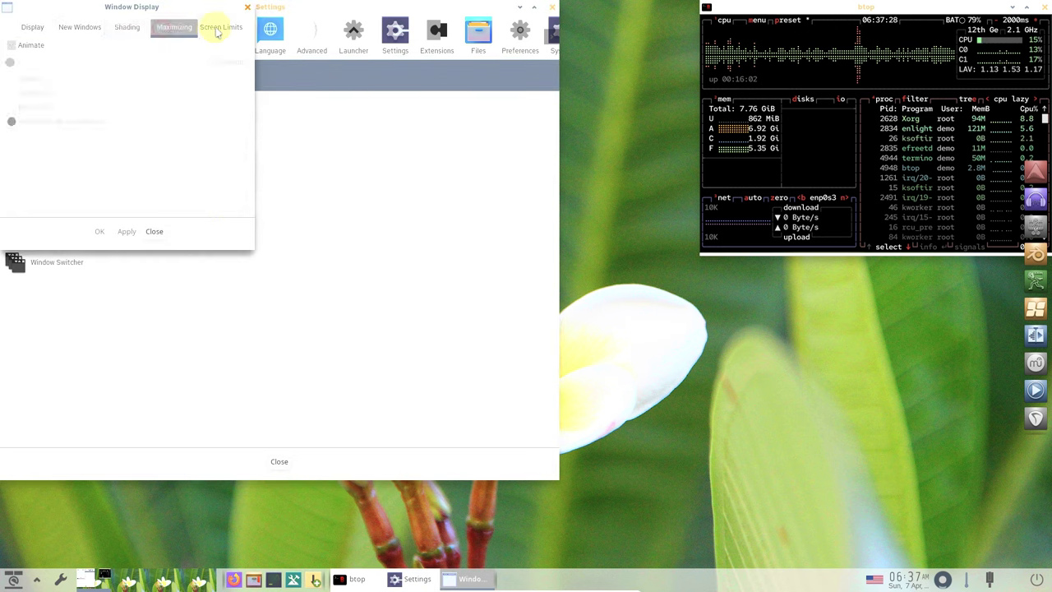
{"action": "left_click", "coordinate": [154, 231]}
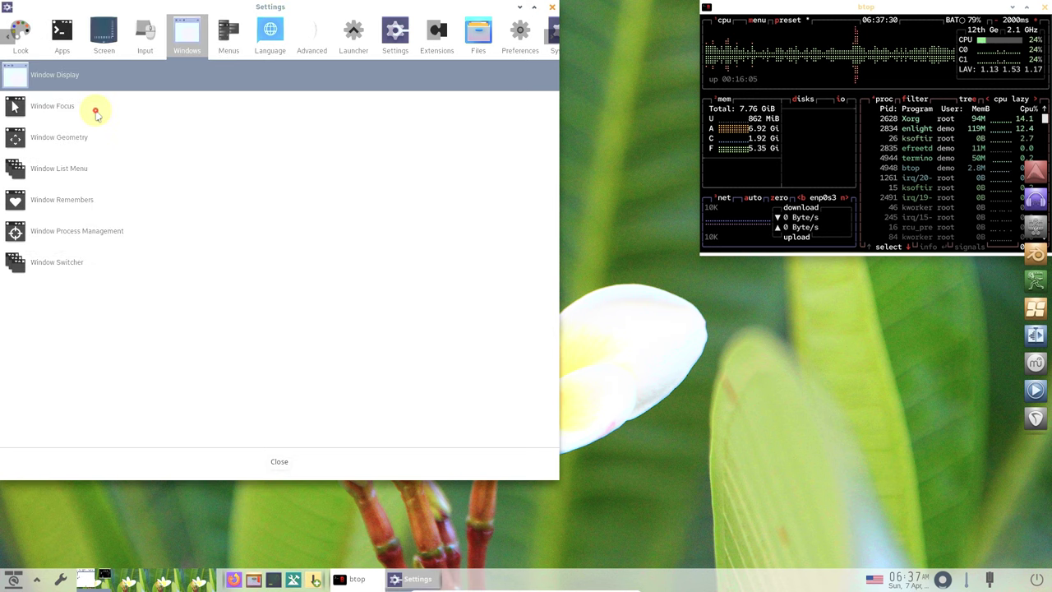
- Check Window Focus, then browse every Window Geometry tab from maximization to transients
{"action": "left_click", "coordinate": [96, 113]}
{"action": "left_click", "coordinate": [285, 282]}
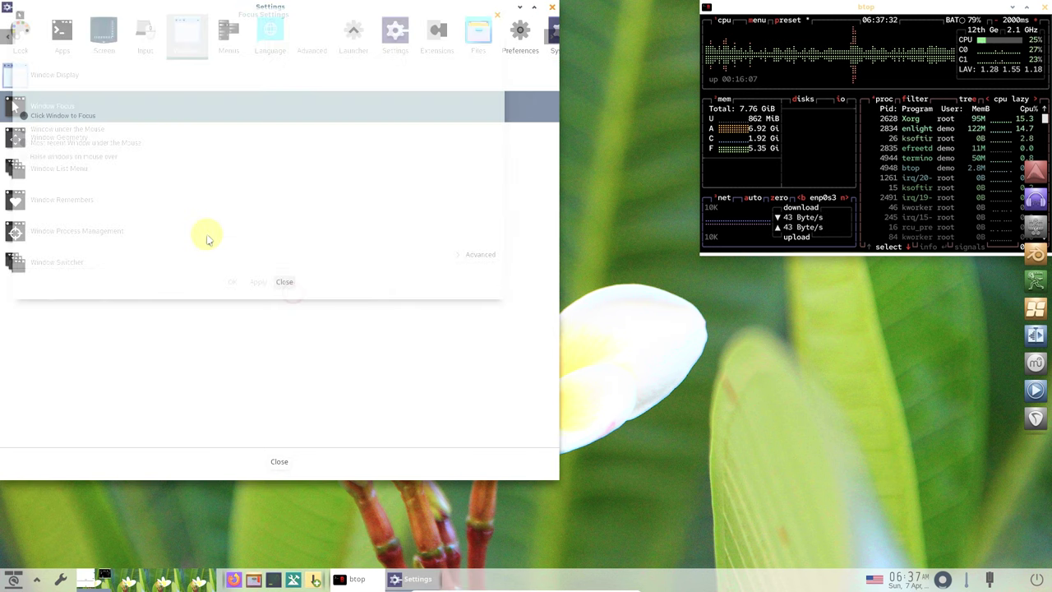
{"action": "left_click", "coordinate": [115, 143]}
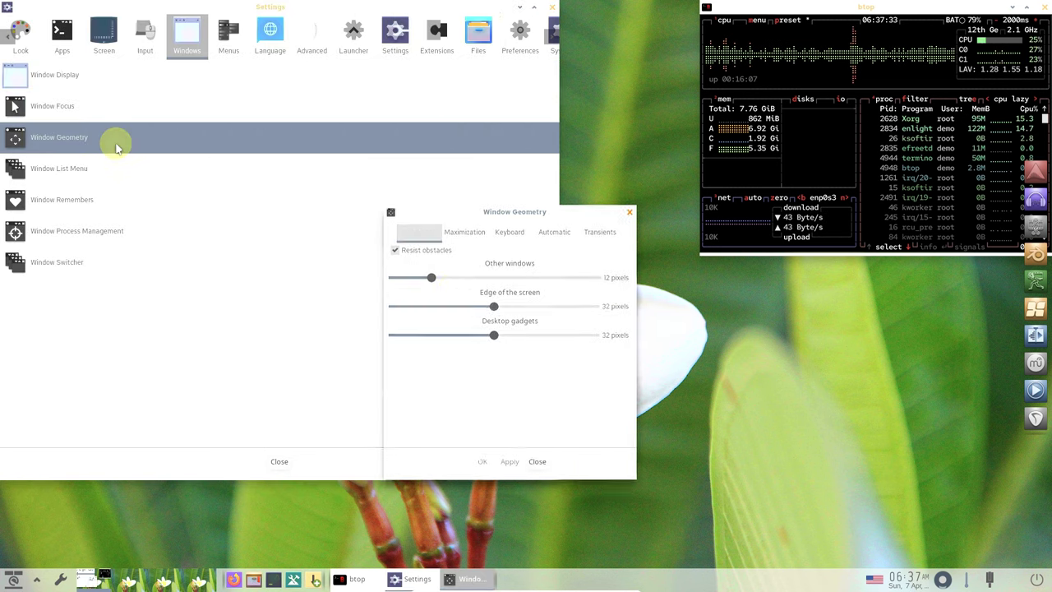
{"action": "left_click", "coordinate": [465, 233]}
{"action": "left_click", "coordinate": [510, 232]}
{"action": "left_click", "coordinate": [553, 232]}
{"action": "left_click", "coordinate": [604, 233]}
{"action": "left_click", "coordinate": [418, 231]}
{"action": "left_click", "coordinate": [536, 462]}
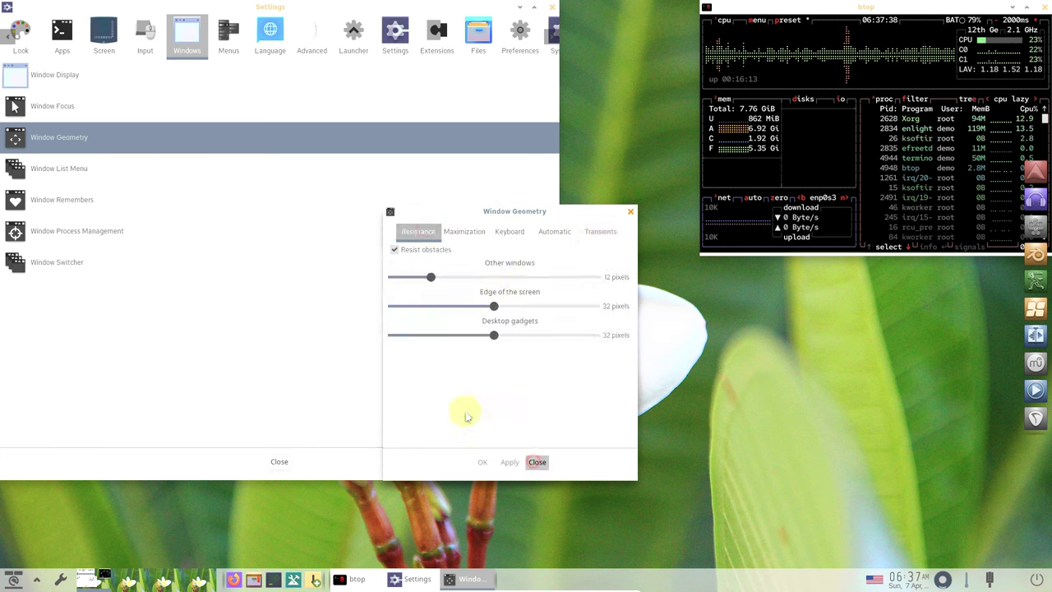
- Review Window List Menu sort, iconified and captions tabs, plus Window Remembers
{"action": "left_click", "coordinate": [139, 167]}
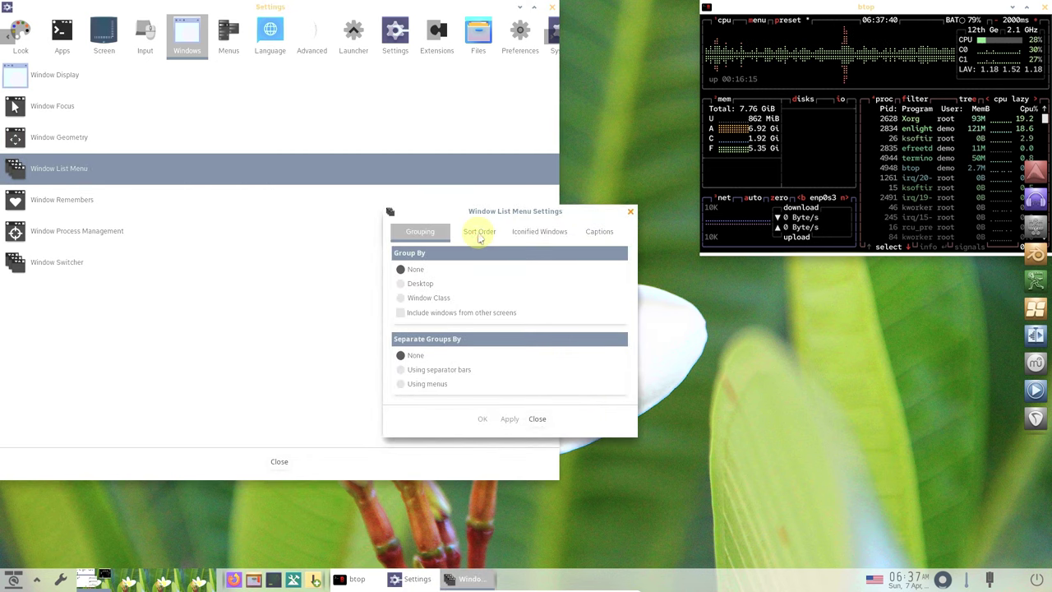
{"action": "left_click", "coordinate": [480, 236]}
{"action": "left_click", "coordinate": [543, 233]}
{"action": "left_click", "coordinate": [599, 232]}
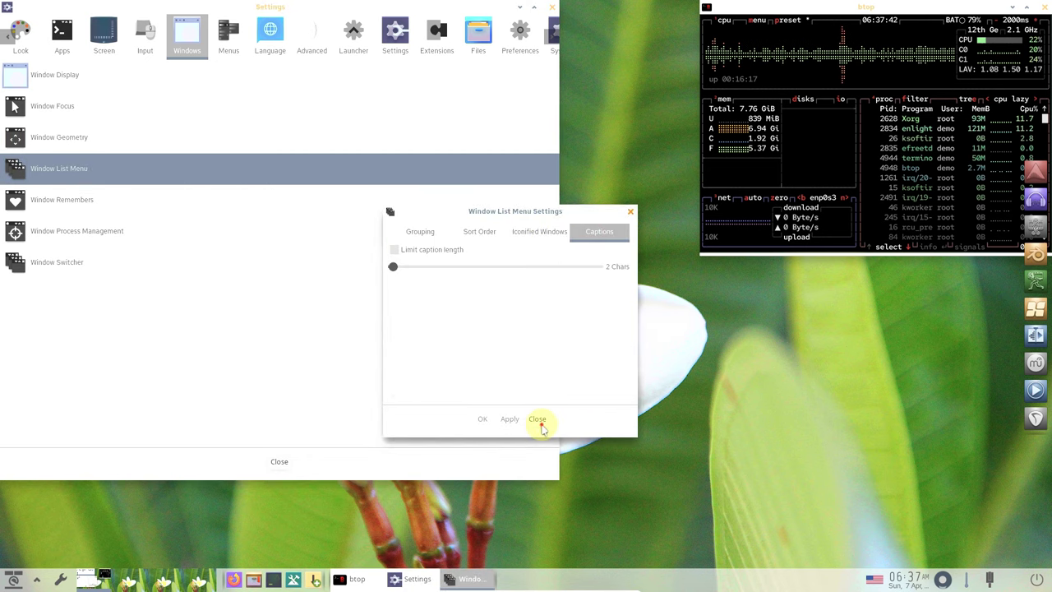
{"action": "left_click", "coordinate": [538, 420]}
{"action": "left_click", "coordinate": [212, 198]}
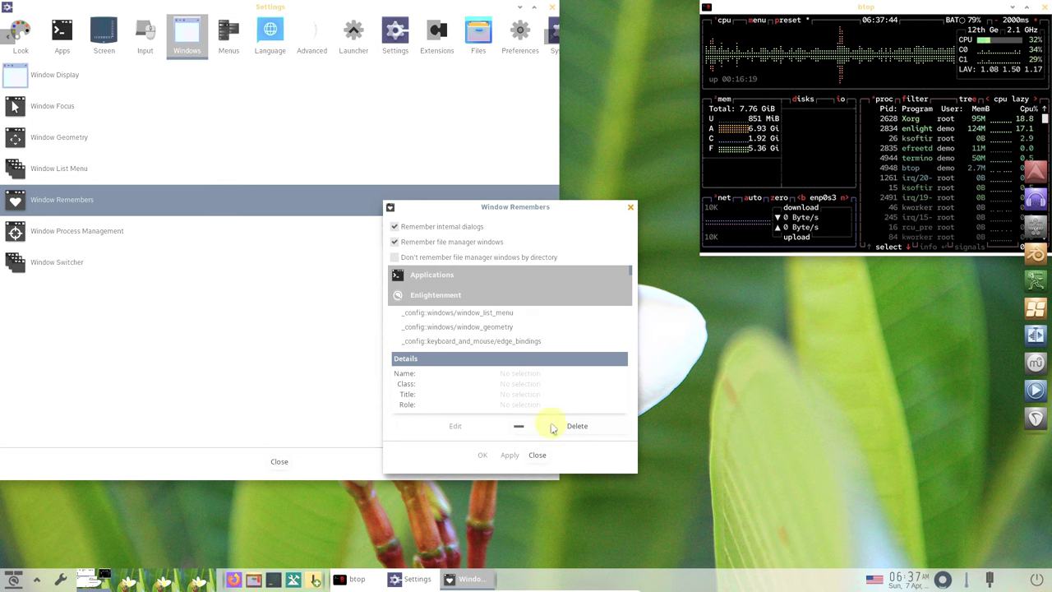
{"action": "left_click", "coordinate": [537, 454]}
- Browse Window Switcher selecting and animations tabs, then show the Menus category
{"action": "left_click", "coordinate": [106, 270]}
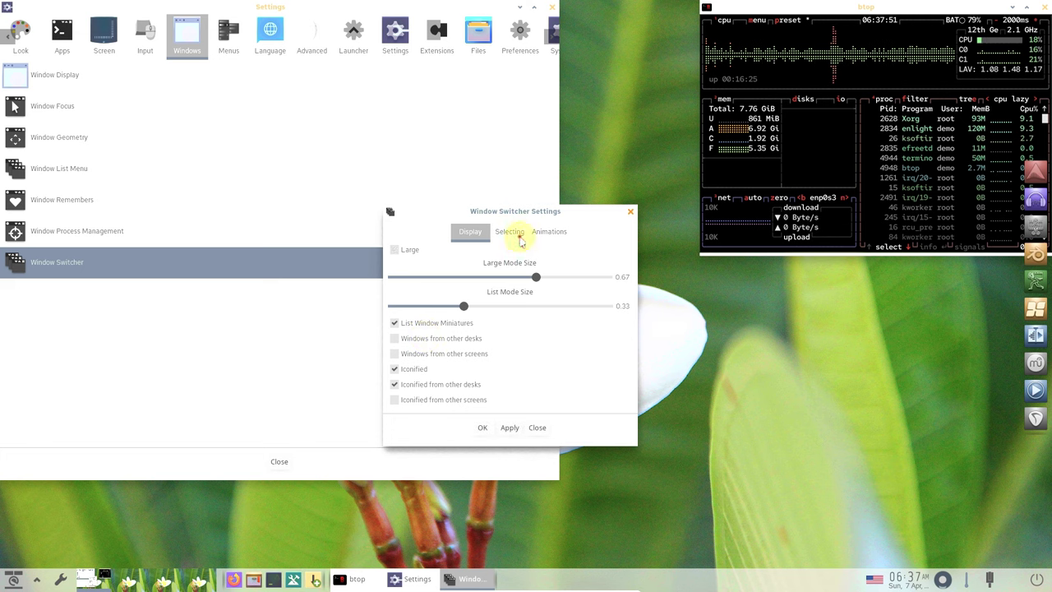
{"action": "left_click", "coordinate": [518, 233]}
{"action": "left_click", "coordinate": [547, 233]}
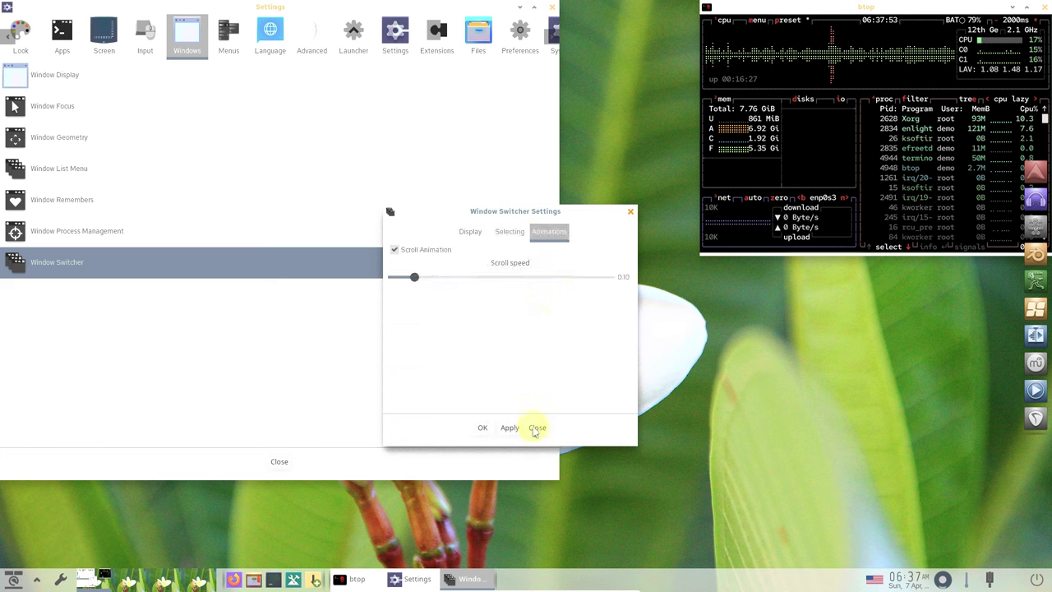
{"action": "left_click", "coordinate": [537, 428]}
{"action": "left_click", "coordinate": [220, 34]}
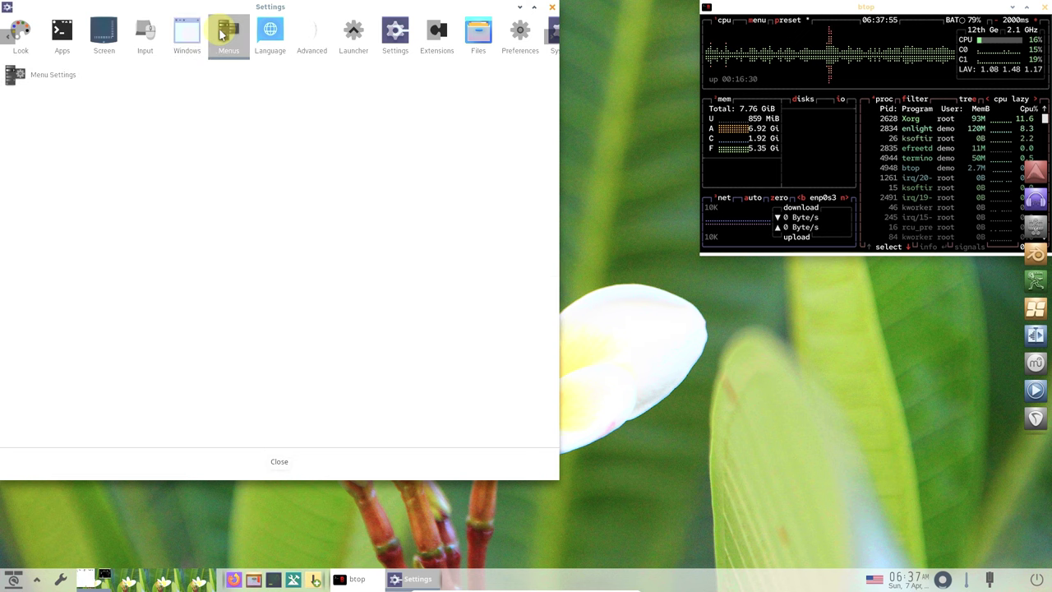
- Browse Menu Settings' applications, autoscroll and miscellaneous tabs
{"action": "left_click", "coordinate": [188, 75]}
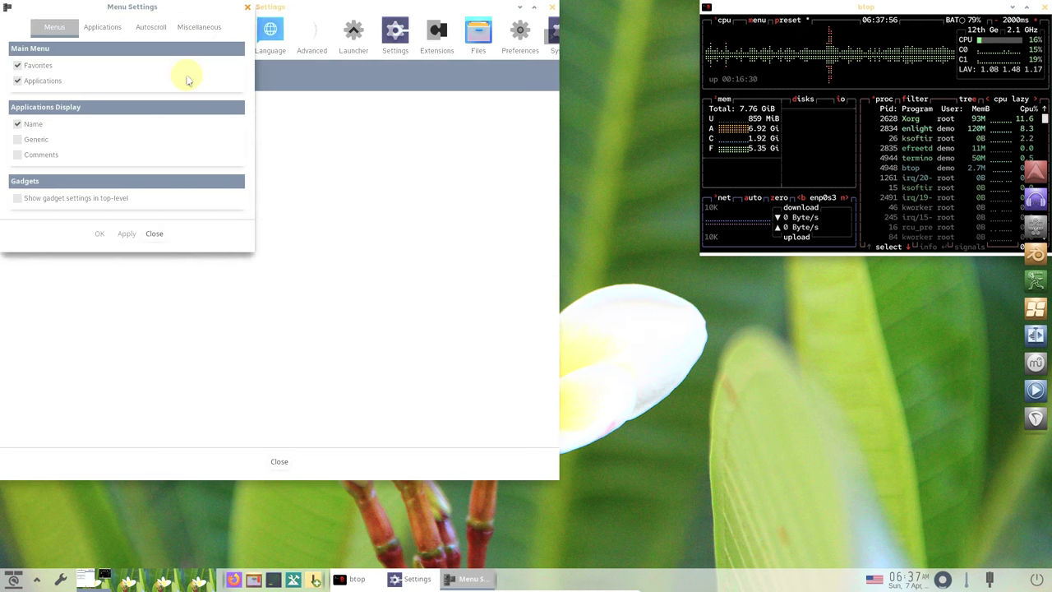
{"action": "left_click", "coordinate": [101, 27]}
{"action": "left_click", "coordinate": [147, 26]}
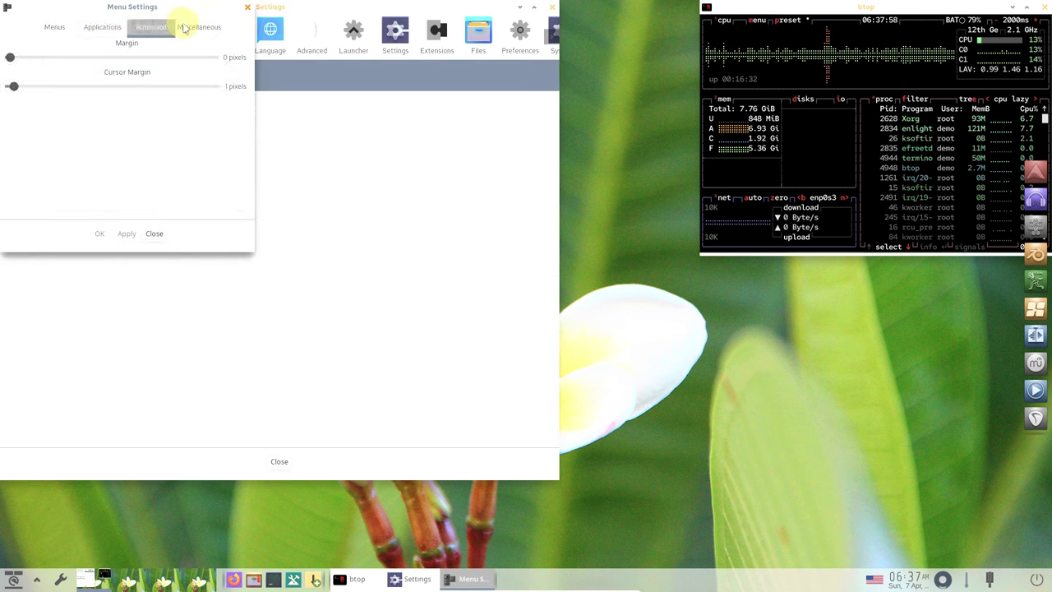
{"action": "left_click", "coordinate": [185, 24]}
{"action": "left_click", "coordinate": [155, 234]}
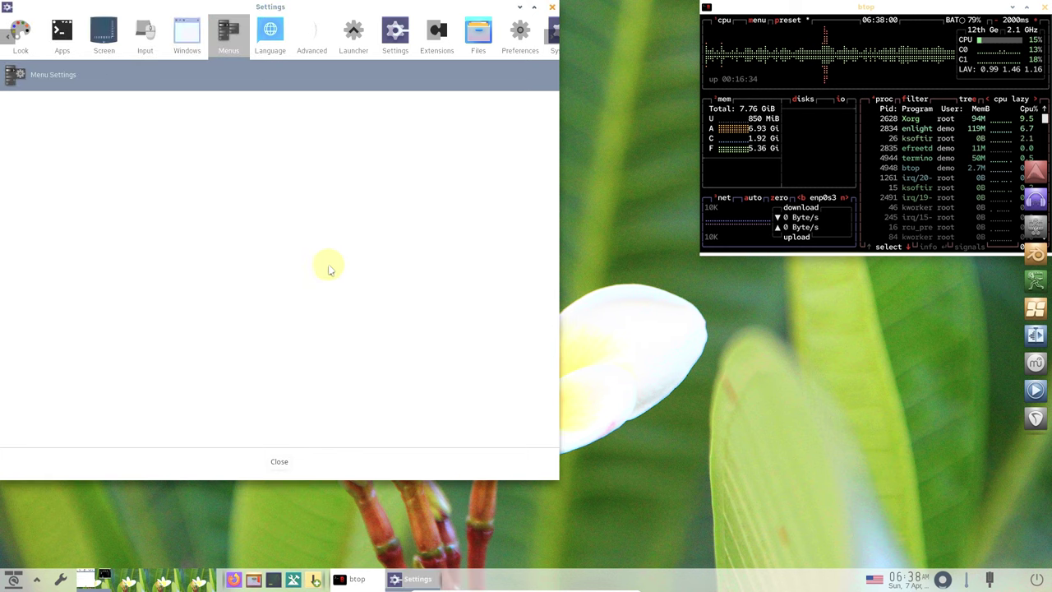
- Pass through Language to Advanced and review Battery Meter's advanced options
{"action": "left_click", "coordinate": [285, 37]}
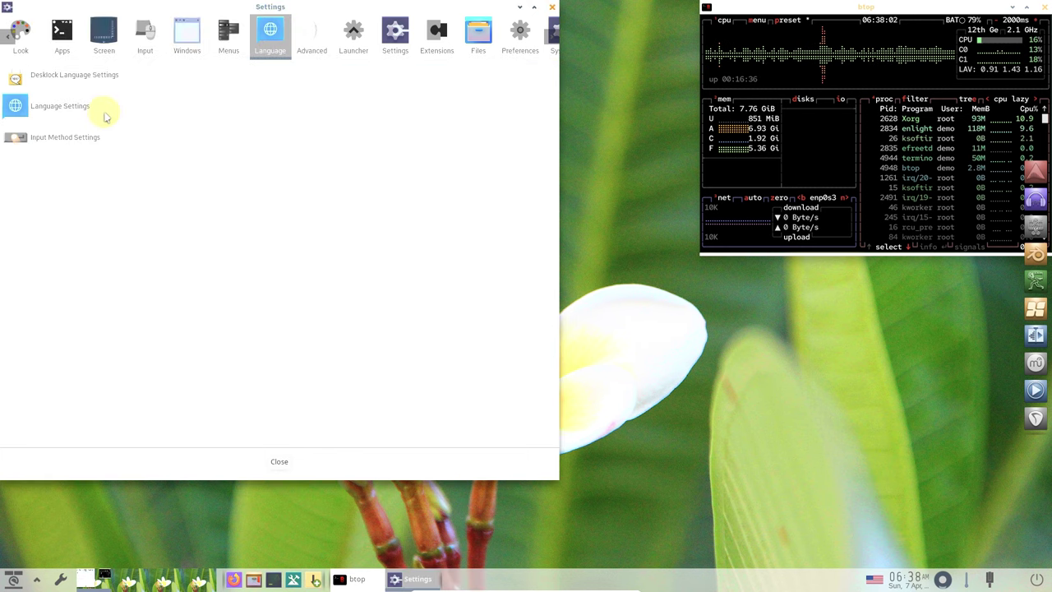
{"action": "left_click", "coordinate": [313, 43]}
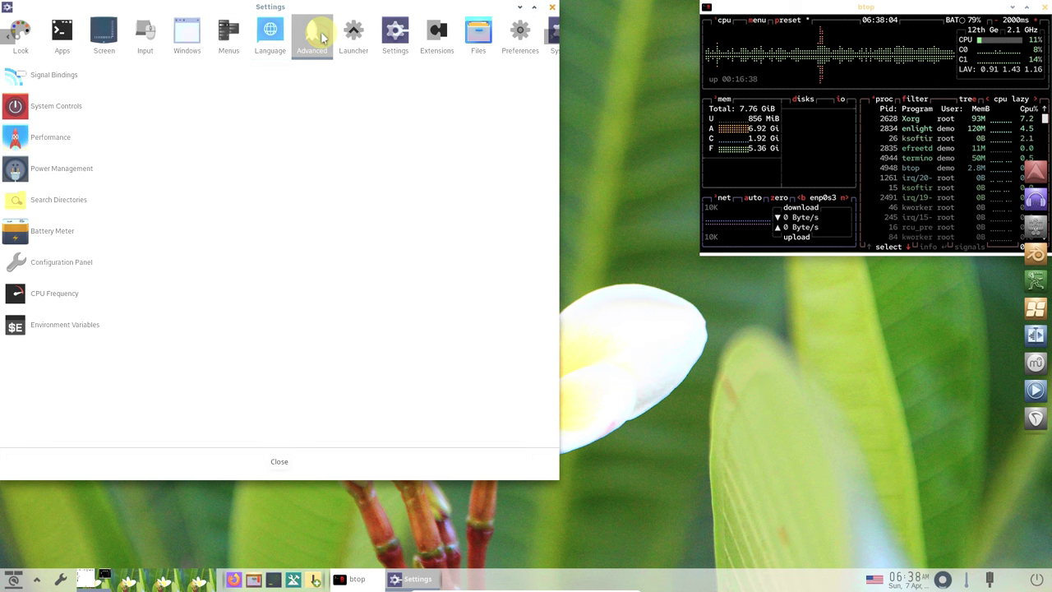
{"action": "left_click", "coordinate": [77, 220]}
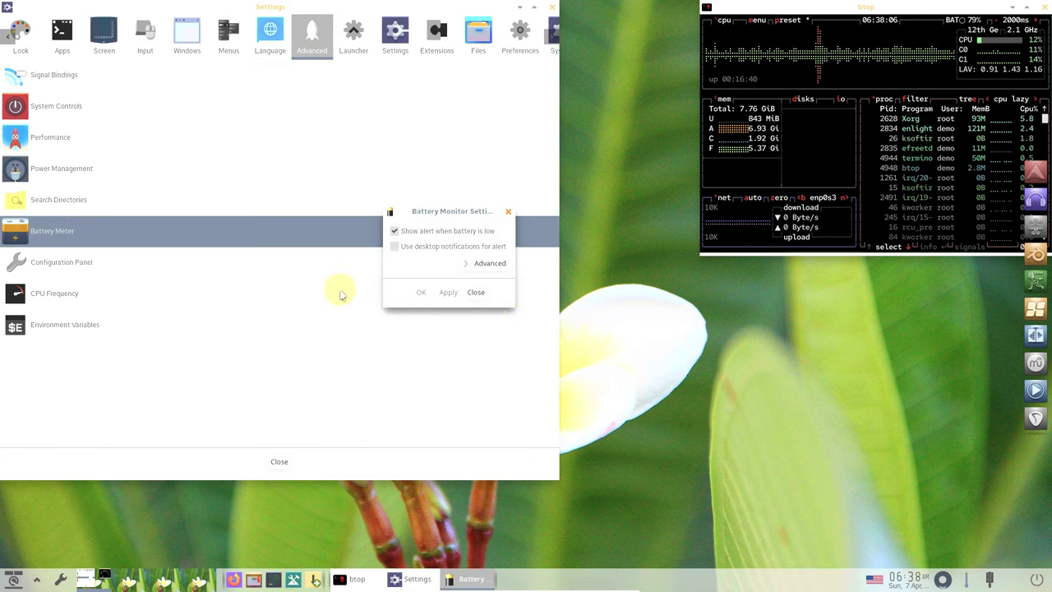
{"action": "left_click", "coordinate": [468, 268]}
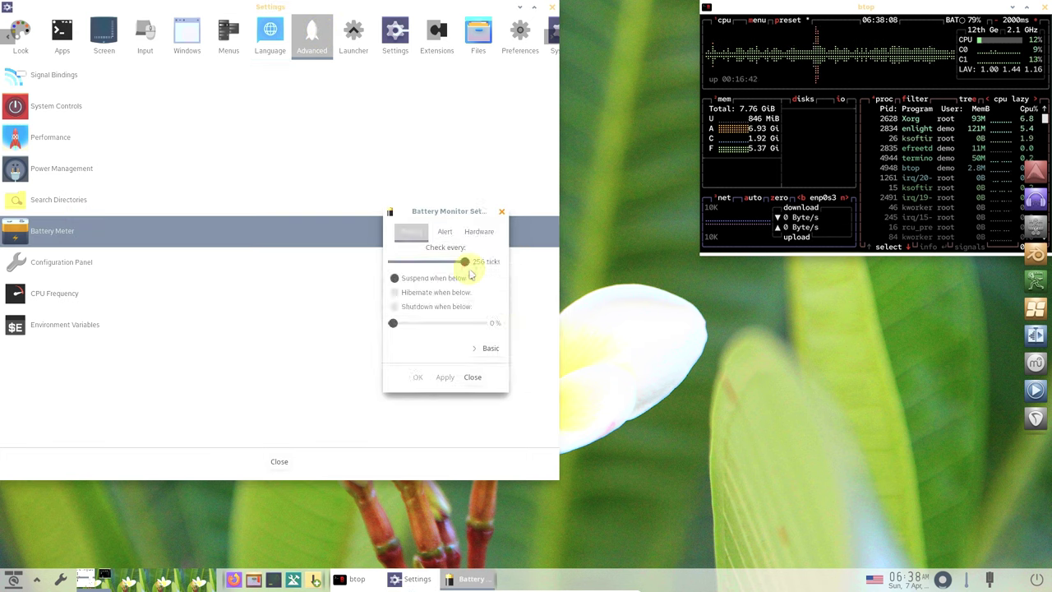
{"action": "left_click", "coordinate": [473, 378]}
- Open and close the CPU Frequency and Configuration Panel settings
{"action": "left_click", "coordinate": [156, 289]}
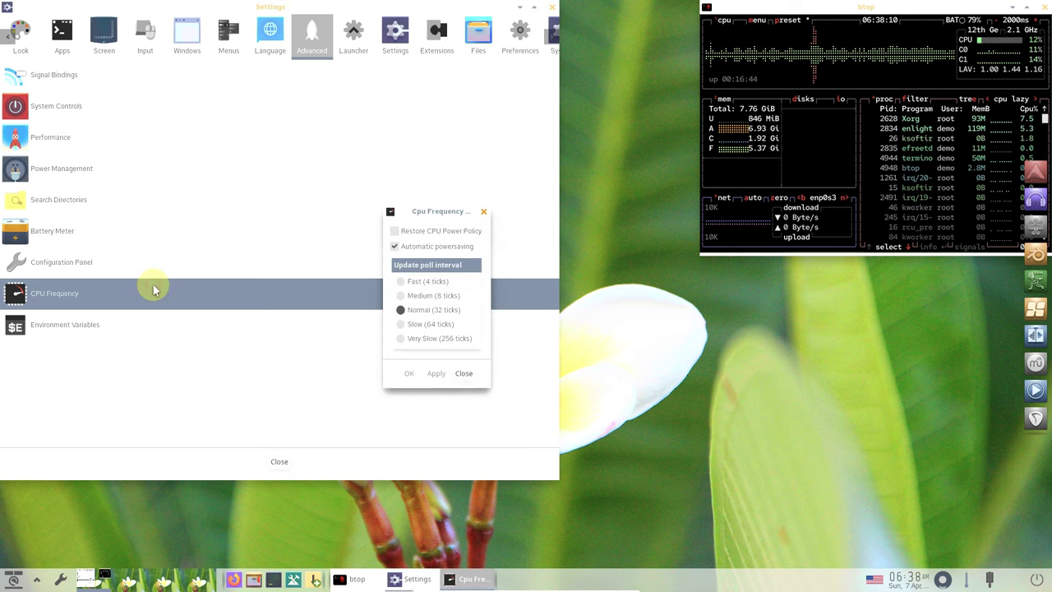
{"action": "left_click", "coordinate": [459, 373]}
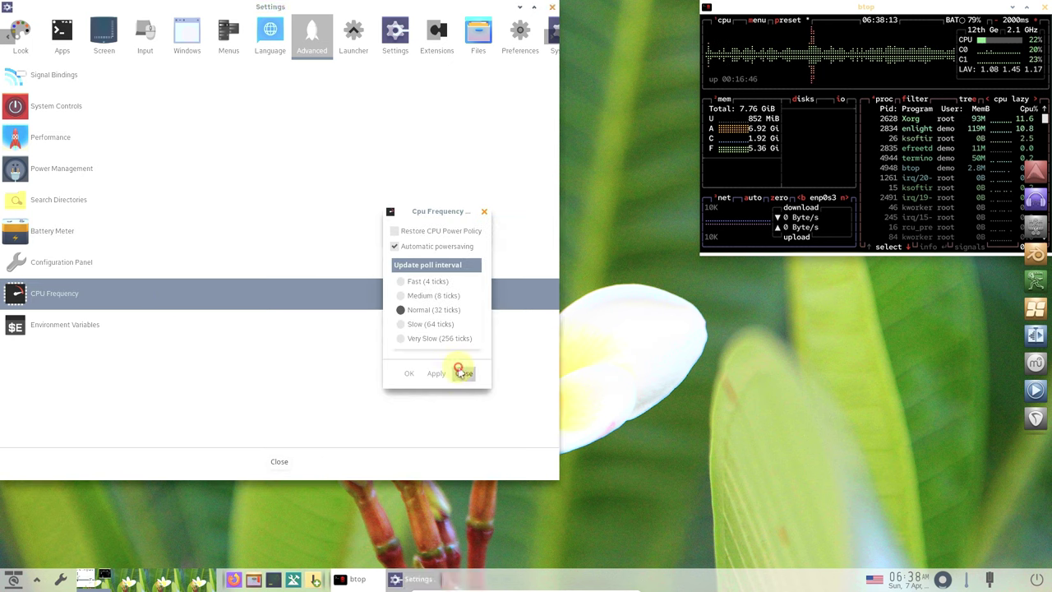
{"action": "left_click", "coordinate": [119, 271]}
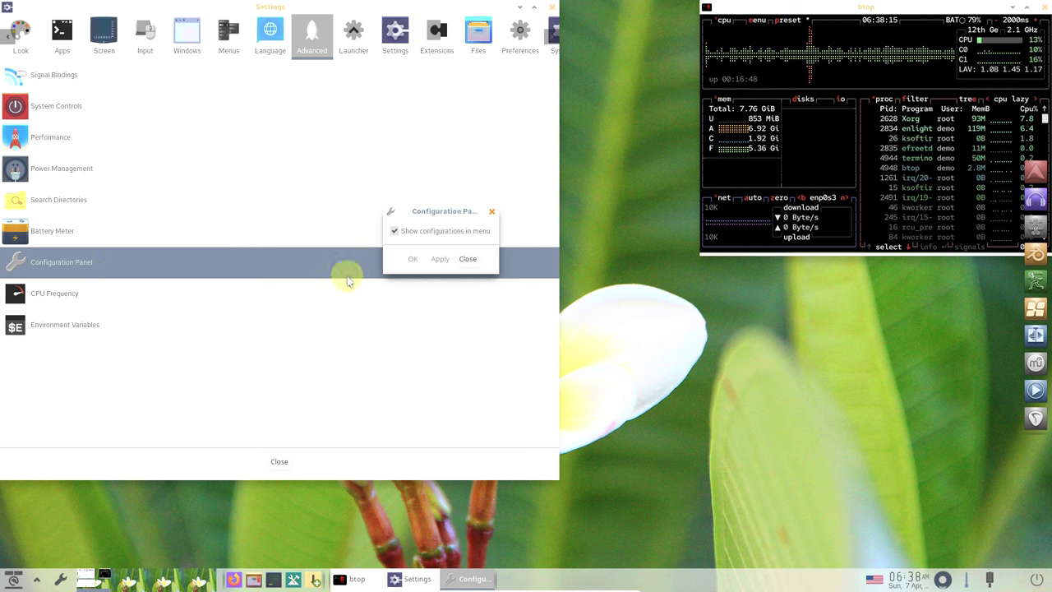
{"action": "left_click", "coordinate": [467, 258]}
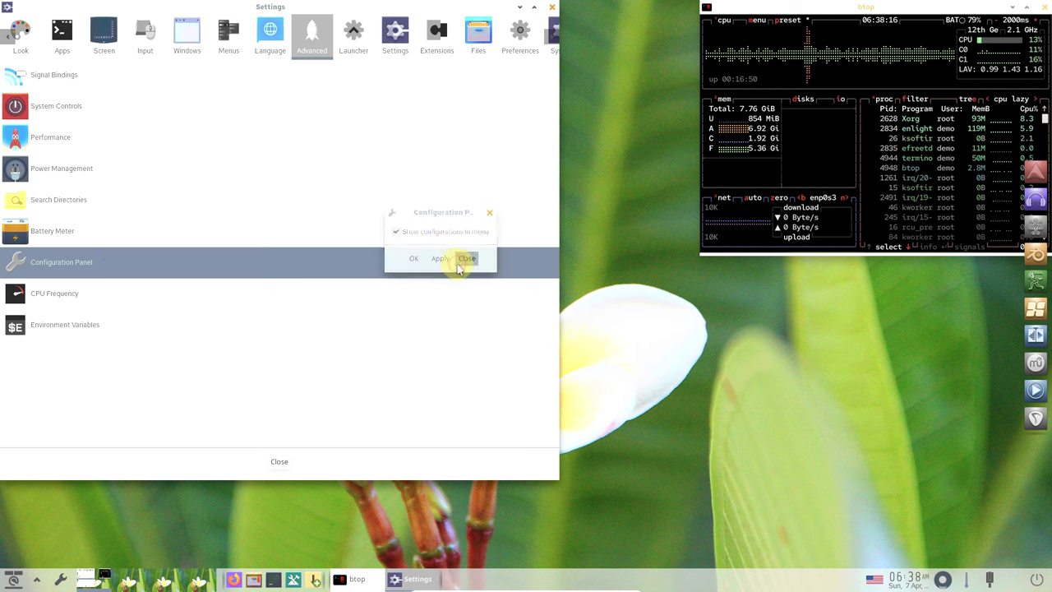
- Under Launcher, review Everything Configuration's plugins and popup size tabs
{"action": "left_click", "coordinate": [365, 31]}
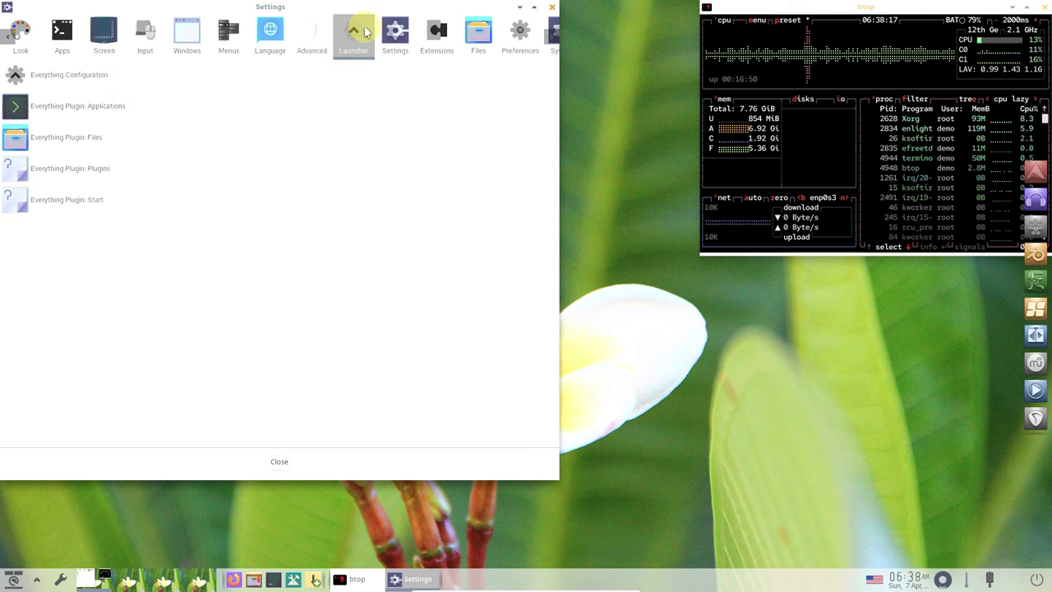
{"action": "left_click", "coordinate": [164, 77]}
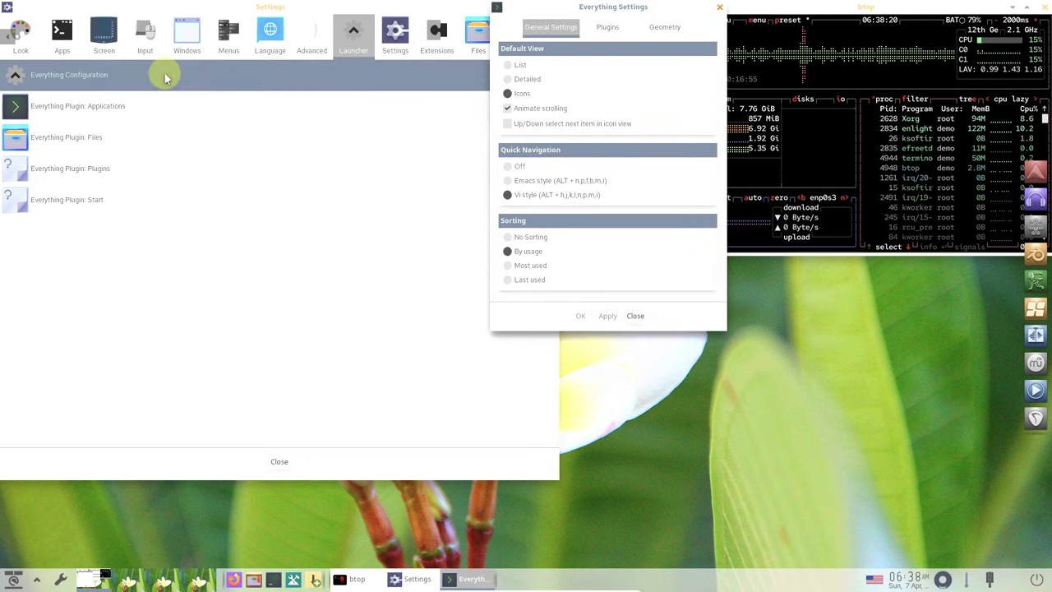
{"action": "left_click", "coordinate": [610, 30]}
{"action": "left_click", "coordinate": [662, 28]}
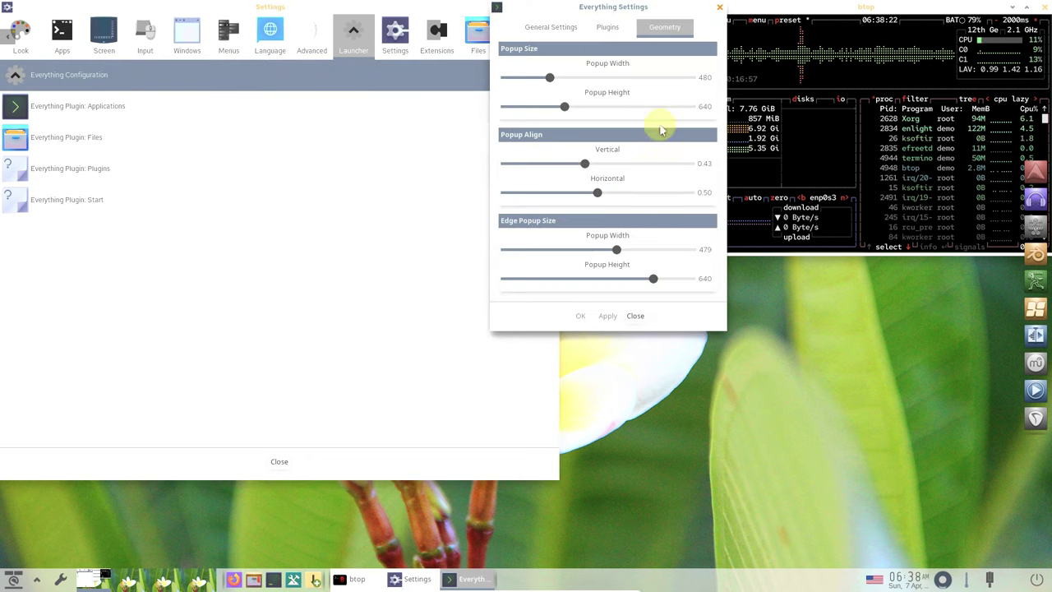
{"action": "left_click", "coordinate": [635, 316]}
- Under Settings, check the Profile selector and Dialog Settings
{"action": "left_click", "coordinate": [400, 35]}
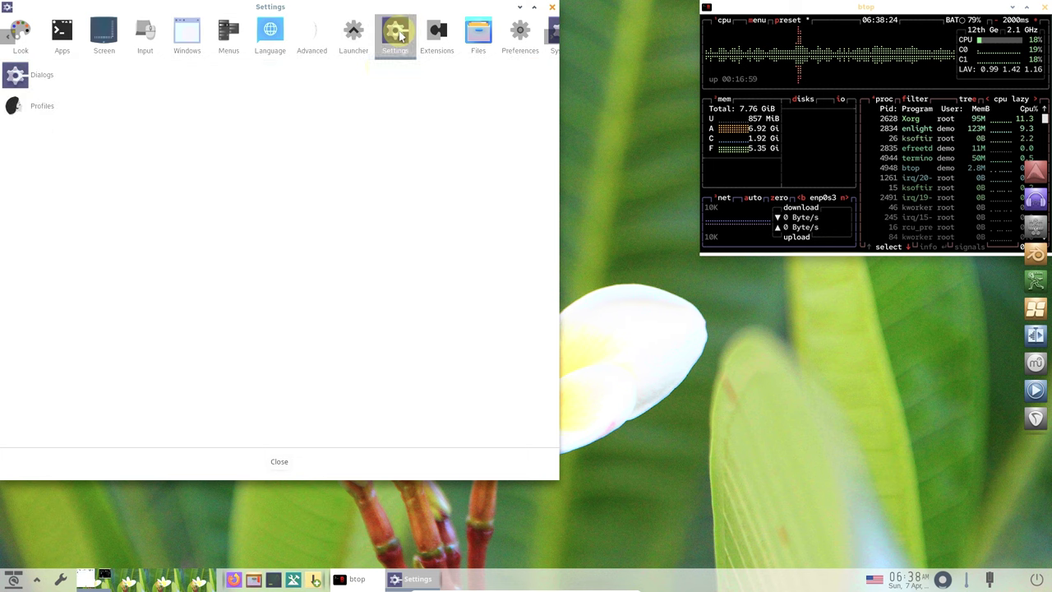
{"action": "left_click", "coordinate": [322, 105]}
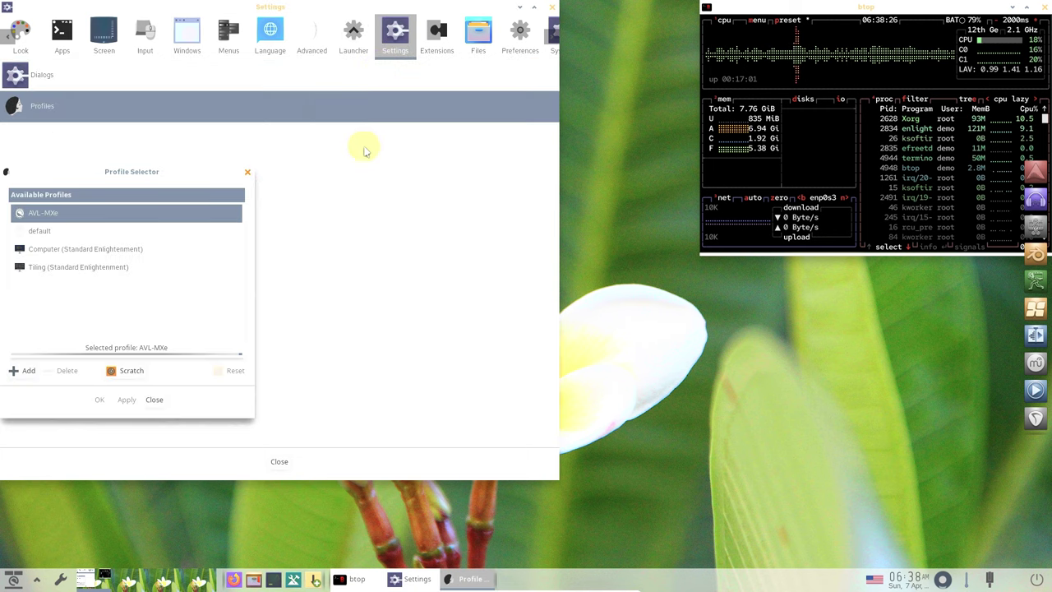
{"action": "left_click", "coordinate": [244, 173]}
{"action": "left_click", "coordinate": [206, 72]}
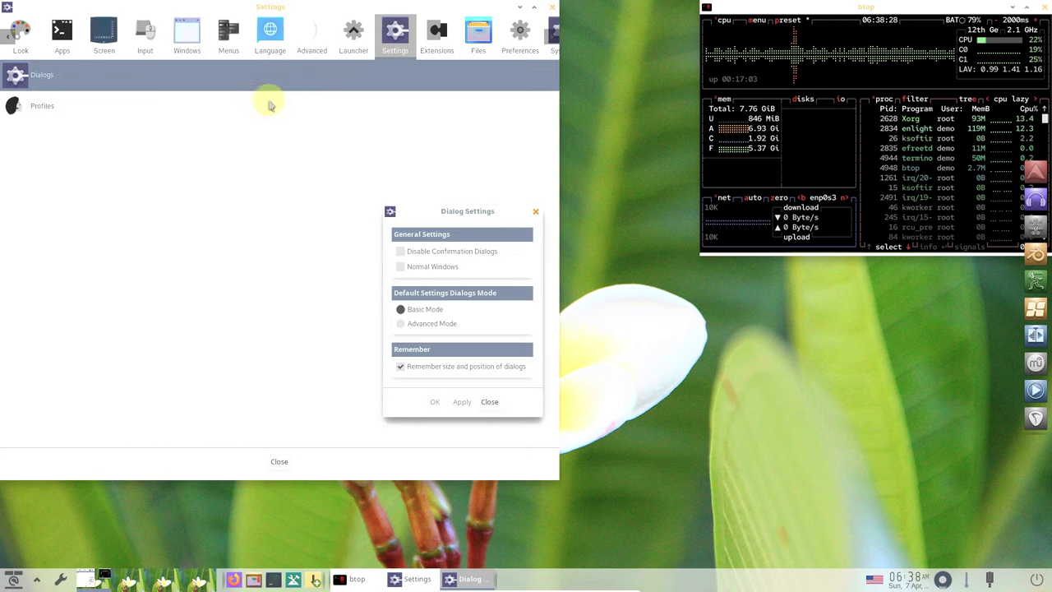
{"action": "left_click", "coordinate": [491, 399]}
- Under Extensions, review the Pager and Connection Manager settings
{"action": "left_click", "coordinate": [450, 53]}
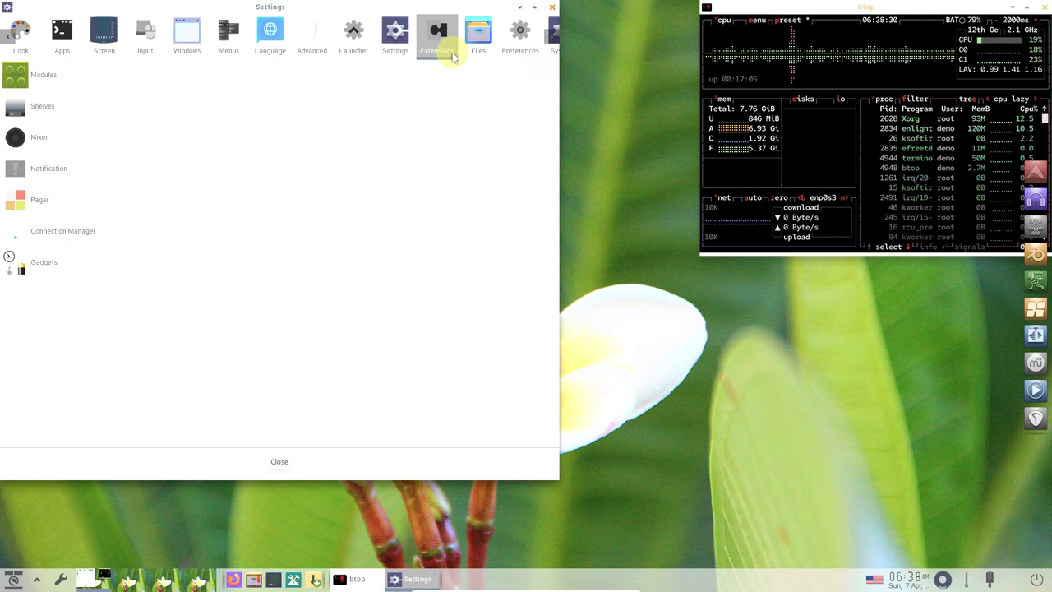
{"action": "left_click", "coordinate": [137, 210]}
{"action": "left_click", "coordinate": [537, 378]}
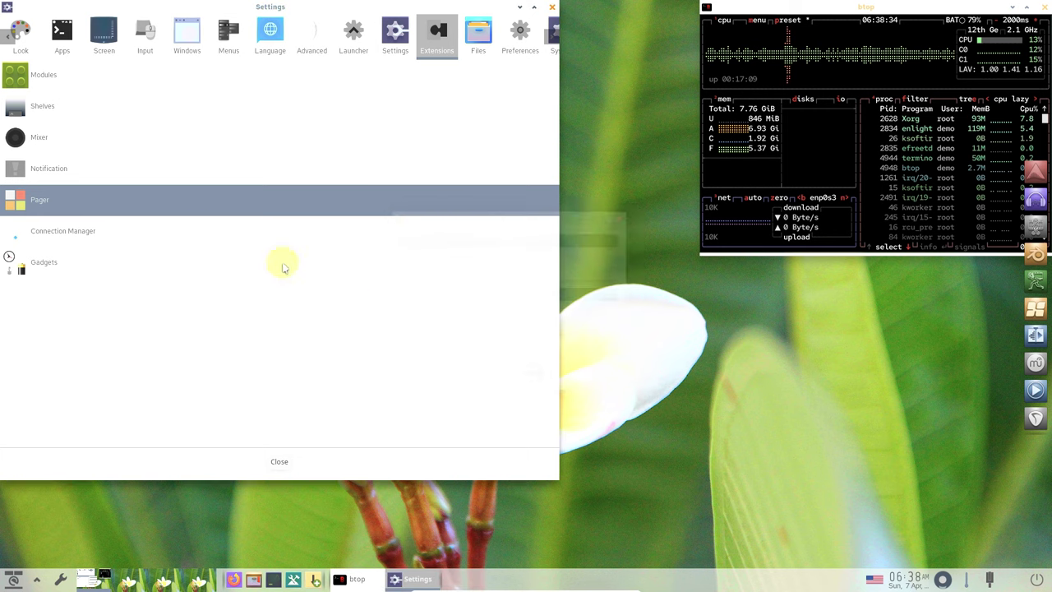
{"action": "left_click", "coordinate": [197, 235]}
{"action": "left_click", "coordinate": [456, 242]}
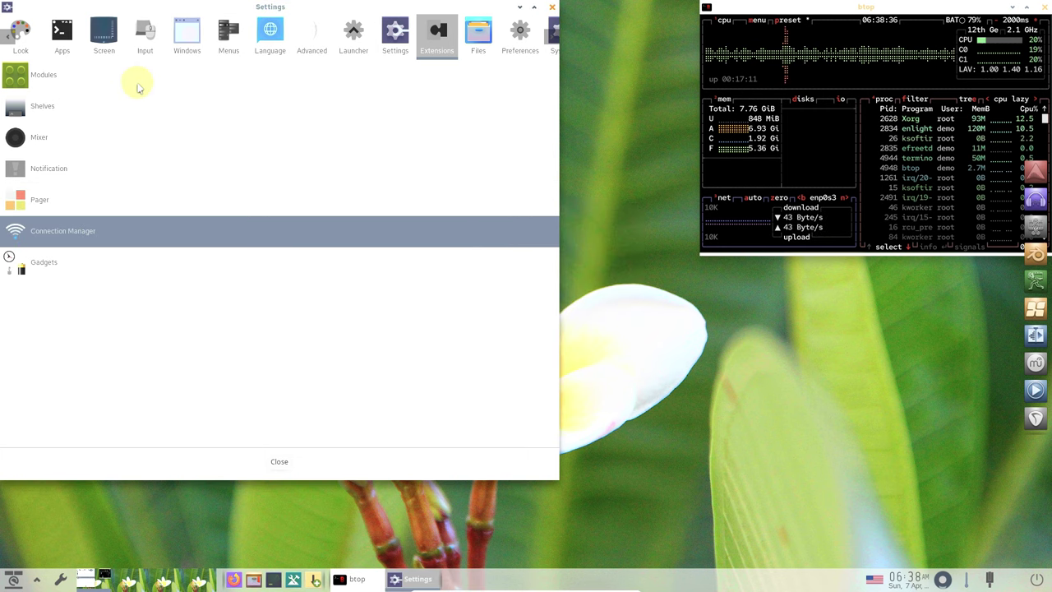
- Check Module and Shelf Settings, then show the Files category
{"action": "left_click", "coordinate": [136, 86]}
{"action": "left_click", "coordinate": [126, 194]}
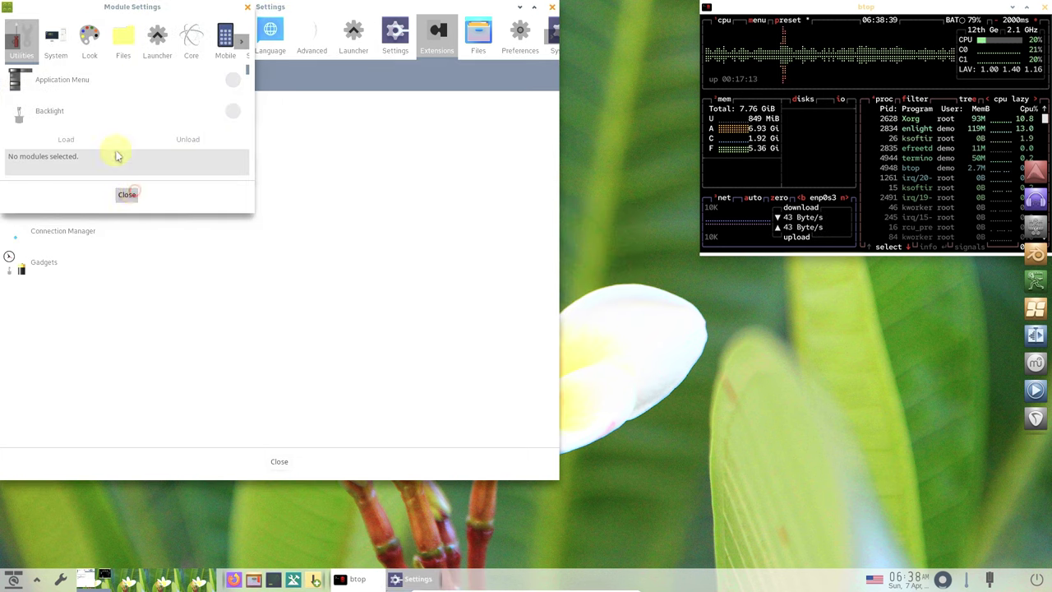
{"action": "left_click", "coordinate": [99, 108]}
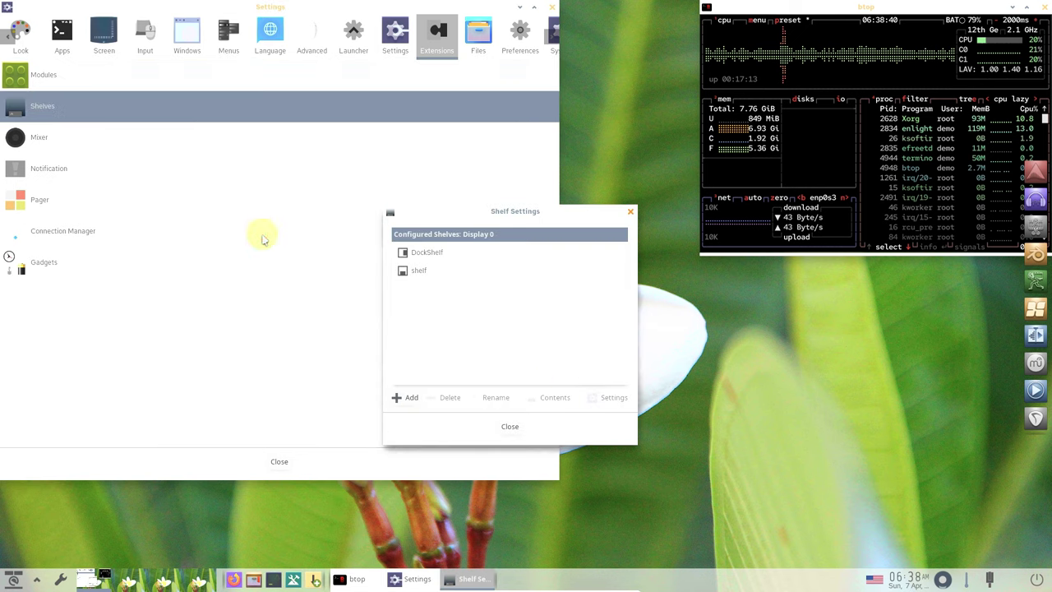
{"action": "left_click", "coordinate": [509, 426]}
{"action": "left_click", "coordinate": [476, 31]}
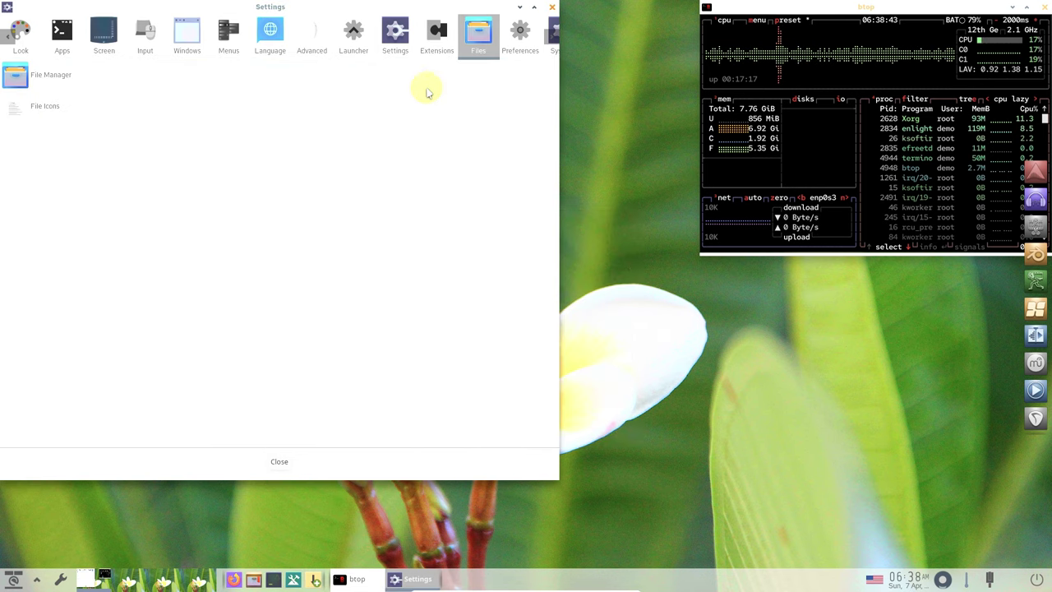
- Browse File Manager's display, sorting, behavior, device and tooltip tabs
{"action": "left_click", "coordinate": [394, 72]}
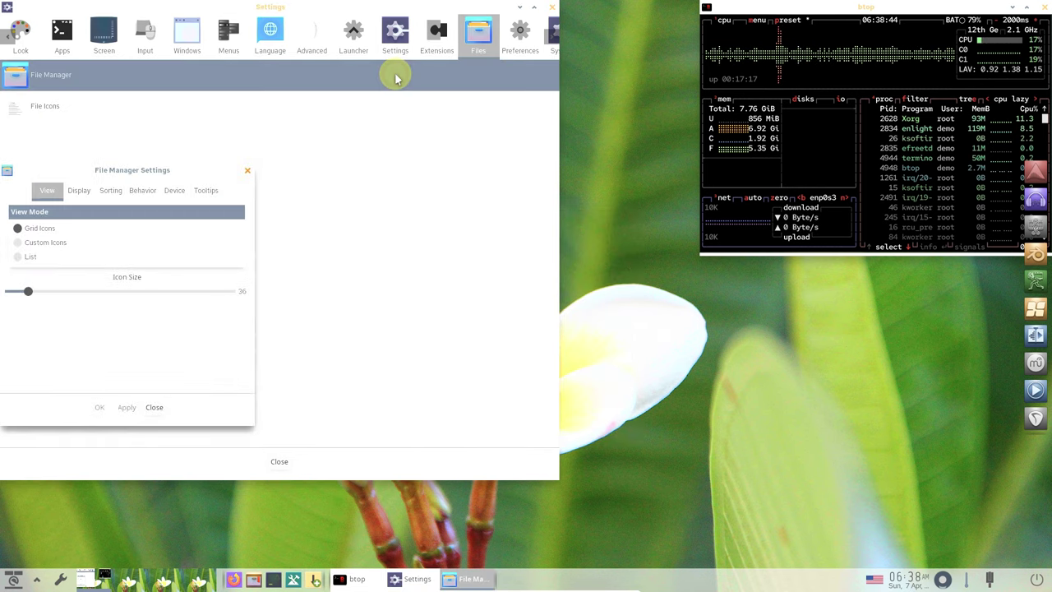
{"action": "left_click", "coordinate": [87, 192]}
{"action": "left_click", "coordinate": [111, 193]}
{"action": "left_click", "coordinate": [143, 192]}
{"action": "left_click", "coordinate": [179, 193]}
{"action": "left_click", "coordinate": [207, 191]}
{"action": "left_click", "coordinate": [247, 170]}
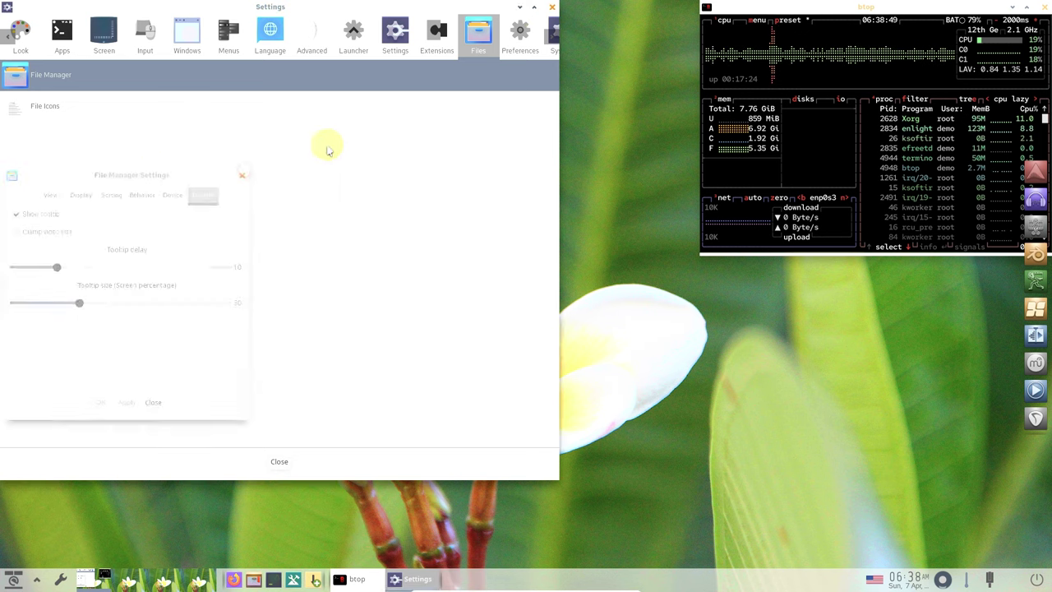
- Pass through Preferences to System and launch Synaptic Package Manager
{"action": "left_click", "coordinate": [514, 37]}
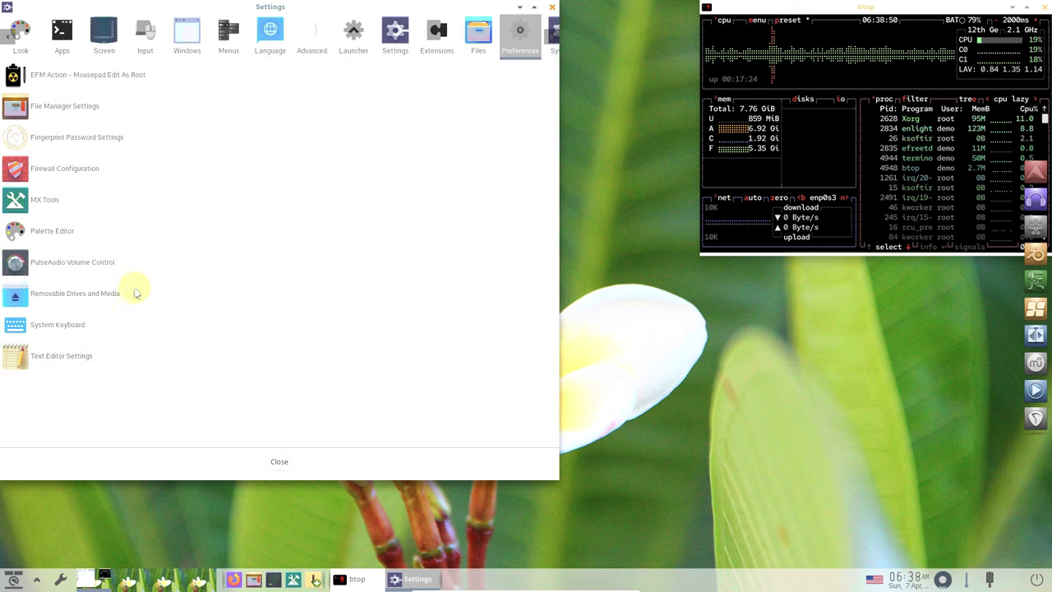
{"action": "left_click", "coordinate": [549, 50]}
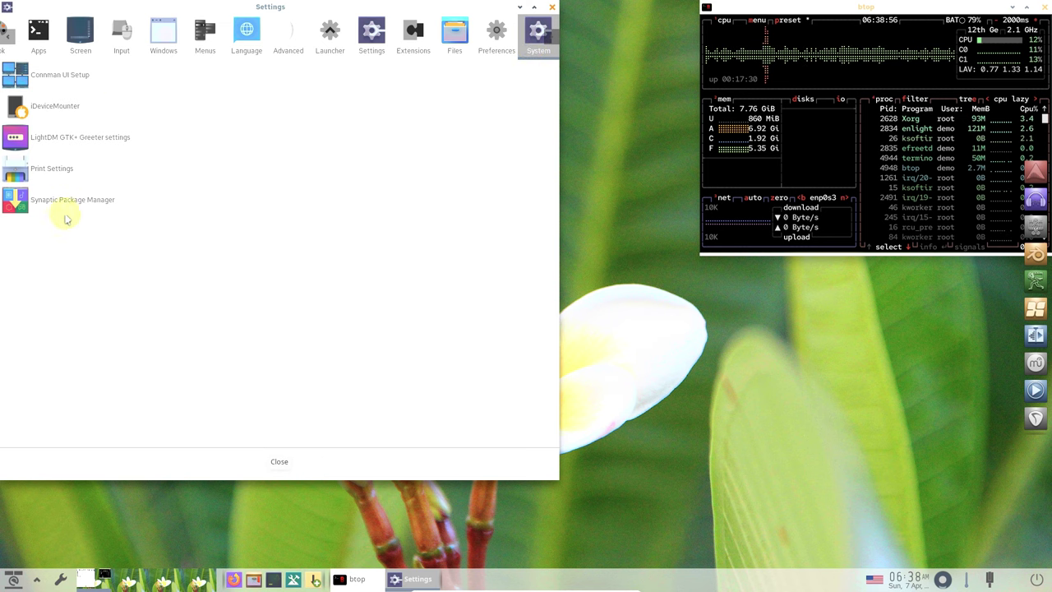
{"action": "left_click", "coordinate": [94, 199]}
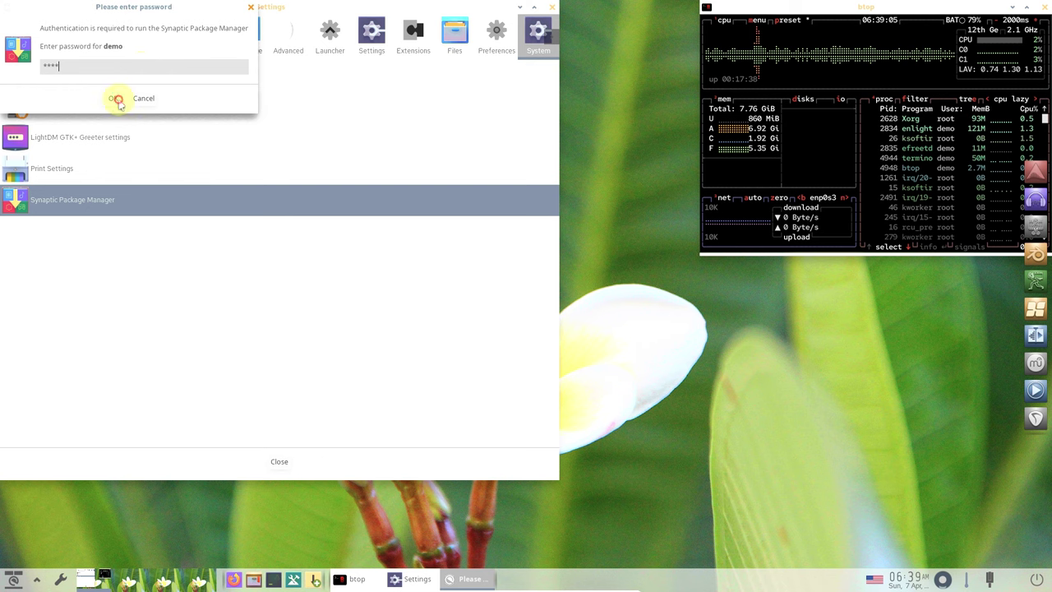
- Authenticate Synaptic, dismiss the introduction, maximize it and scroll the enlarged package list
{"action": "left_click", "coordinate": [118, 99]}
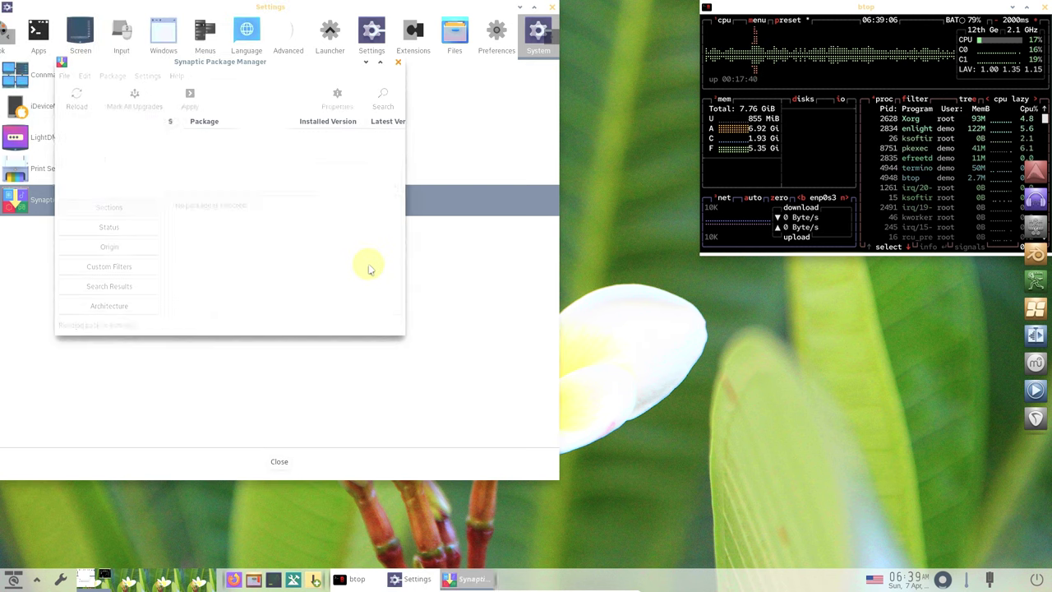
{"action": "left_click", "coordinate": [474, 267]}
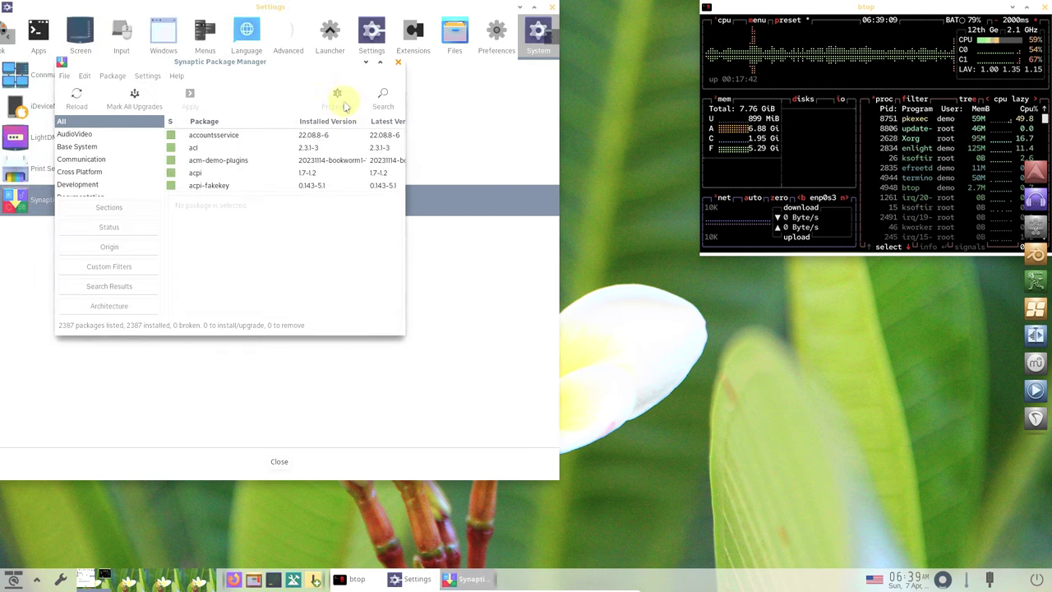
{"action": "left_click", "coordinate": [380, 62]}
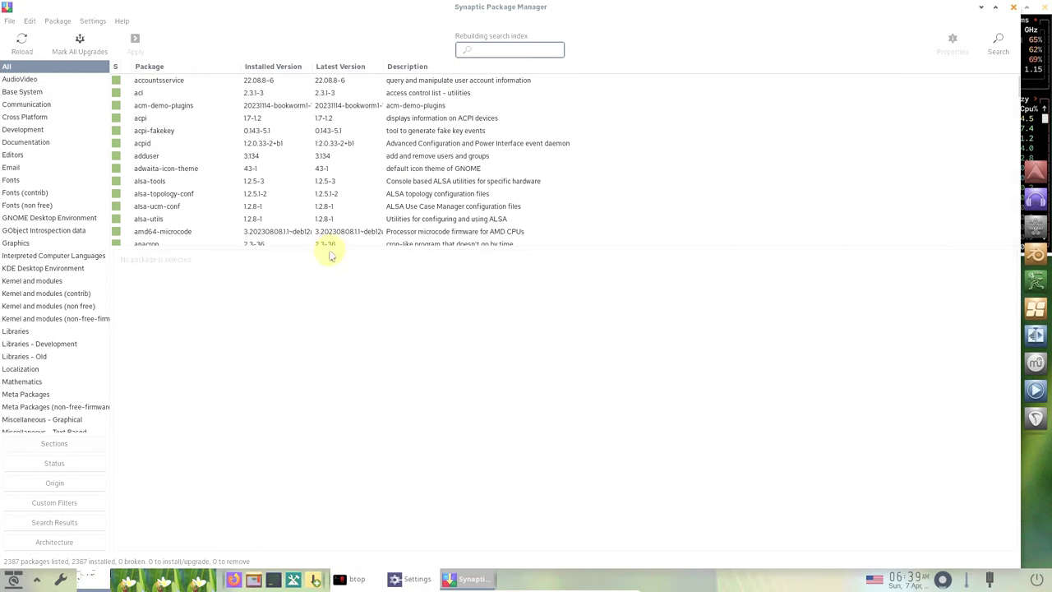
{"action": "left_click_drag", "start_coordinate": [330, 341], "coordinate": [320, 510]}
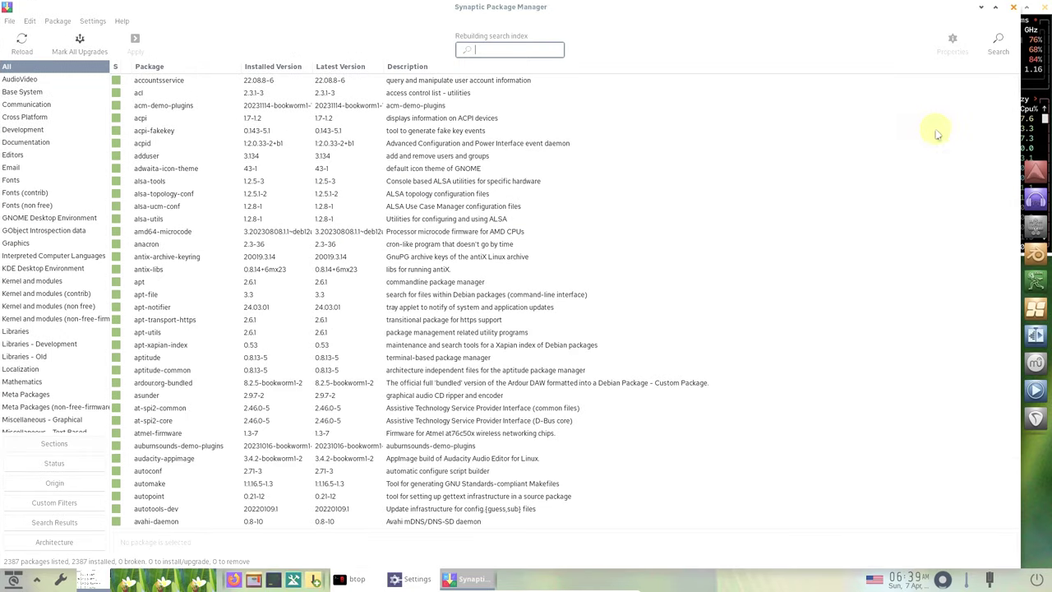
{"action": "left_click_drag", "start_coordinate": [1018, 105], "coordinate": [1014, 526]}
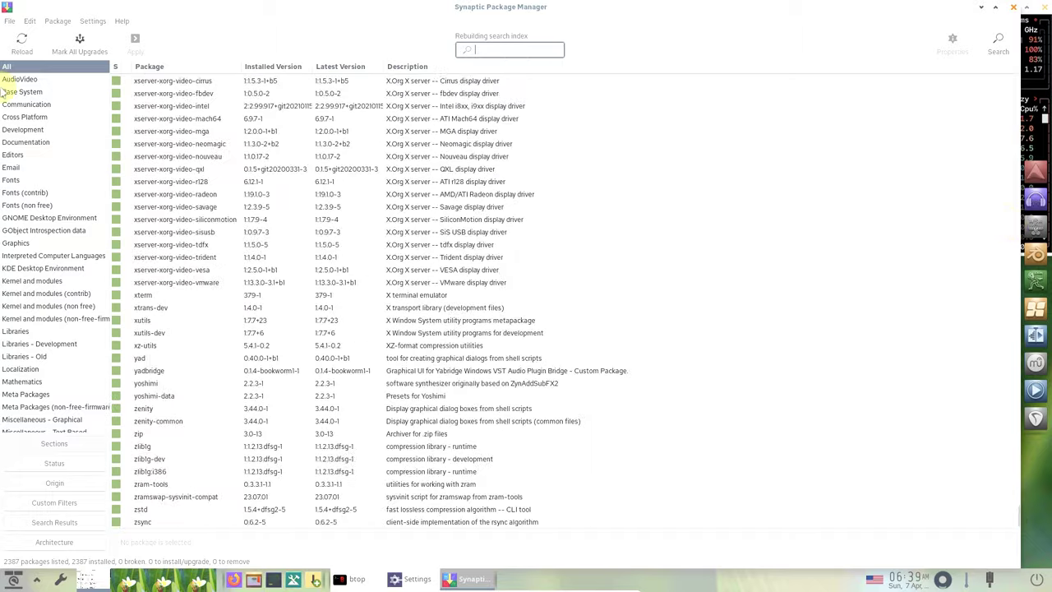
- View Help > About and the zlib1g description, then close Synaptic
{"action": "left_click", "coordinate": [122, 21]}
{"action": "left_click", "coordinate": [146, 75]}
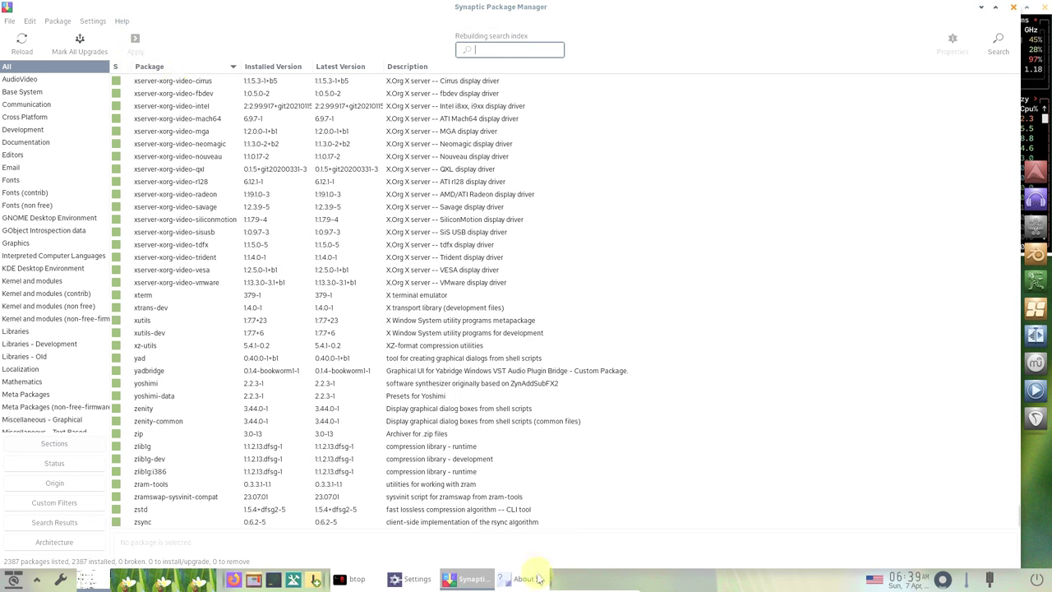
{"action": "left_click", "coordinate": [533, 445]}
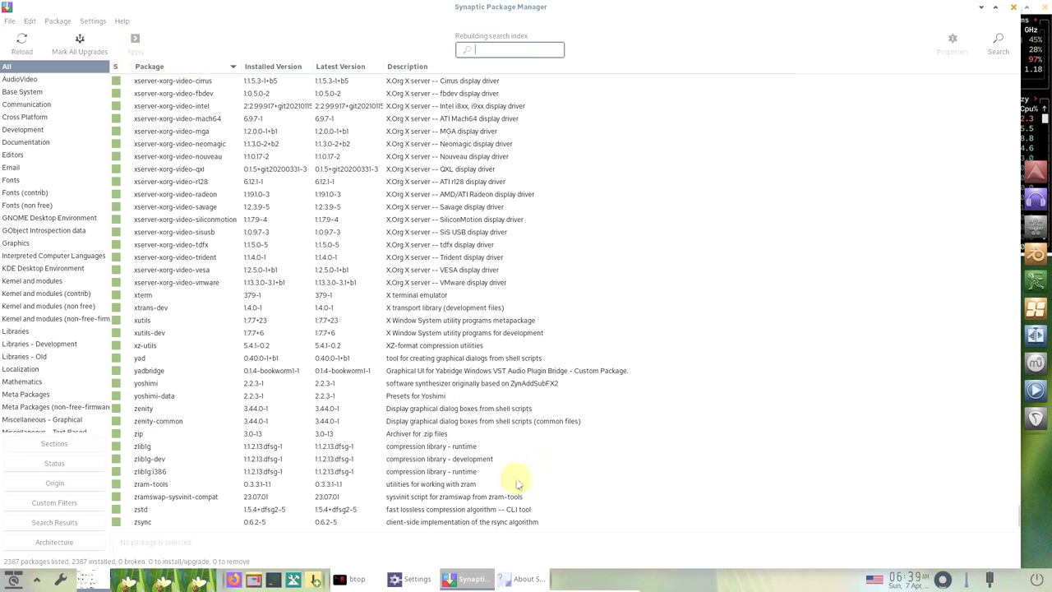
{"action": "left_click", "coordinate": [530, 580]}
{"action": "left_click", "coordinate": [597, 380]}
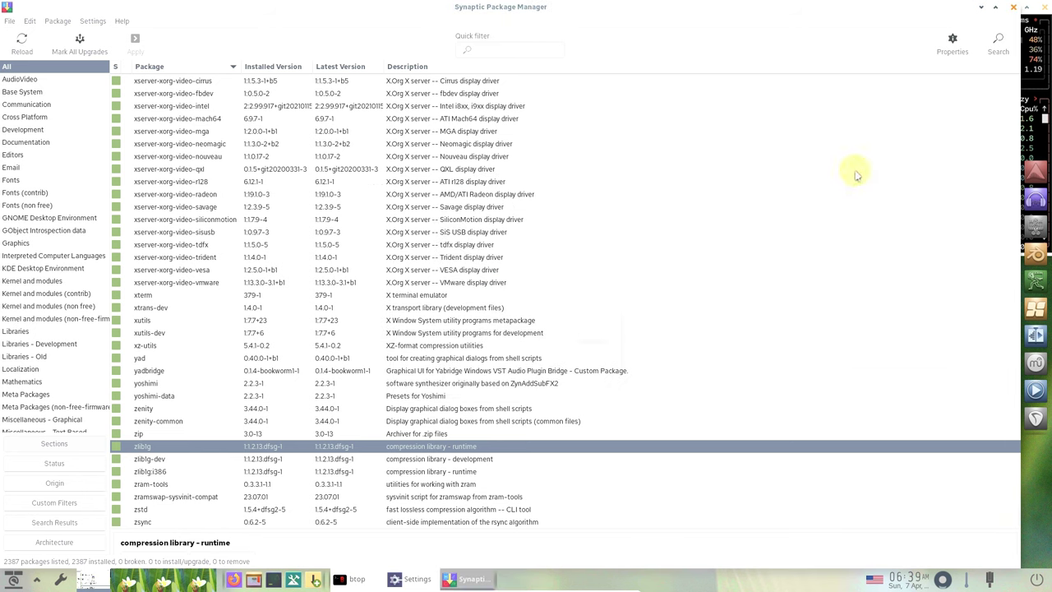
{"action": "left_click", "coordinate": [1015, 9]}
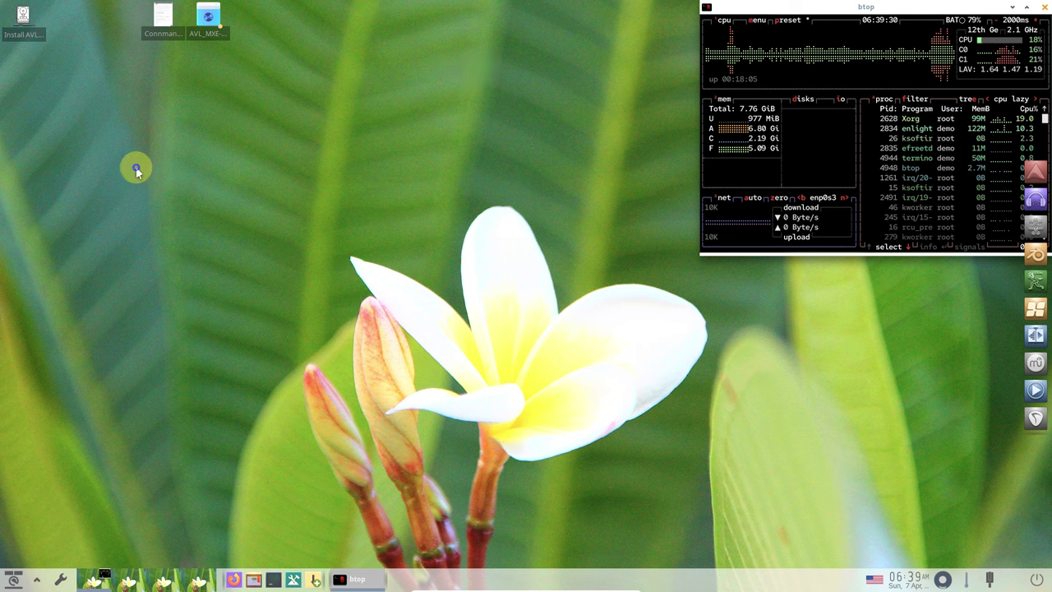
- Open Wallpaper Settings through the desktop main menu's Desktop submenu
{"action": "left_click", "coordinate": [136, 170]}
{"action": "mouse_move", "coordinate": [158, 372]}
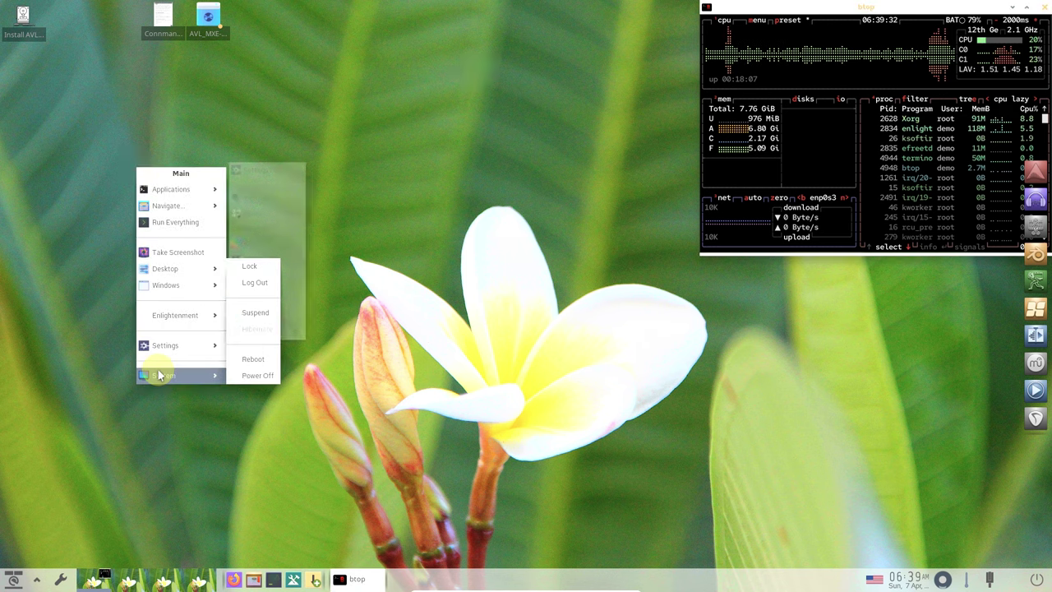
{"action": "mouse_move", "coordinate": [186, 352]}
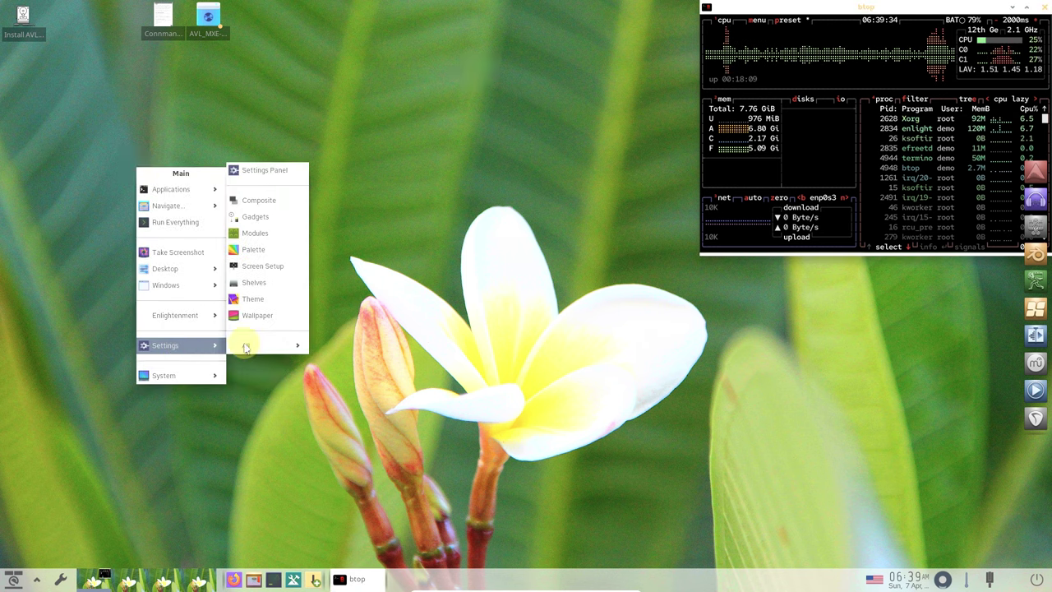
{"action": "mouse_move", "coordinate": [257, 346]}
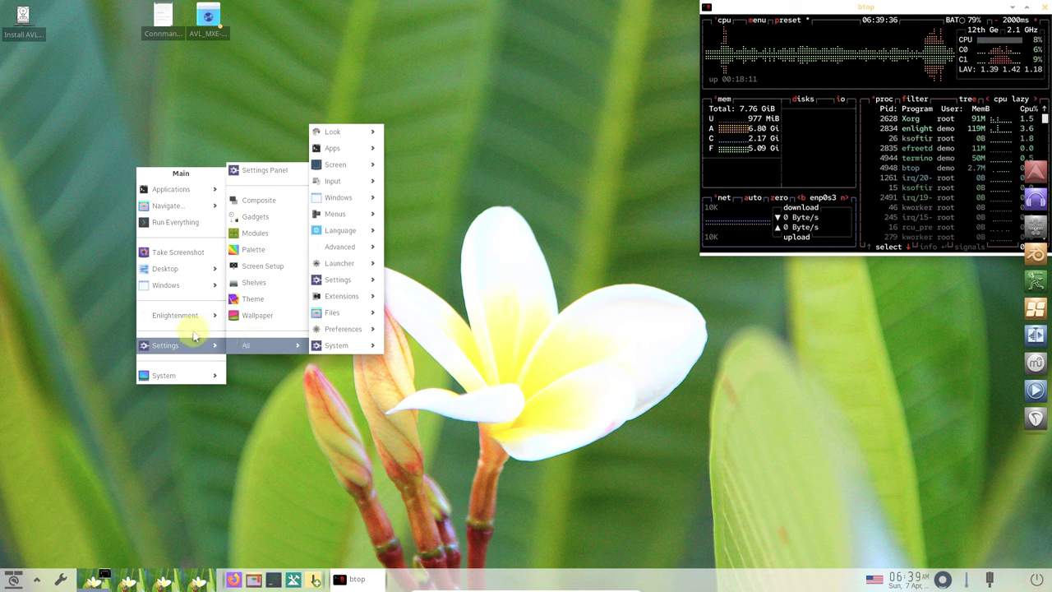
{"action": "mouse_move", "coordinate": [169, 272]}
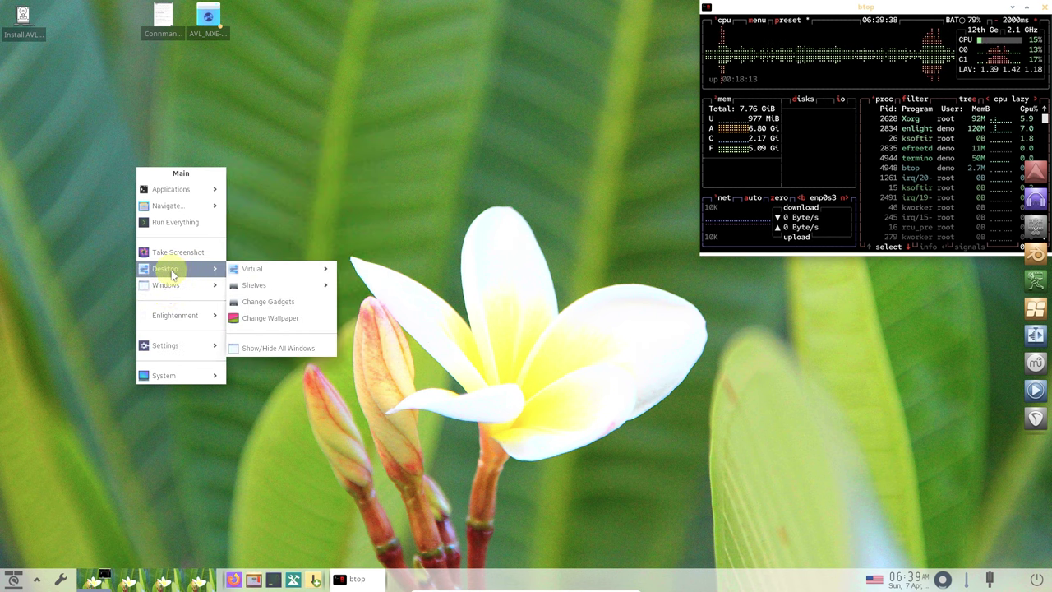
{"action": "mouse_move", "coordinate": [237, 273]}
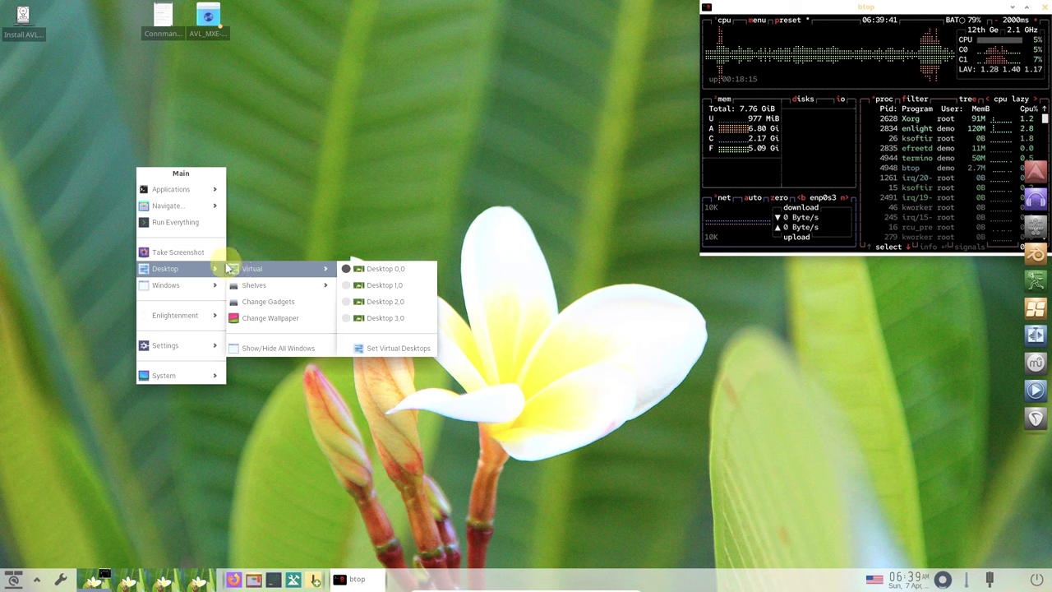
{"action": "left_click", "coordinate": [294, 317]}
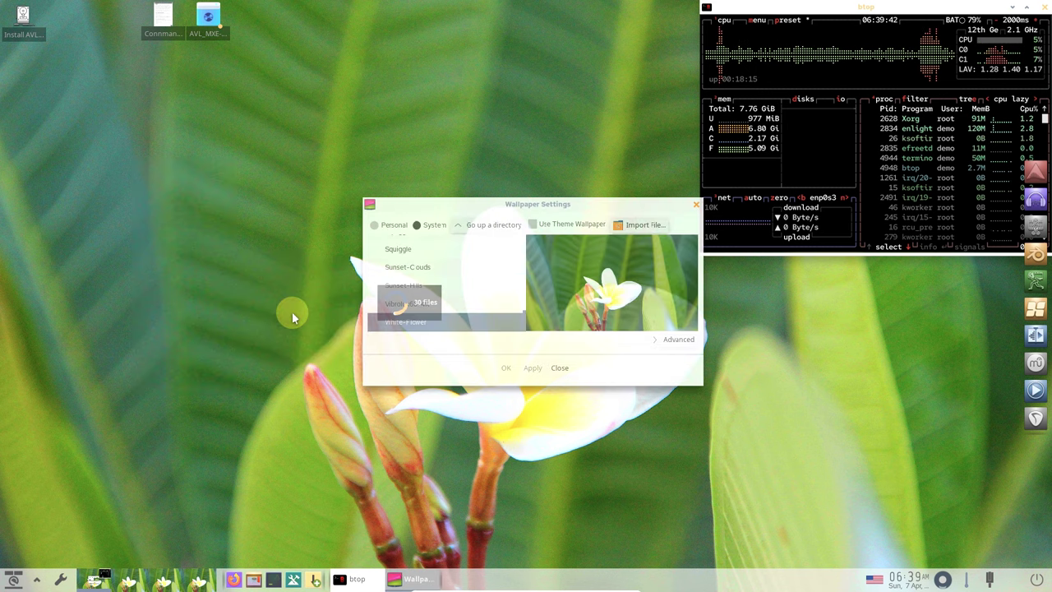
- Select Sunset-Hills, apply and confirm it, then close Wallpaper Settings
{"action": "left_click", "coordinate": [436, 292]}
{"action": "left_click", "coordinate": [533, 369]}
{"action": "left_click", "coordinate": [506, 369]}
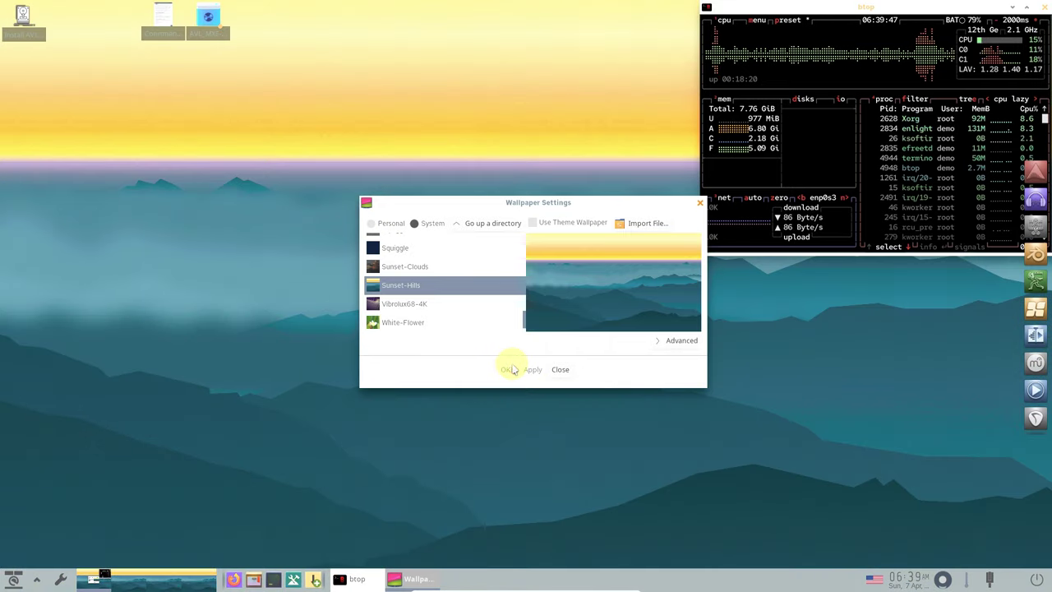
{"action": "left_click", "coordinate": [551, 369]}
{"action": "left_click", "coordinate": [171, 124]}
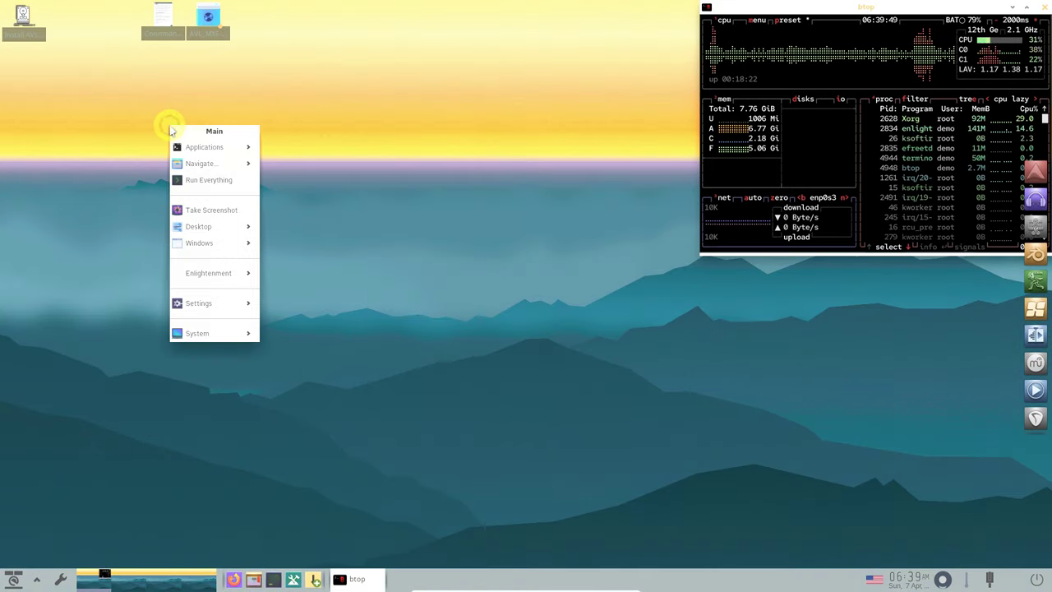
- Launch Mousepad and System Editor from the Accessories menu
{"action": "mouse_move", "coordinate": [181, 148]}
{"action": "mouse_move", "coordinate": [274, 153]}
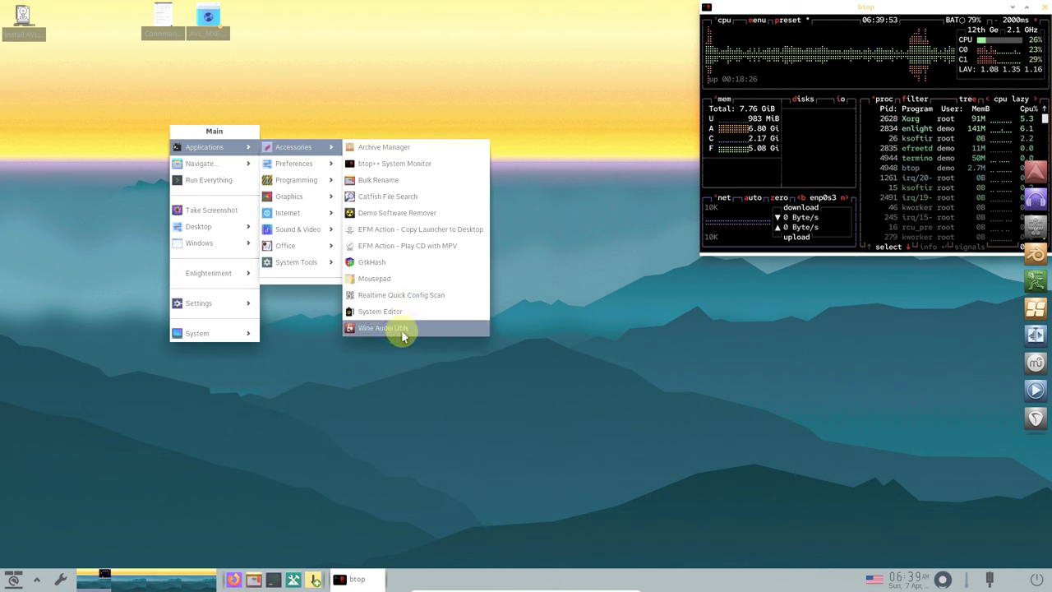
{"action": "left_click", "coordinate": [383, 280]}
{"action": "left_click", "coordinate": [106, 184]}
{"action": "mouse_move", "coordinate": [125, 208]}
{"action": "mouse_move", "coordinate": [263, 204]}
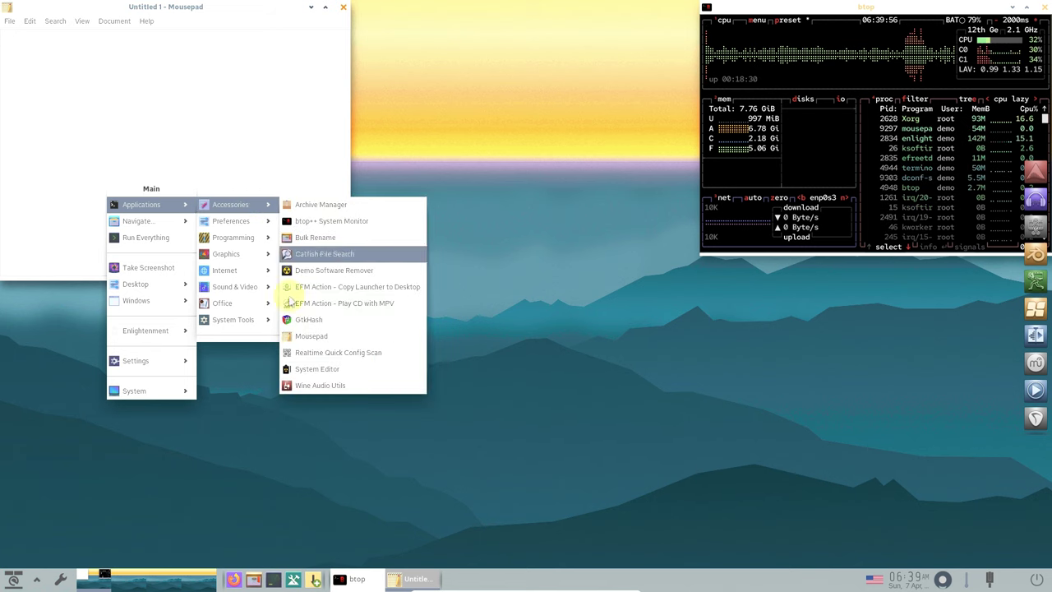
{"action": "left_click", "coordinate": [289, 363]}
- Launch GIMP from the Graphics menu
{"action": "left_click", "coordinate": [151, 378]}
{"action": "mouse_move", "coordinate": [174, 197]}
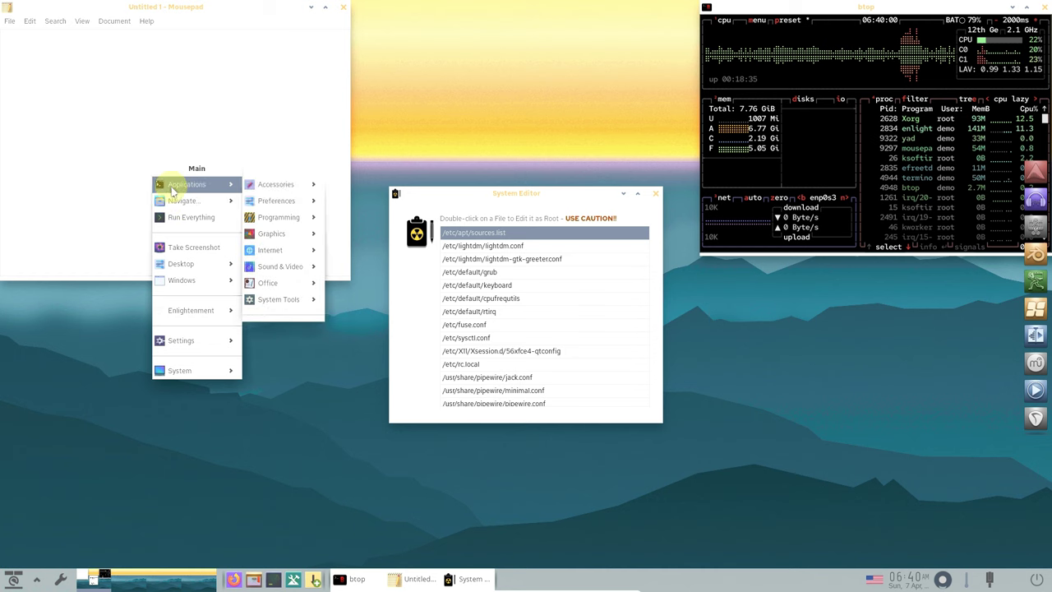
{"action": "mouse_move", "coordinate": [268, 204]}
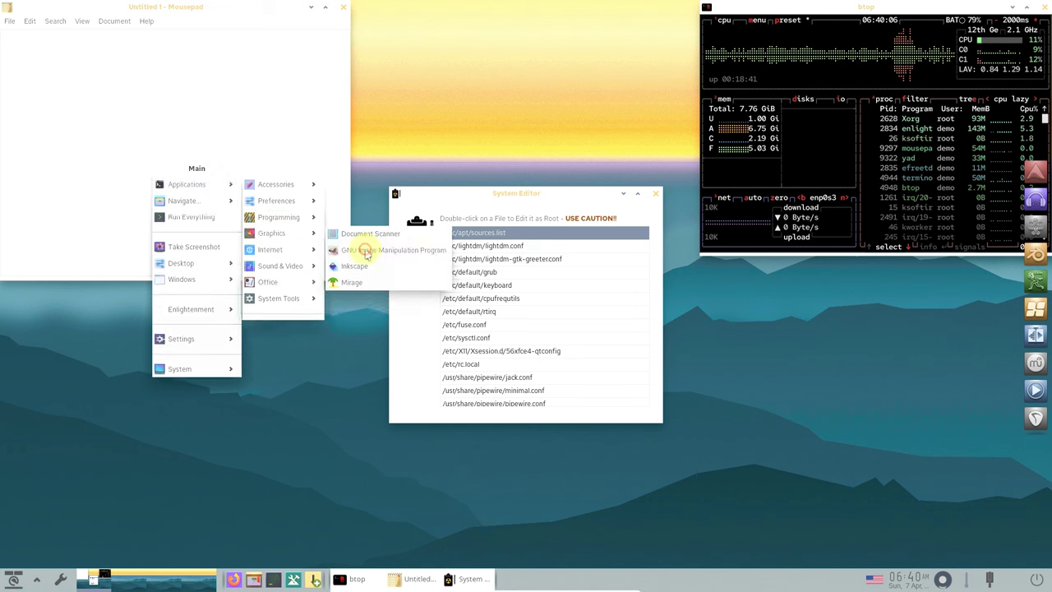
{"action": "left_click", "coordinate": [129, 437]}
{"action": "left_click", "coordinate": [129, 437]}
{"action": "mouse_move", "coordinate": [165, 239]}
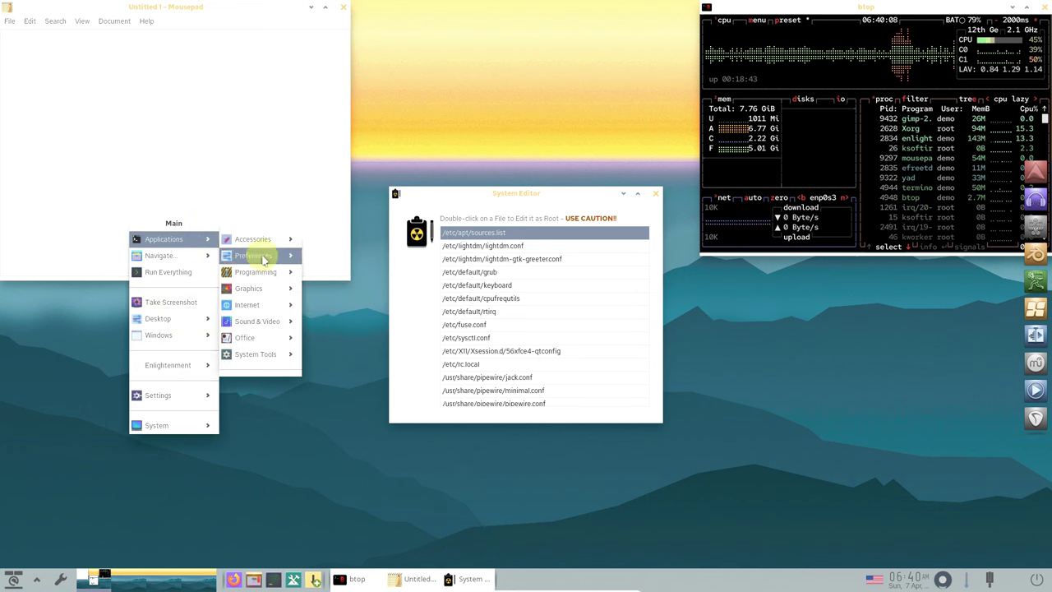
{"action": "mouse_move", "coordinate": [277, 289]}
{"action": "left_click", "coordinate": [329, 305]}
- Launch Inkscape and Mirage from the Graphics menu
{"action": "left_click", "coordinate": [146, 403]}
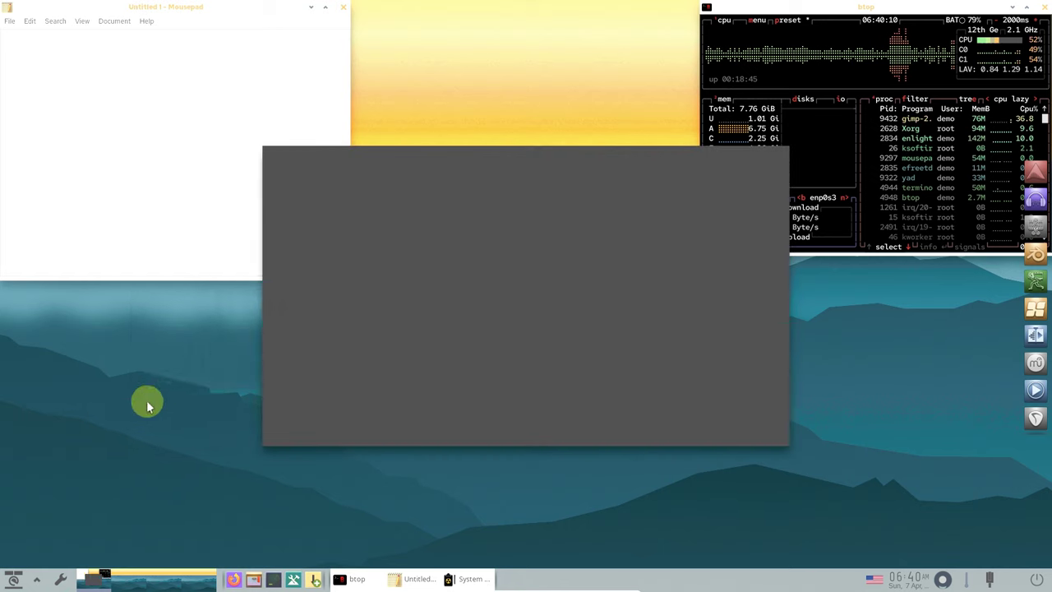
{"action": "mouse_move", "coordinate": [265, 260]}
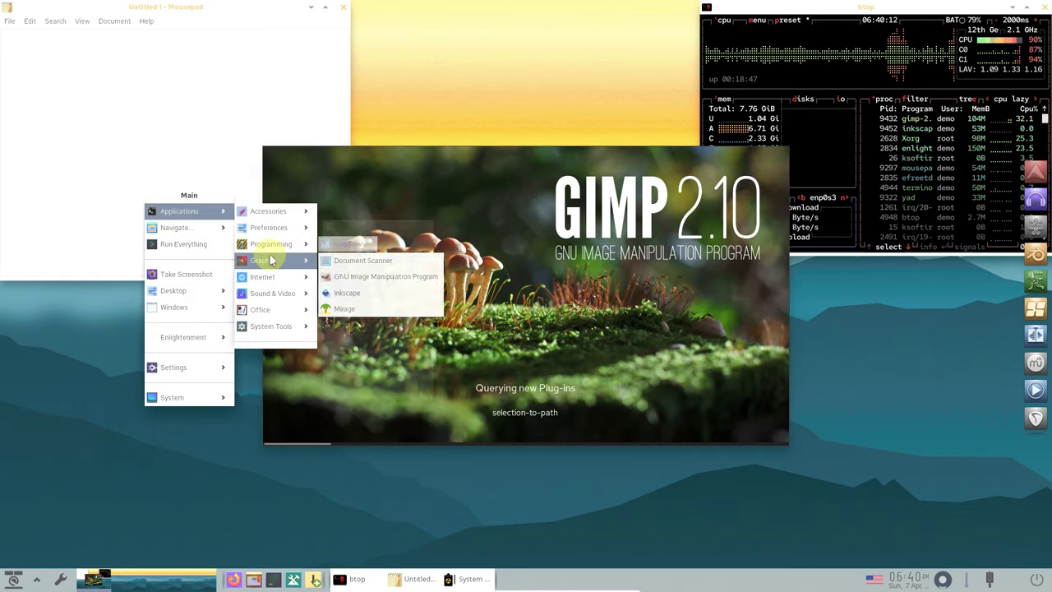
{"action": "left_click", "coordinate": [345, 294]}
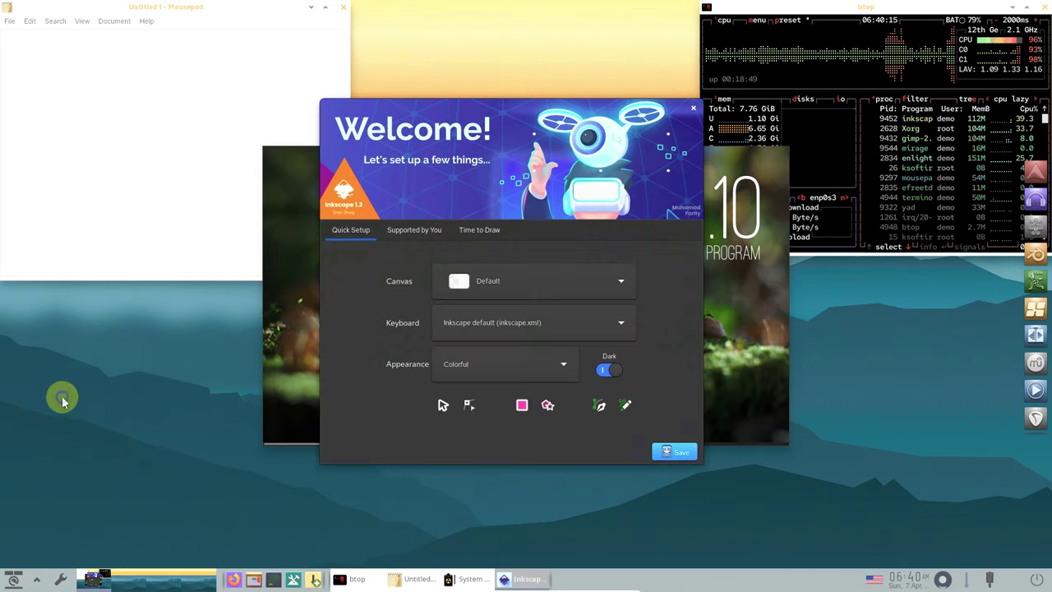
{"action": "left_click", "coordinate": [62, 394]}
{"action": "mouse_move", "coordinate": [105, 282]}
{"action": "mouse_move", "coordinate": [107, 202]}
{"action": "mouse_move", "coordinate": [222, 268]}
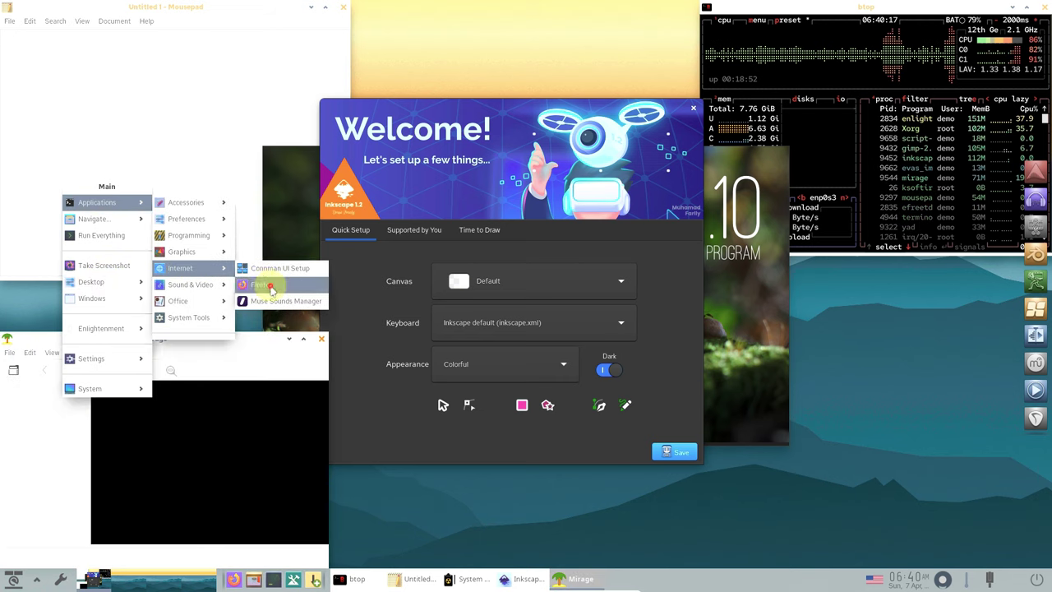
{"action": "left_click", "coordinate": [409, 475]}
- Open the About MX Linux welcome window from the Main menu
{"action": "left_click", "coordinate": [418, 535]}
{"action": "mouse_move", "coordinate": [404, 356]}
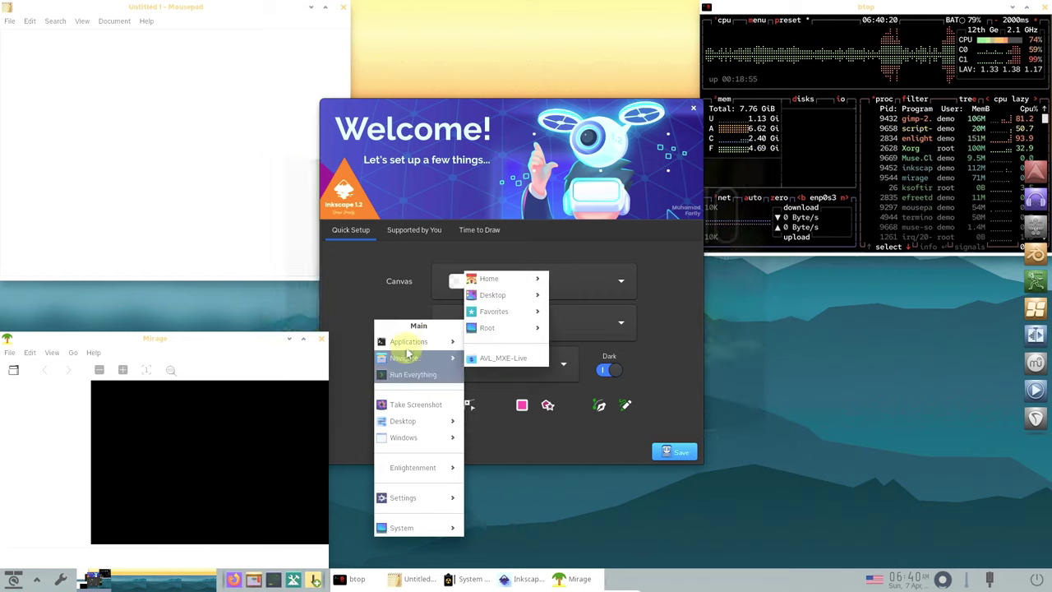
{"action": "mouse_move", "coordinate": [509, 304]}
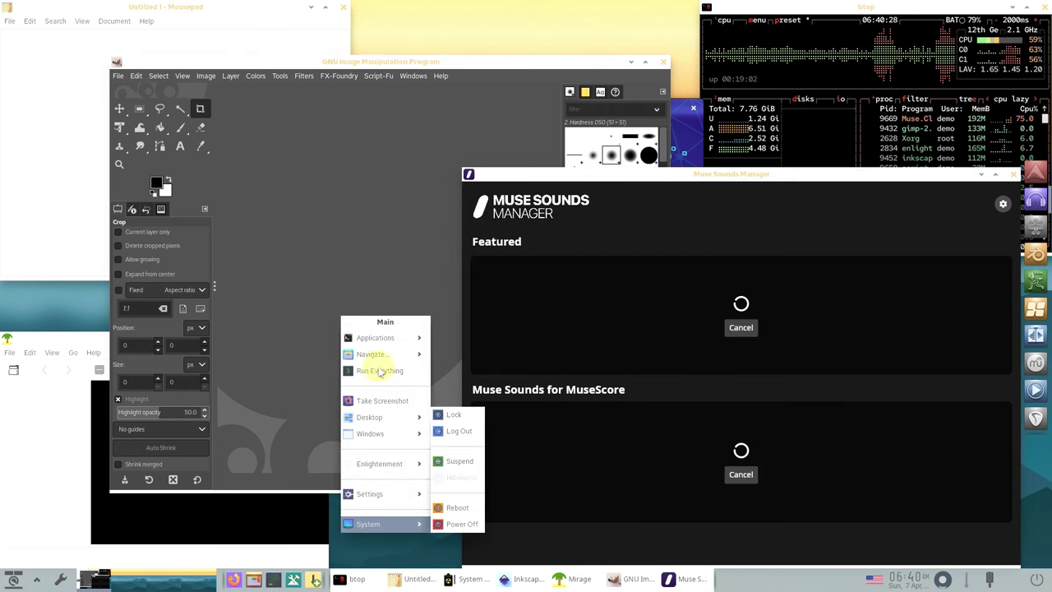
{"action": "mouse_move", "coordinate": [374, 345]}
{"action": "mouse_move", "coordinate": [449, 326]}
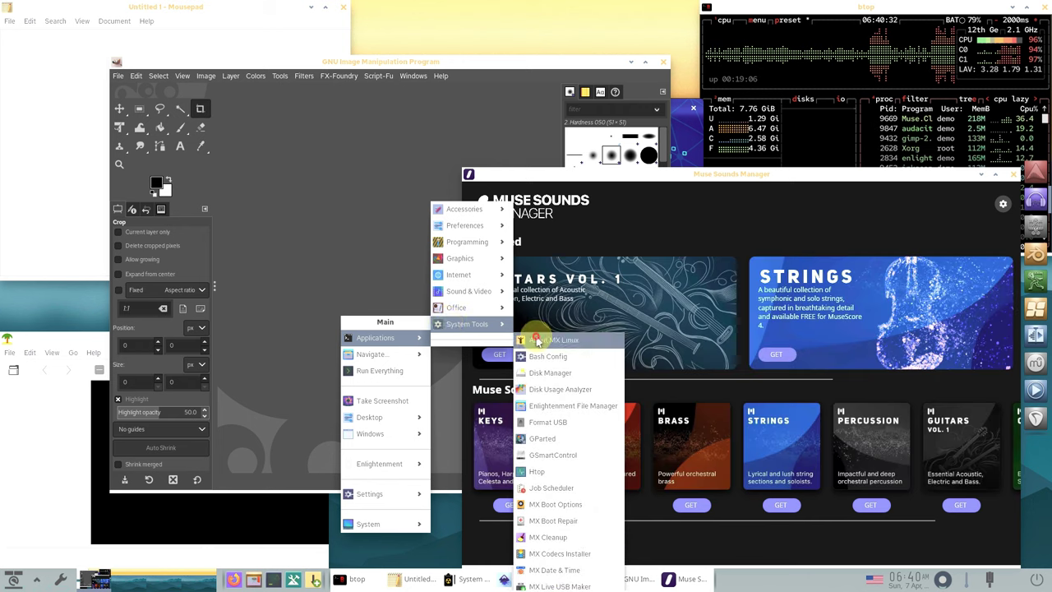
{"action": "left_click", "coordinate": [411, 533]}
- Launch the qpdfview document viewer from Office
{"action": "left_click", "coordinate": [412, 534]}
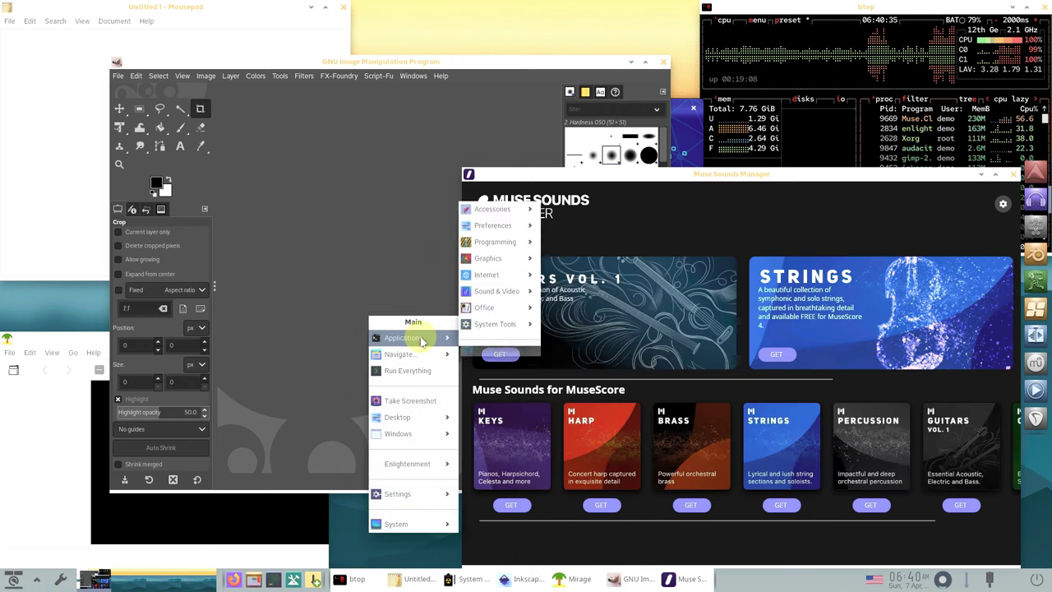
{"action": "mouse_move", "coordinate": [468, 330]}
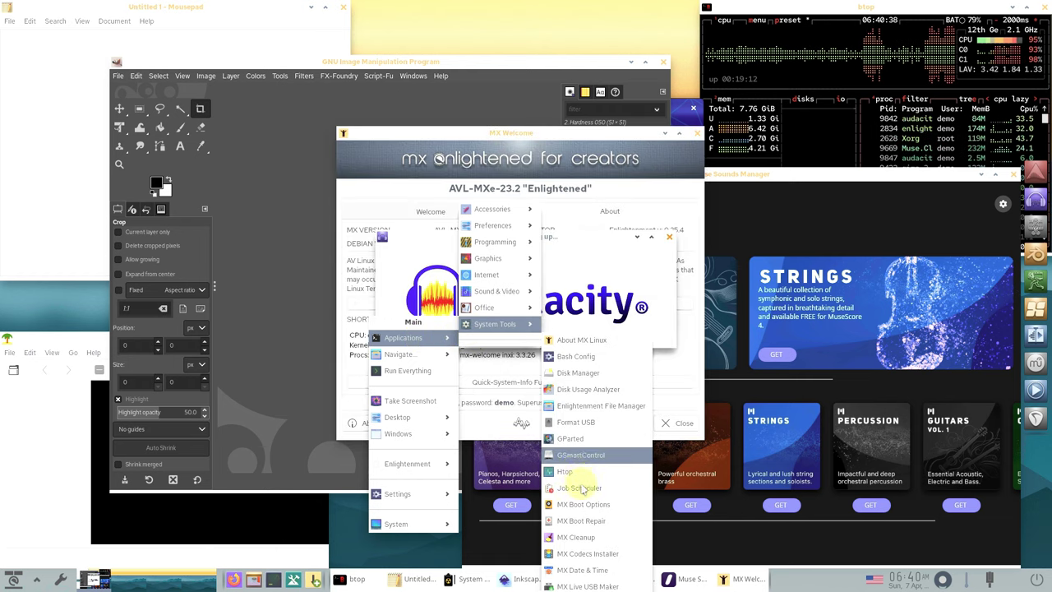
{"action": "left_click", "coordinate": [354, 535]}
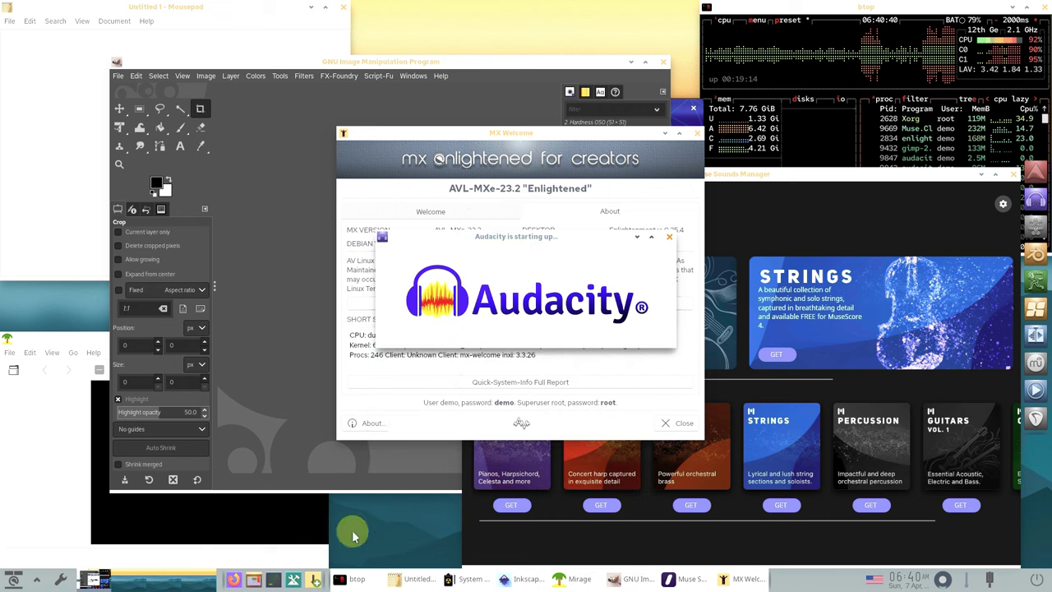
{"action": "left_click", "coordinate": [323, 546]}
{"action": "mouse_move", "coordinate": [361, 339]}
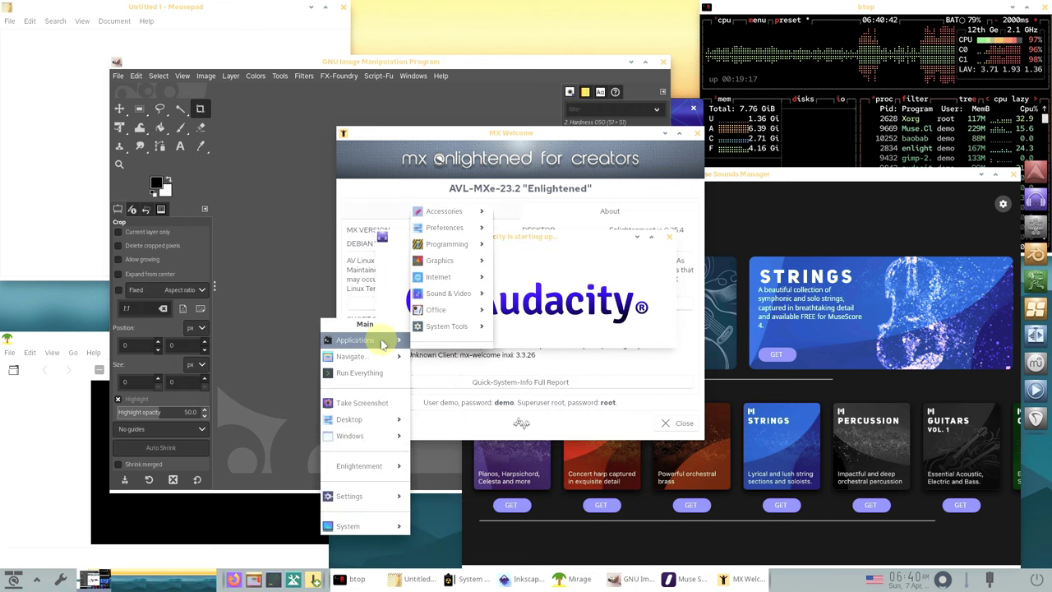
{"action": "mouse_move", "coordinate": [444, 293]}
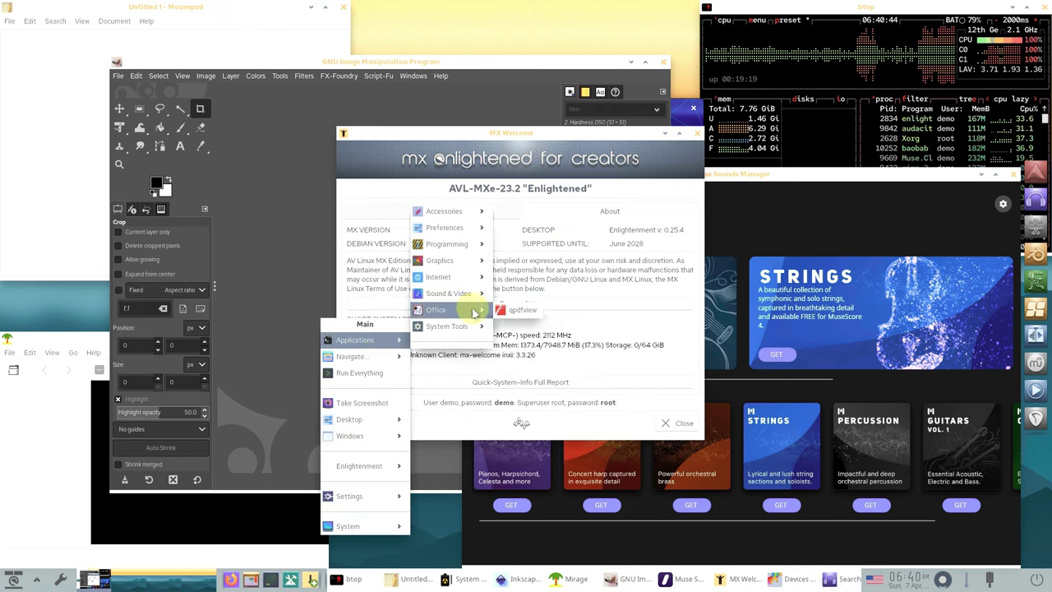
{"action": "left_click", "coordinate": [411, 535]}
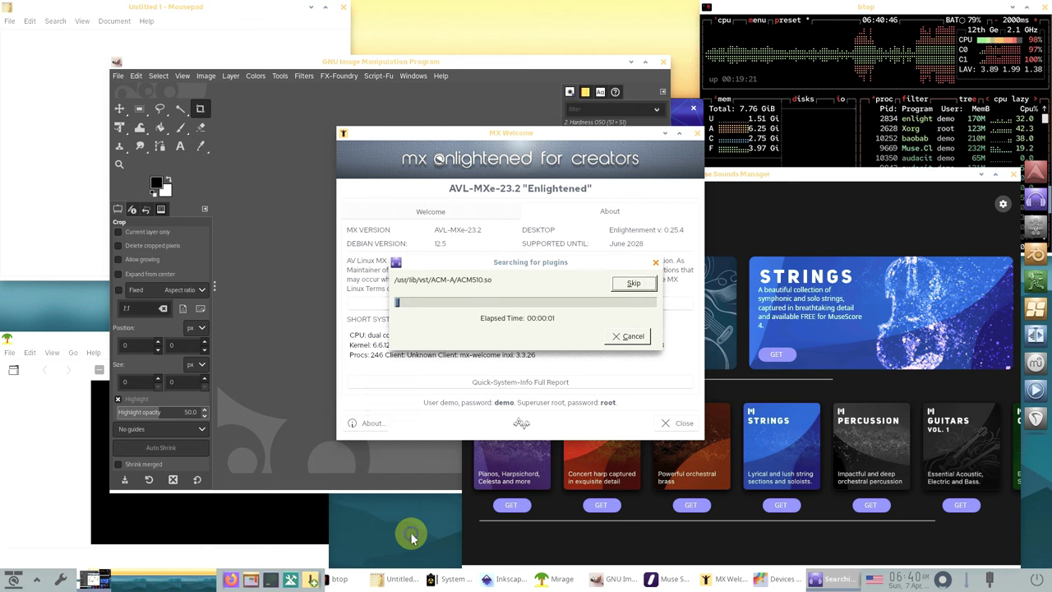
- Launch Blender, then bring btop forward and maximize it
{"action": "left_click", "coordinate": [411, 535]}
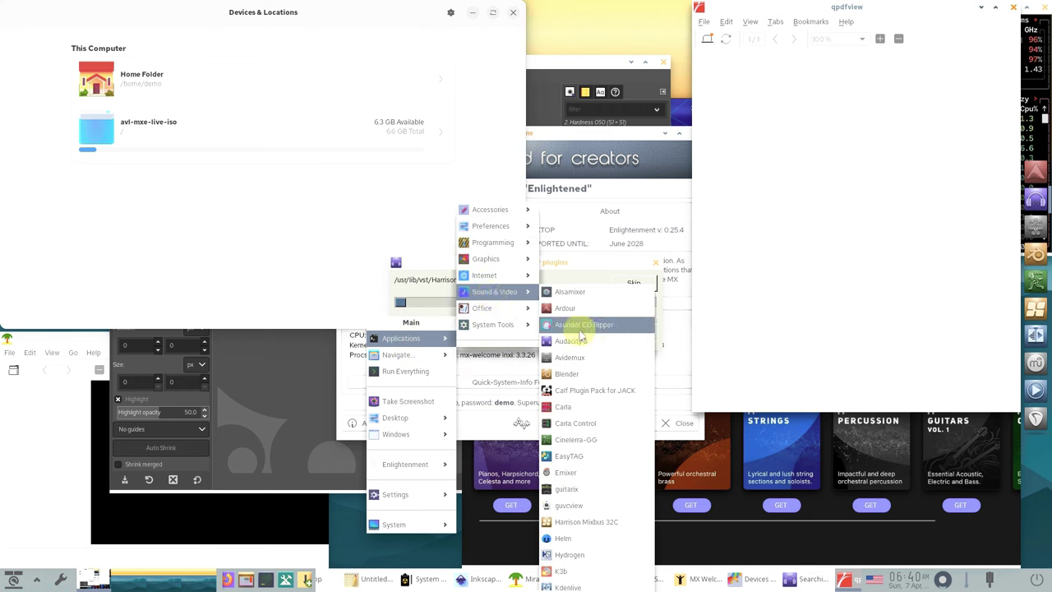
{"action": "left_click", "coordinate": [576, 374]}
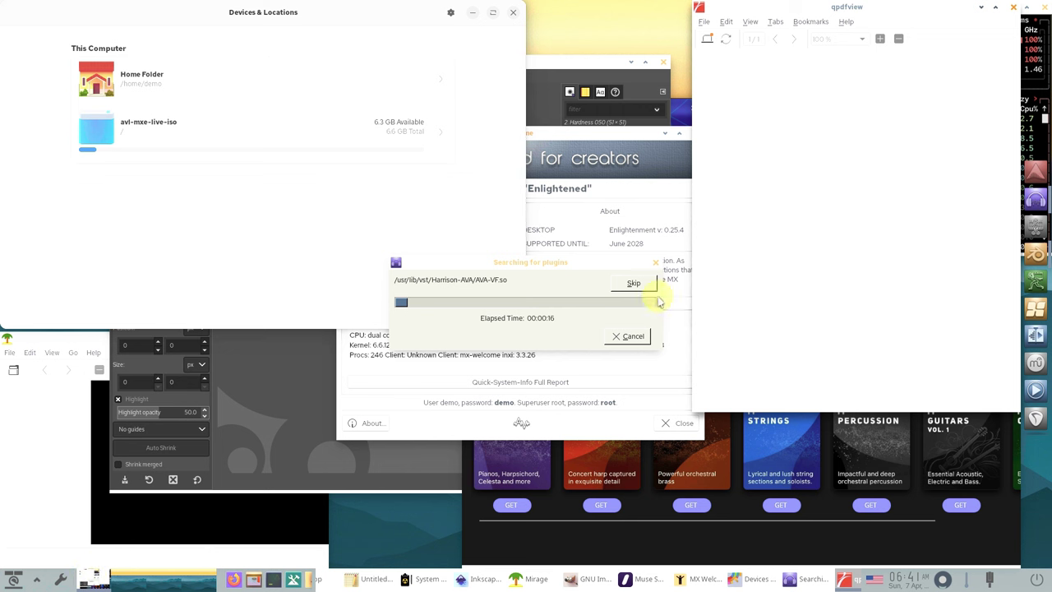
{"action": "left_click", "coordinate": [1031, 63]}
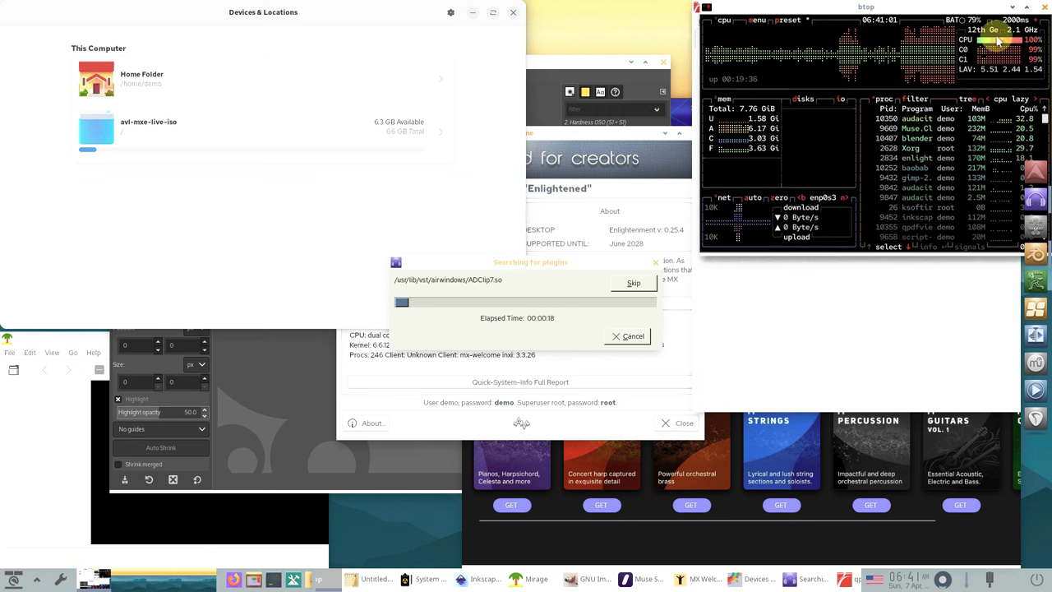
{"action": "left_click", "coordinate": [1026, 8]}
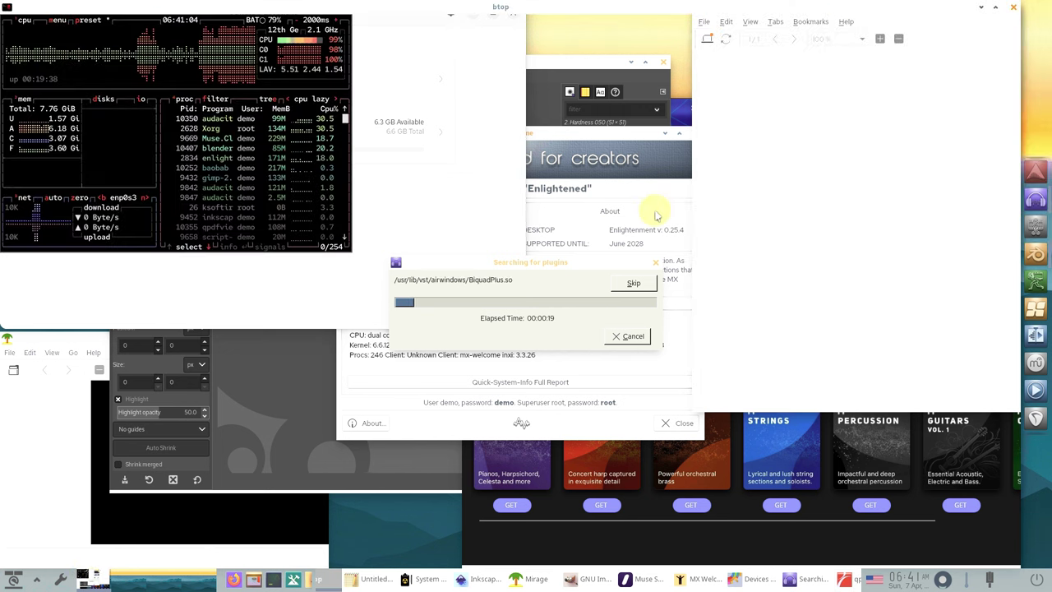
- Scroll through btop's maximized process list, then restore btop to a compact window
{"action": "scroll", "coordinate": [623, 347], "scroll_direction": "down", "scroll_amount": 16}
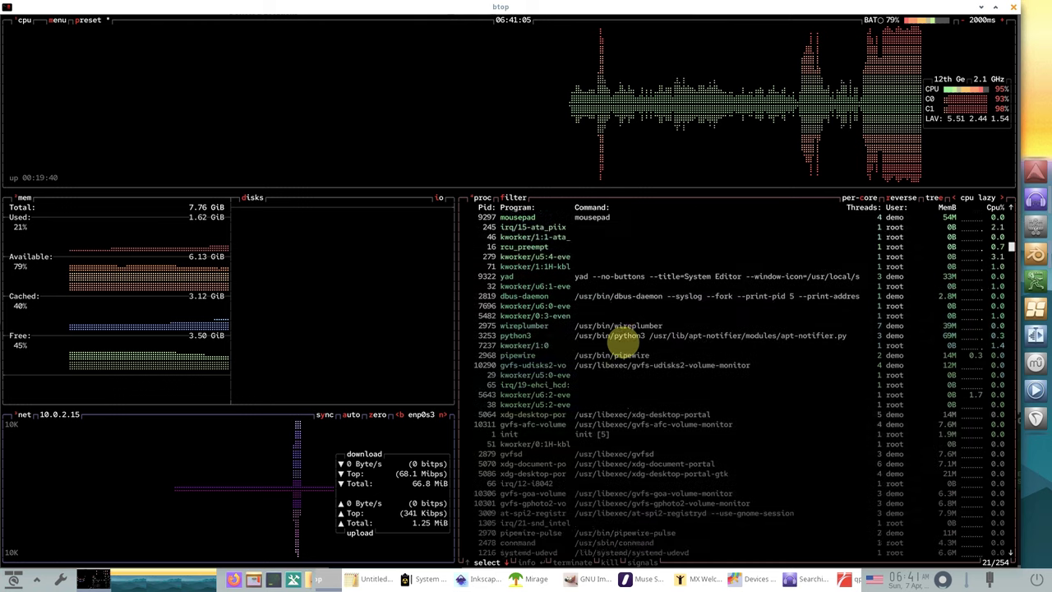
{"action": "scroll", "coordinate": [623, 347], "scroll_direction": "down", "scroll_amount": 17}
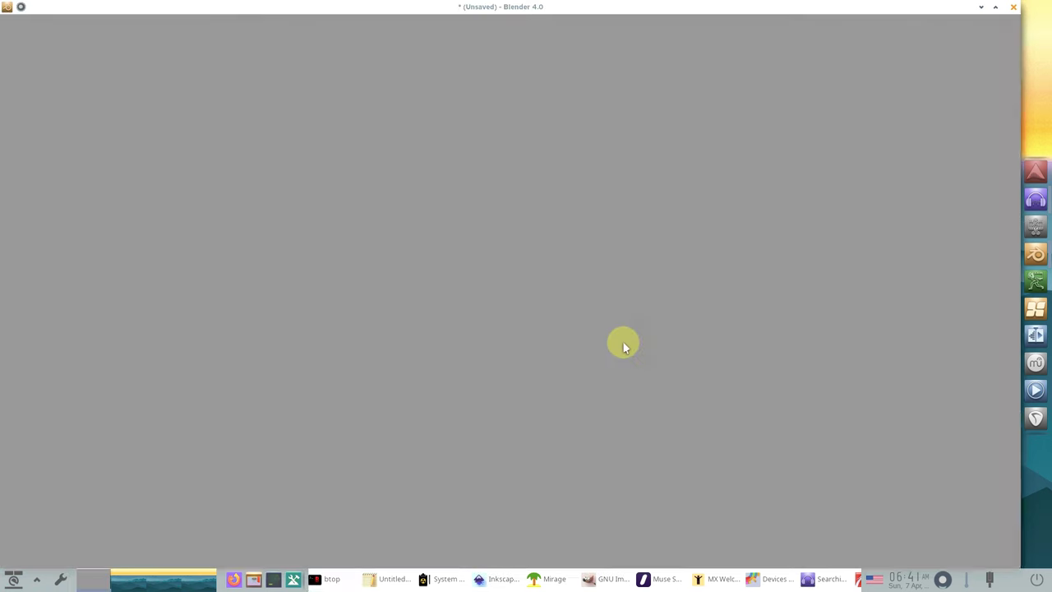
{"action": "left_click", "coordinate": [333, 571]}
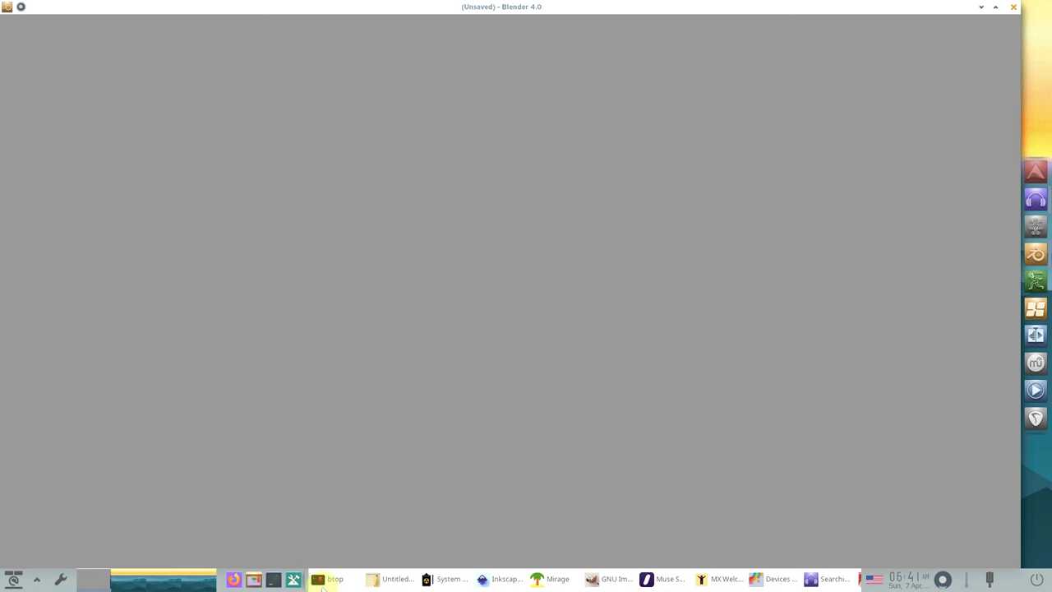
{"action": "left_click", "coordinate": [325, 579]}
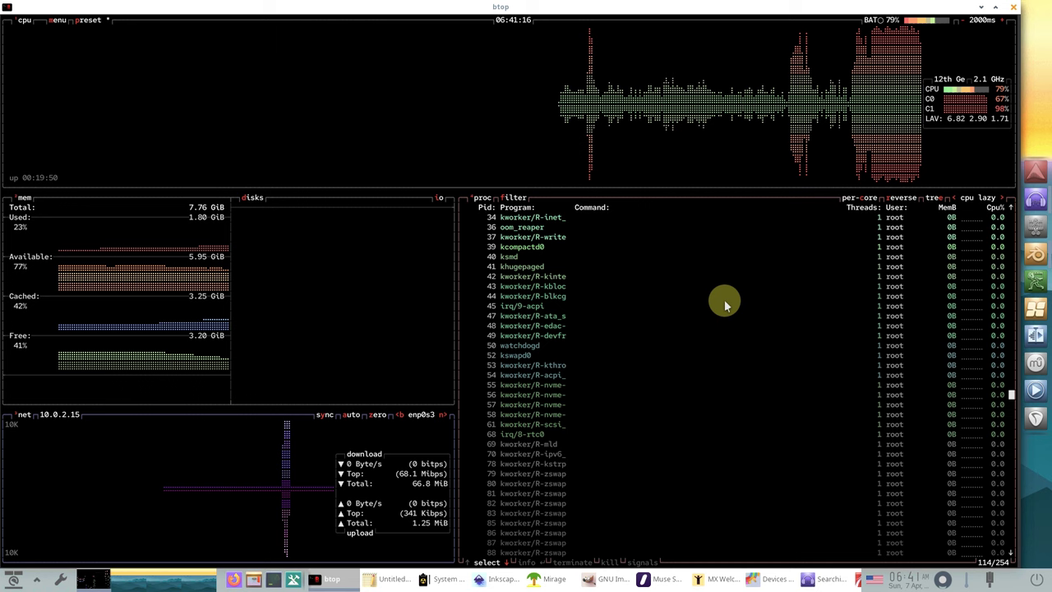
{"action": "scroll", "coordinate": [724, 299], "scroll_direction": "down", "scroll_amount": 20}
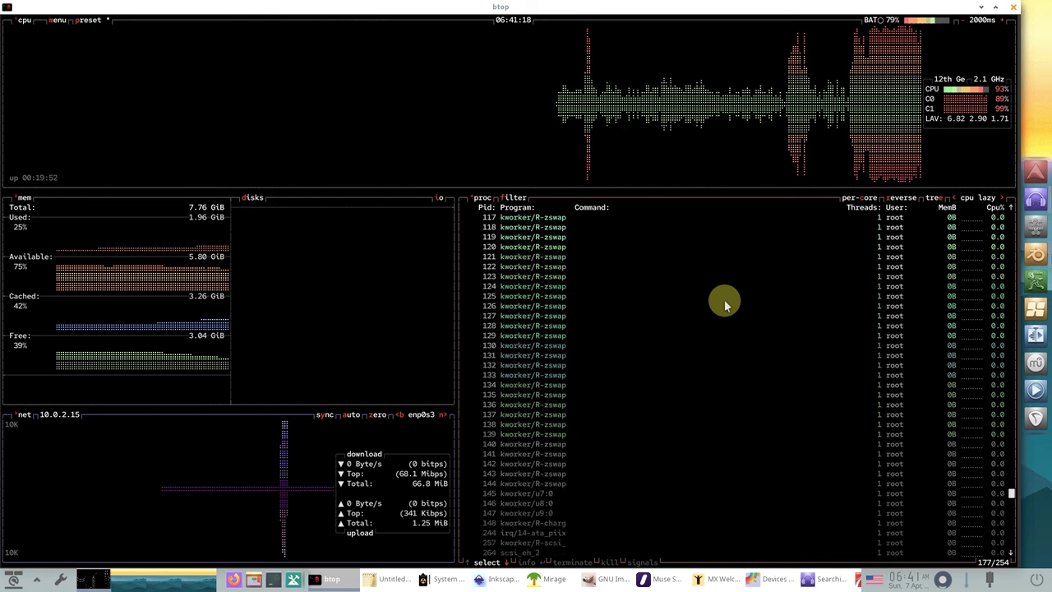
{"action": "scroll", "coordinate": [724, 299], "scroll_direction": "down", "scroll_amount": 7}
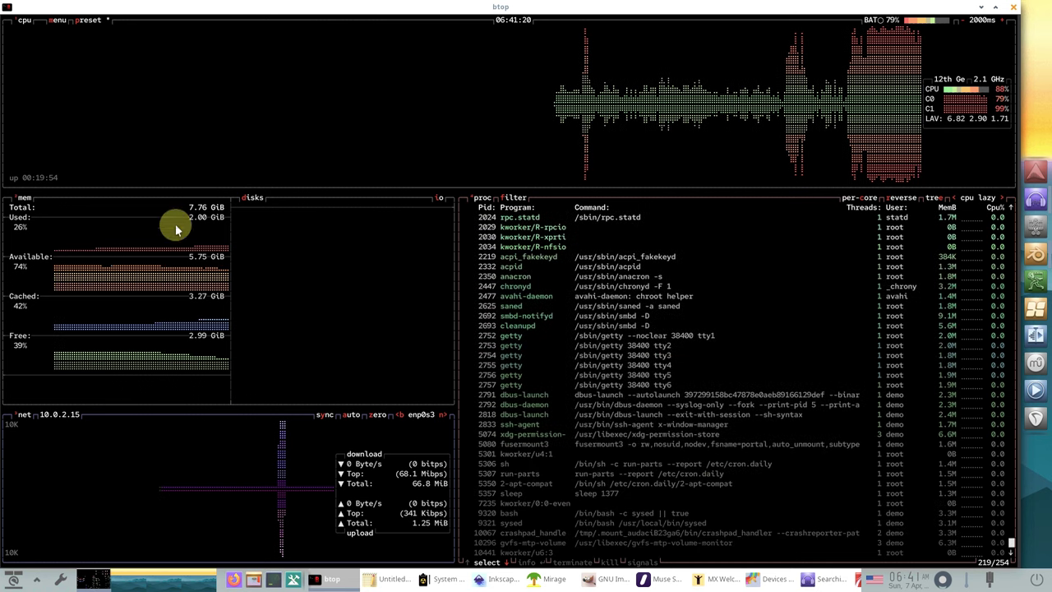
{"action": "left_click", "coordinate": [992, 8]}
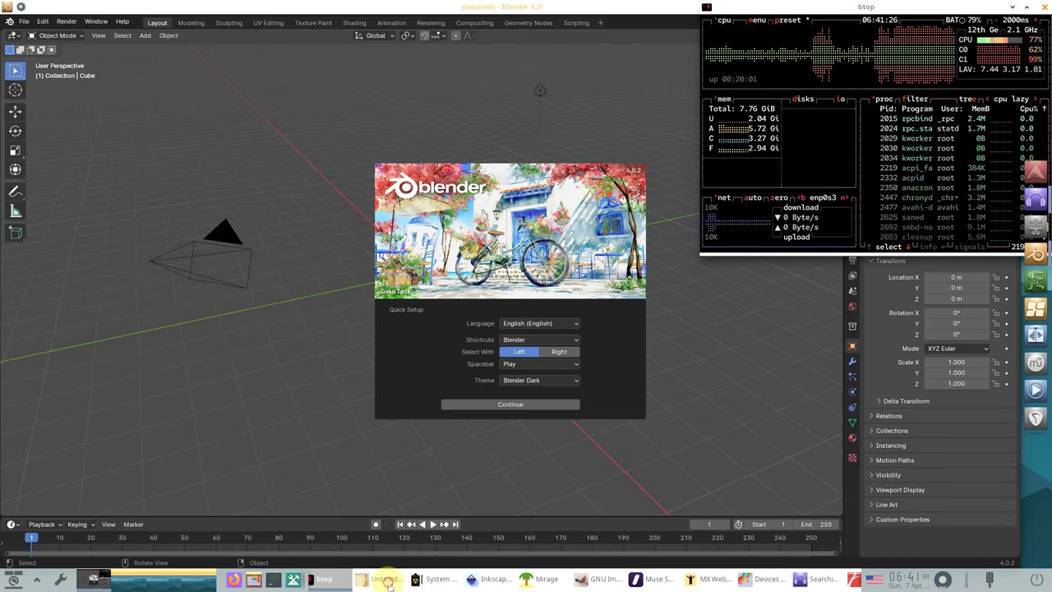
- View Mousepad's About information, then close Mousepad
{"action": "left_click", "coordinate": [387, 579]}
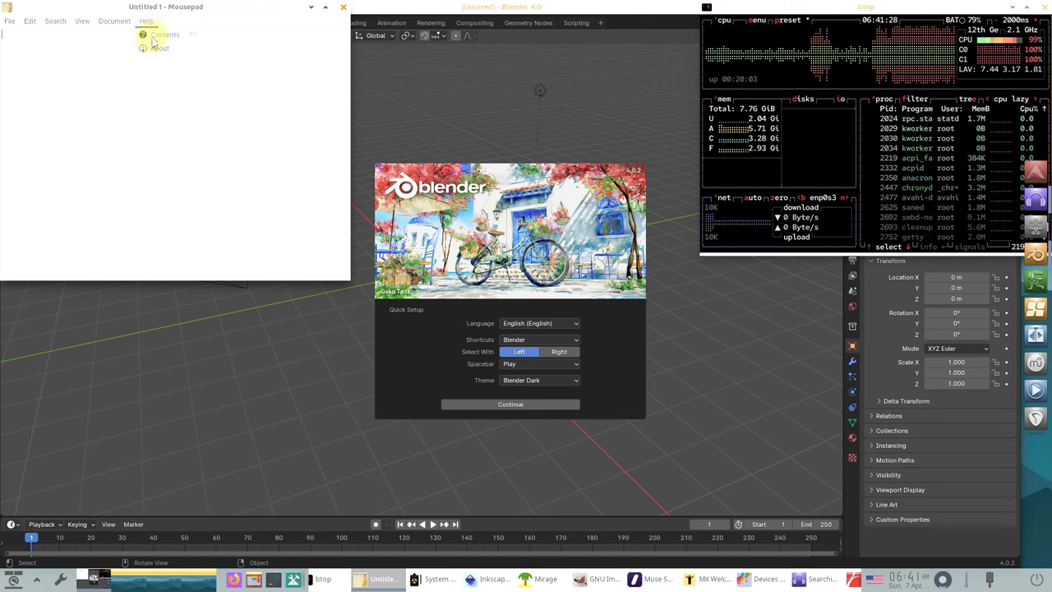
{"action": "left_click", "coordinate": [157, 47]}
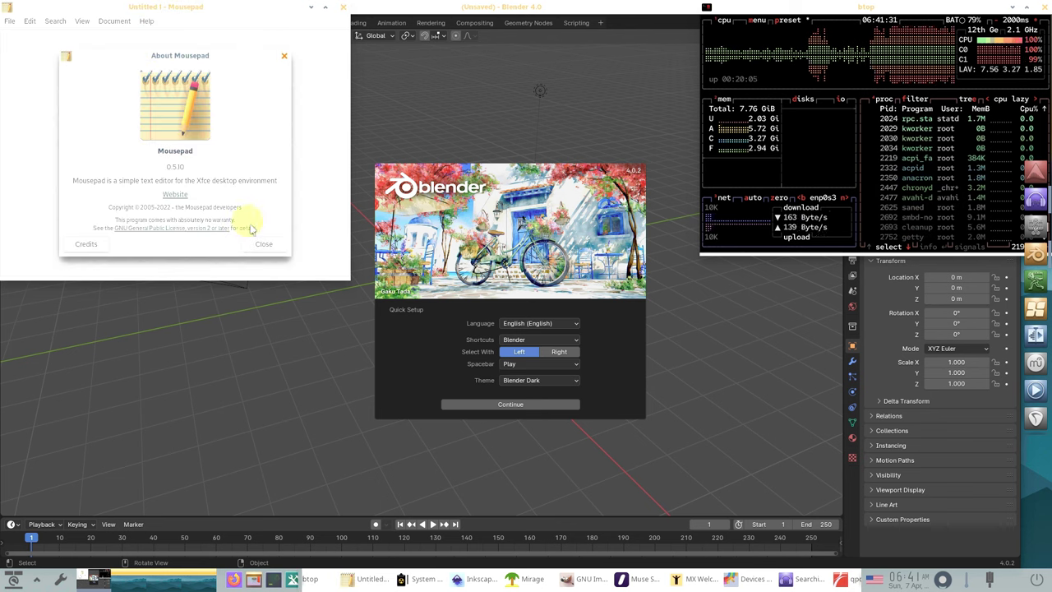
{"action": "left_click", "coordinate": [260, 242]}
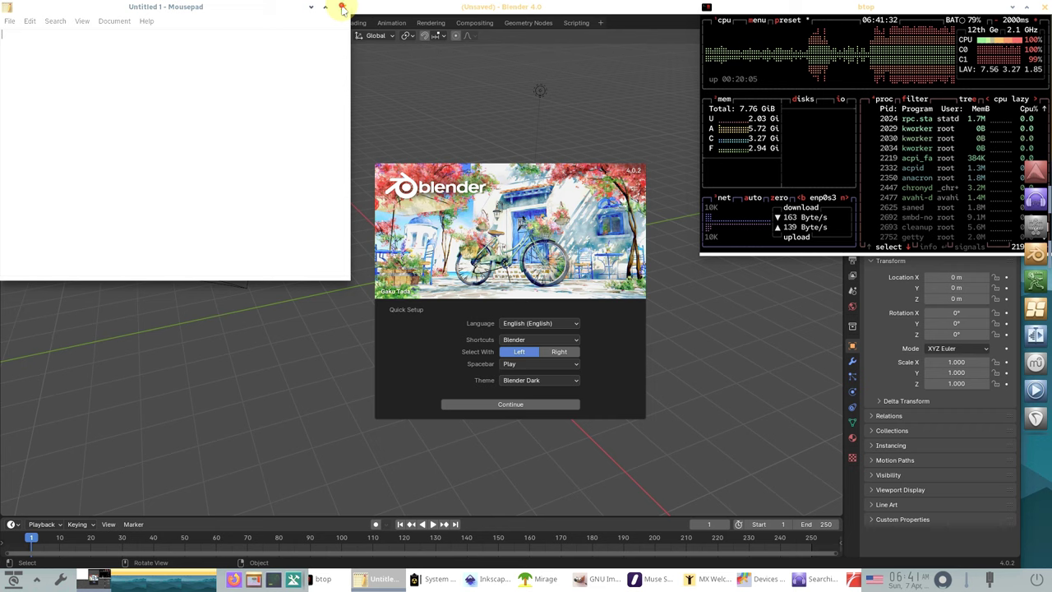
{"action": "left_click", "coordinate": [343, 9]}
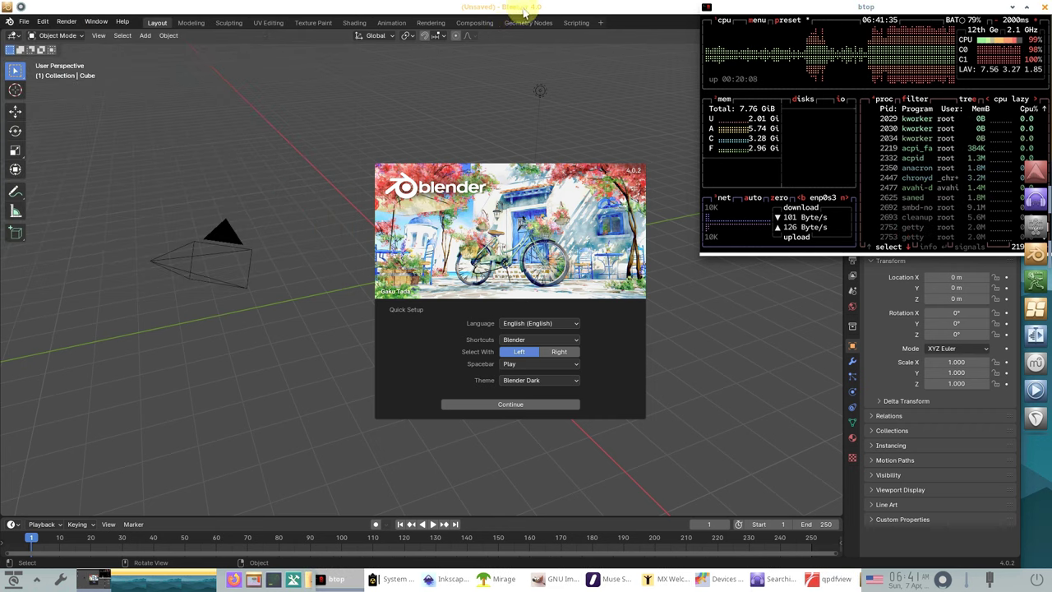
- Dismiss Blender's splash, check About Blender (version 4.0.2), and close Blender
{"action": "left_click", "coordinate": [17, 45]}
{"action": "left_click", "coordinate": [9, 21]}
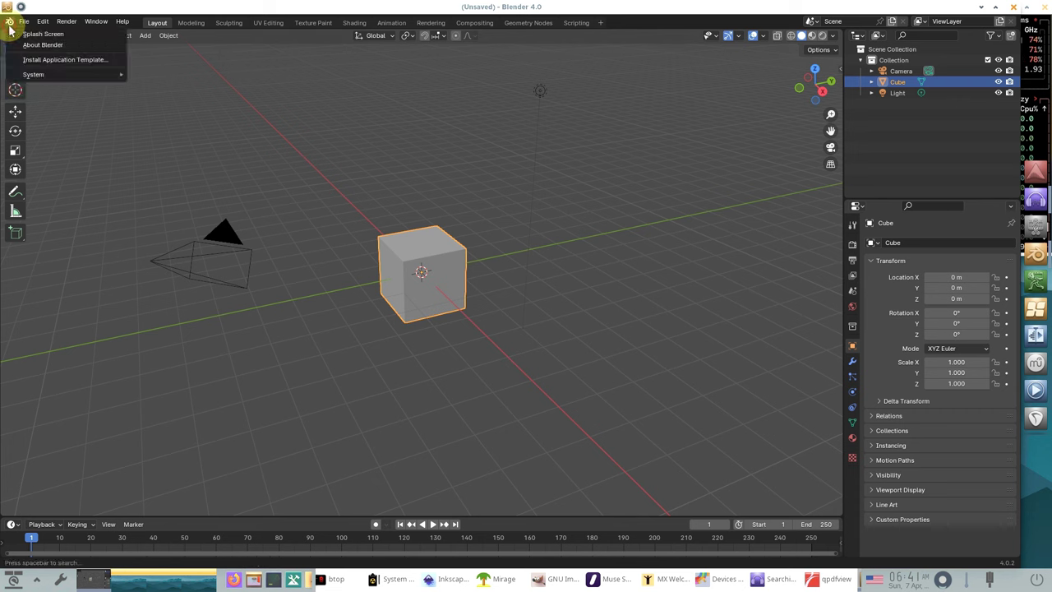
{"action": "mouse_move", "coordinate": [19, 74]}
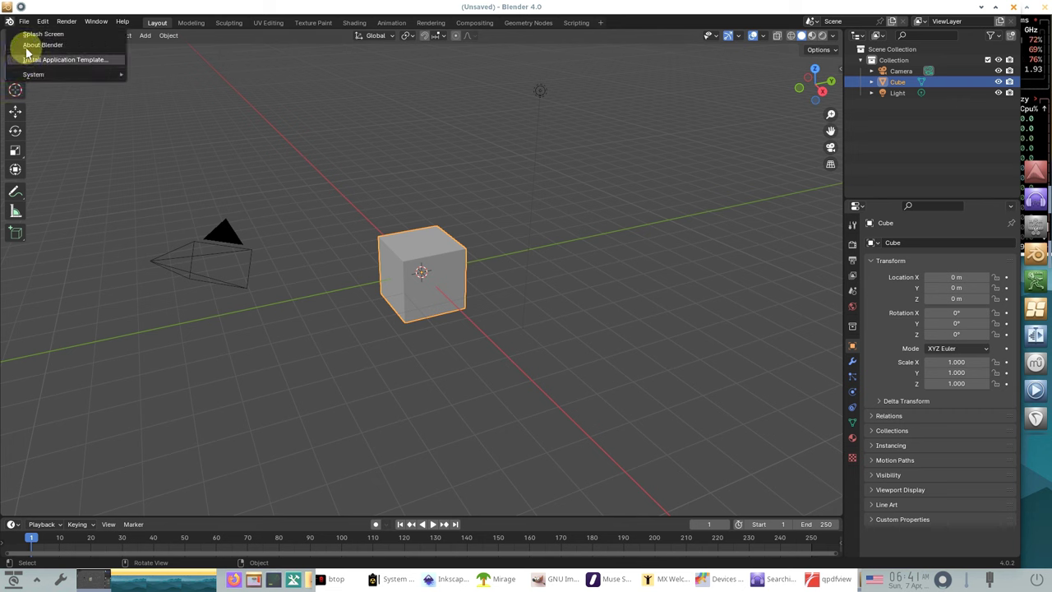
{"action": "left_click", "coordinate": [27, 48]}
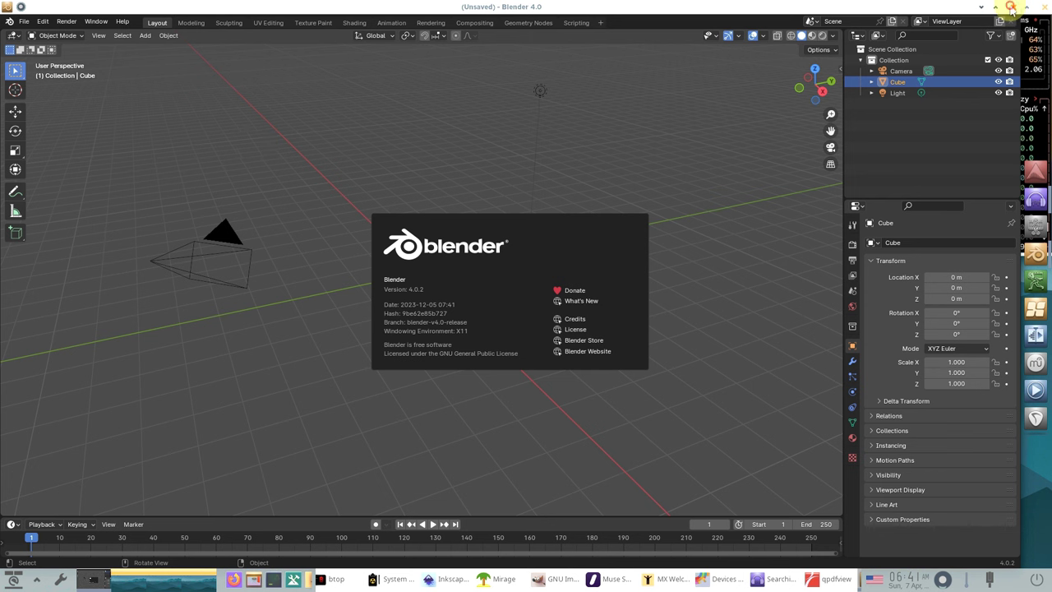
{"action": "left_click", "coordinate": [1011, 7]}
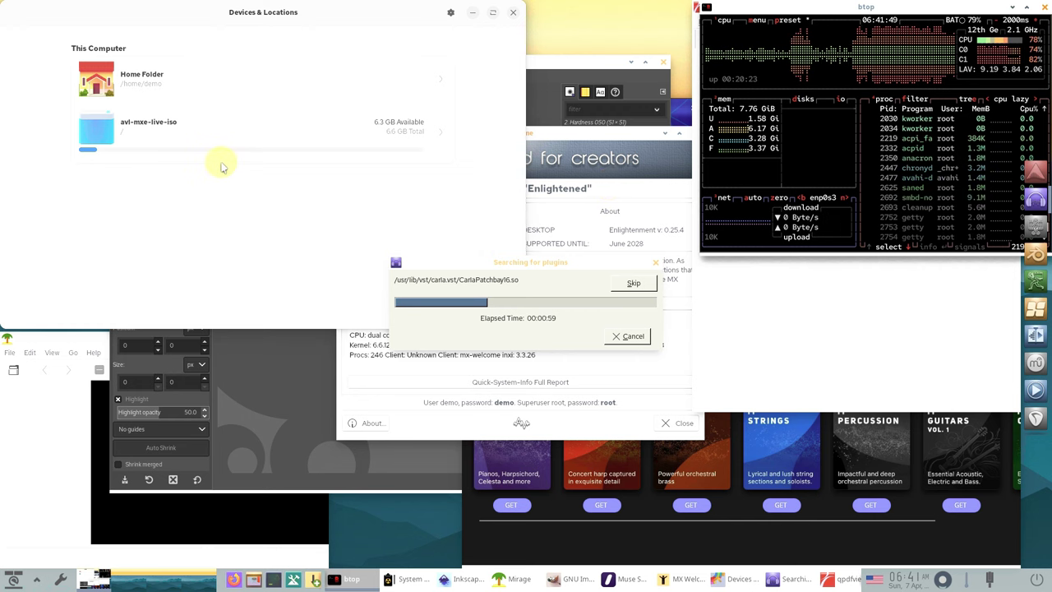
- Check Disk Usage Analyzer's version 43.0, close it, and close MX Welcome
{"action": "left_click", "coordinate": [450, 14]}
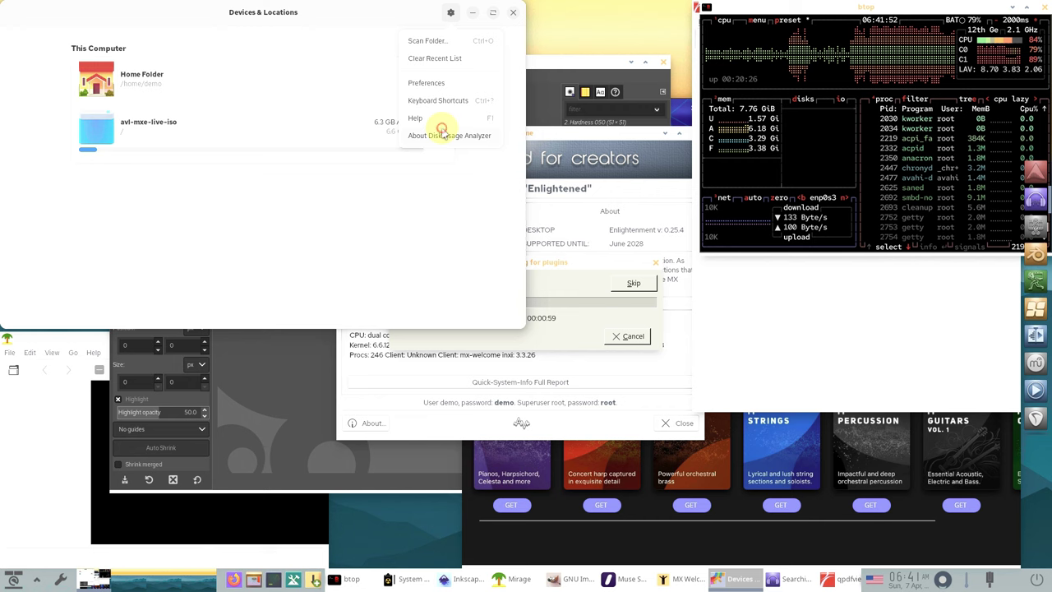
{"action": "left_click", "coordinate": [441, 134]}
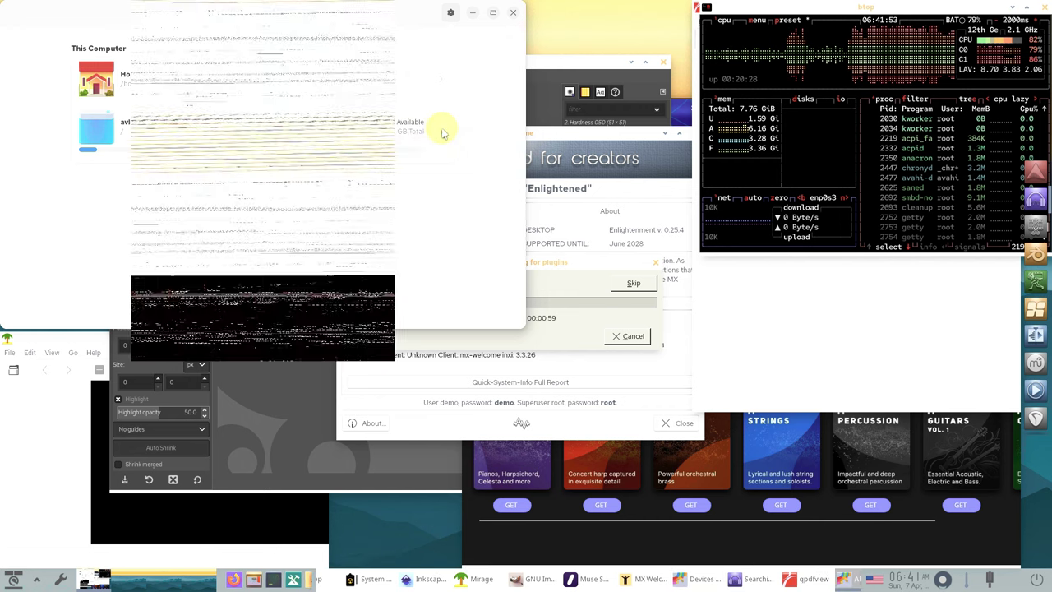
{"action": "left_click", "coordinate": [434, 32]}
{"action": "left_click", "coordinate": [513, 14]}
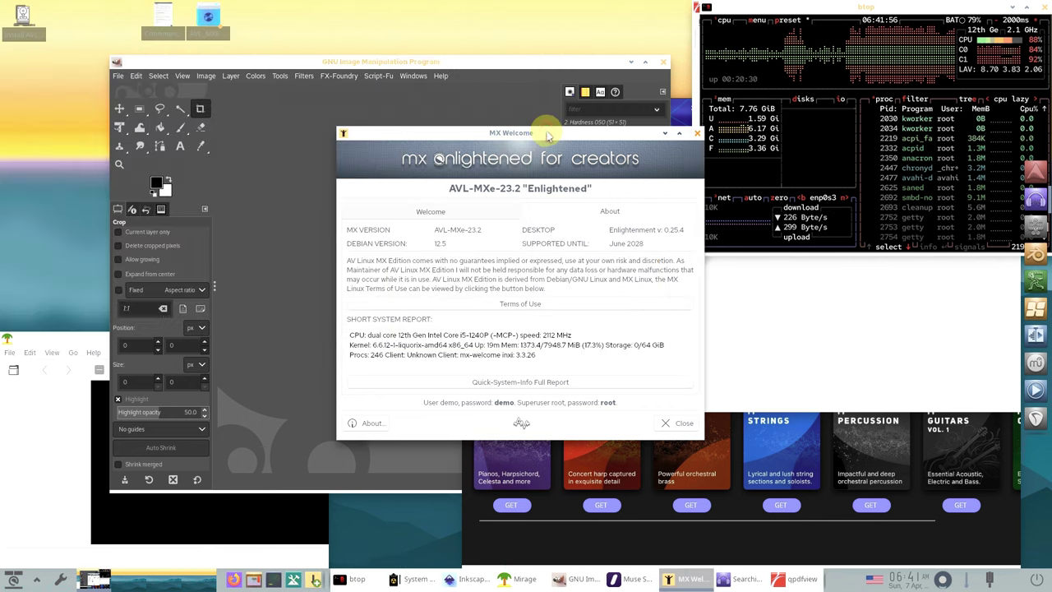
{"action": "left_click", "coordinate": [697, 134]}
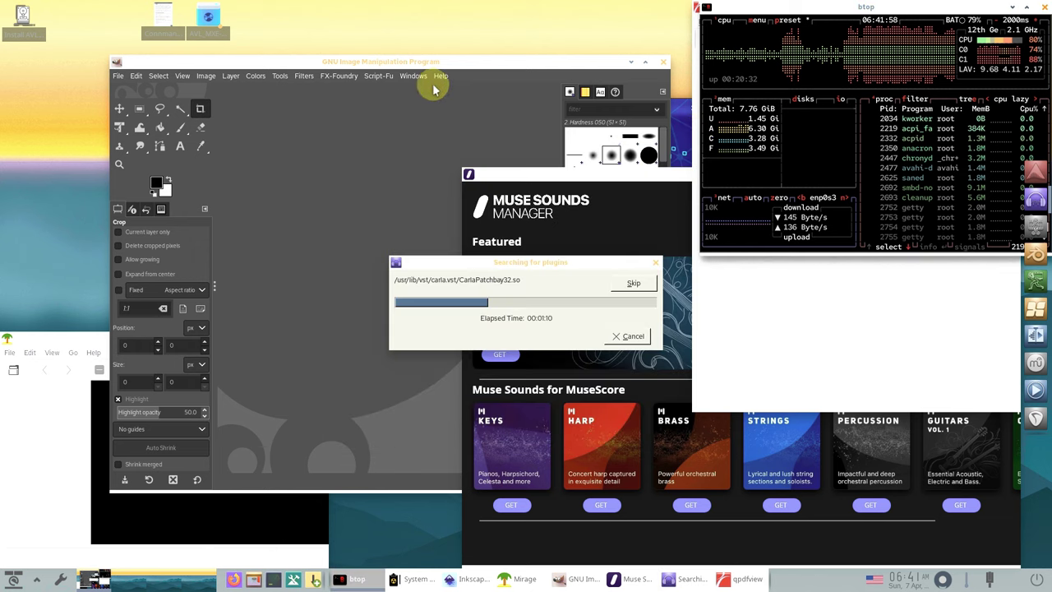
- View GIMP 2.10.34's About dialog, dismiss it, and close GIMP
{"action": "left_click", "coordinate": [441, 76]}
{"action": "left_click", "coordinate": [457, 133]}
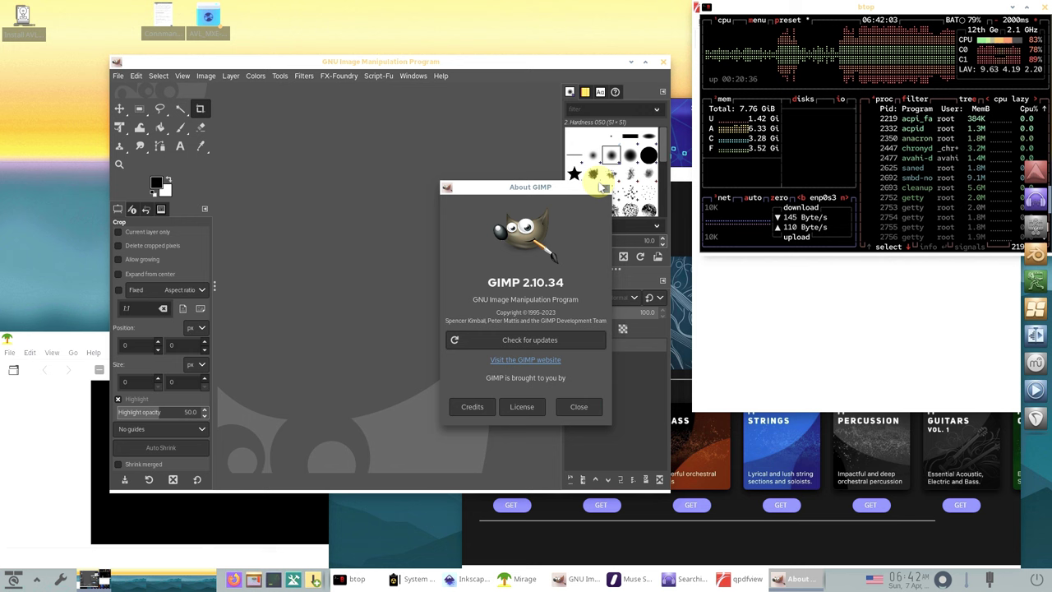
{"action": "key", "text": "Escape"}
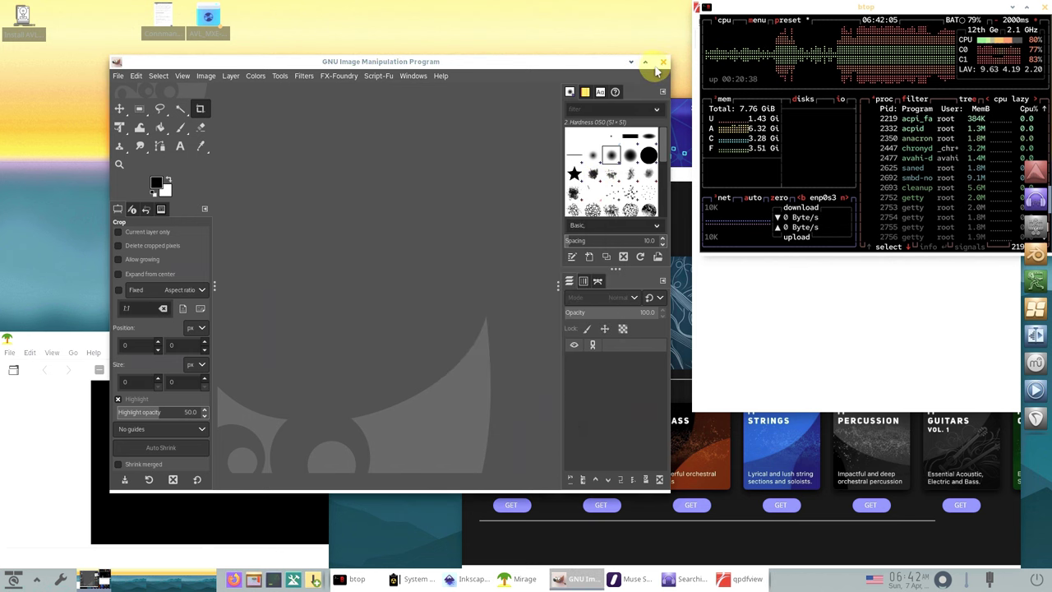
{"action": "left_click", "coordinate": [662, 63]}
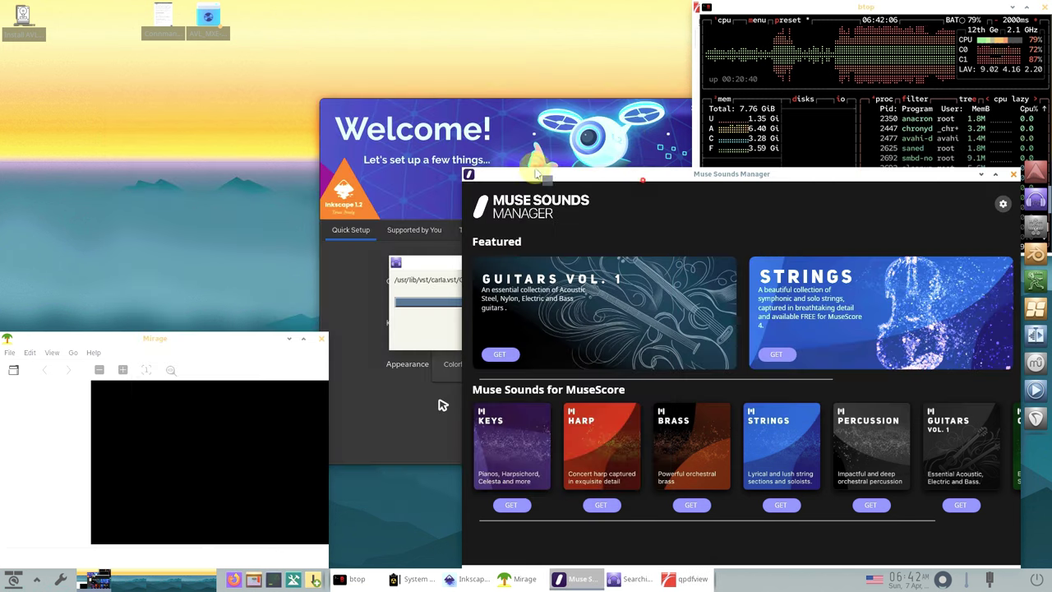
- Review Muse Sounds Manager settings and version 1.1.0.587, then close the app
{"action": "left_click_drag", "start_coordinate": [536, 173], "coordinate": [152, 157]}
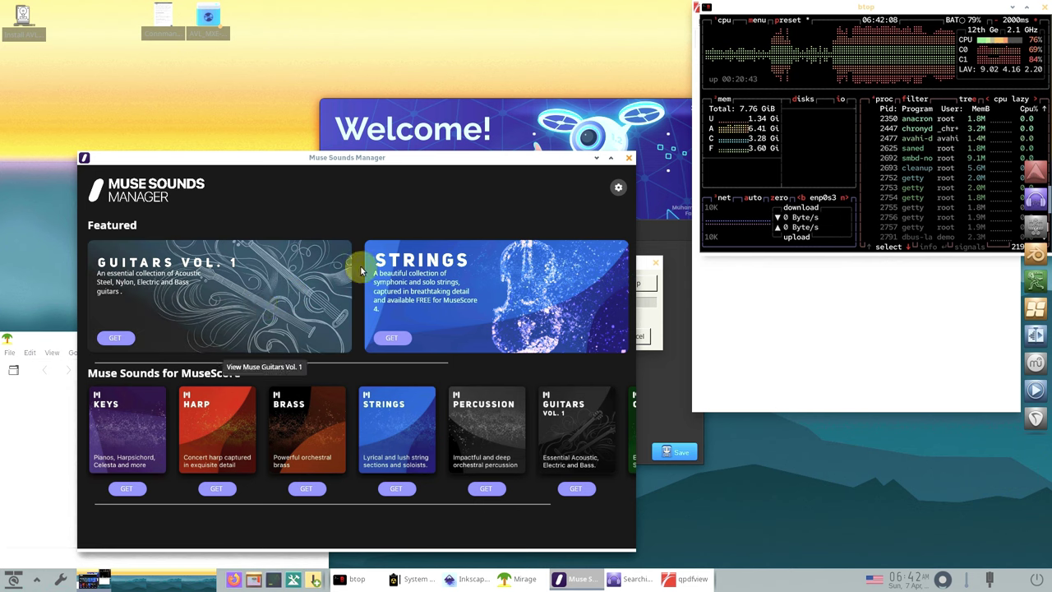
{"action": "left_click", "coordinate": [618, 188]}
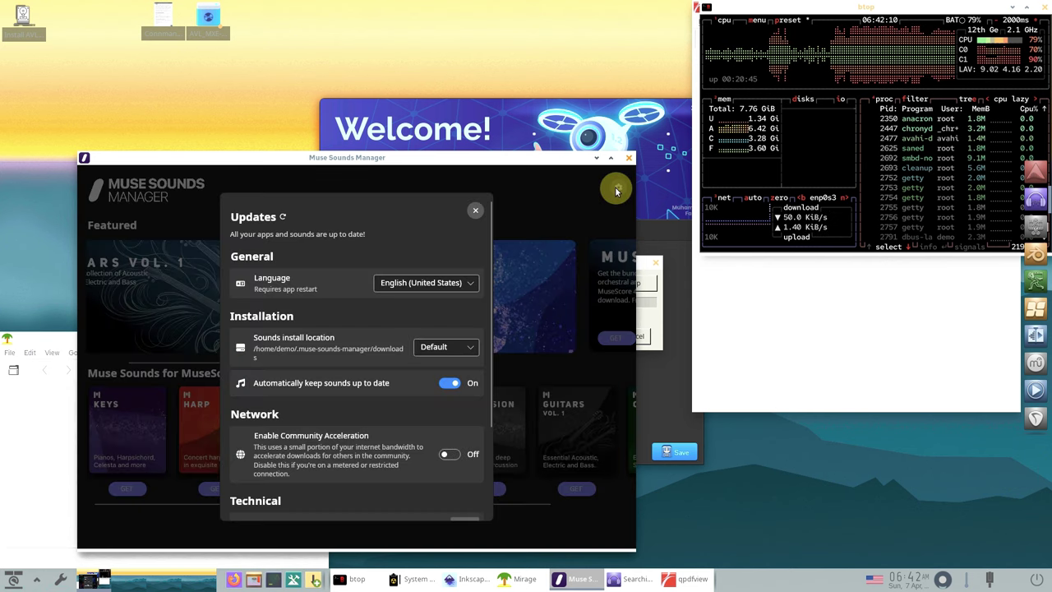
{"action": "scroll", "coordinate": [383, 401], "scroll_direction": "down", "scroll_amount": 3}
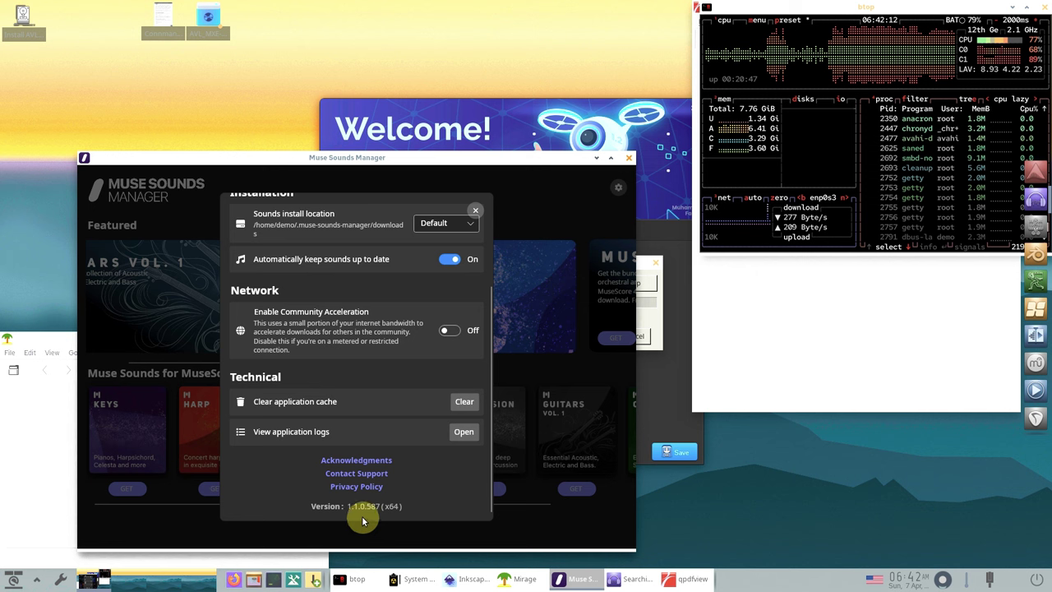
{"action": "left_click", "coordinate": [477, 209]}
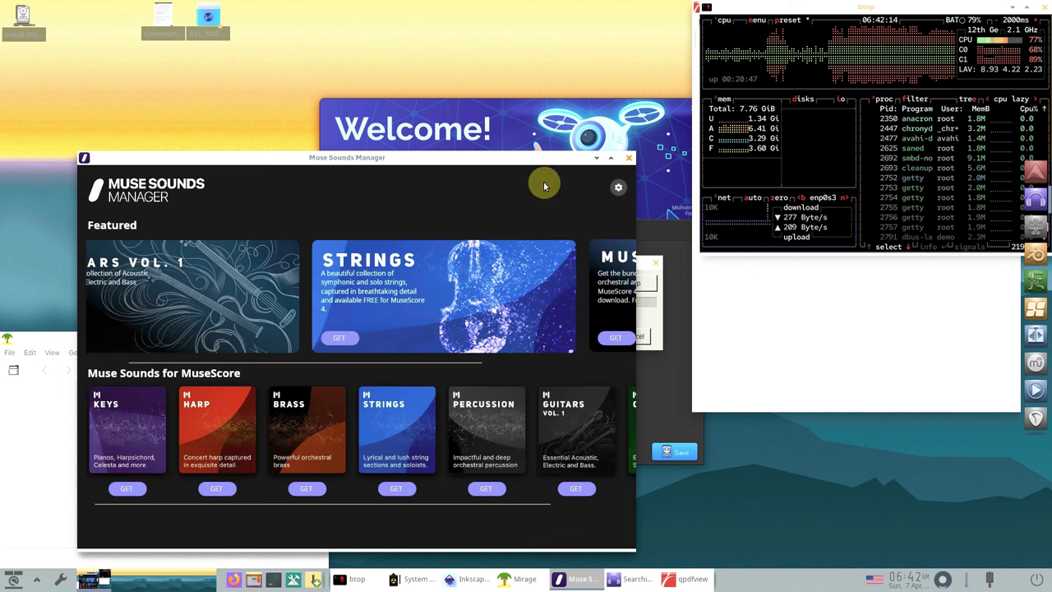
{"action": "left_click", "coordinate": [629, 157]}
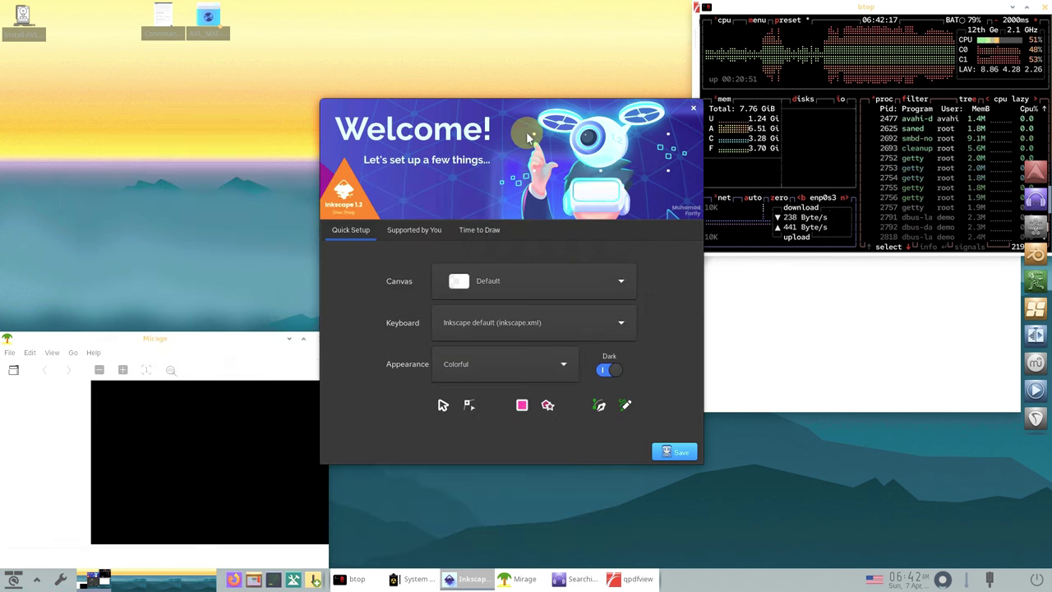
- Page through Inkscape's welcome screen and start a blank New Document
{"action": "left_click", "coordinate": [683, 449]}
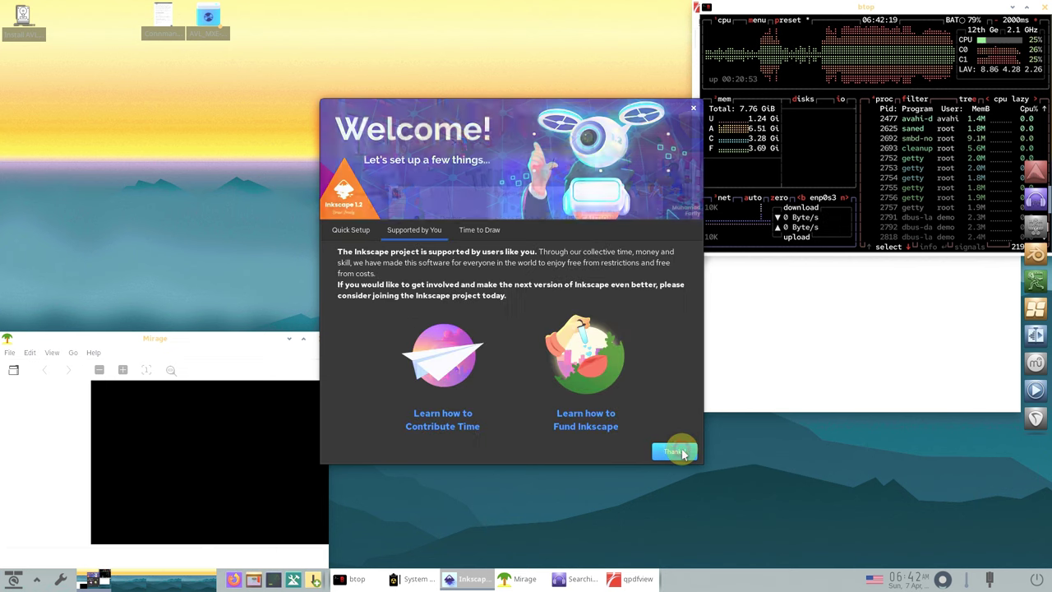
{"action": "left_click", "coordinate": [681, 450]}
{"action": "left_click", "coordinate": [681, 451]}
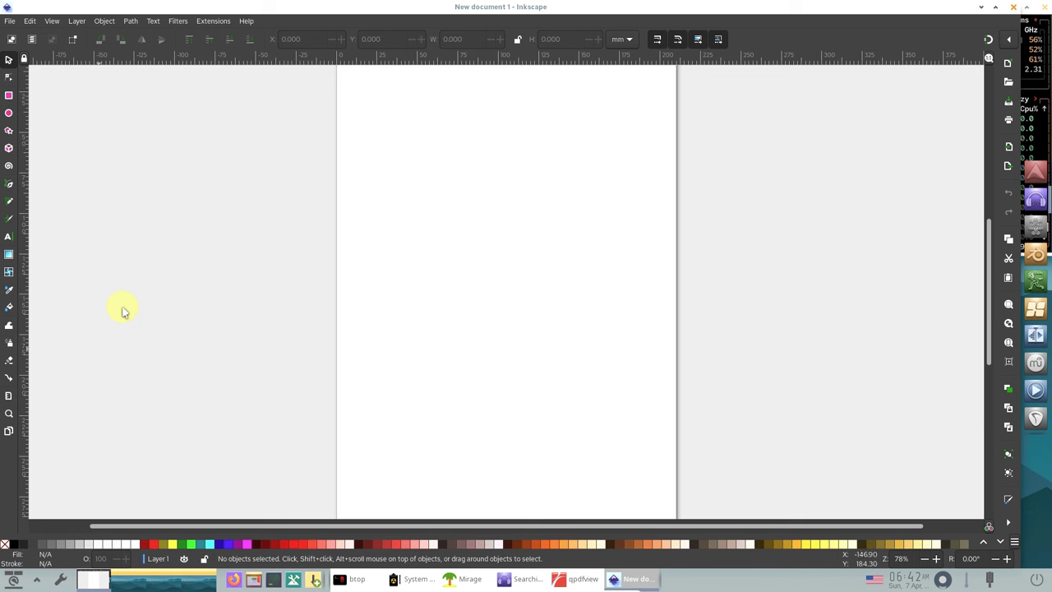
- View Inkscape's About Memory panel and About Inkscape (version 1.2.2), then close Inkscape
{"action": "left_click", "coordinate": [246, 22]}
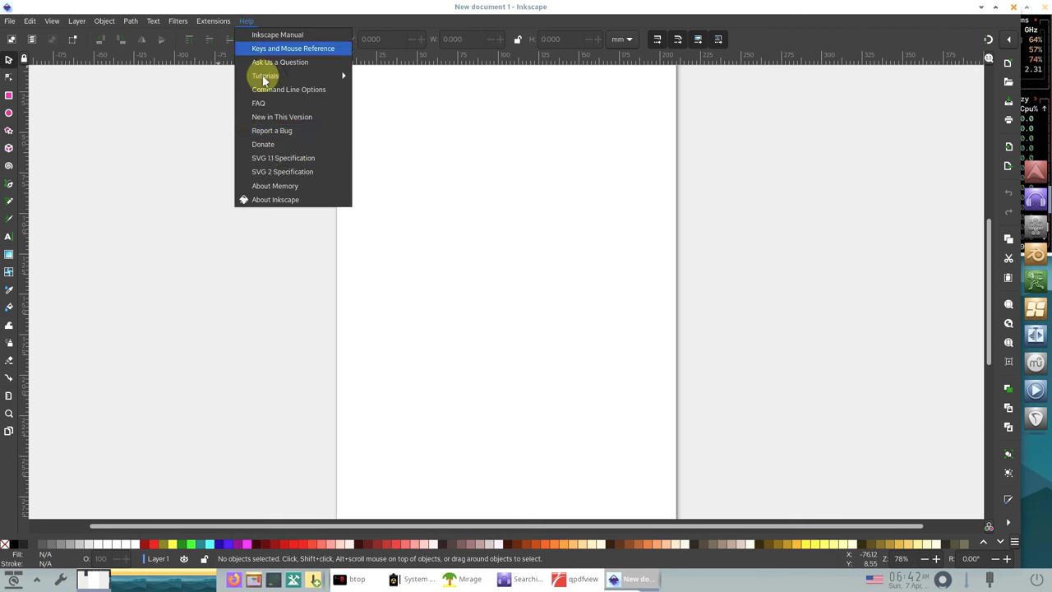
{"action": "left_click", "coordinate": [284, 182]}
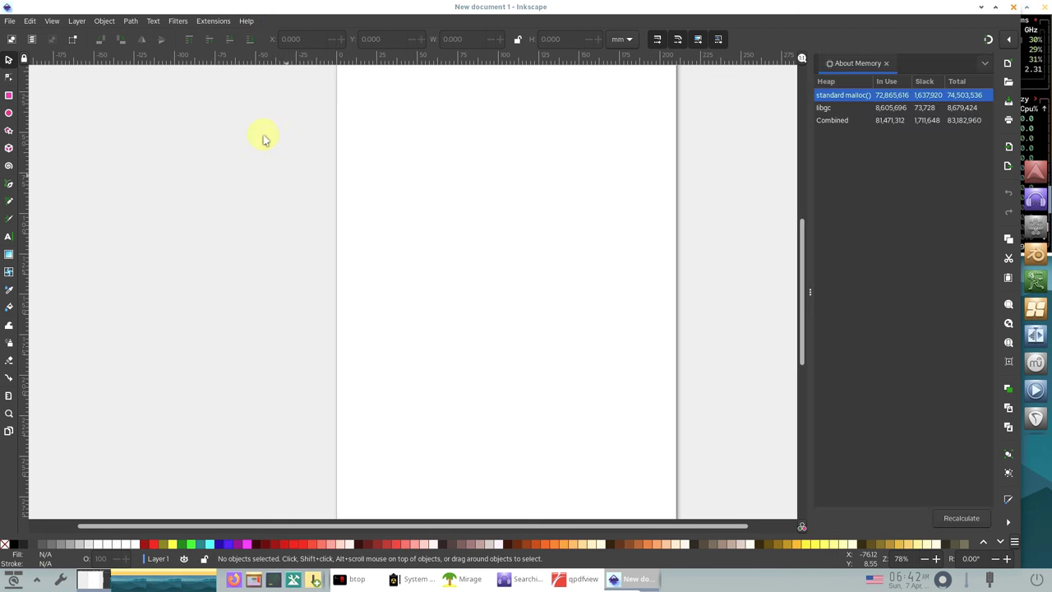
{"action": "left_click", "coordinate": [246, 21]}
{"action": "left_click", "coordinate": [274, 201]}
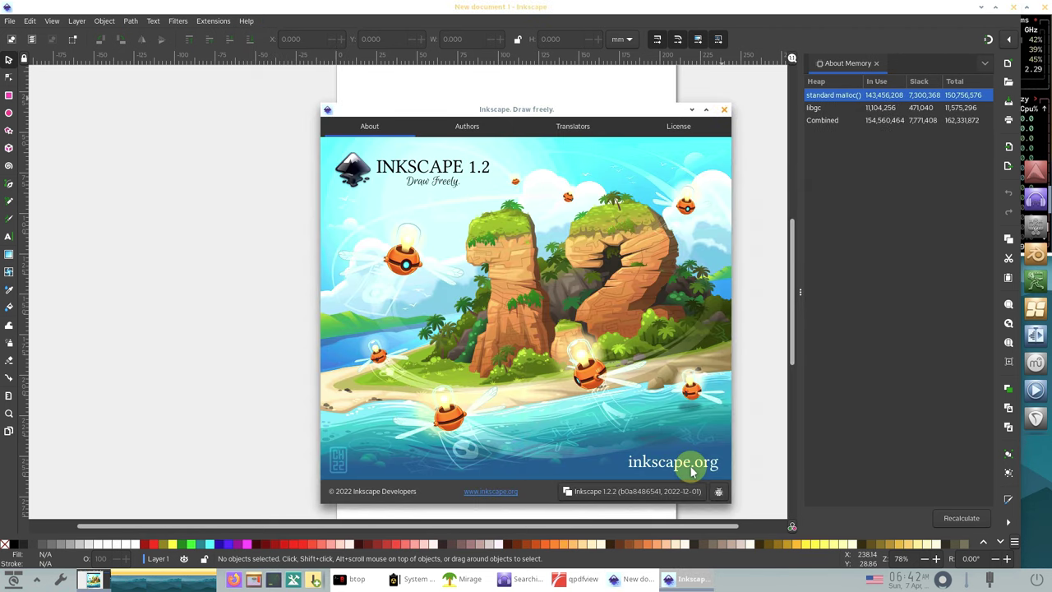
{"action": "left_click", "coordinate": [724, 107]}
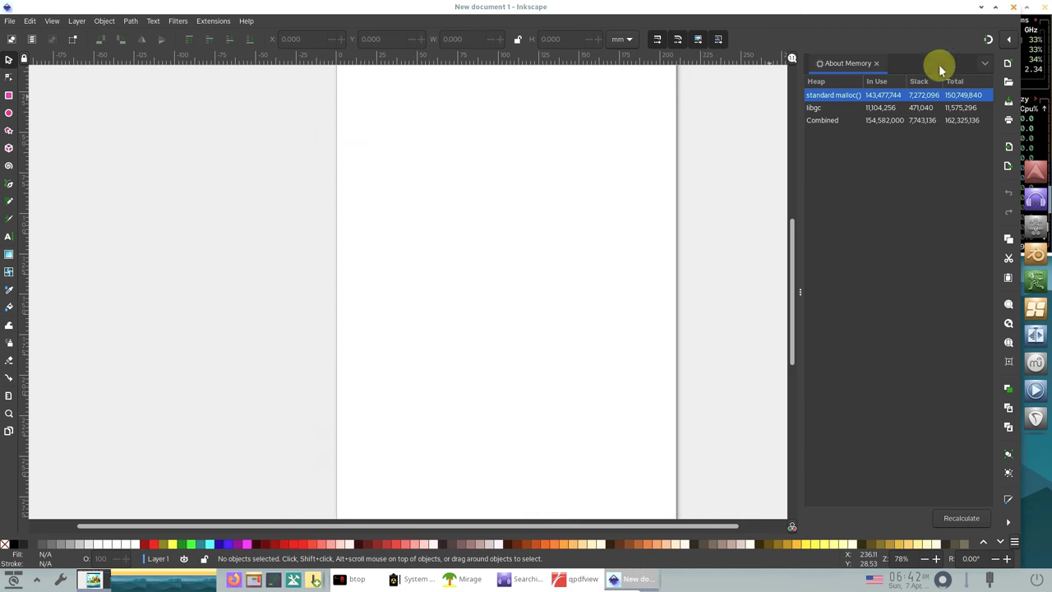
{"action": "left_click", "coordinate": [1011, 10]}
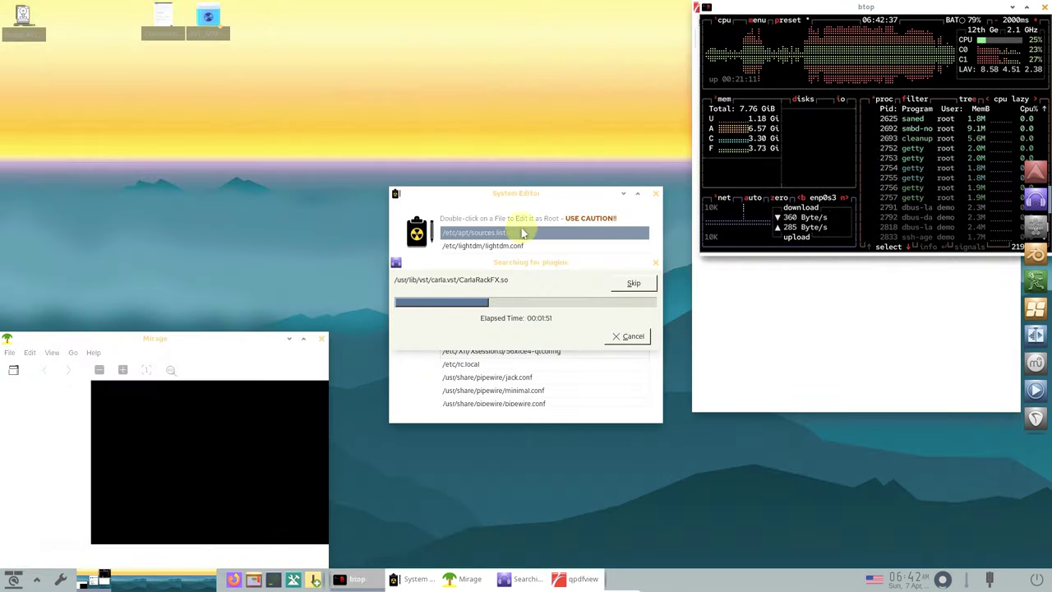
- Check About Mirage, close Mirage, then close the System Editor
{"action": "left_click", "coordinate": [95, 353]}
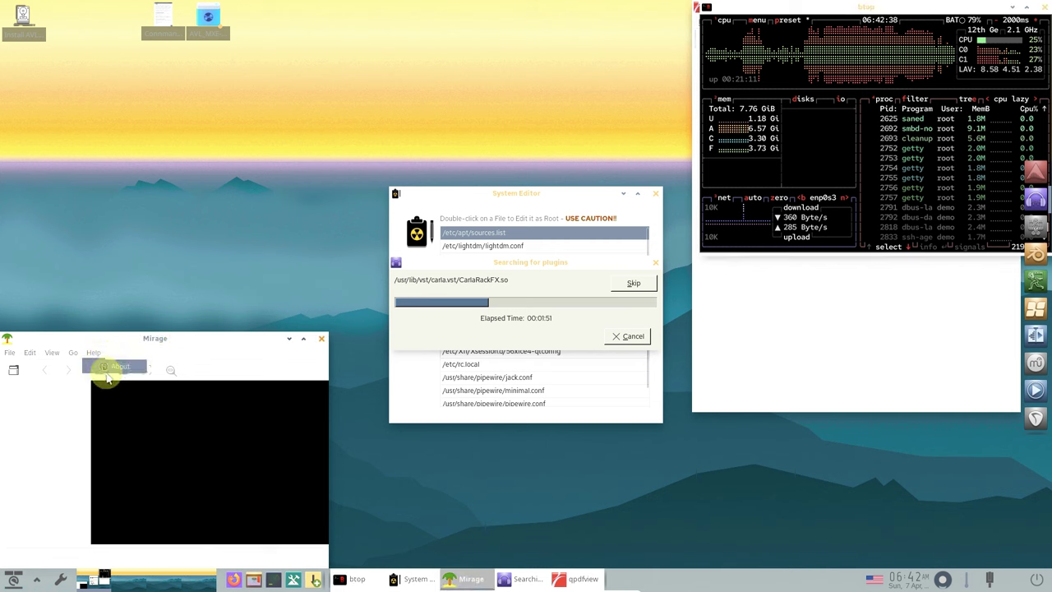
{"action": "left_click", "coordinate": [107, 368]}
{"action": "left_click", "coordinate": [271, 373]}
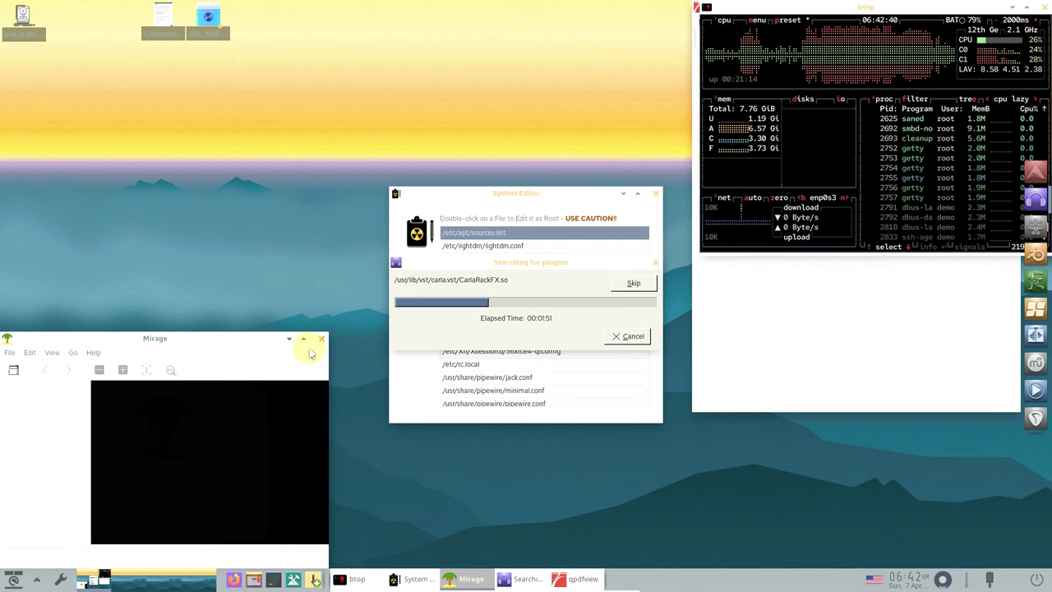
{"action": "left_click", "coordinate": [321, 339]}
{"action": "left_click_drag", "start_coordinate": [562, 198], "coordinate": [230, 415]}
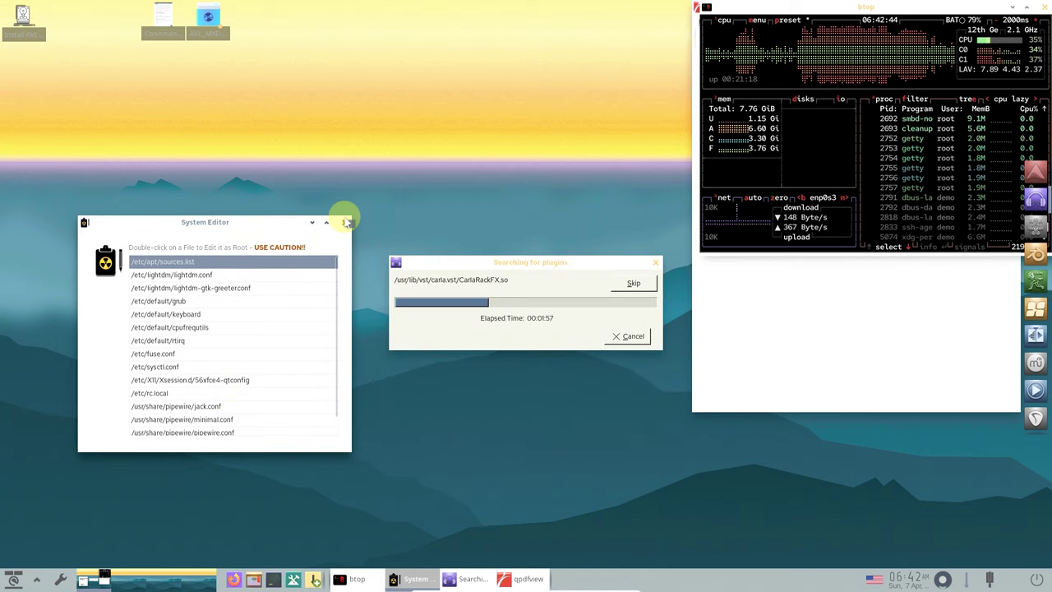
{"action": "left_click", "coordinate": [345, 223]}
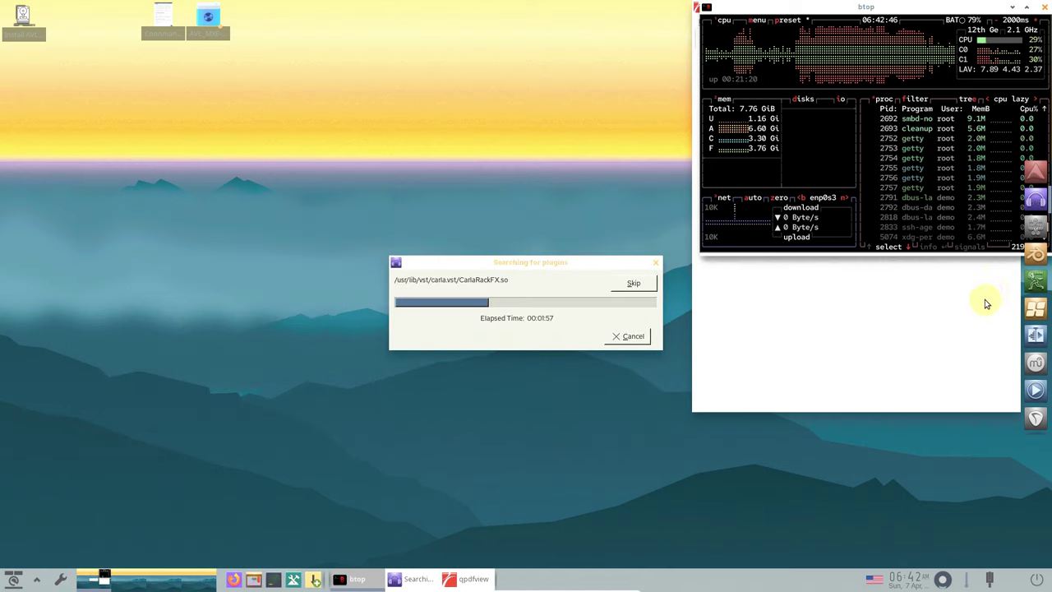
- View qpdfview's About dialog (version 0.5.0), skipping the current plugin in the scan
{"action": "left_click", "coordinate": [980, 303]}
{"action": "left_click", "coordinate": [847, 27]}
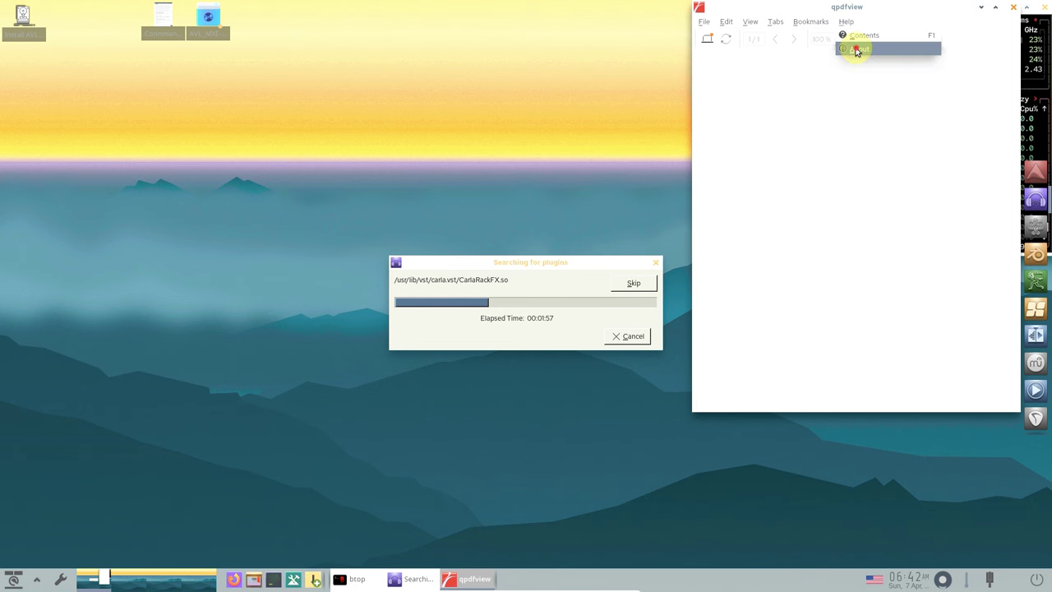
{"action": "left_click", "coordinate": [857, 47]}
{"action": "left_click", "coordinate": [931, 270]}
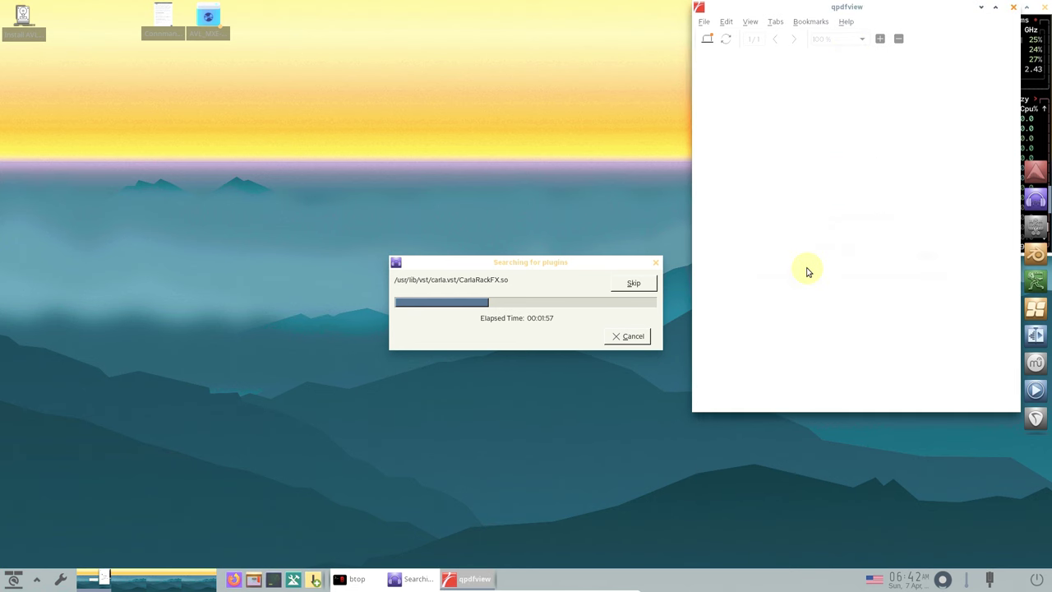
{"action": "left_click", "coordinate": [635, 282]}
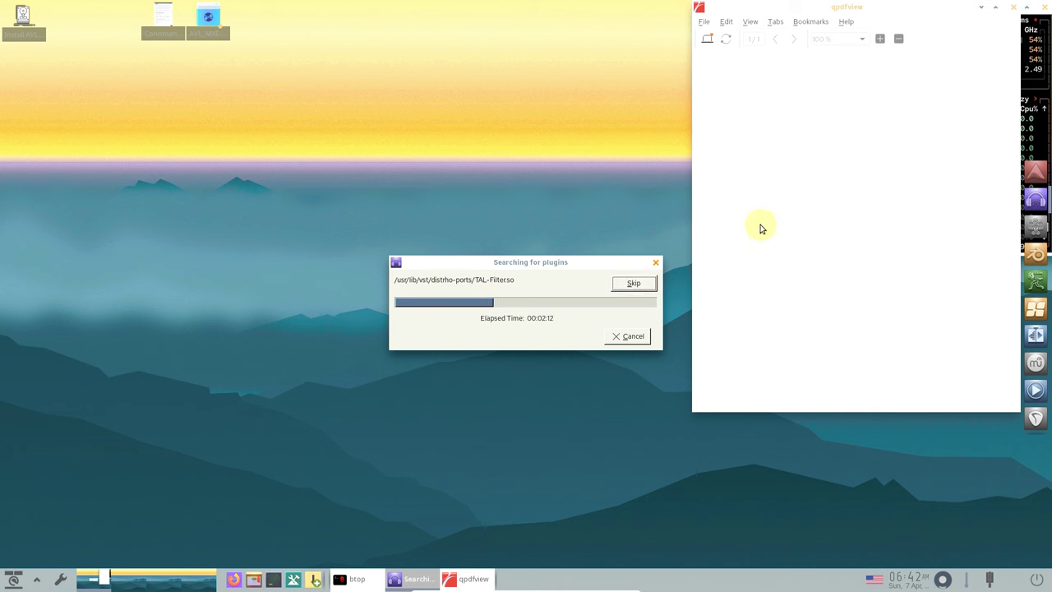
{"action": "left_click", "coordinate": [849, 33]}
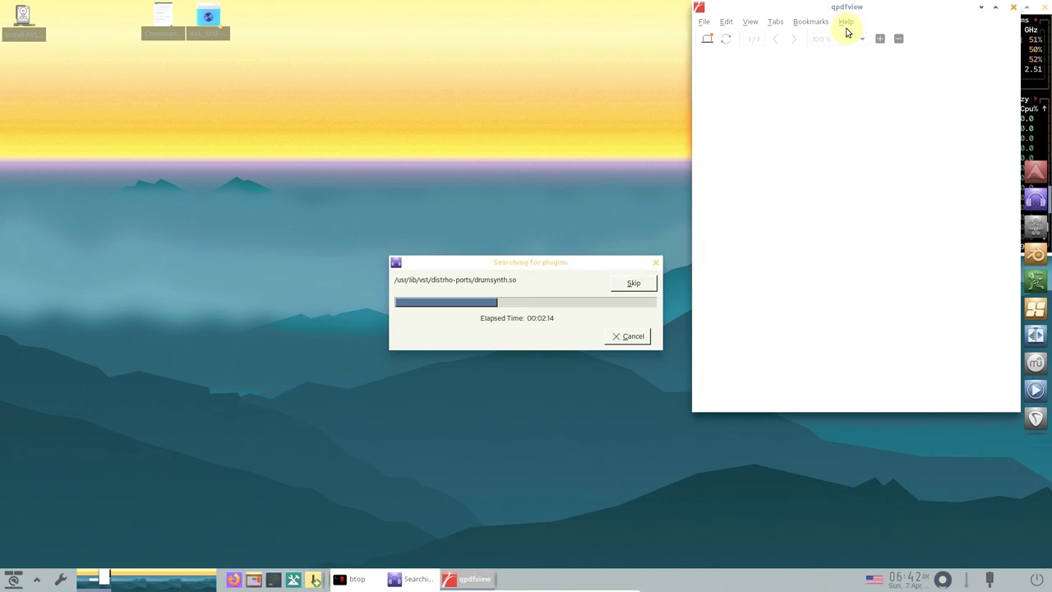
{"action": "left_click", "coordinate": [848, 24]}
{"action": "left_click", "coordinate": [852, 47]}
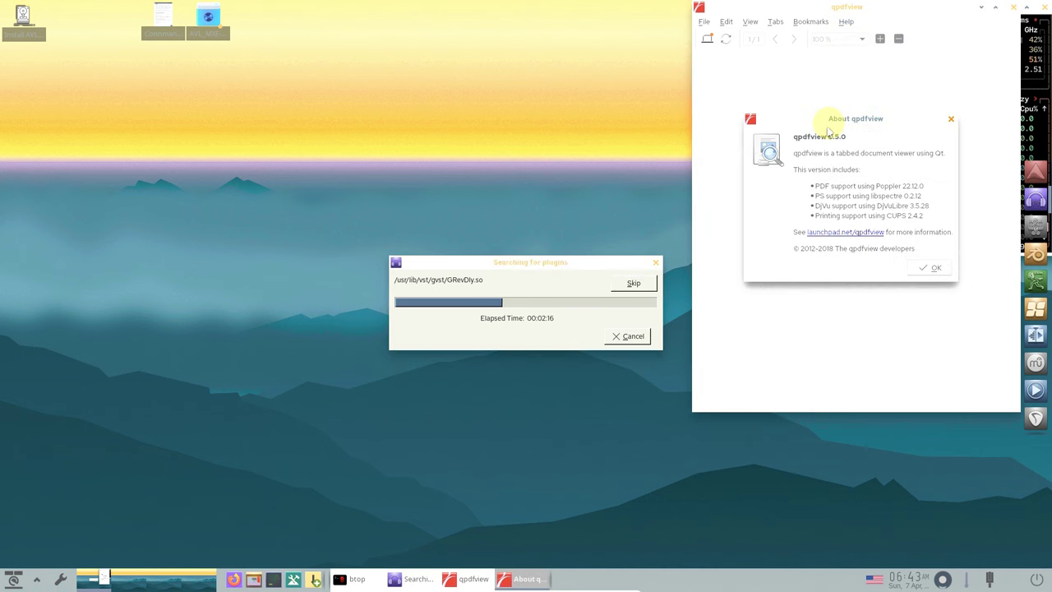
{"action": "left_click", "coordinate": [950, 119]}
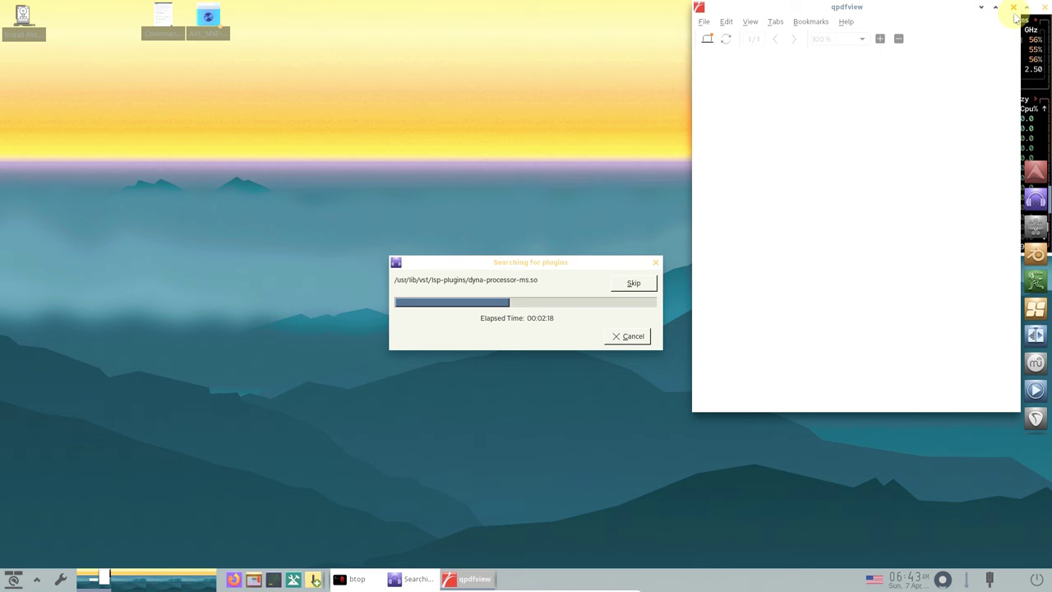
- Close qpdfview and btop, then log out of the Enlightenment session
{"action": "left_click", "coordinate": [1013, 7]}
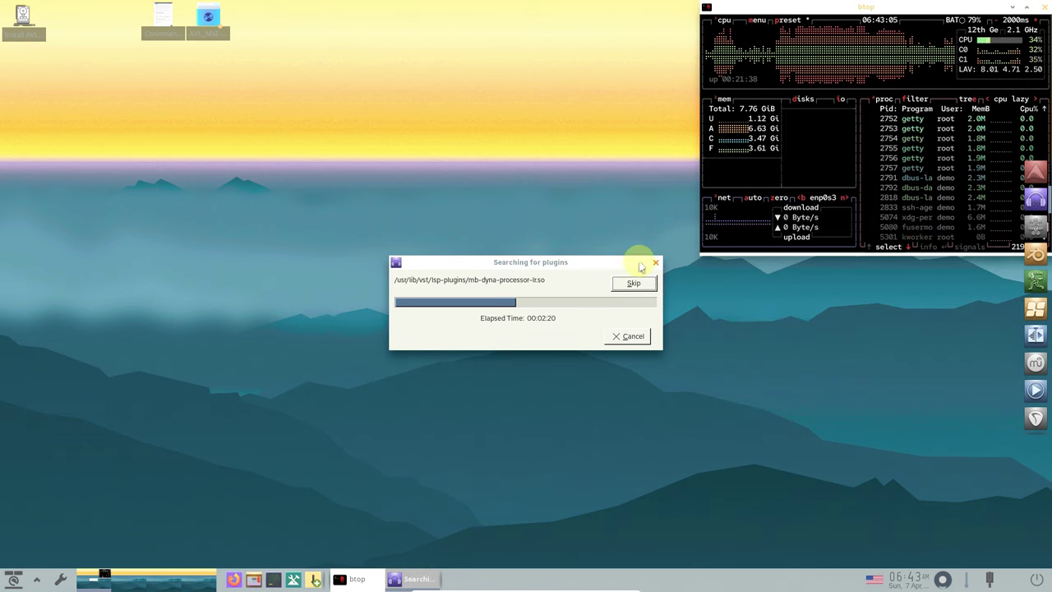
{"action": "left_click", "coordinate": [1036, 7]}
{"action": "left_click", "coordinate": [1036, 579]}
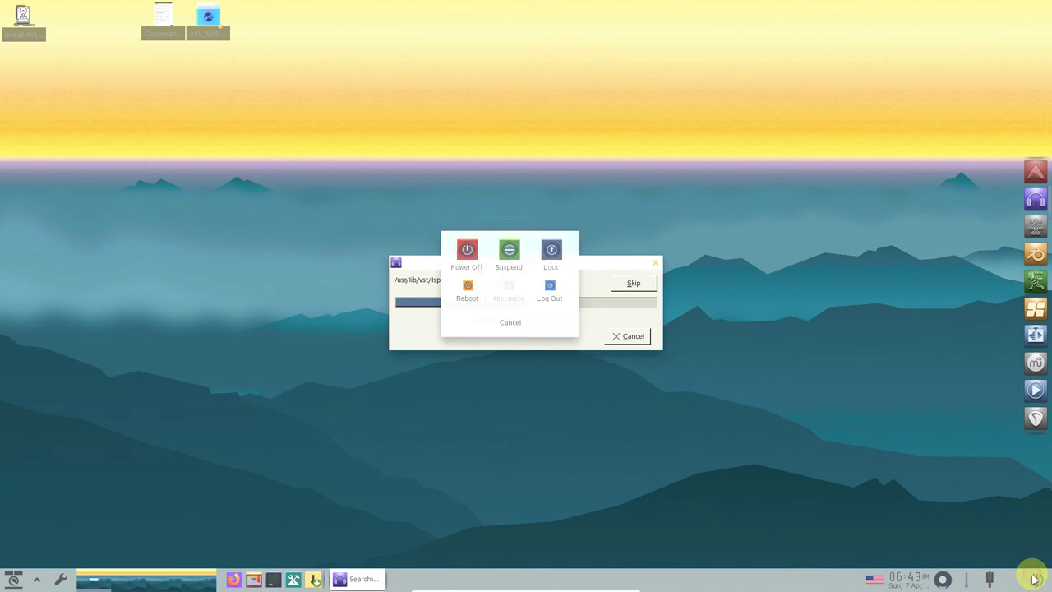
{"action": "left_click", "coordinate": [549, 290]}
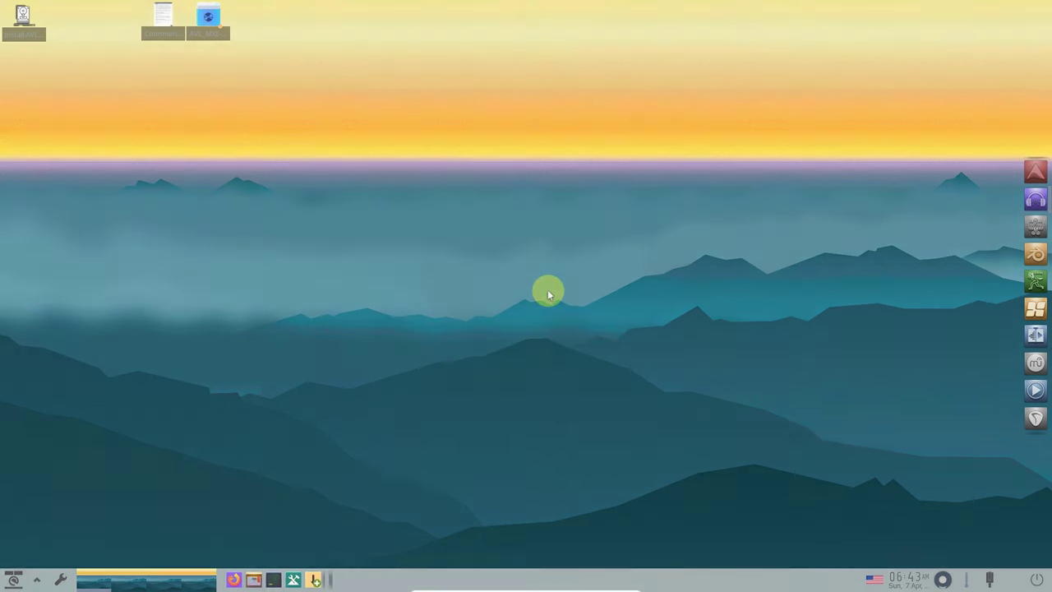